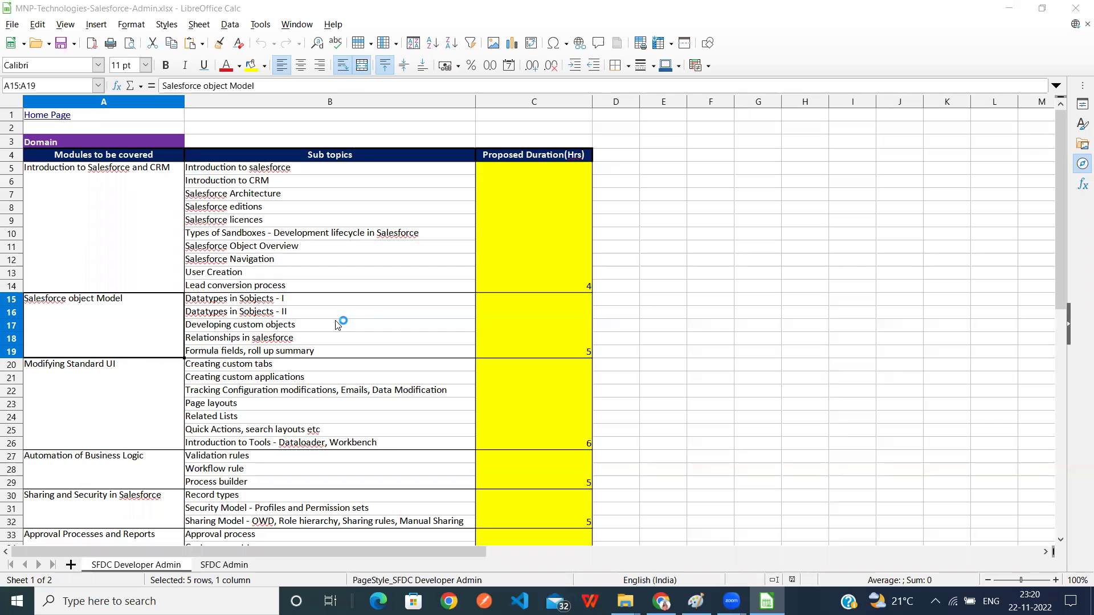
Step: Step through the Modifying Standard UI, Automation of Business Logic and Sharing and Security modules, then check the 30-hour total in C37
{"action": "left_click", "coordinate": [136, 403]}
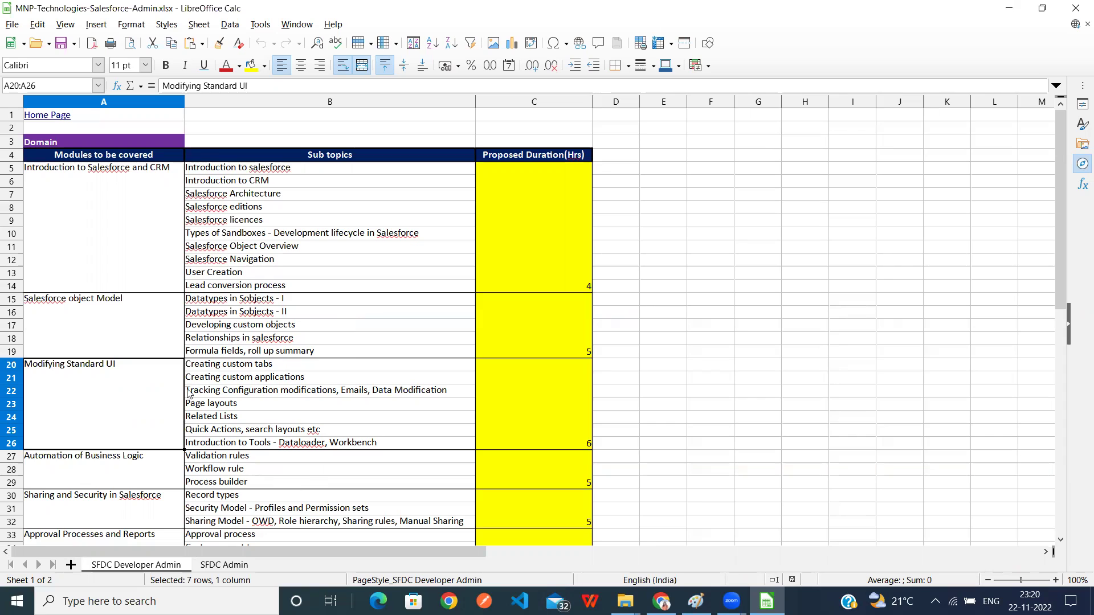
{"action": "left_click", "coordinate": [163, 472]}
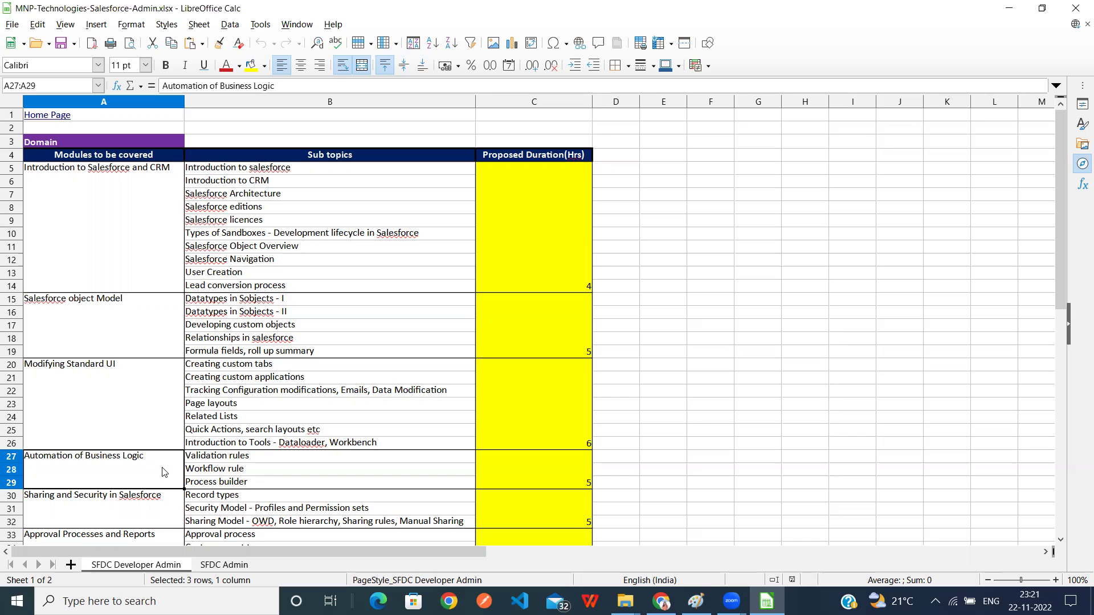
{"action": "left_click", "coordinate": [142, 508]}
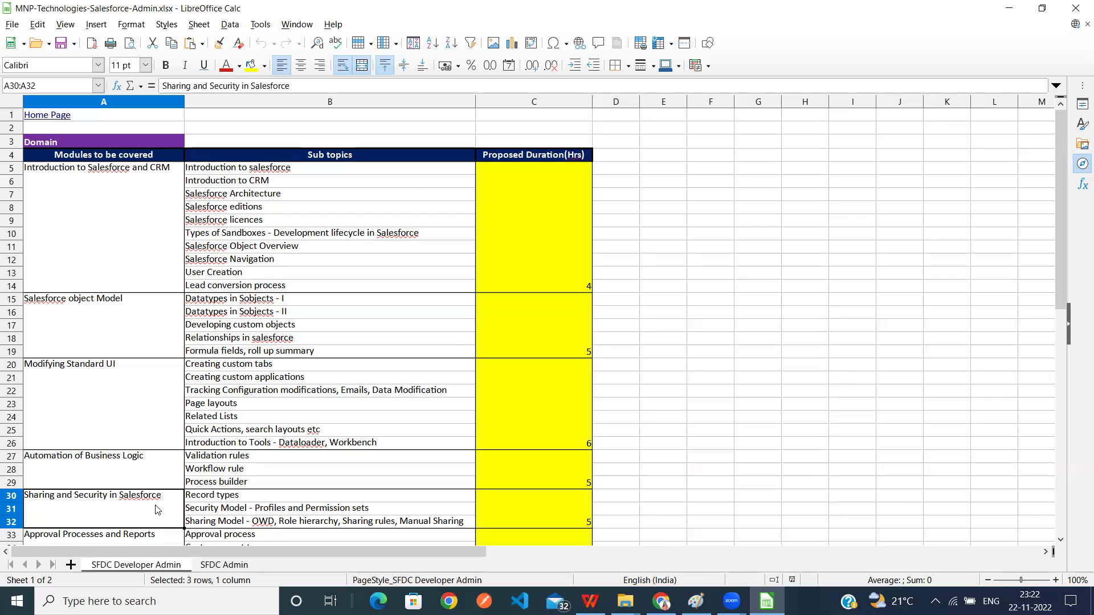
{"action": "key", "text": "Down"}
{"action": "key", "text": "Down"}
{"action": "key", "text": "Up"}
{"action": "key", "text": "Up"}
{"action": "key", "text": "Up"}
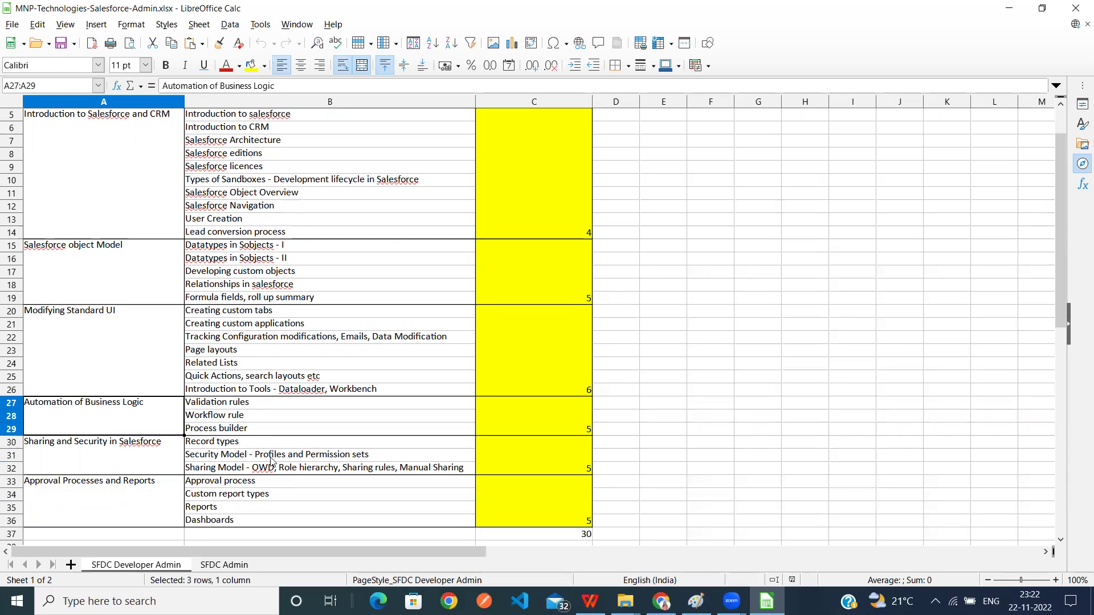
{"action": "left_click", "coordinate": [135, 458]}
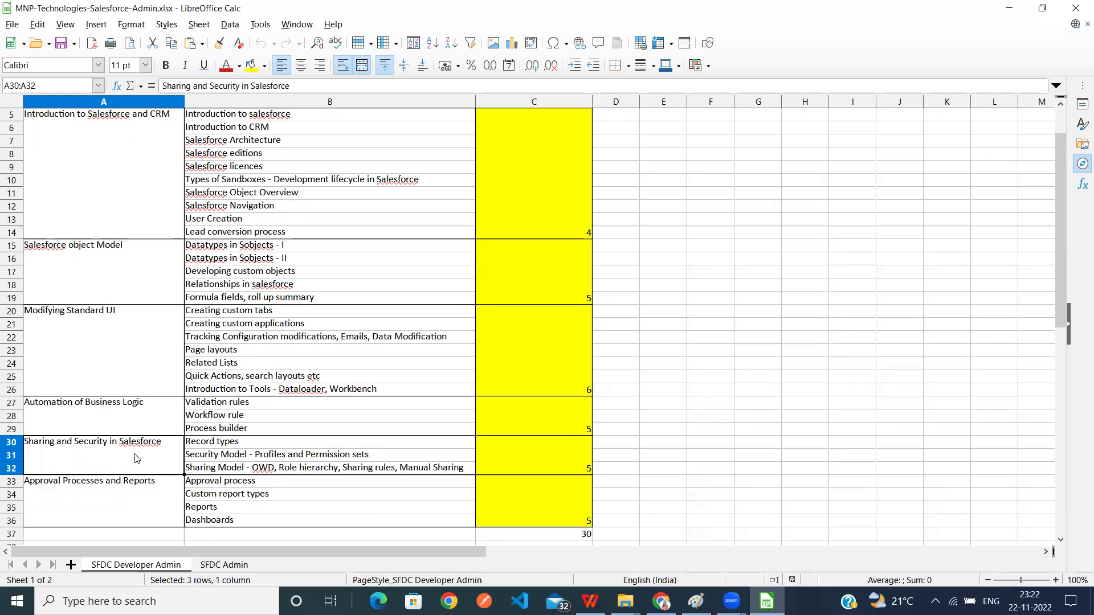
{"action": "key", "text": "Down"}
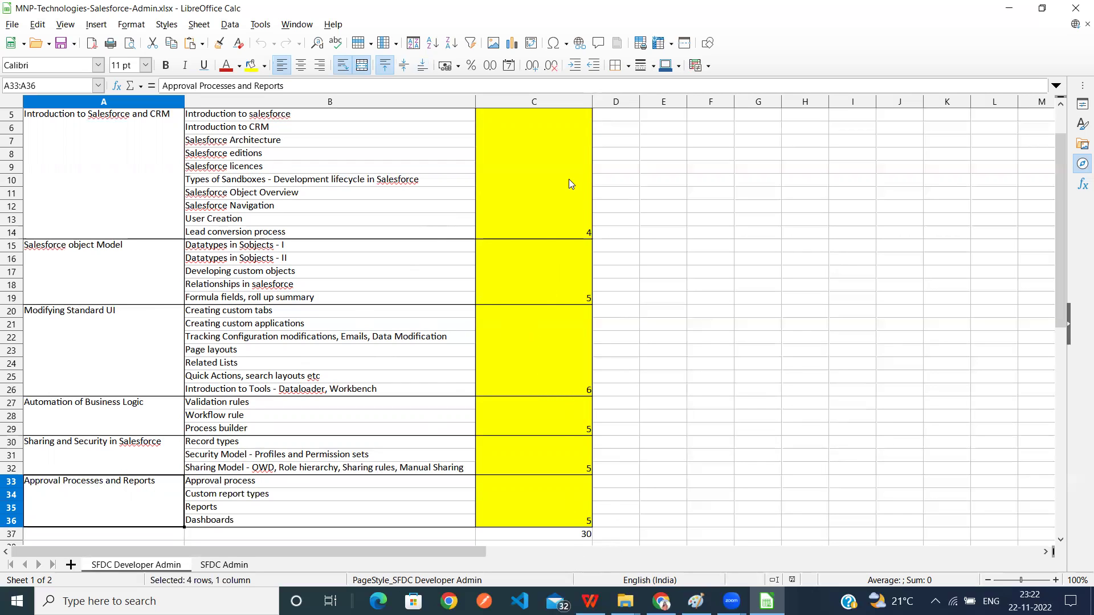
{"action": "left_click", "coordinate": [570, 535]}
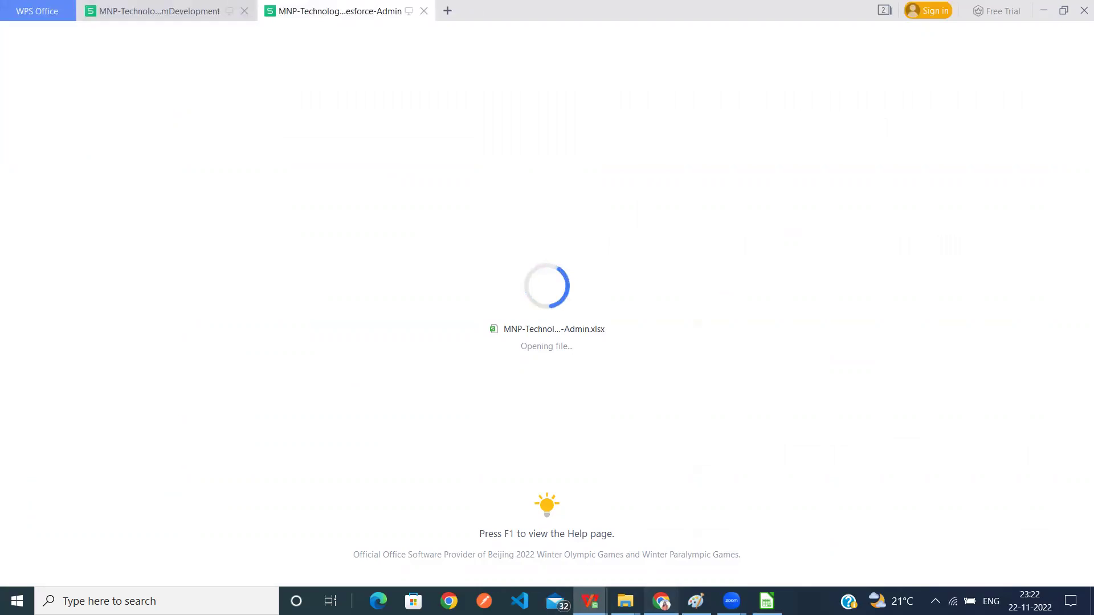
Step: Search YouTube for 'salesforce hulk for beginners' and look over the results
{"action": "key", "text": "alt+Tab"}
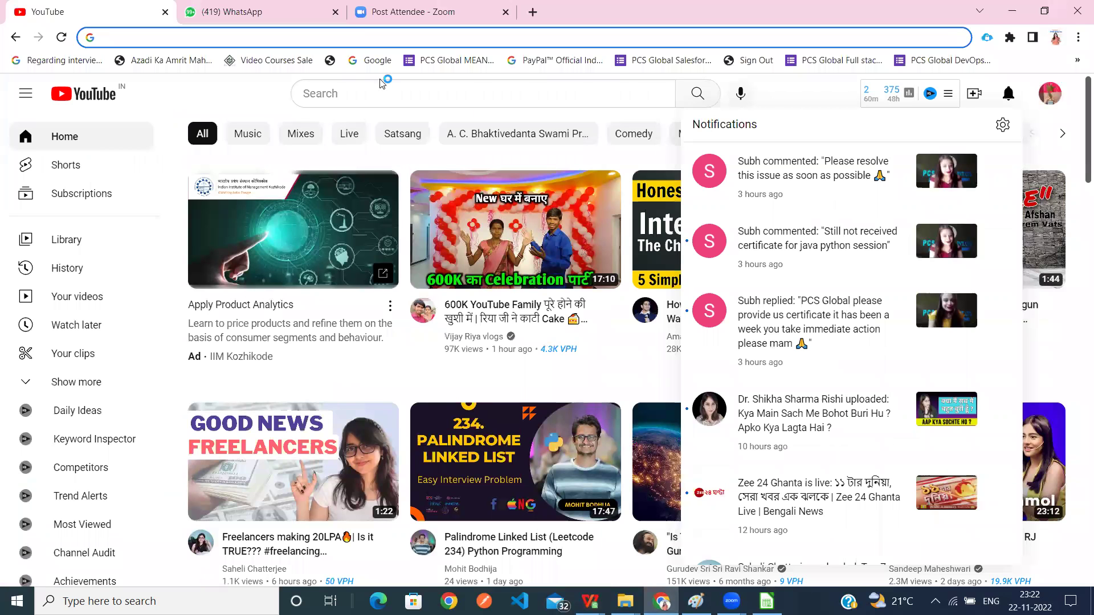
{"action": "left_click", "coordinate": [389, 97]}
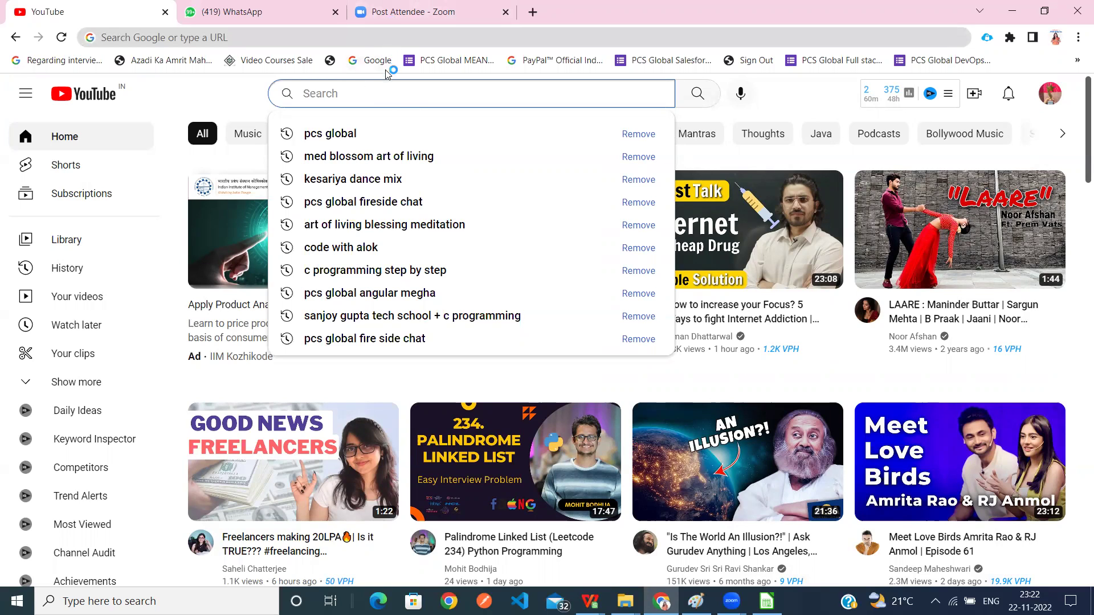
{"action": "type", "text": "salesd"}
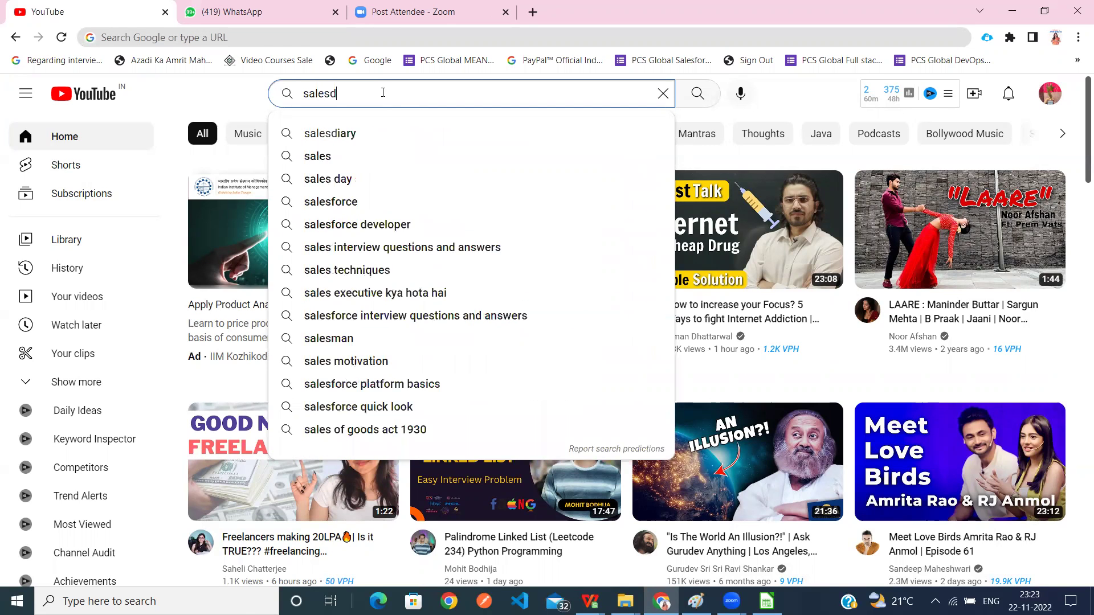
{"action": "key", "text": "BackSpace"}
{"action": "type", "text": "fo"}
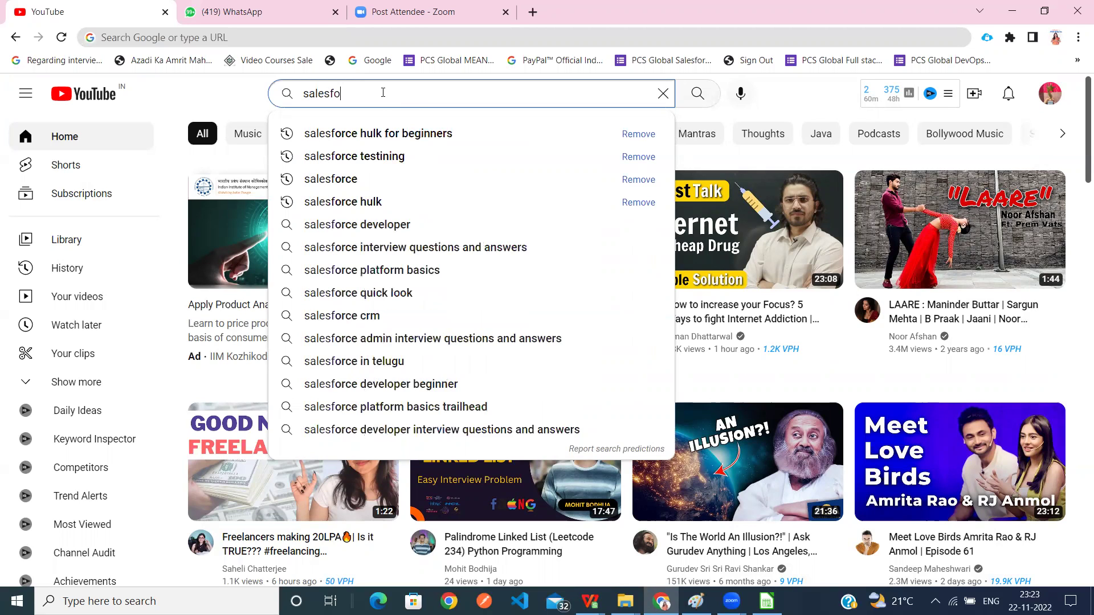
{"action": "type", "text": "rce admin"}
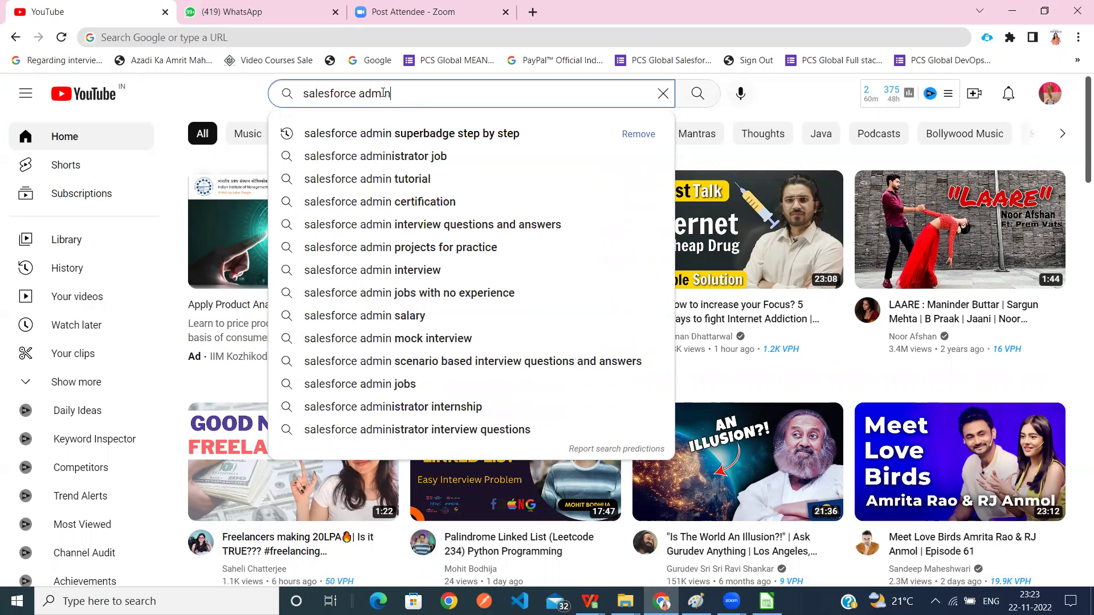
{"action": "type", "text": " +"}
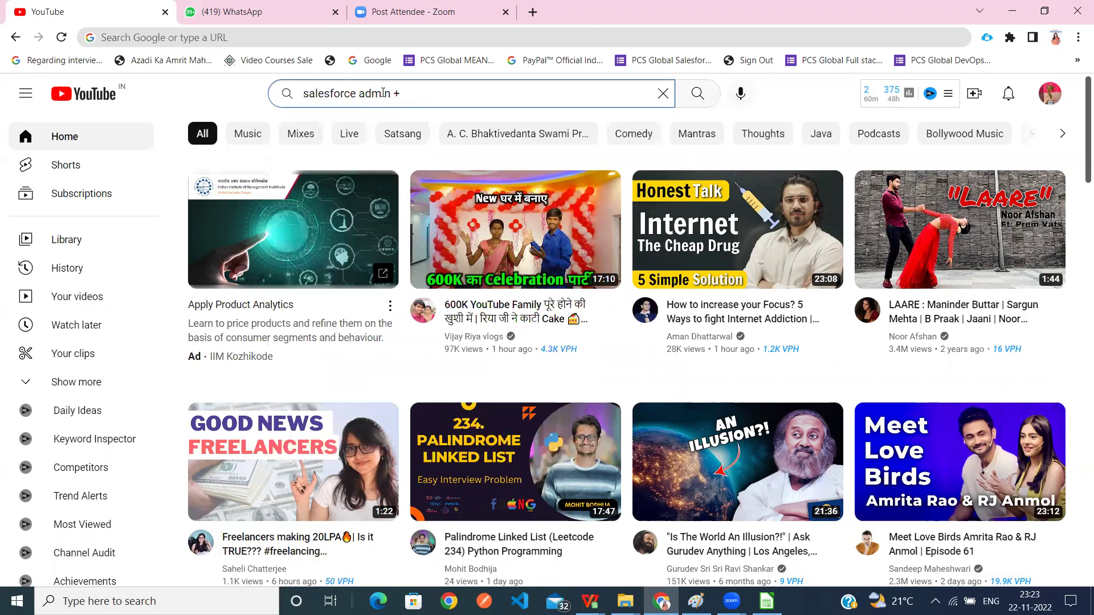
{"action": "key", "text": "BackSpace"}
{"action": "key", "text": "BackSpace"}
{"action": "key", "text": "BackSpace"}
{"action": "key", "text": "BackSpace"}
{"action": "key", "text": "BackSpace"}
{"action": "key", "text": "BackSpace"}
{"action": "key", "text": "BackSpace"}
{"action": "type", "text": "hulk"}
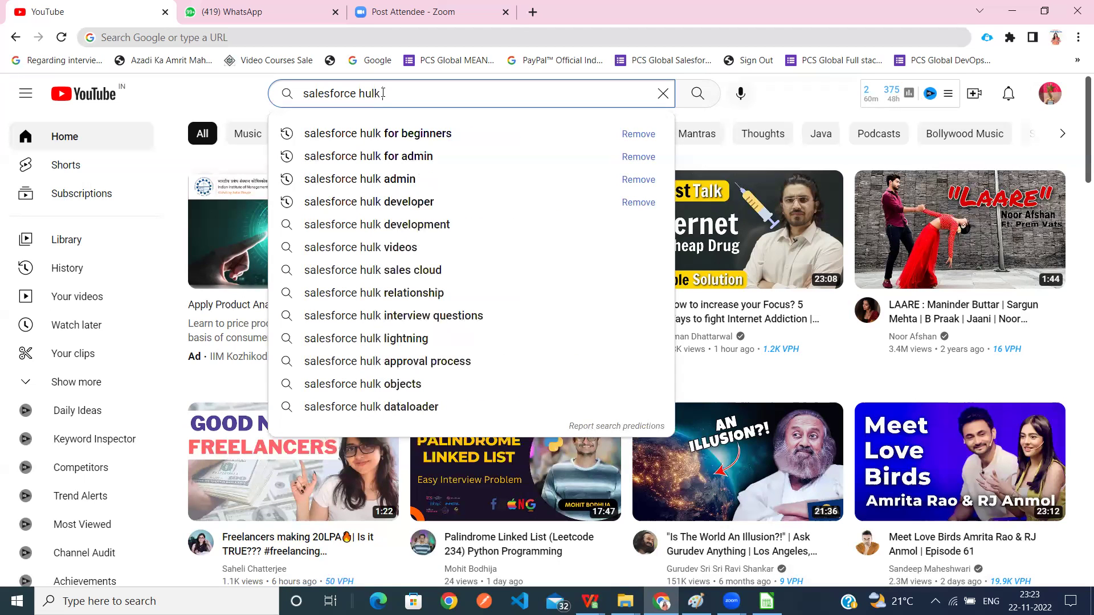
{"action": "left_click", "coordinate": [428, 135]}
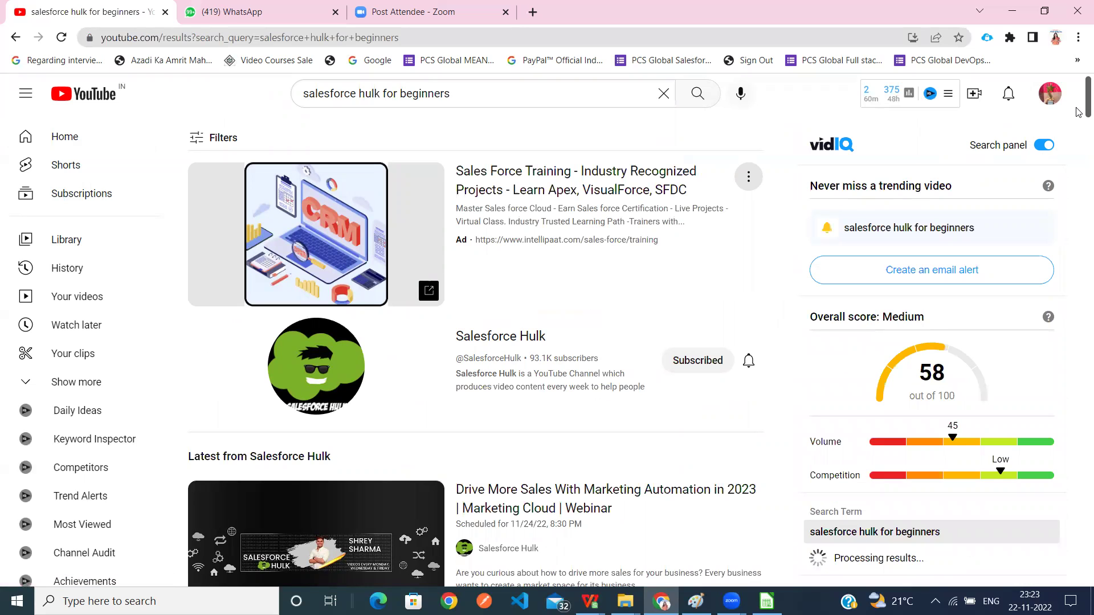
{"action": "scroll", "coordinate": [1078, 120], "scroll_direction": "down", "scroll_amount": 5}
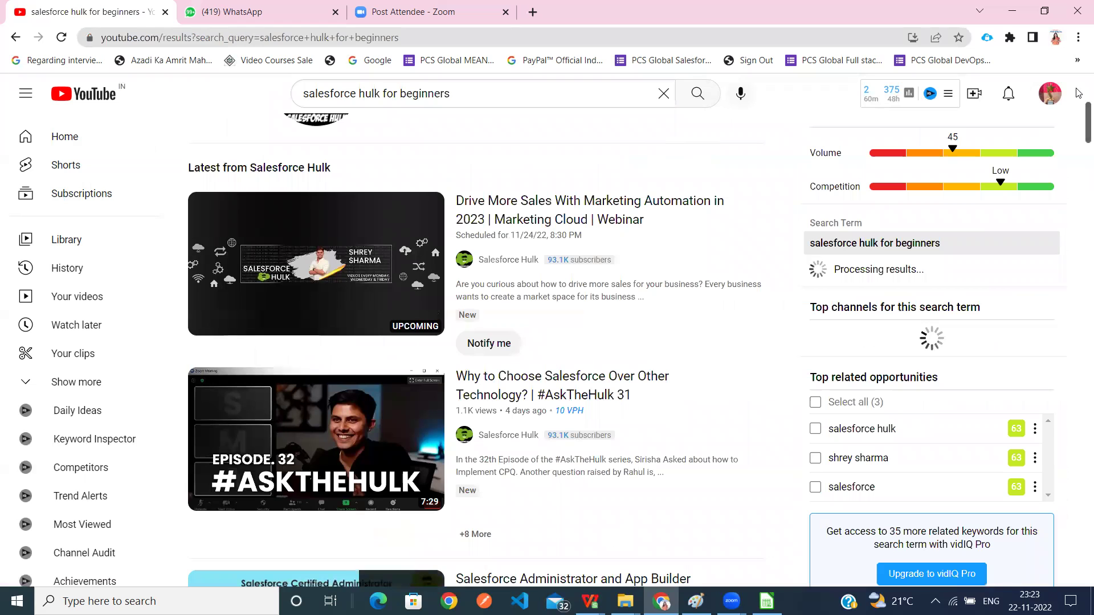
{"action": "scroll", "coordinate": [1078, 111], "scroll_direction": "up", "scroll_amount": 2}
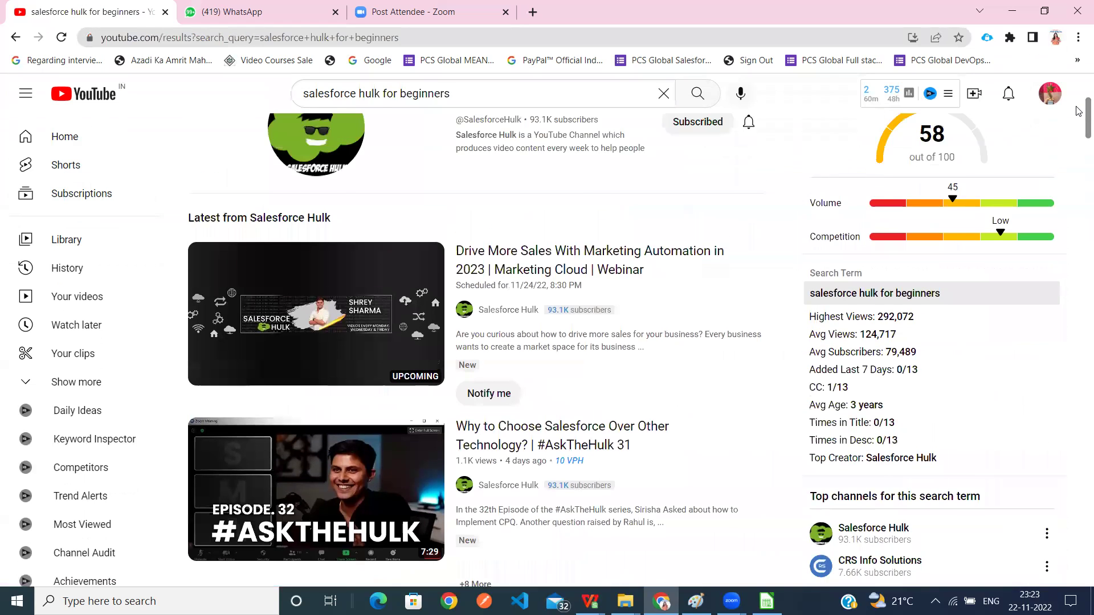
{"action": "scroll", "coordinate": [1078, 108], "scroll_direction": "up", "scroll_amount": 3}
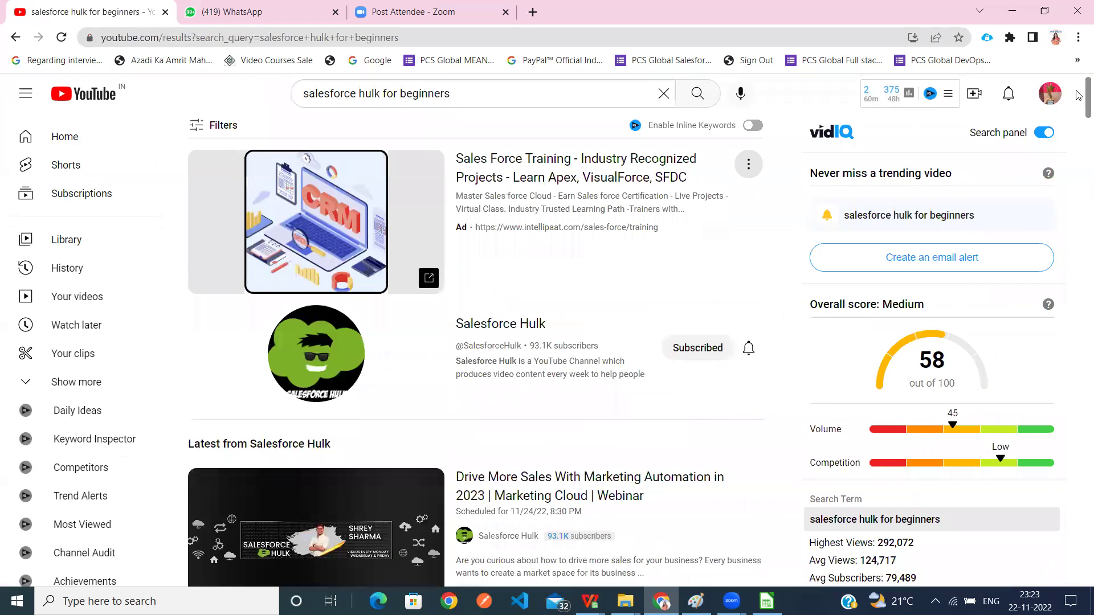
{"action": "scroll", "coordinate": [1079, 95], "scroll_direction": "down", "scroll_amount": 1}
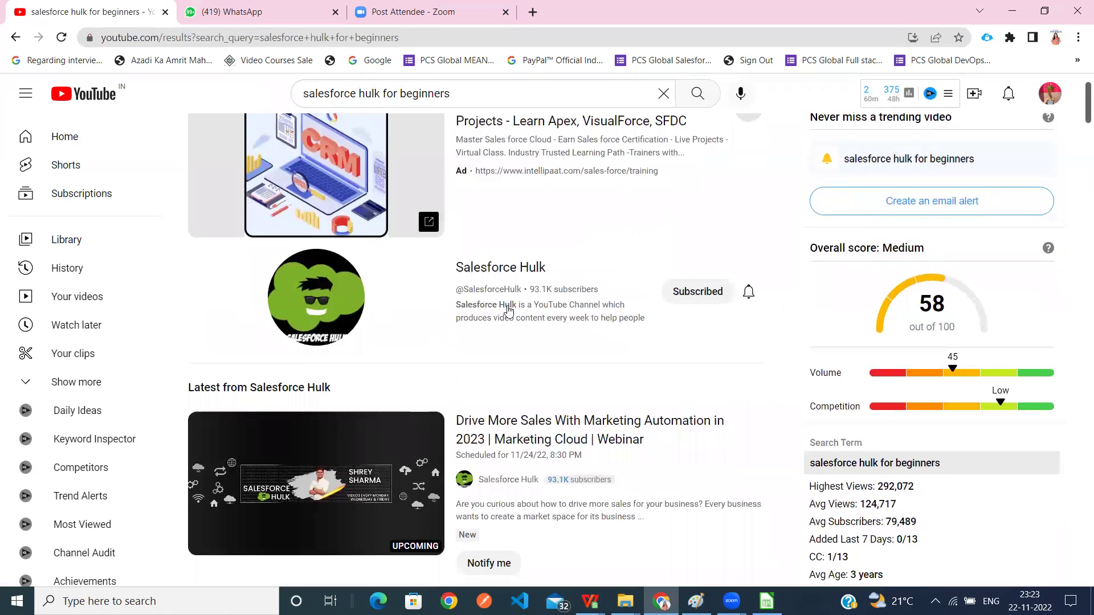
Step: Open the Salesforce Hulk channel's Playlists page
{"action": "left_click", "coordinate": [493, 273]}
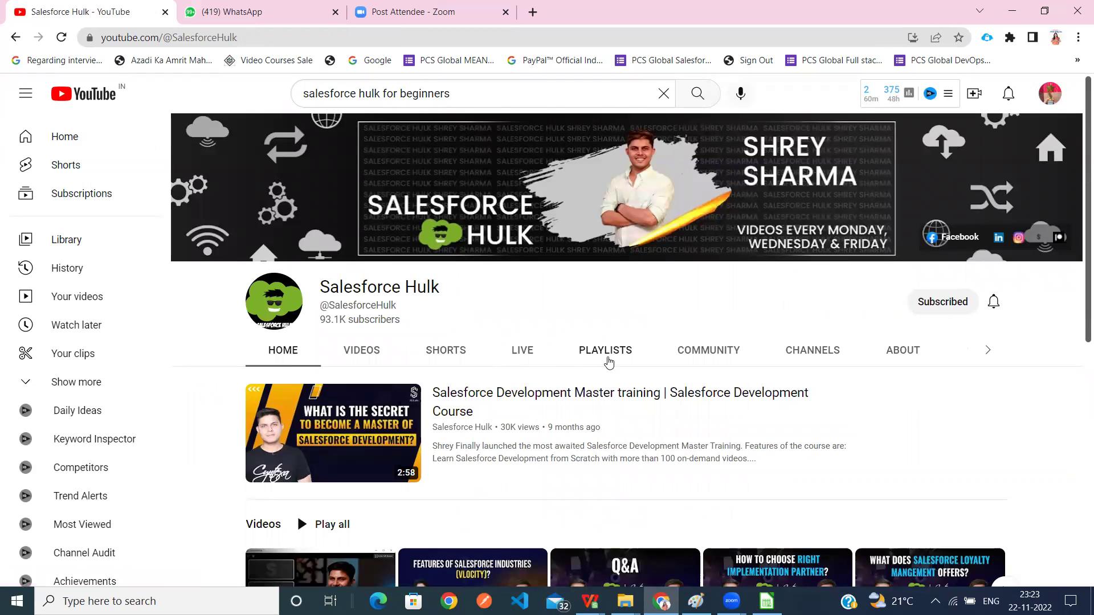
{"action": "left_click", "coordinate": [614, 359]}
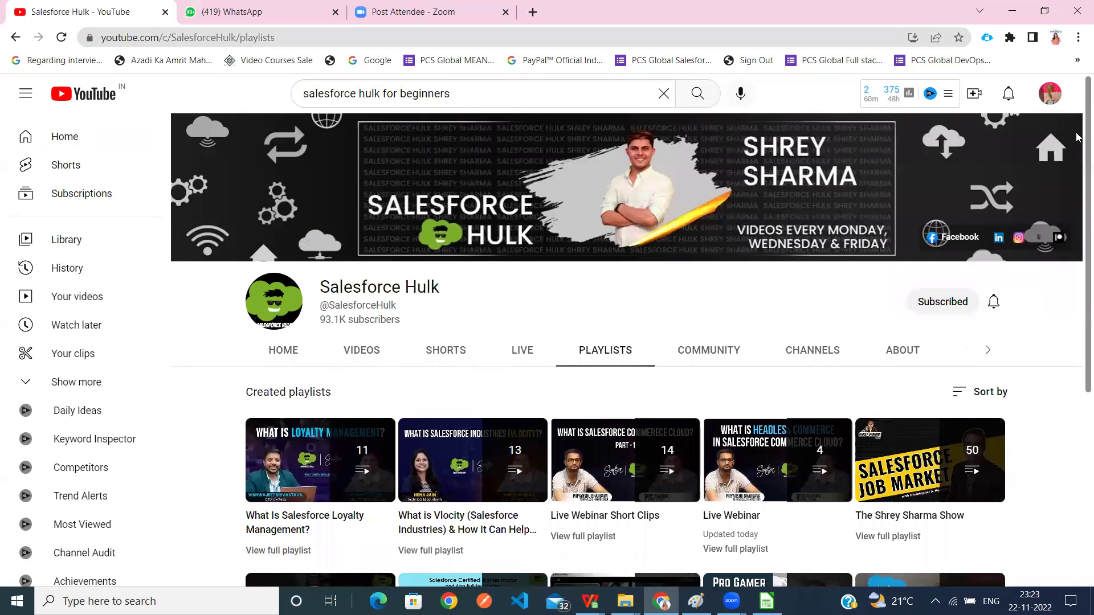
{"action": "left_click_drag", "start_coordinate": [1079, 92], "coordinate": [1078, 159]}
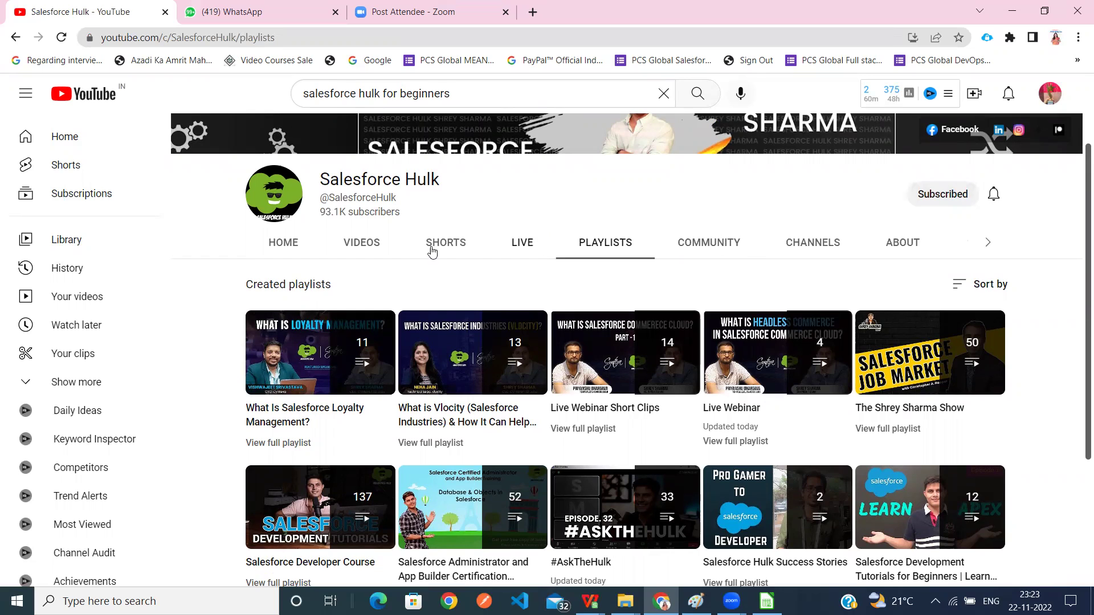
Step: Browse the channel's Videos, return to Playlists, and bring up the account menu
{"action": "left_click", "coordinate": [357, 253]}
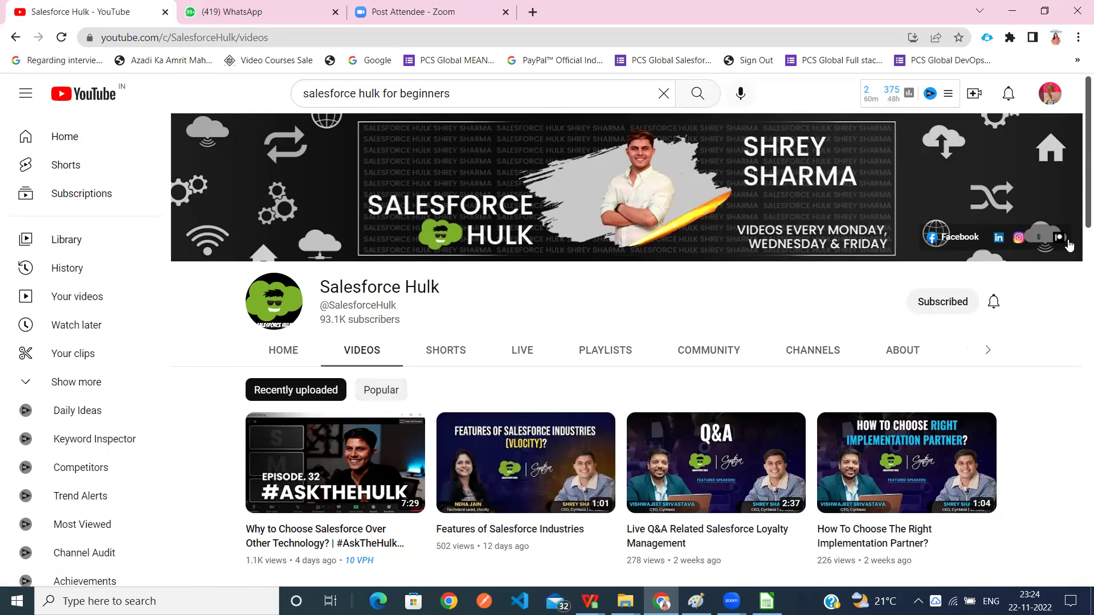
{"action": "left_click_drag", "start_coordinate": [1077, 210], "coordinate": [1078, 330]}
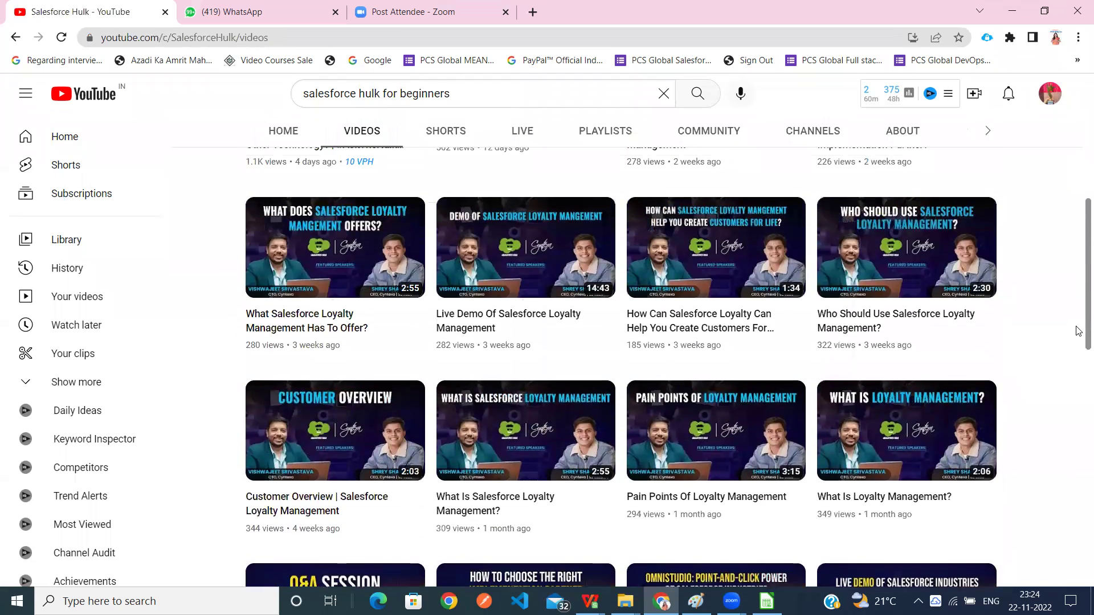
{"action": "scroll", "coordinate": [1078, 330], "scroll_direction": "up", "scroll_amount": 5}
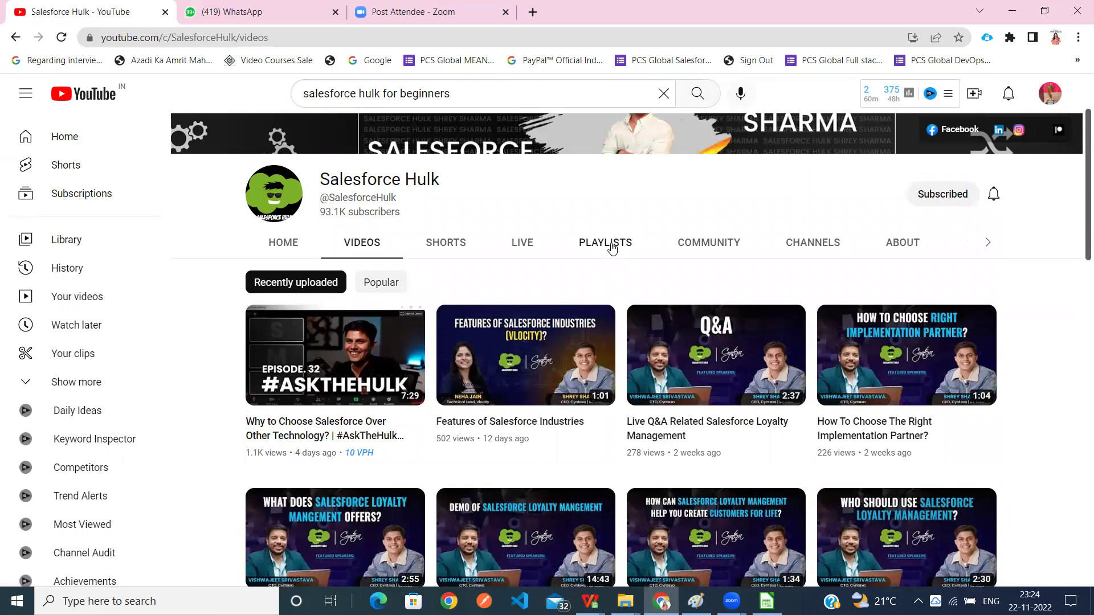
{"action": "left_click", "coordinate": [611, 245]}
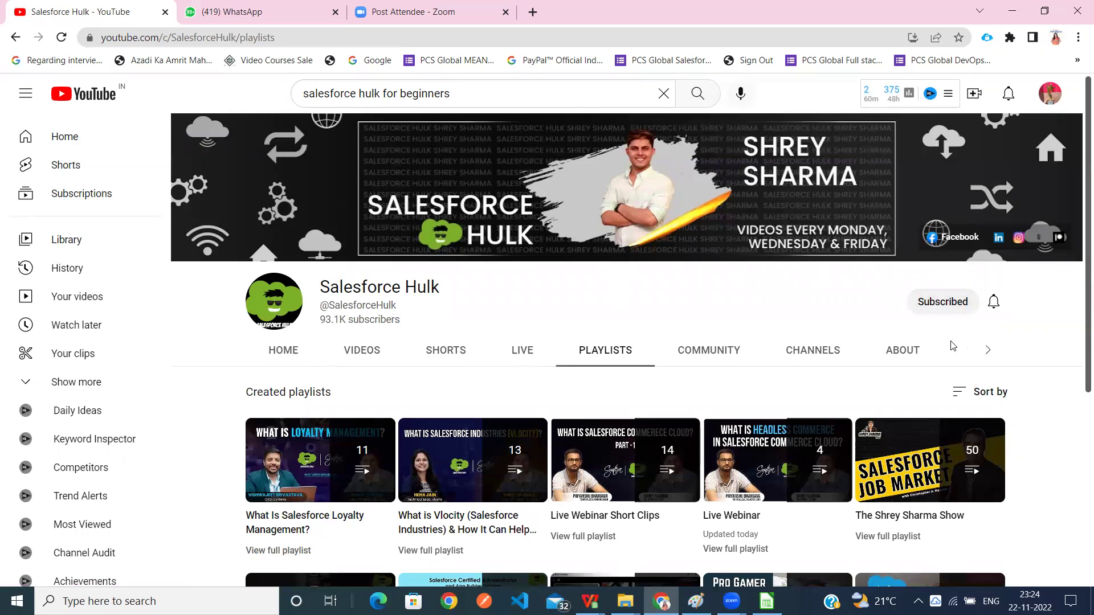
{"action": "left_click", "coordinate": [1048, 94]}
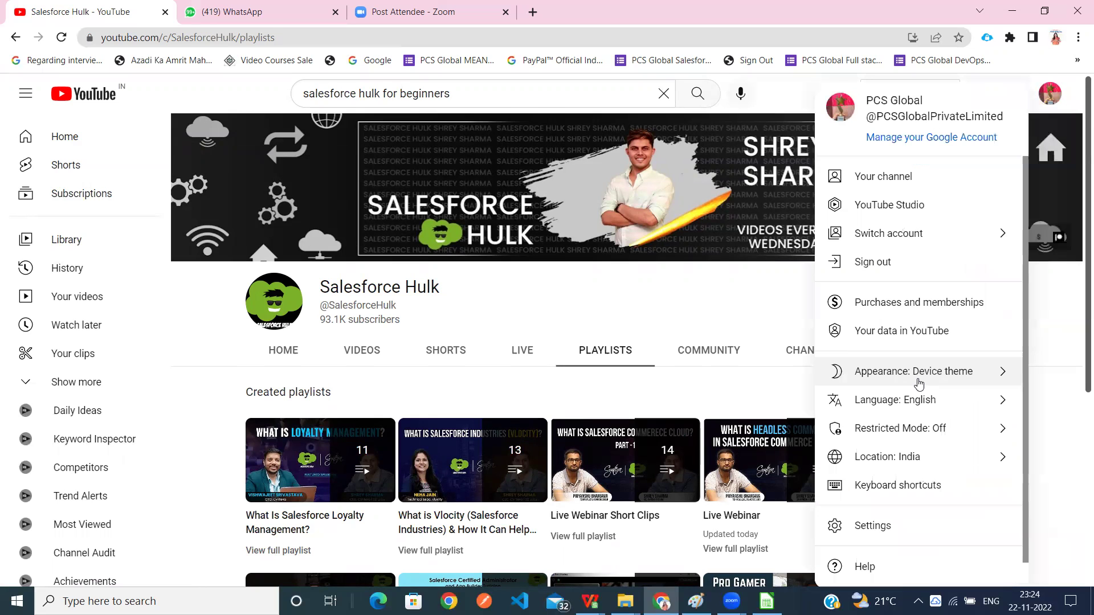
Step: Sign out of YouTube, reload youtube.com and search for 'salesforce huk admin'
{"action": "left_click", "coordinate": [871, 266]}
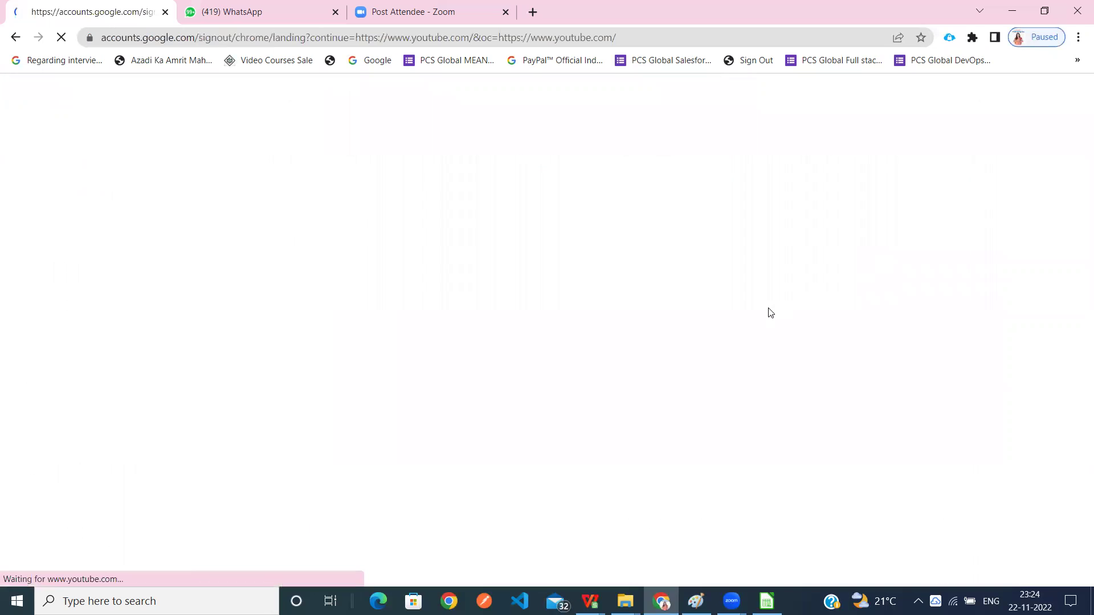
{"action": "left_click", "coordinate": [348, 37]}
{"action": "type", "text": "youtube.com"}
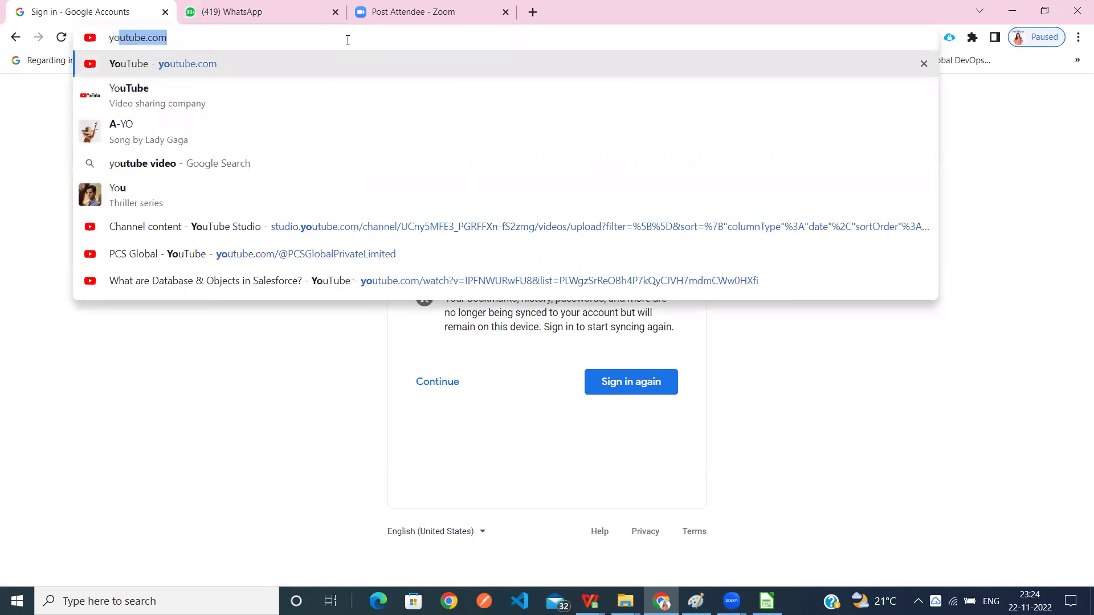
{"action": "key", "text": "Return"}
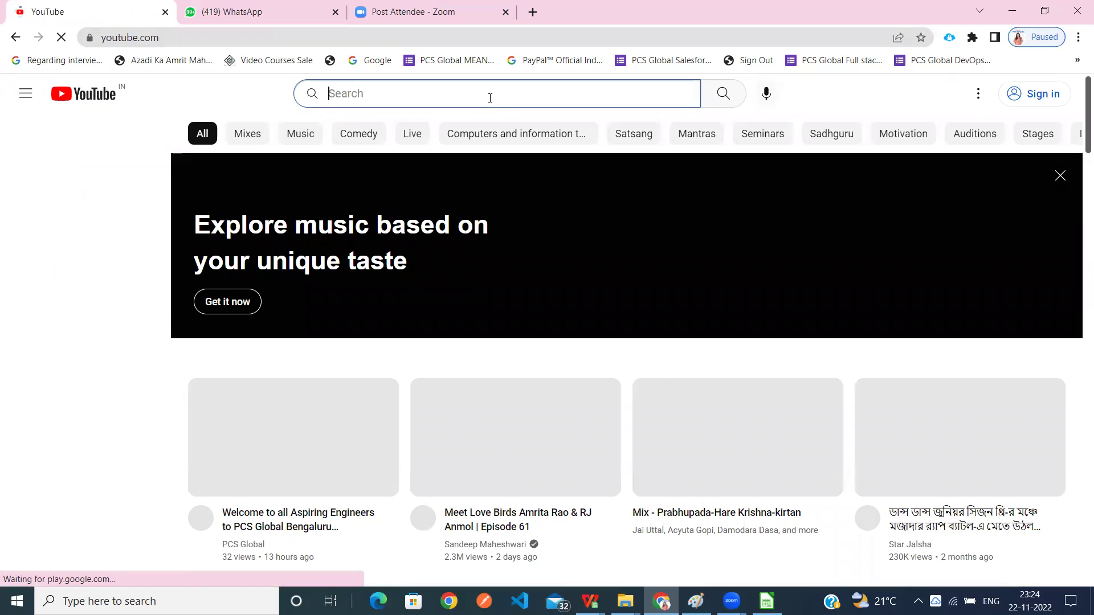
{"action": "type", "text": "salesfo"}
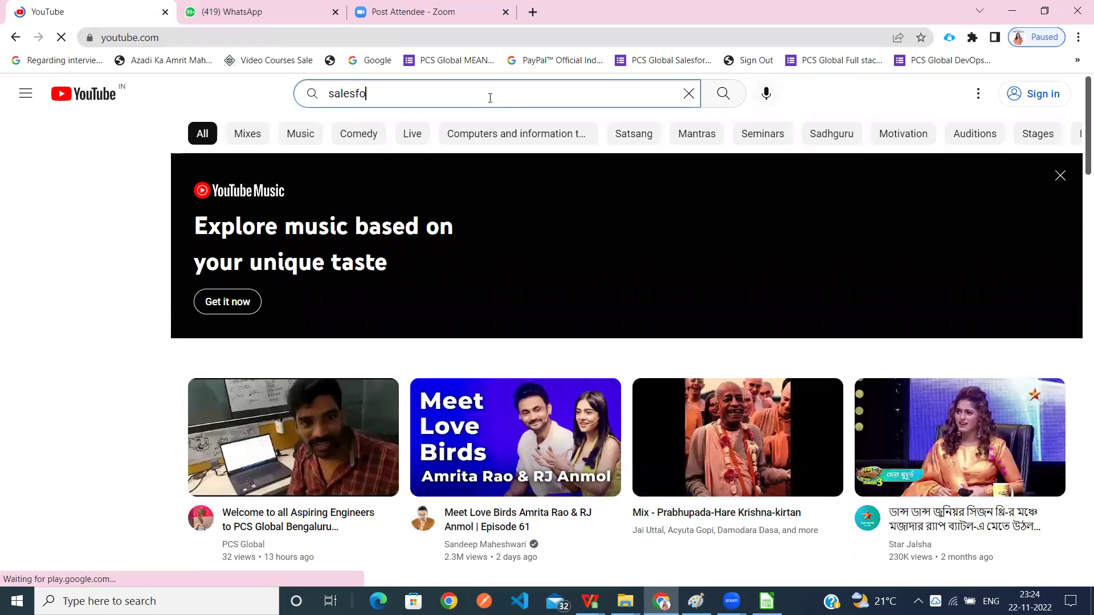
{"action": "type", "text": "rce h"}
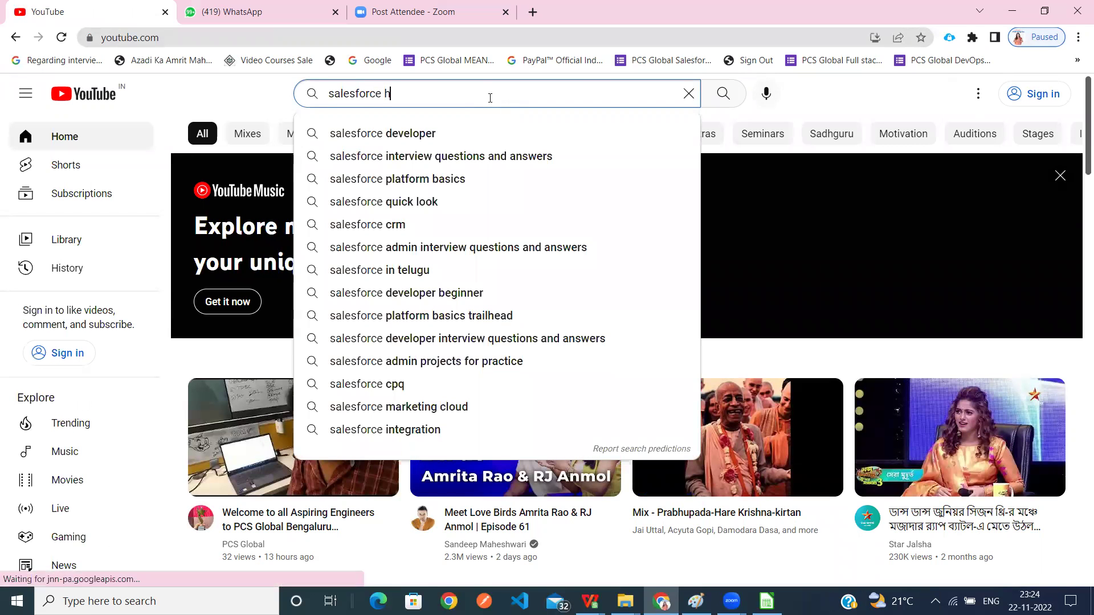
{"action": "type", "text": "uk admin"}
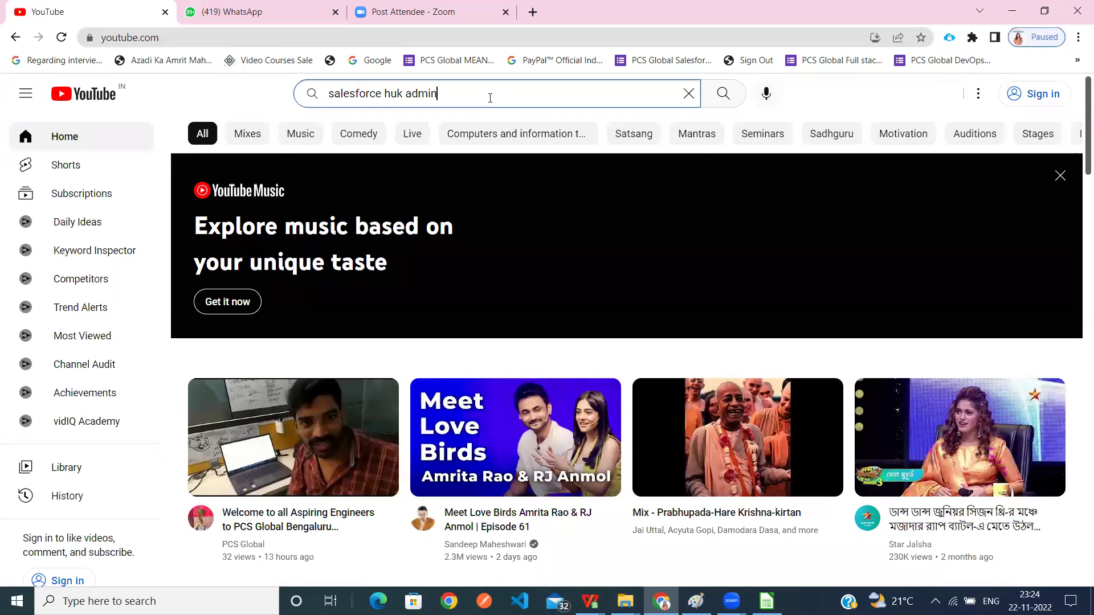
{"action": "key", "text": "Return"}
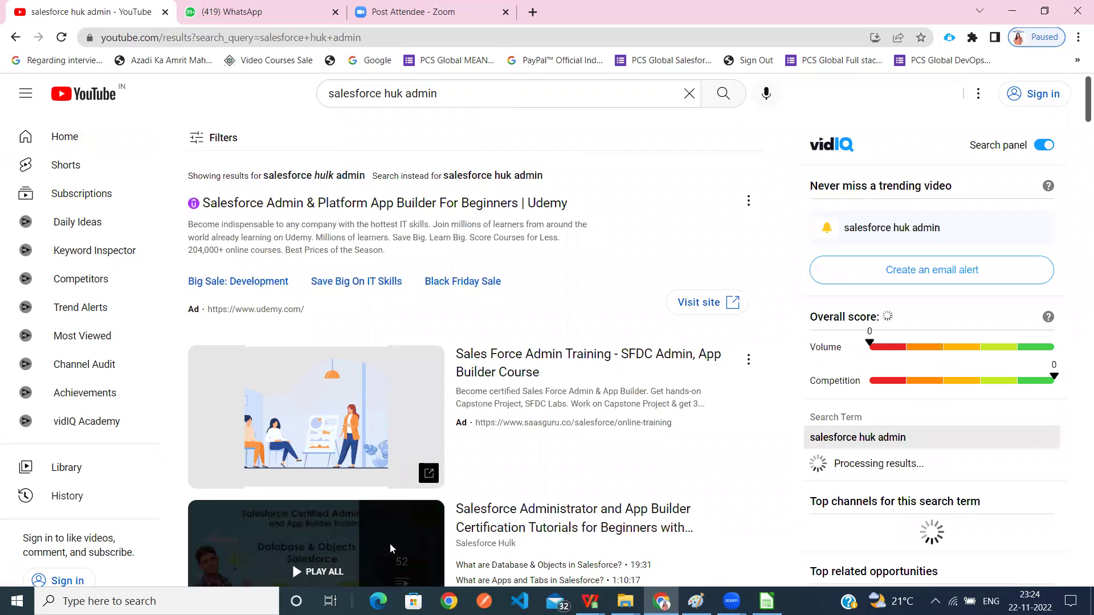
Step: Open the Salesforce admin tutorials playlist and pause its first video and the ad
{"action": "left_click", "coordinate": [382, 552]}
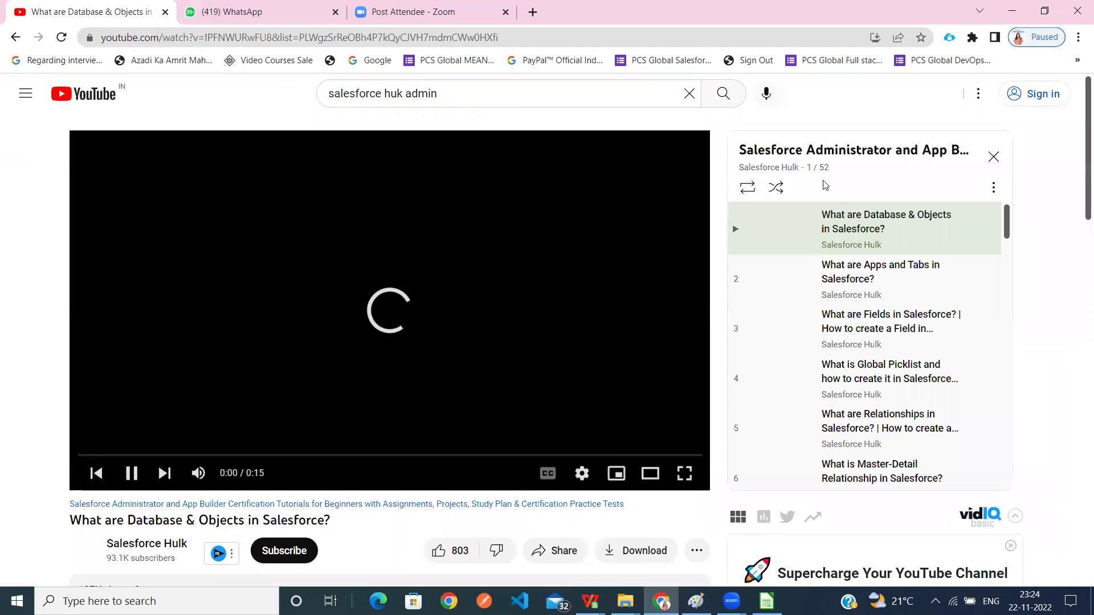
{"action": "left_click", "coordinate": [127, 475]}
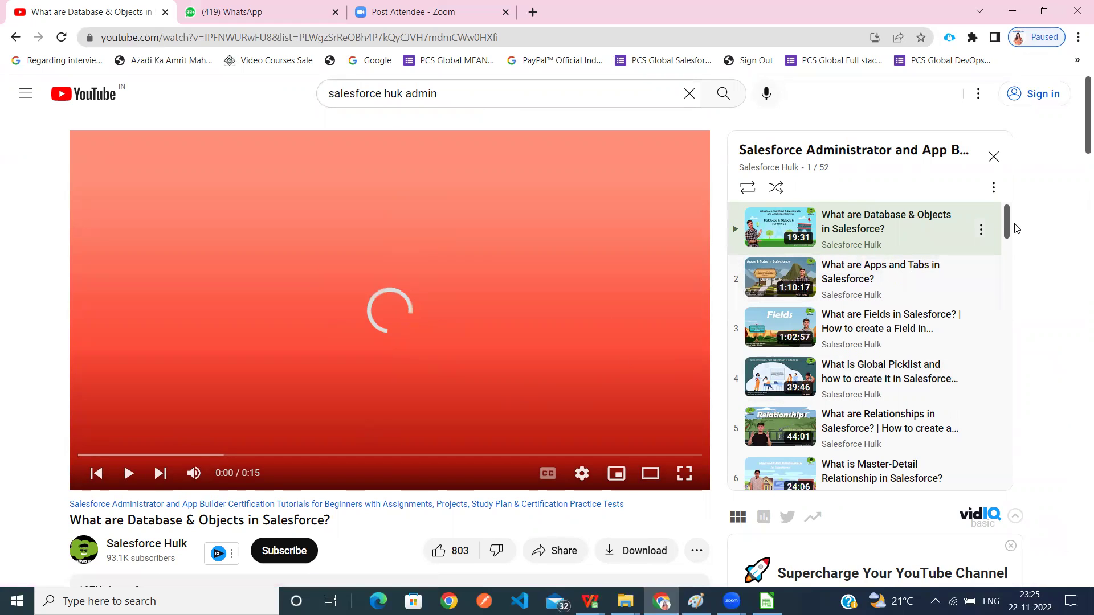
{"action": "scroll", "coordinate": [1005, 264], "scroll_direction": "down", "scroll_amount": 1}
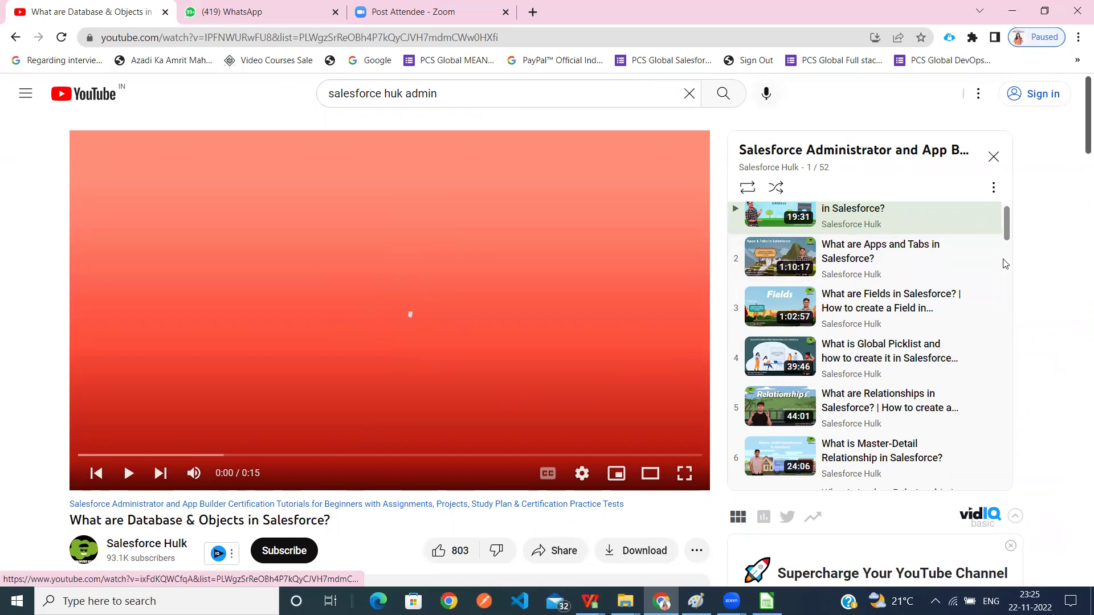
{"action": "scroll", "coordinate": [994, 298], "scroll_direction": "down", "scroll_amount": 15}
{"action": "scroll", "coordinate": [998, 343], "scroll_direction": "up", "scroll_amount": 1}
{"action": "scroll", "coordinate": [996, 387], "scroll_direction": "down", "scroll_amount": 10}
{"action": "scroll", "coordinate": [994, 433], "scroll_direction": "down", "scroll_amount": 8}
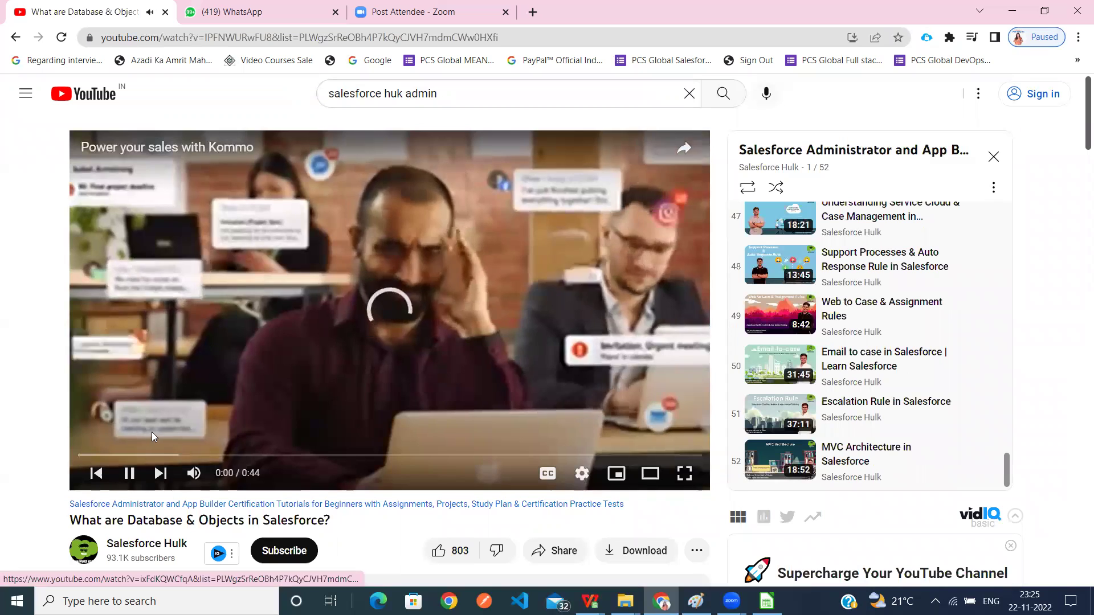
{"action": "left_click", "coordinate": [129, 474]}
Step: Select the playing video's web address in the address bar
{"action": "left_click", "coordinate": [242, 38]}
{"action": "key", "text": "ctrl+c"}
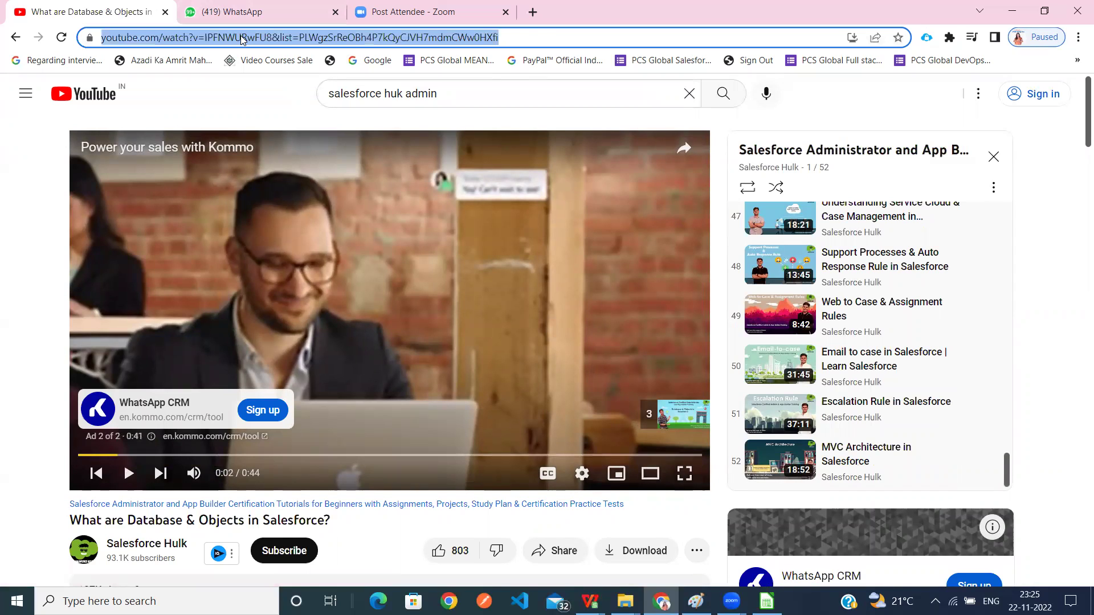
{"action": "left_click", "coordinate": [242, 38]}
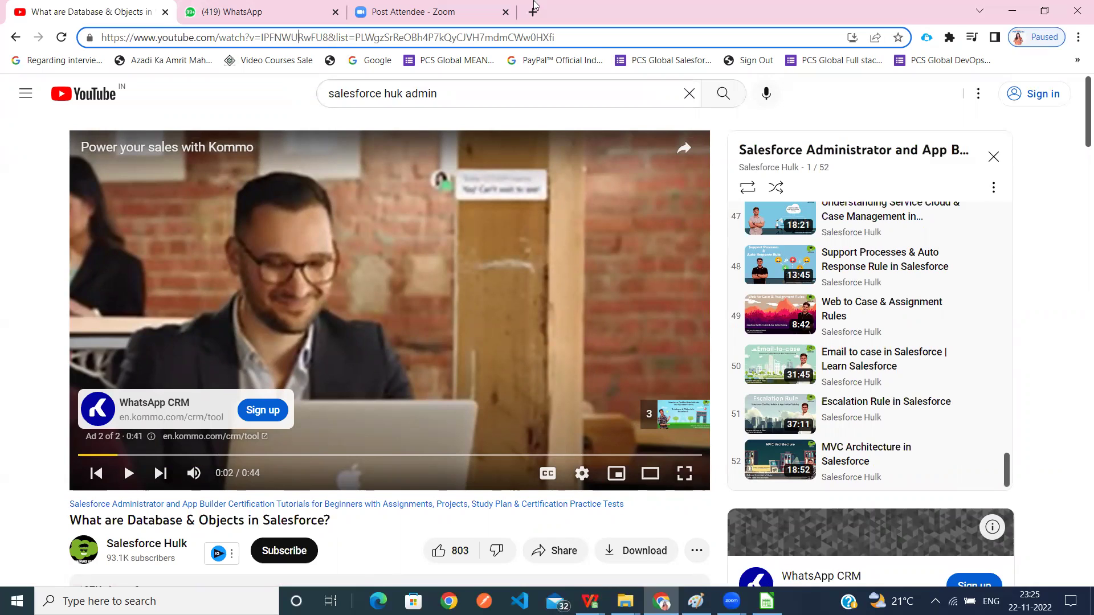
{"action": "left_click", "coordinate": [575, 36]}
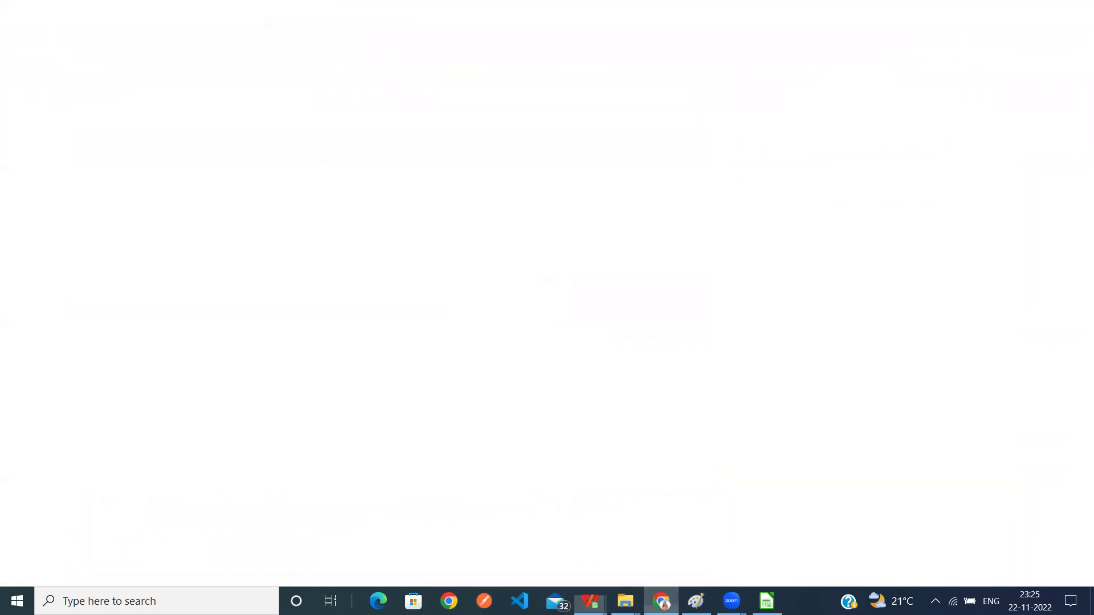
Step: Switch to WhatsApp Web and dismiss the Forward message dialog
{"action": "key", "text": "alt+Tab"}
{"action": "key", "text": "ctrl+Tab"}
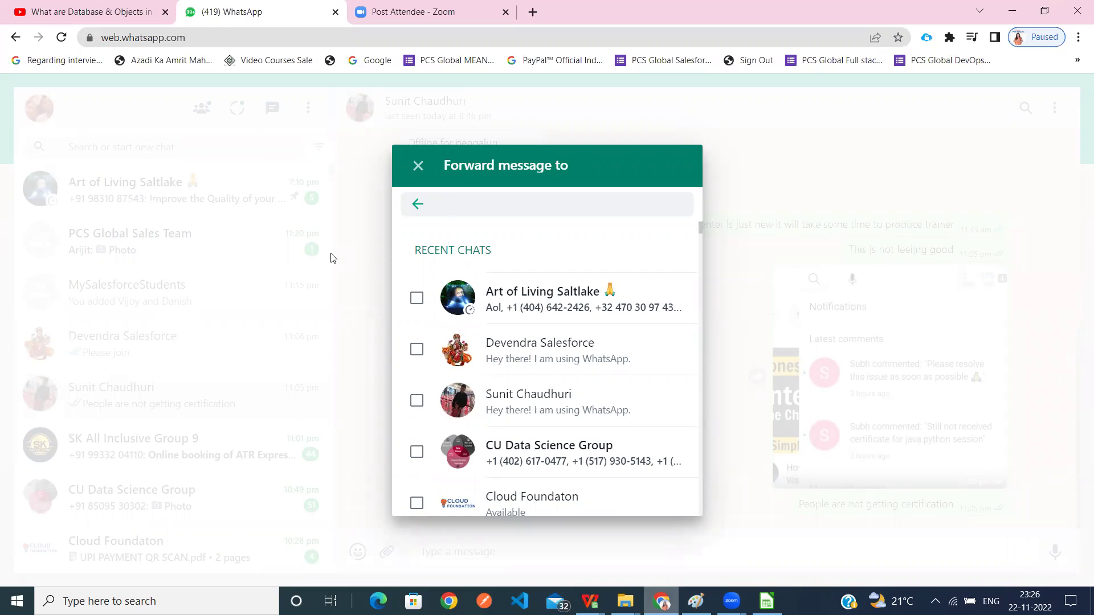
{"action": "left_click", "coordinate": [418, 165]}
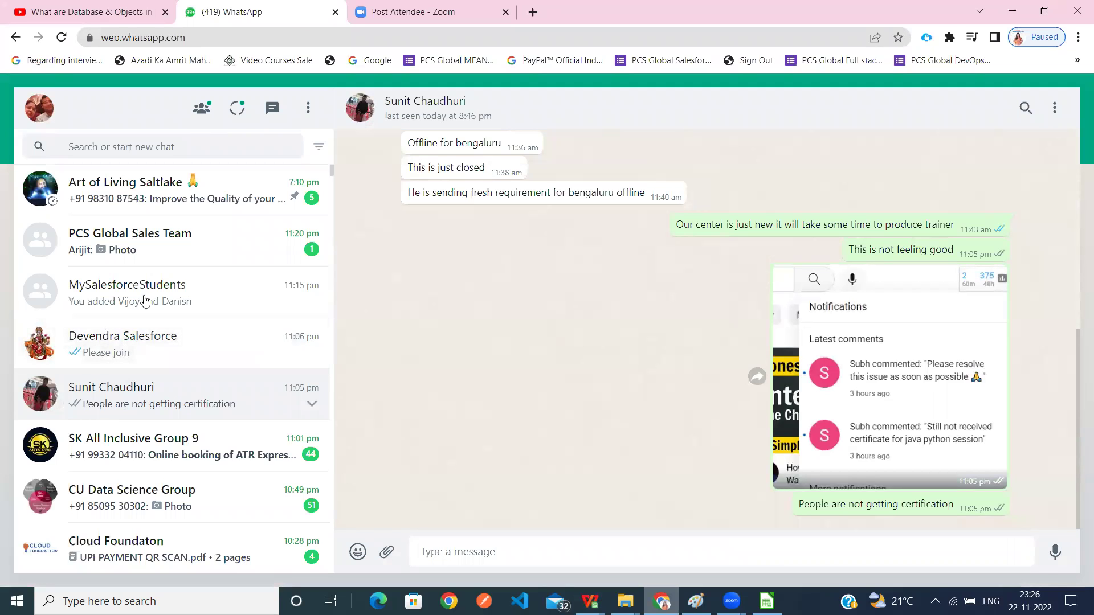
Step: Send a contact 'Salesforce Admin :' followed by the pasted YouTube playlist link
{"action": "left_click", "coordinate": [139, 345]}
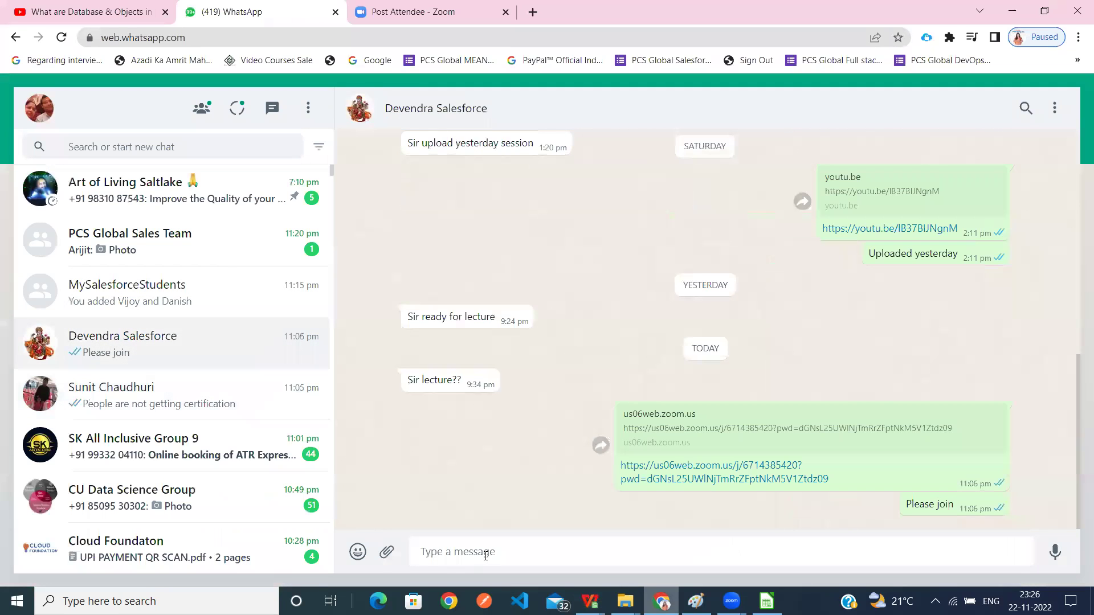
{"action": "type", "text": "Salesforce Admin"}
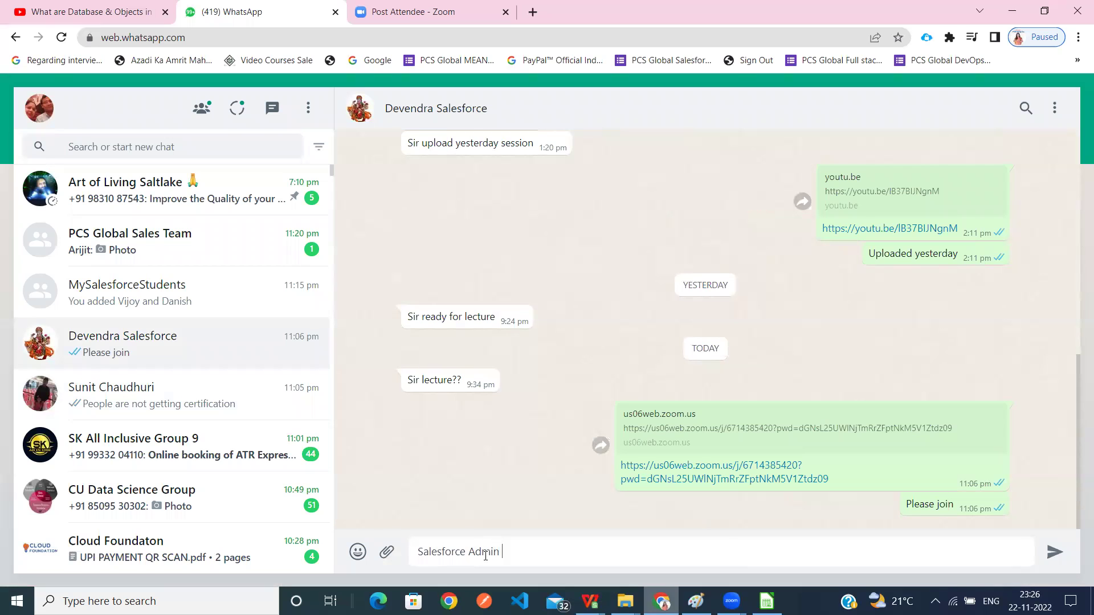
{"action": "type", "text": ":"}
{"action": "key", "text": "ctrl+v"}
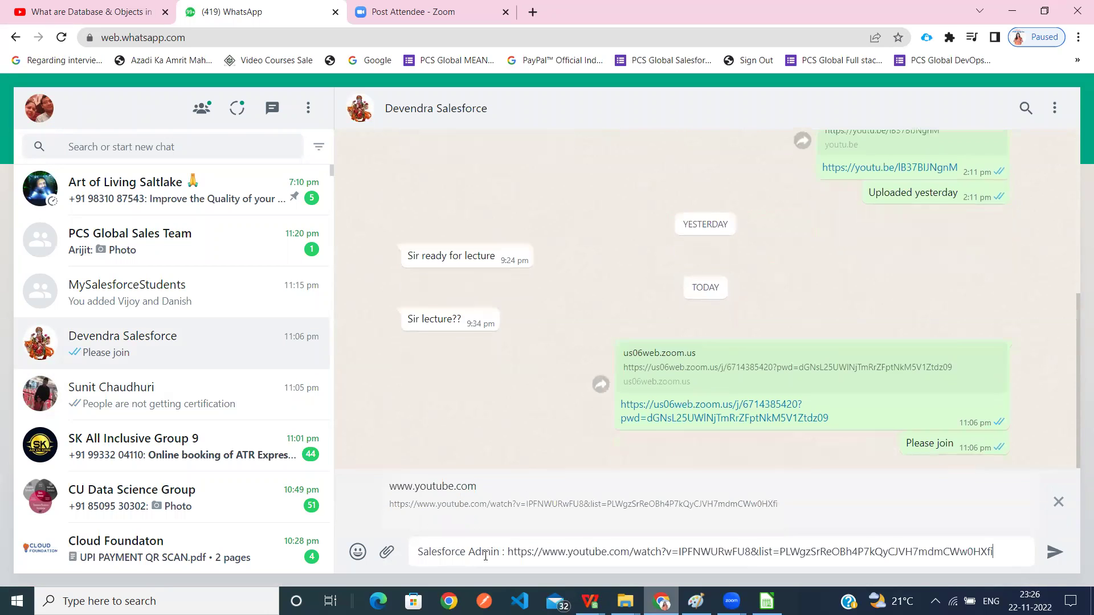
{"action": "key", "text": "Return"}
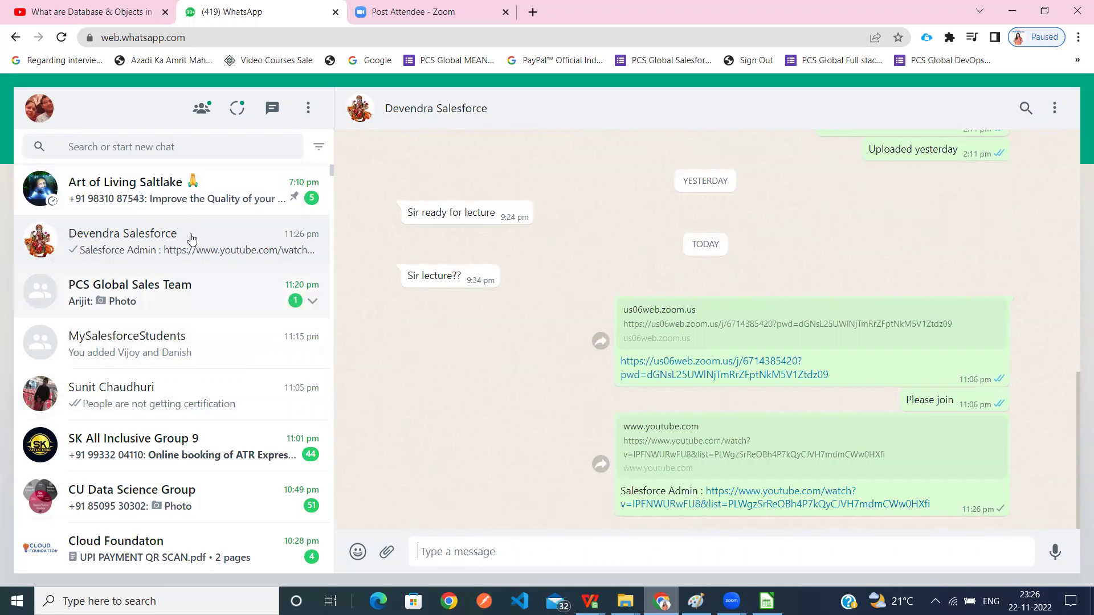
Step: Post 'Salesforce Admin Youtube Reference :' with the playlist link to the MySalesforceStudents group
{"action": "left_click", "coordinate": [173, 147]}
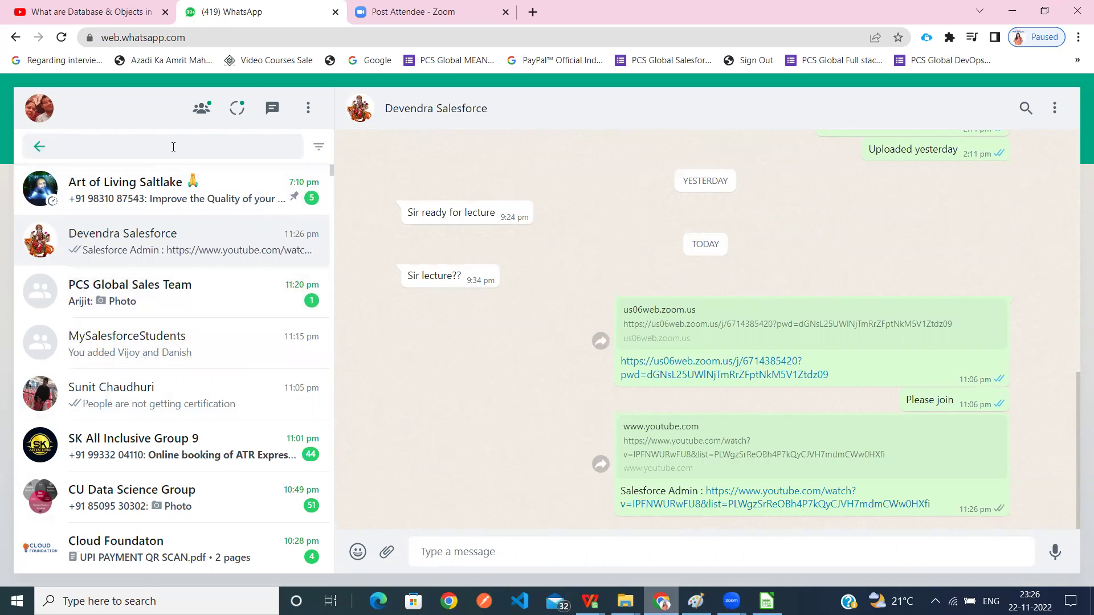
{"action": "left_click", "coordinate": [159, 353]}
{"action": "type", "text": "Sa"}
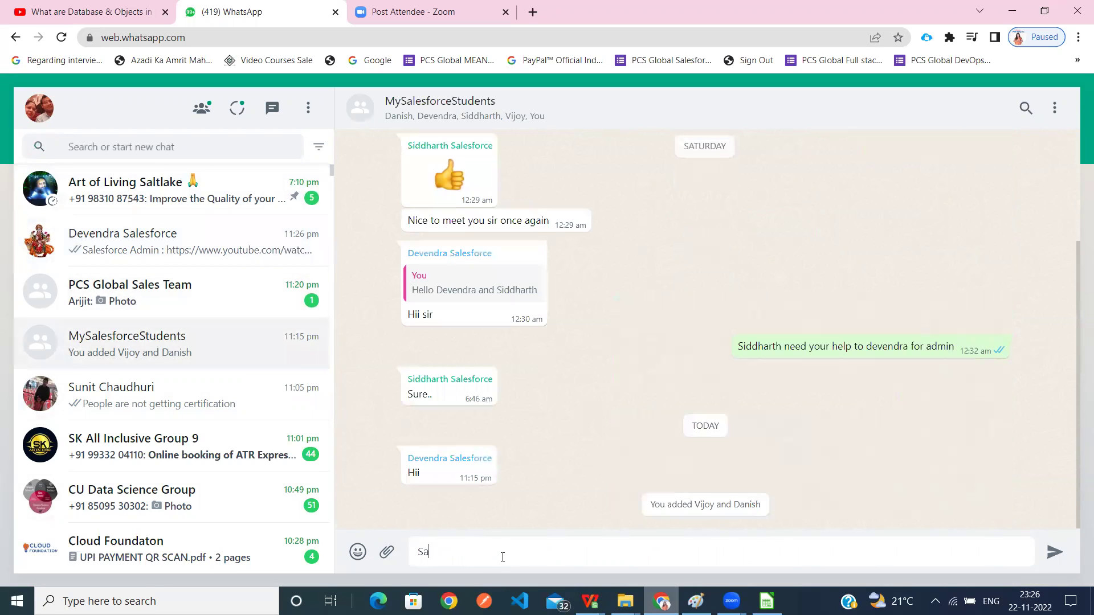
{"action": "type", "text": "lesforce Admin Youtube Reference :"}
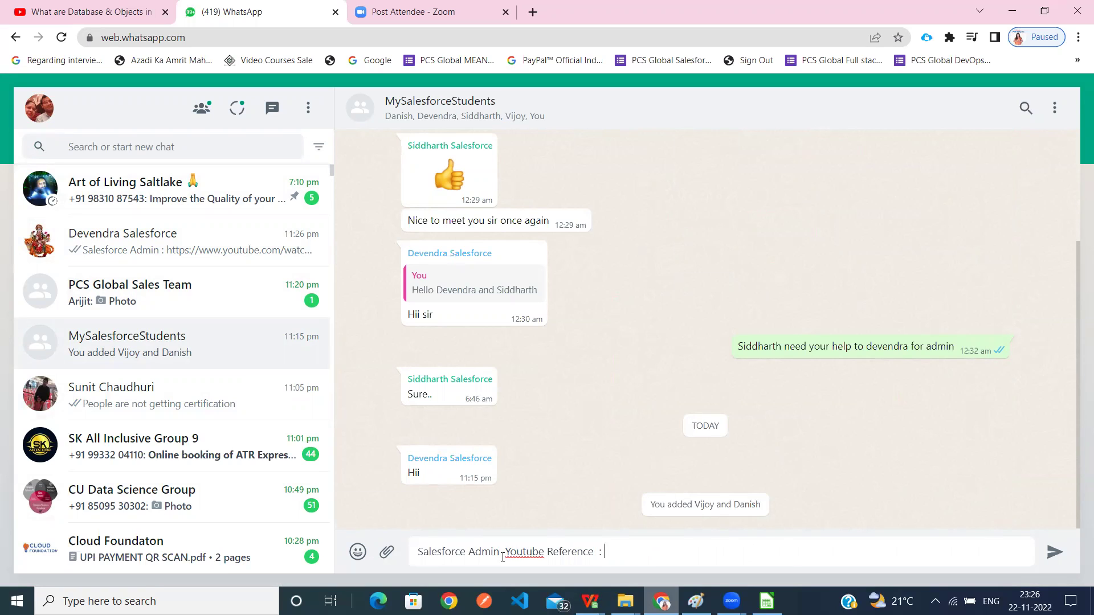
{"action": "key", "text": "ctrl+v"}
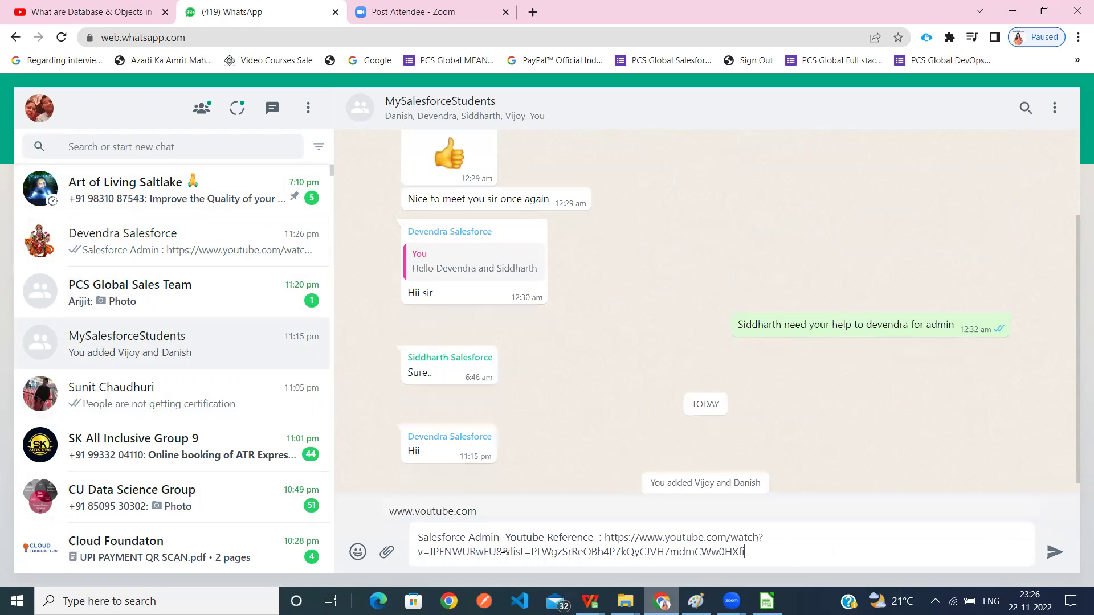
{"action": "key", "text": "Return"}
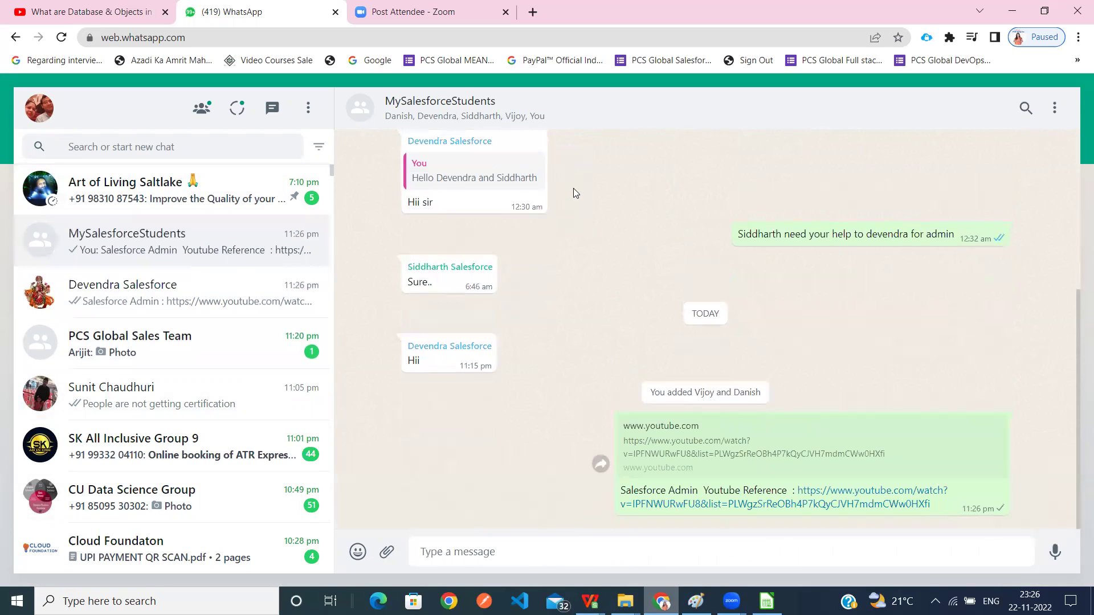
Step: Return to YouTube and clear the previous search words
{"action": "left_click", "coordinate": [89, 20]}
{"action": "left_click", "coordinate": [471, 95]}
{"action": "key", "text": "BackSpace"}
{"action": "key", "text": "BackSpace"}
{"action": "key", "text": "BackSpace"}
{"action": "key", "text": "BackSpace"}
{"action": "key", "text": "BackSpace"}
{"action": "key", "text": "BackSpace"}
{"action": "key", "text": "BackSpace"}
{"action": "key", "text": "BackSpace"}
{"action": "key", "text": "BackSpace"}
{"action": "key", "text": "BackSpace"}
{"action": "key", "text": "BackSpace"}
{"action": "key", "text": "BackSpace"}
{"action": "key", "text": "BackSpace"}
{"action": "key", "text": "BackSpace"}
{"action": "key", "text": "BackSpace"}
{"action": "key", "text": "BackSpace"}
{"action": "key", "text": "BackSpace"}
{"action": "key", "text": "BackSpace"}
{"action": "key", "text": "BackSpace"}
{"action": "key", "text": "BackSpace"}
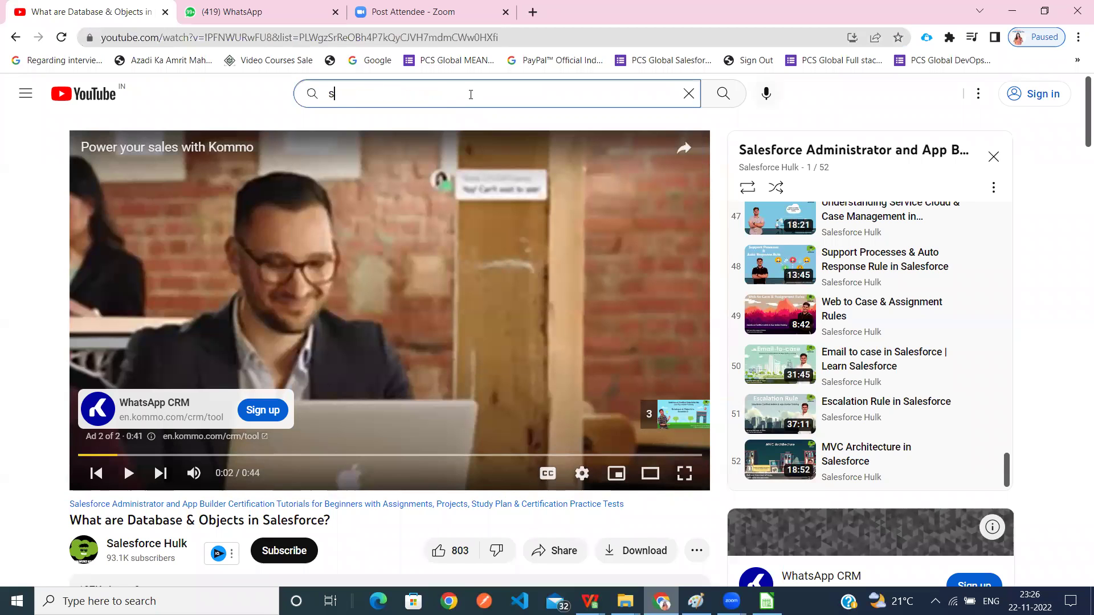
Step: Search YouTube for a tech school channel's name plus 'salesforce admin'
{"action": "type", "text": "Sanjoy Gupata"}
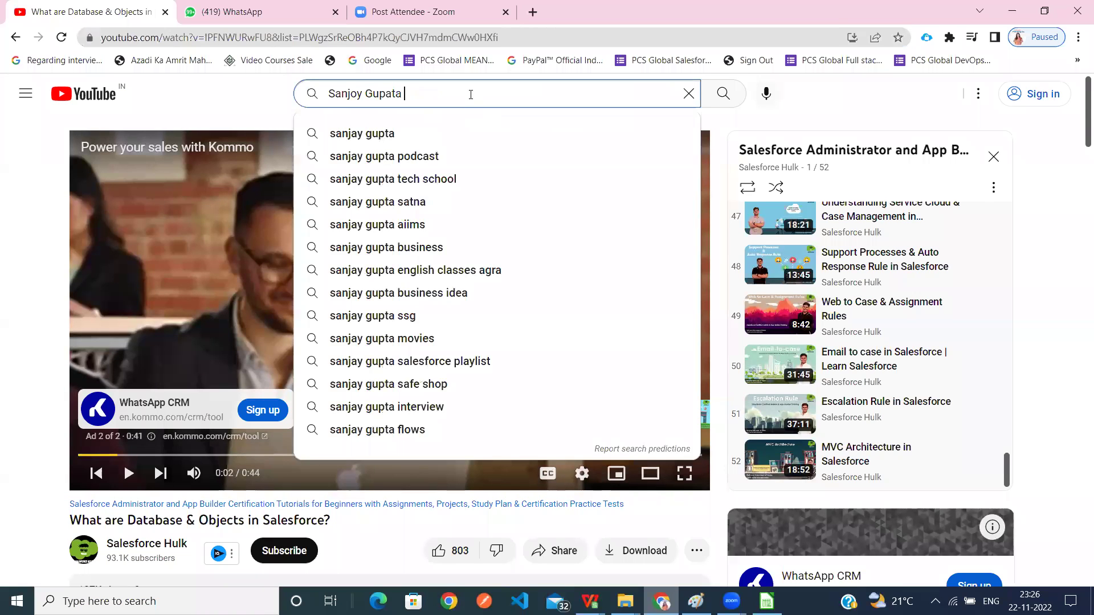
{"action": "key", "text": "BackSpace"}
{"action": "key", "text": "BackSpace"}
{"action": "key", "text": "BackSpace"}
{"action": "key", "text": "BackSpace"}
{"action": "type", "text": "ta tech"}
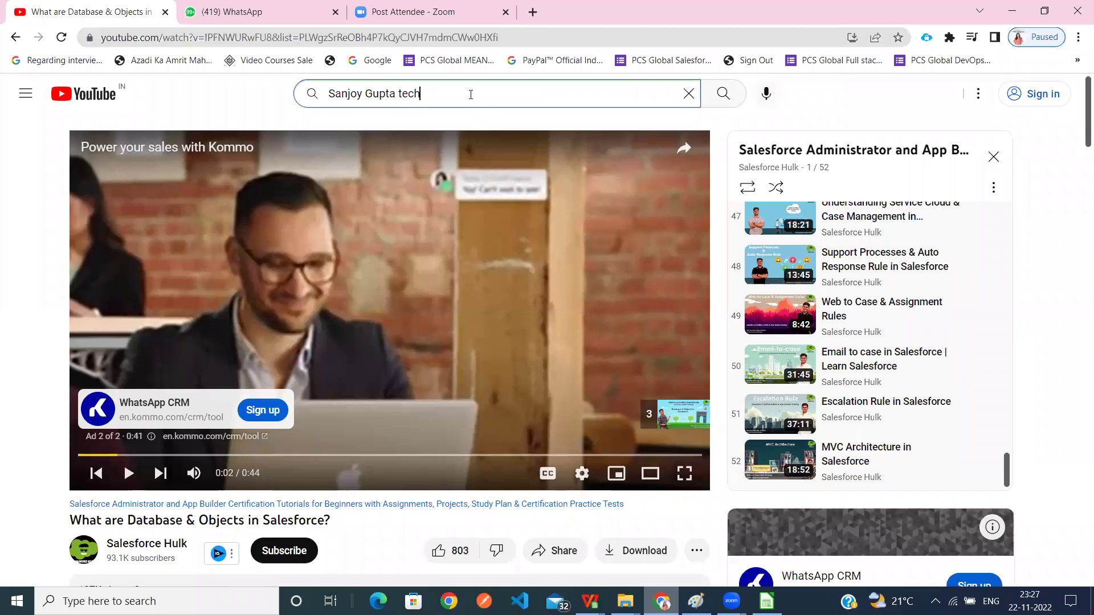
{"action": "type", "text": " school +"}
{"action": "type", "text": "salesforce admi"}
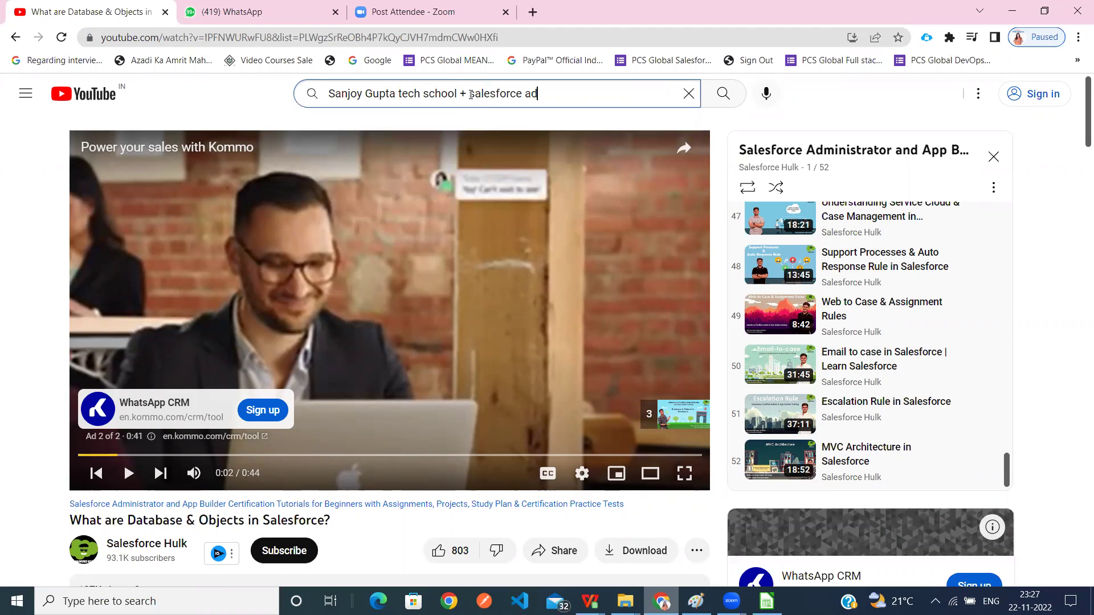
{"action": "type", "text": "n"}
{"action": "key", "text": "Return"}
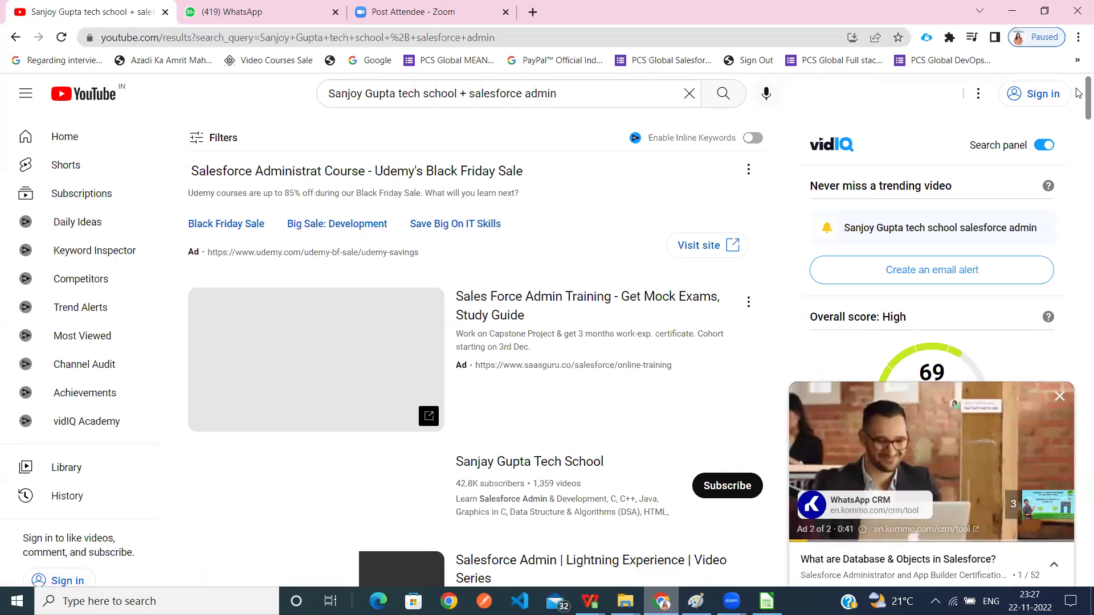
{"action": "scroll", "coordinate": [1078, 160], "scroll_direction": "down", "scroll_amount": 10}
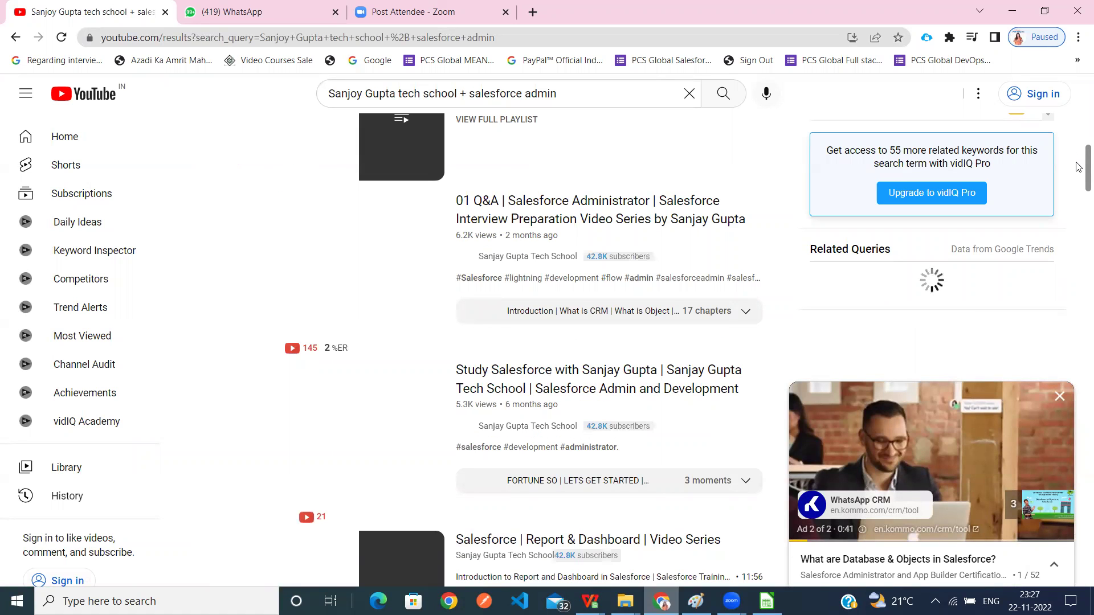
{"action": "scroll", "coordinate": [1079, 173], "scroll_direction": "down", "scroll_amount": 1}
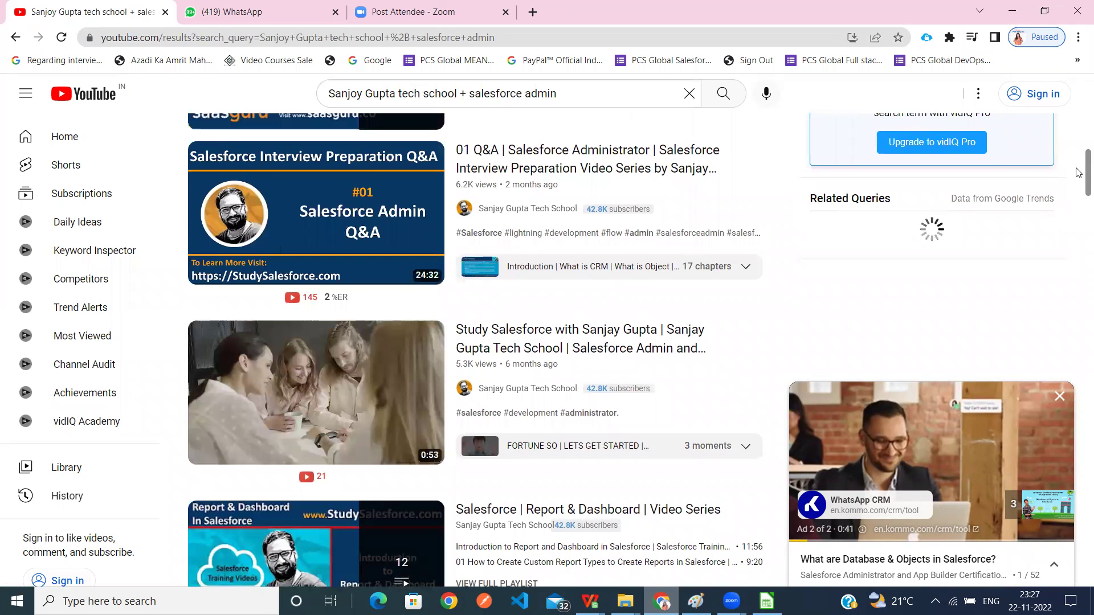
{"action": "left_click_drag", "start_coordinate": [1079, 173], "coordinate": [1078, 226]}
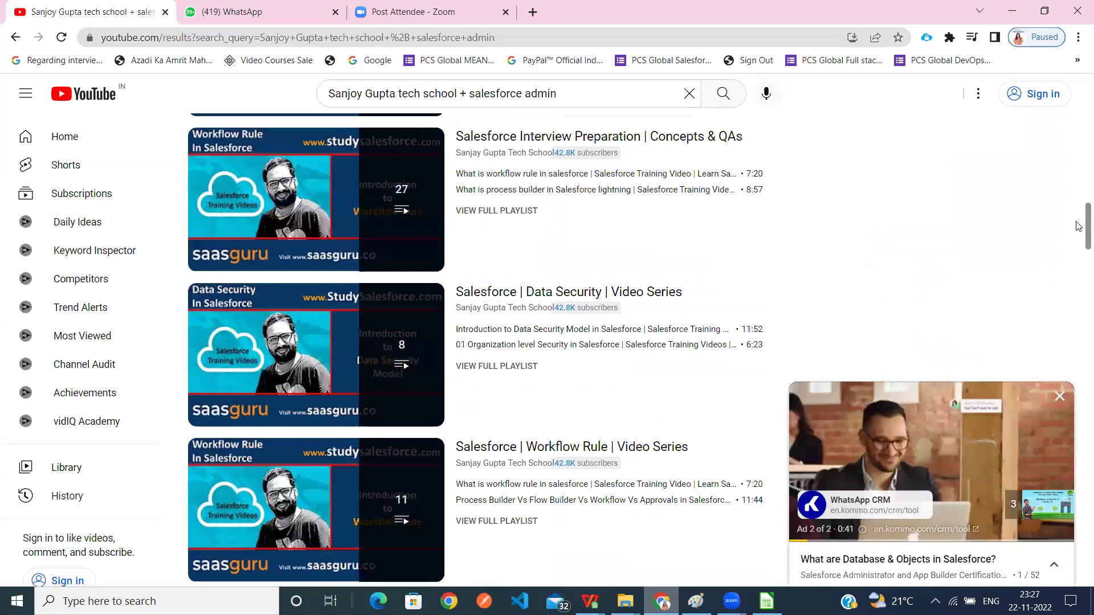
{"action": "left_click_drag", "start_coordinate": [1078, 226], "coordinate": [1078, 123]}
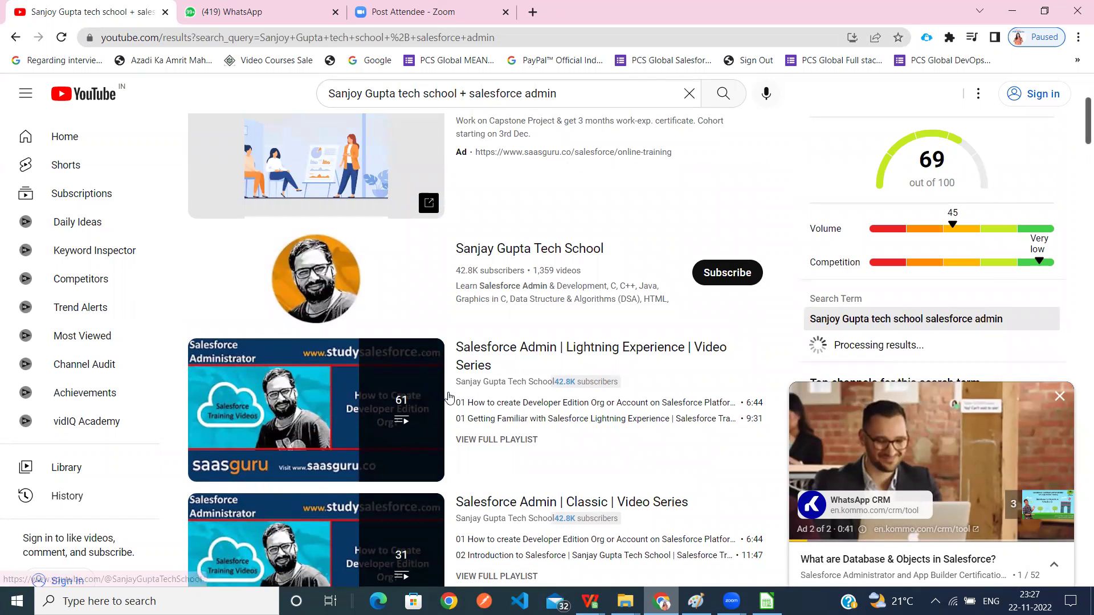
Step: Open the Salesforce Admin | Lightning Experience playlist and pause its first video
{"action": "left_click", "coordinate": [402, 388]}
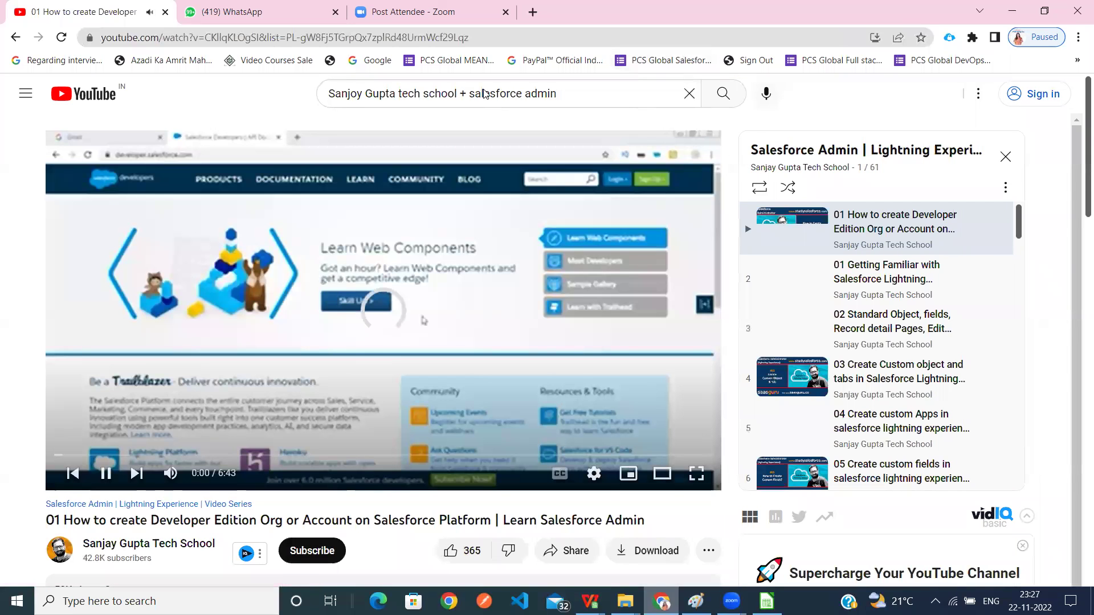
{"action": "left_click", "coordinate": [106, 477]}
{"action": "left_click", "coordinate": [107, 474]}
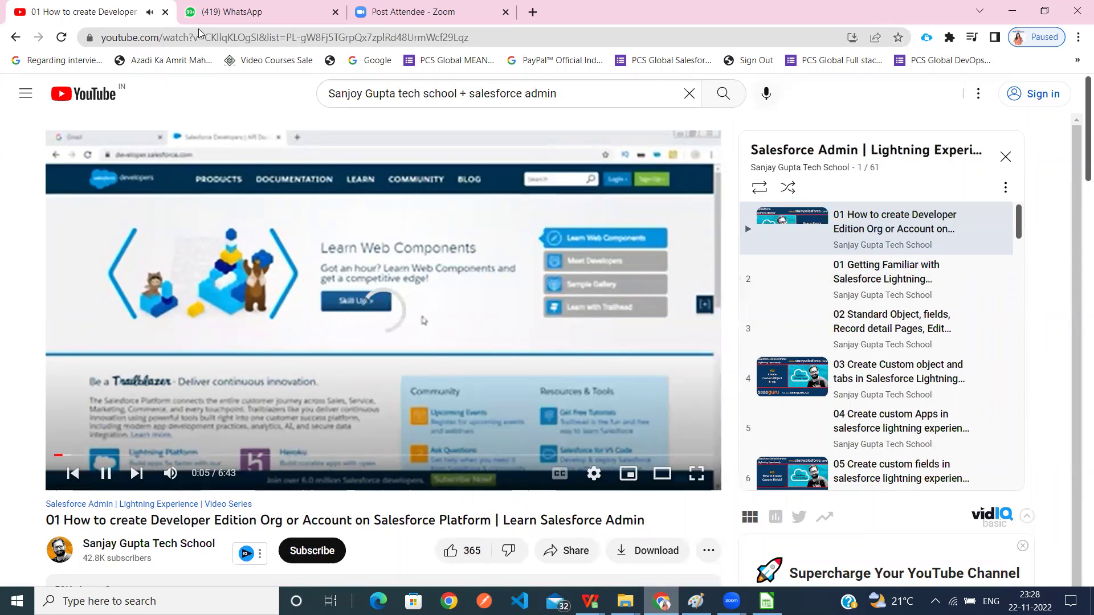
{"action": "left_click", "coordinate": [109, 474]}
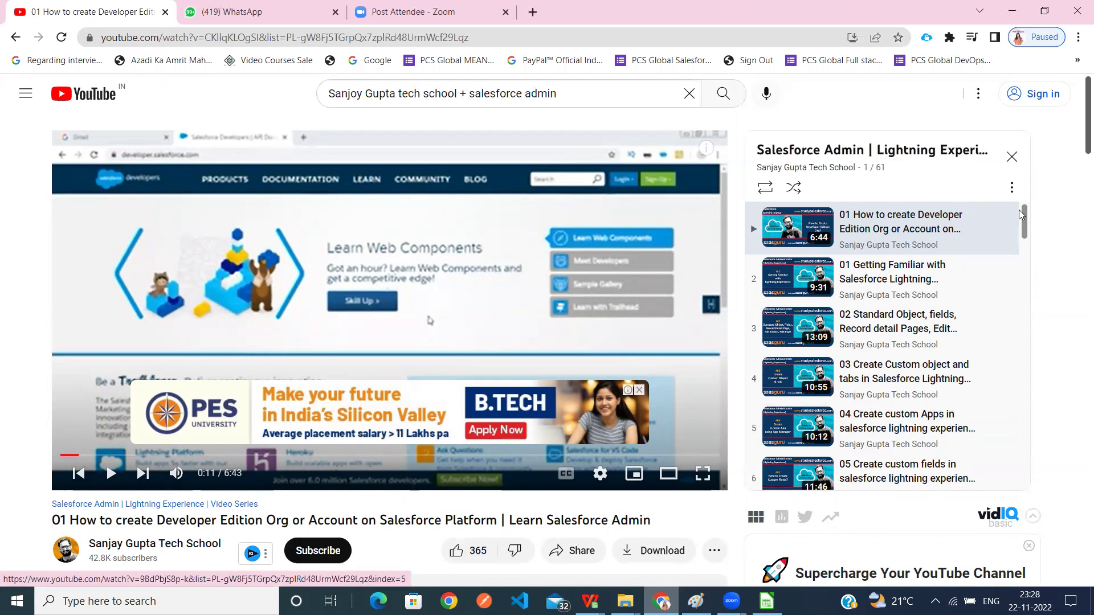
Step: Select the playlist video's web address, then go to WhatsApp Web
{"action": "scroll", "coordinate": [1030, 222], "scroll_direction": "down", "scroll_amount": 12}
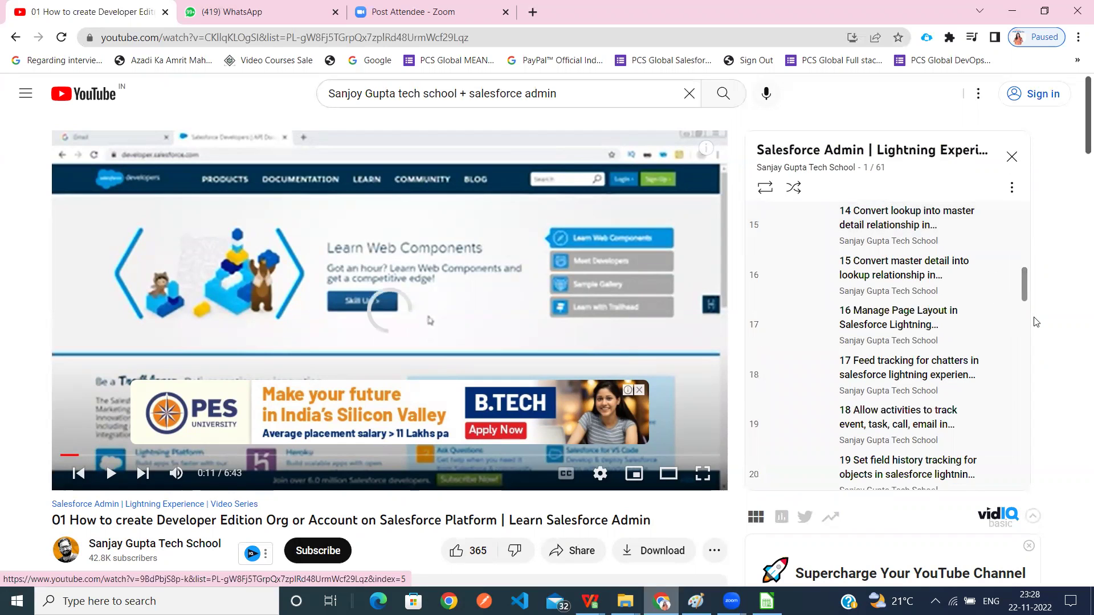
{"action": "scroll", "coordinate": [1023, 326], "scroll_direction": "down", "scroll_amount": 5}
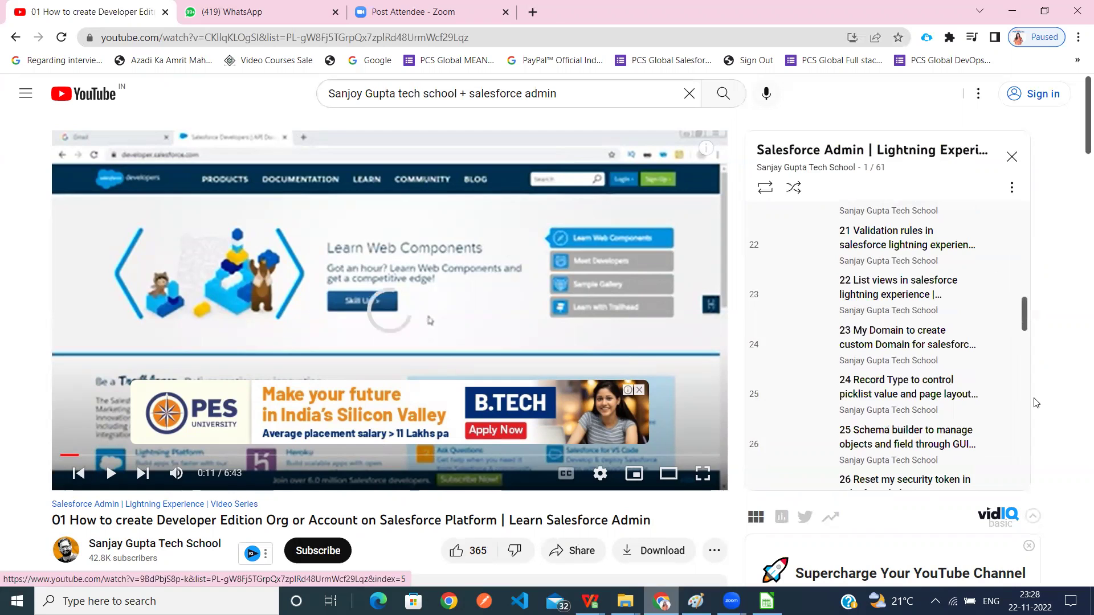
{"action": "scroll", "coordinate": [1023, 341], "scroll_direction": "down", "scroll_amount": 12}
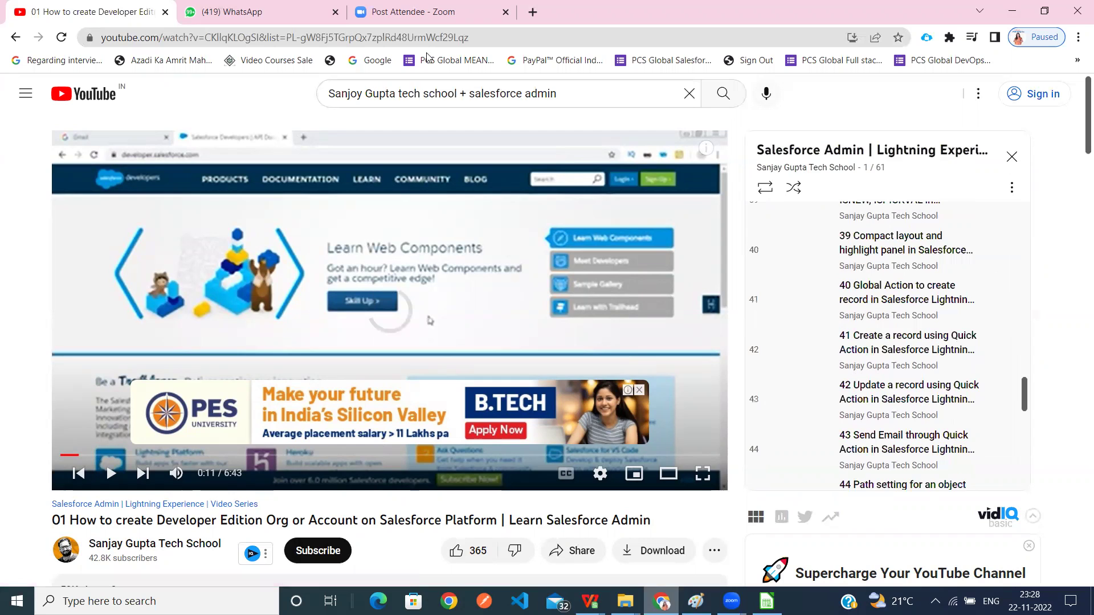
{"action": "left_click", "coordinate": [391, 38]}
{"action": "key", "text": "ctrl+c"}
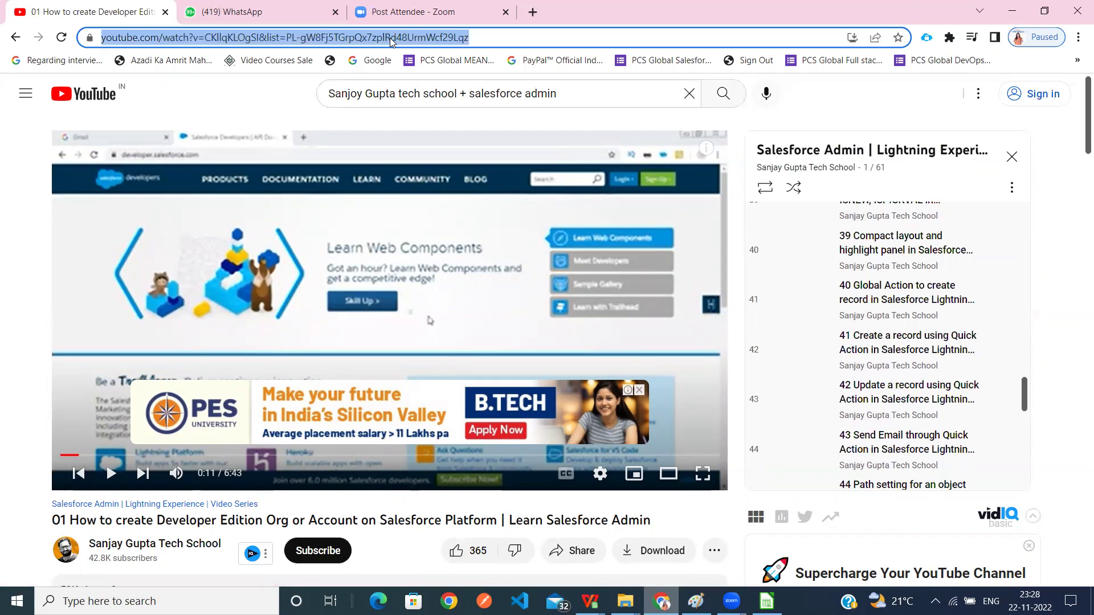
{"action": "left_click", "coordinate": [253, 9]}
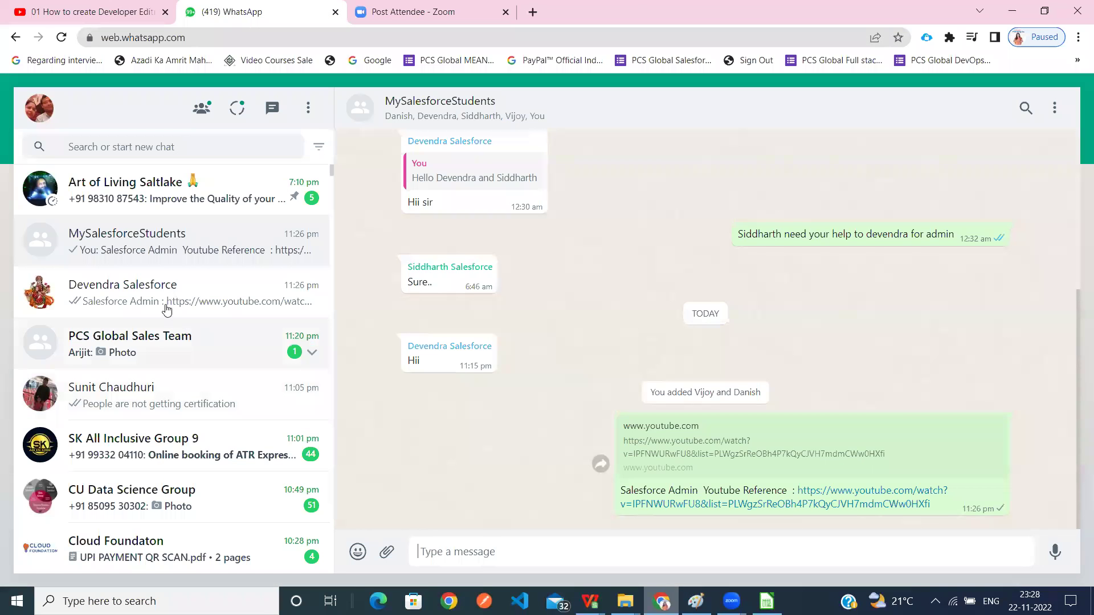
Step: View the PCS Global Sales Team chat, then go back to playlist video 01 on YouTube
{"action": "left_click", "coordinate": [139, 352]}
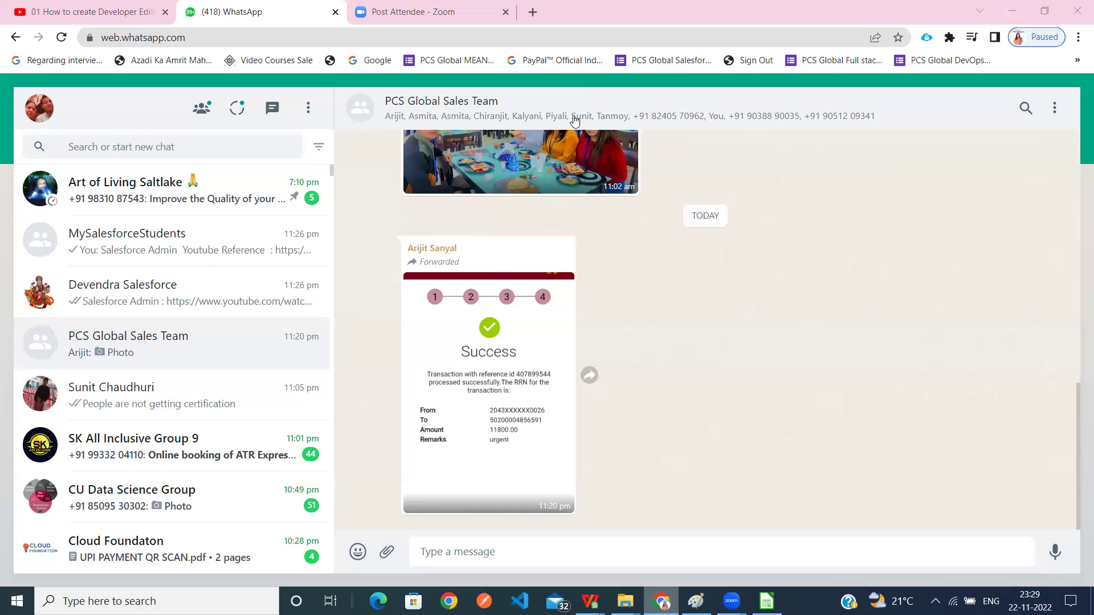
{"action": "left_click", "coordinate": [935, 601]}
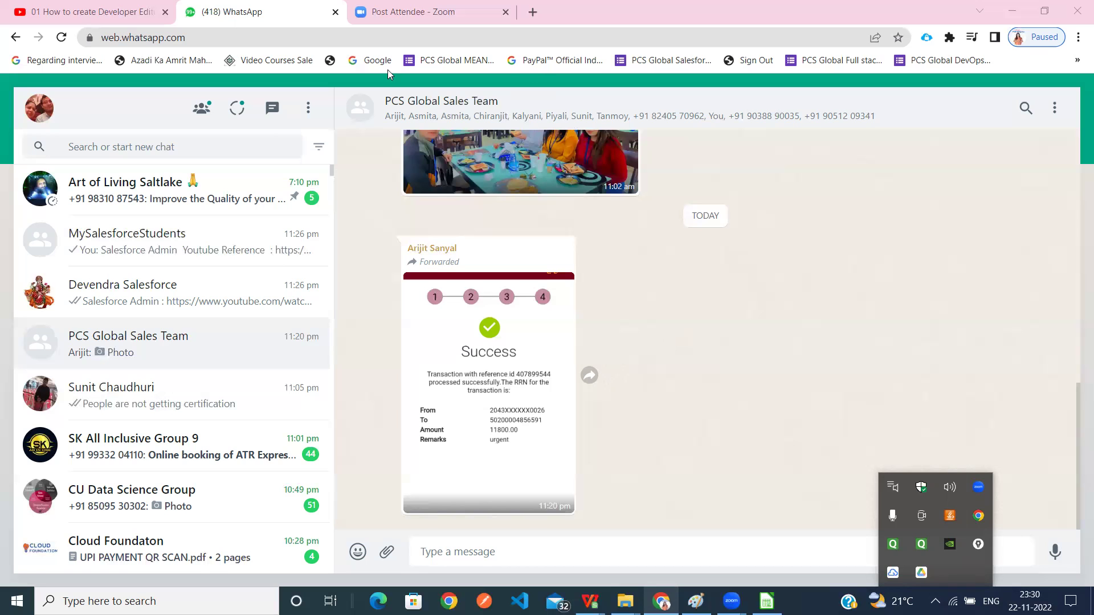
{"action": "left_click", "coordinate": [84, 12]}
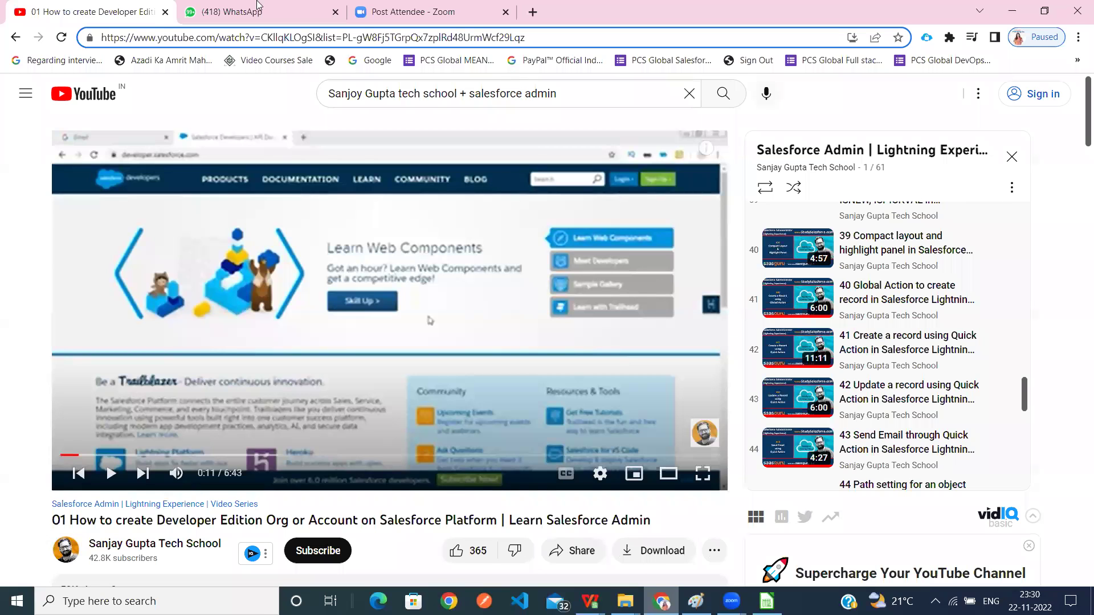
Step: Send the student 'Salesforce Admin Best Youtube Reference' with the pasted playlist link, then open MySalesforceStudents
{"action": "left_click", "coordinate": [257, 3]}
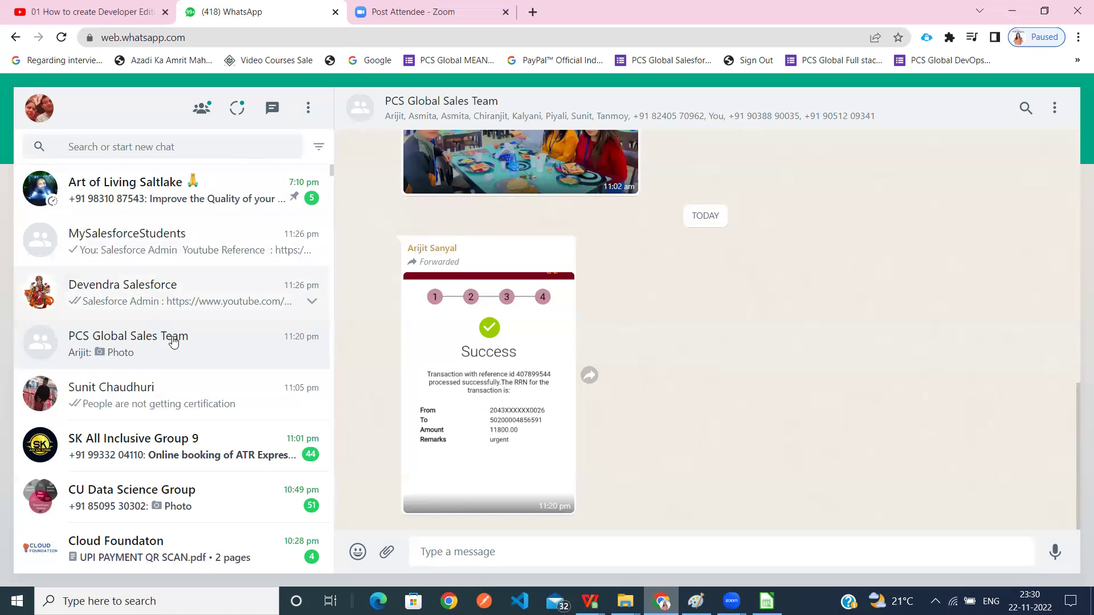
{"action": "left_click", "coordinate": [152, 303]}
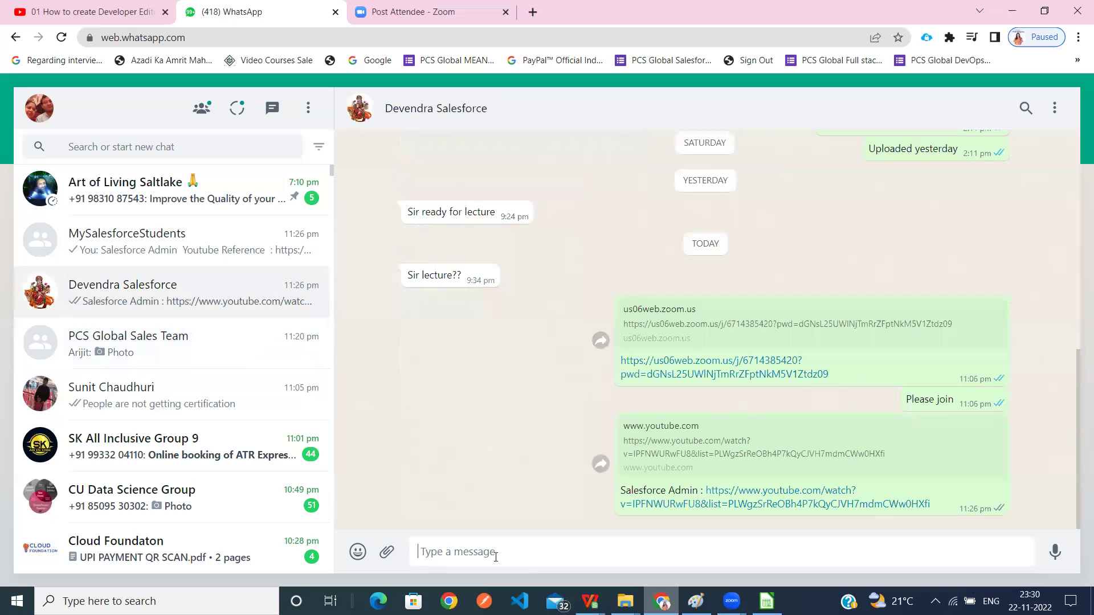
{"action": "type", "text": "Sa"}
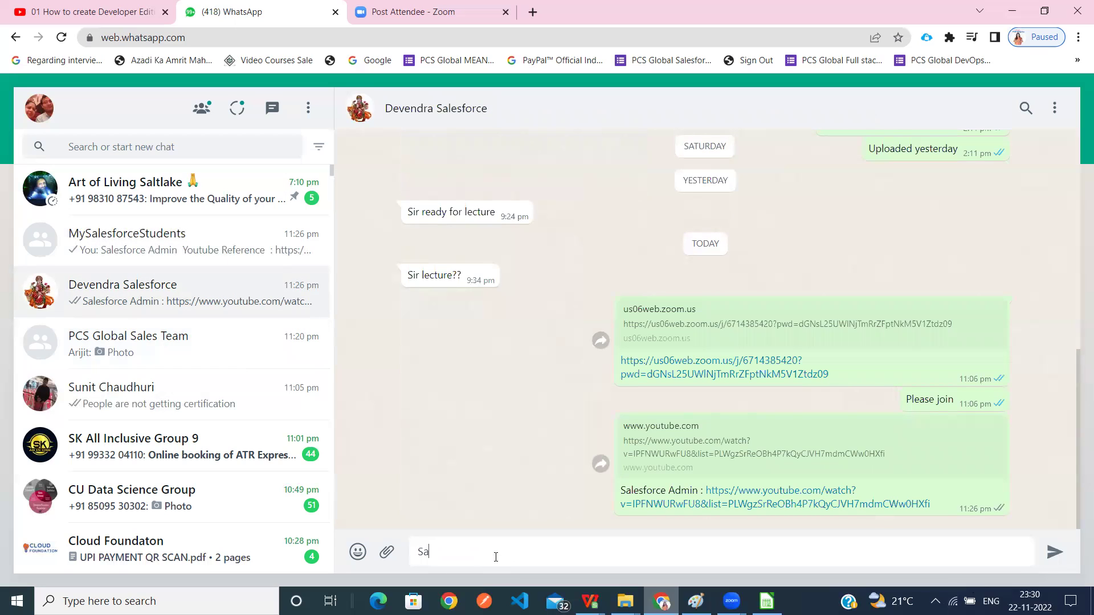
{"action": "type", "text": "lesforce "}
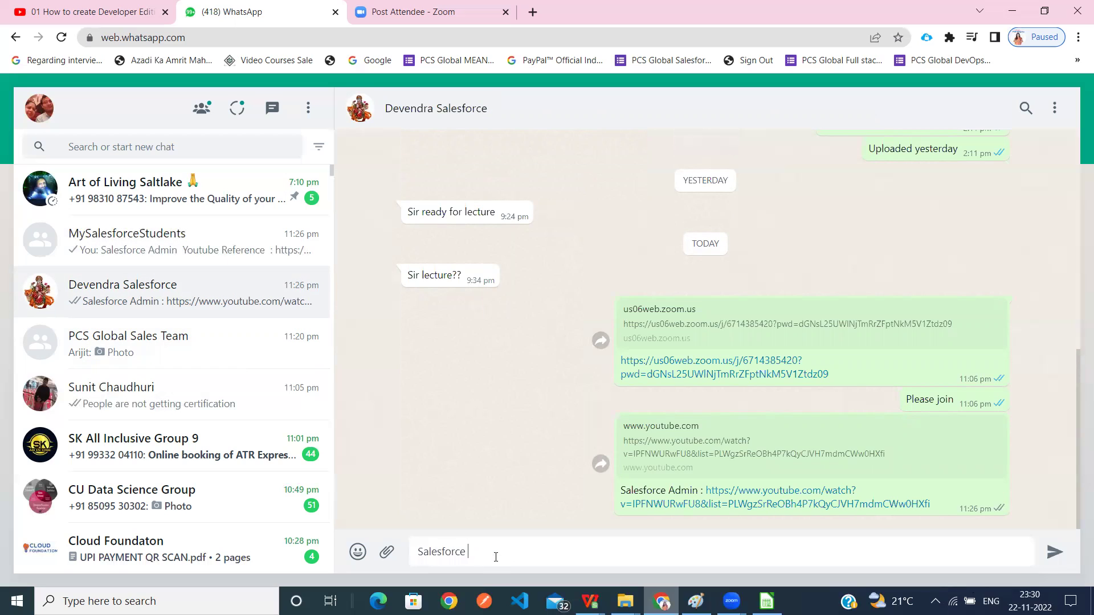
{"action": "type", "text": "Admin :"}
{"action": "key", "text": "BackSpace"}
{"action": "type", "text": "Best Youtube Reference :"}
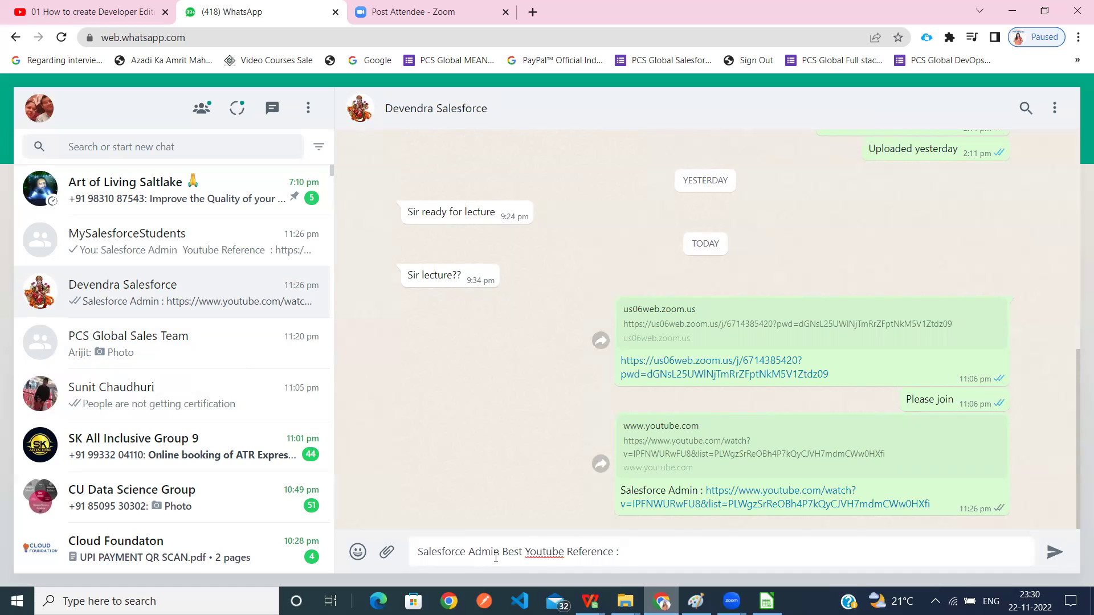
{"action": "key", "text": "ctrl+v"}
{"action": "key", "text": "Return"}
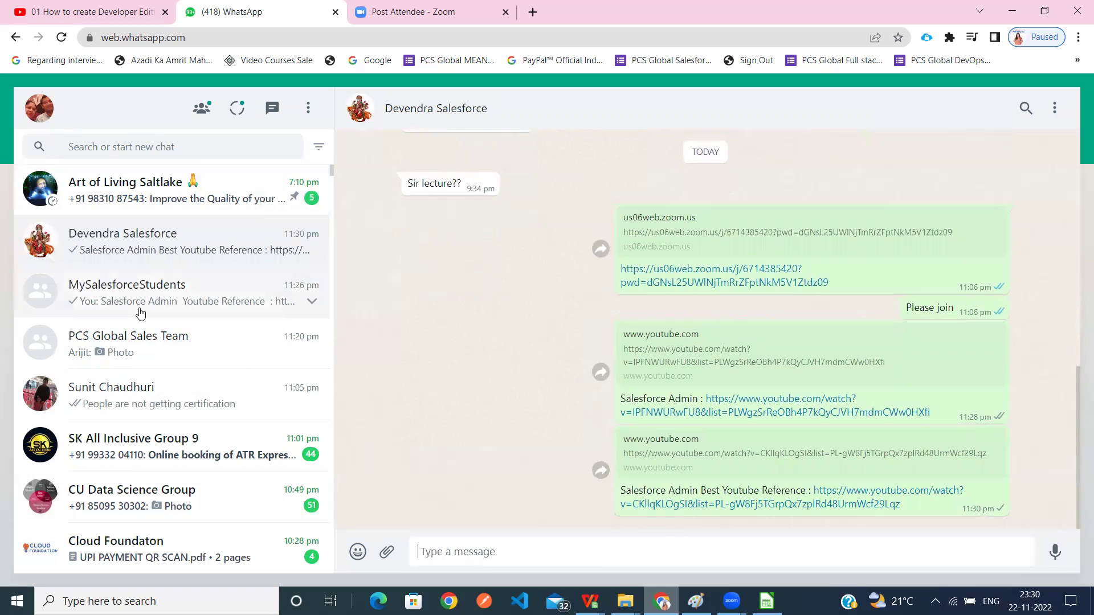
{"action": "left_click", "coordinate": [128, 149]}
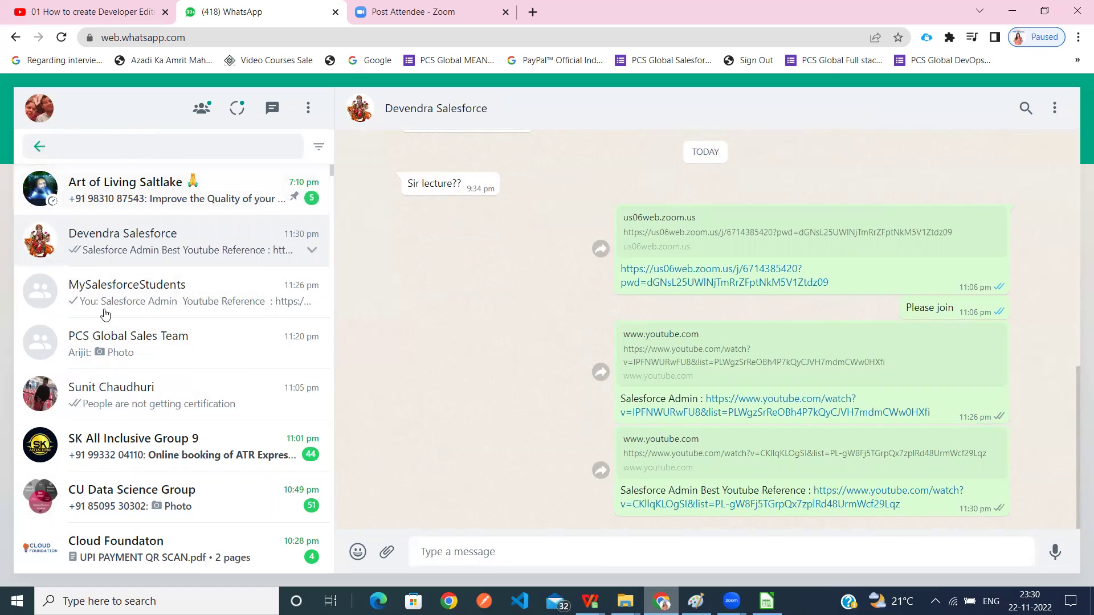
{"action": "left_click", "coordinate": [177, 302]}
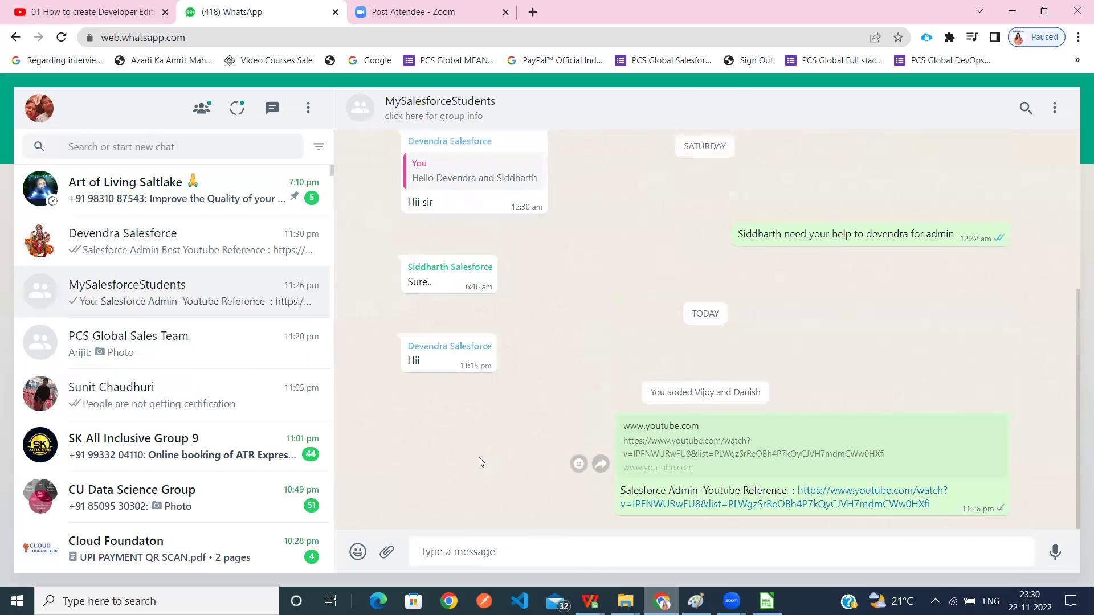
Step: Post 'Salesforce Admin Best Youtube Reference :' plus the pasted playlist link to the MySalesforceStudents group
{"action": "type", "text": "Sa"}
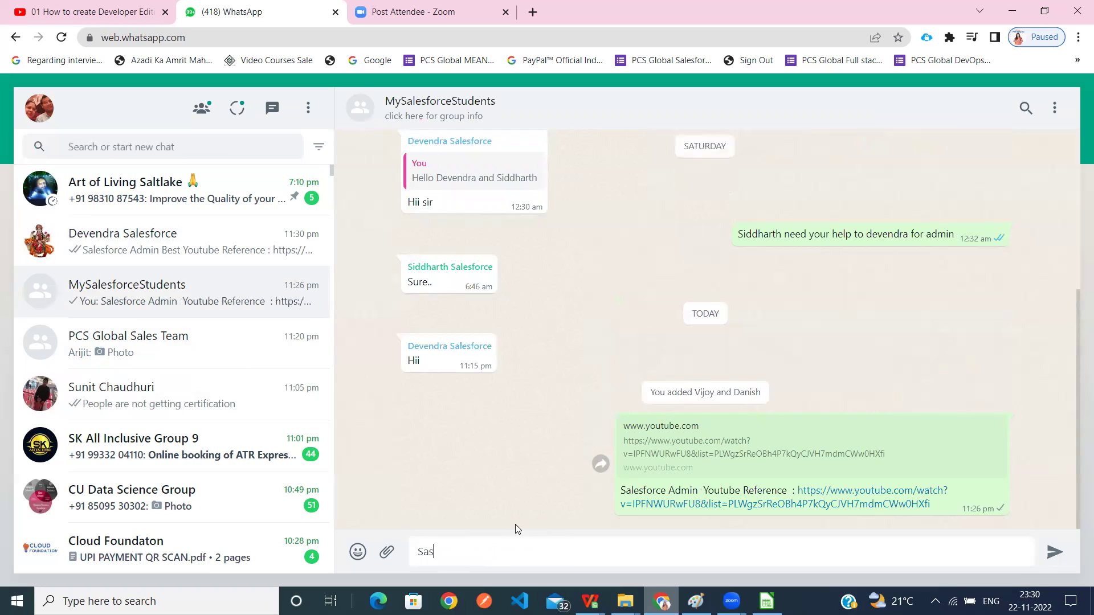
{"action": "type", "text": "l"}
{"action": "key", "text": "BackSpace"}
{"action": "type", "text": "lesforce "}
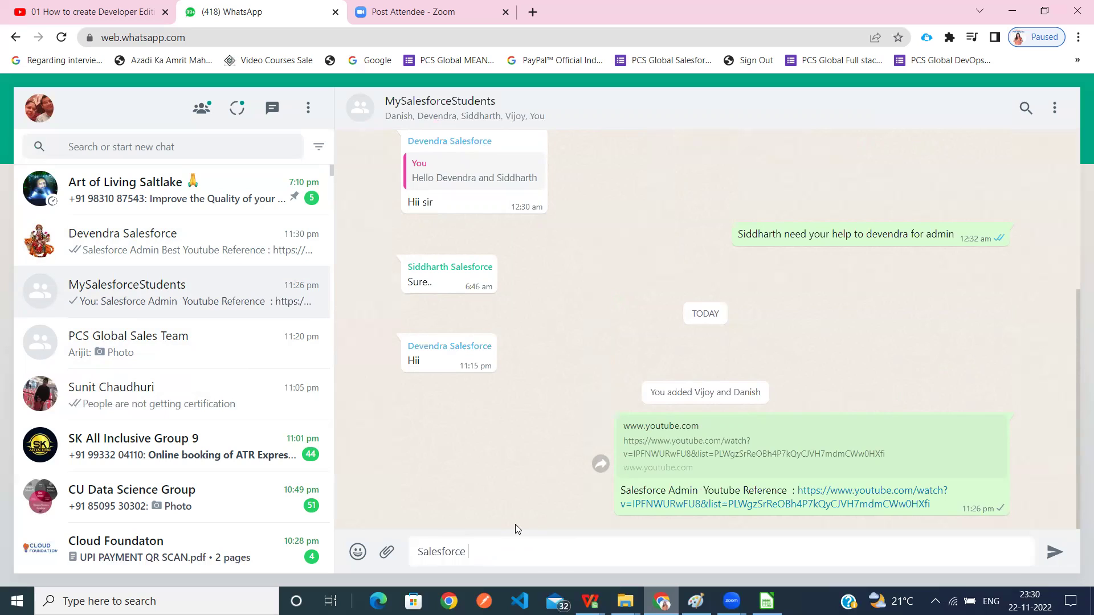
{"action": "type", "text": "Admin Best Youtube Reference"}
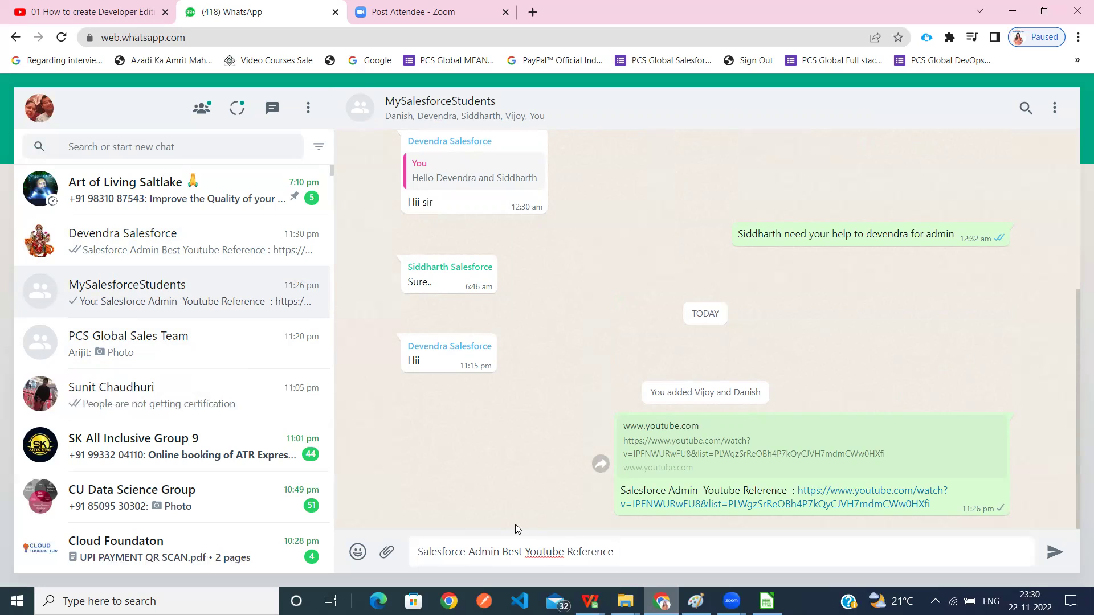
{"action": "key", "text": "Home"}
{"action": "left_click", "coordinate": [689, 552]}
{"action": "type", "text": ":"}
{"action": "key", "text": "ctrl+v"}
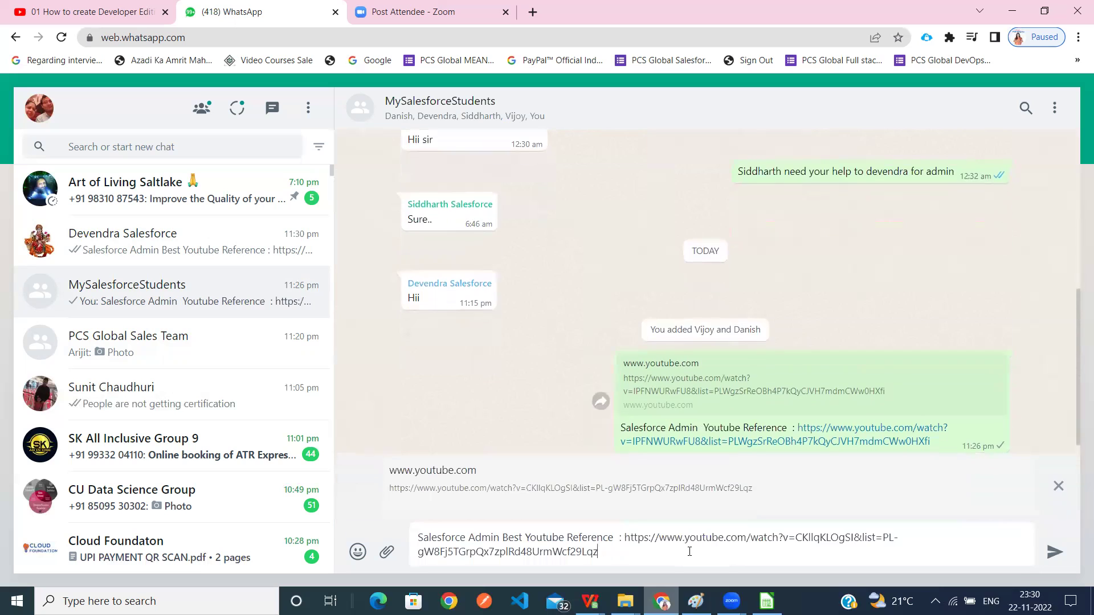
{"action": "key", "text": "Return"}
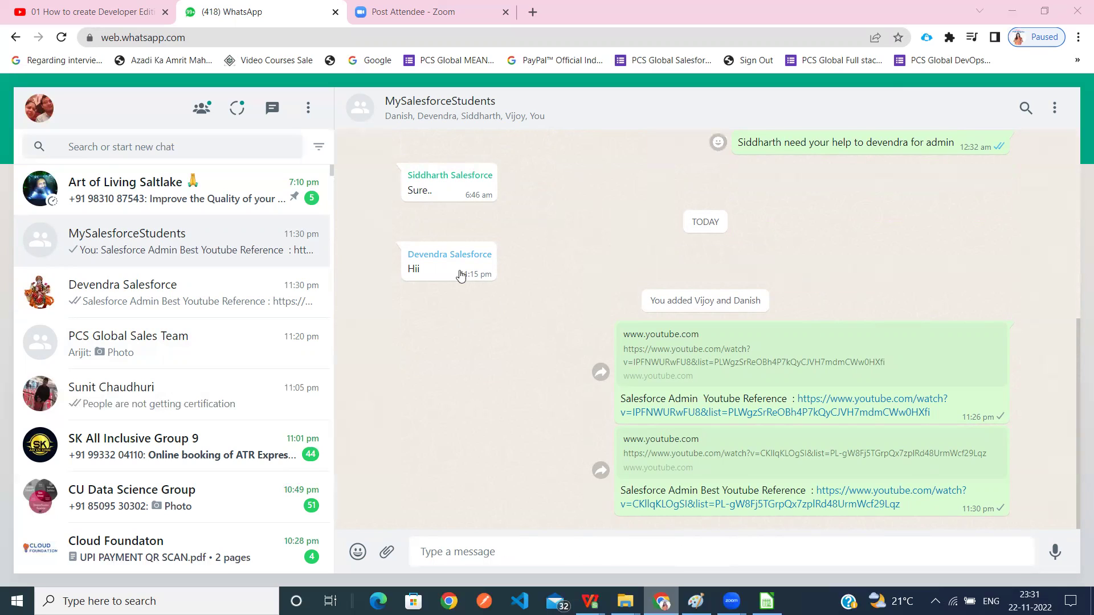
Step: Forward the notifications screenshot from the certification-complaint chat to a contact found by name search
{"action": "left_click", "coordinate": [199, 394]}
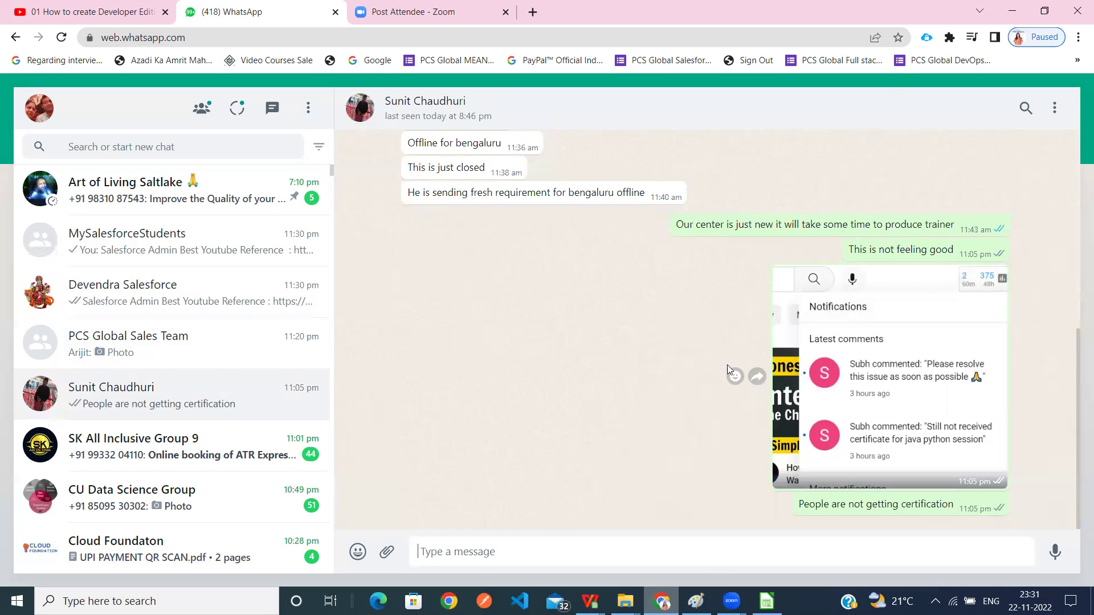
{"action": "left_click", "coordinate": [757, 376]}
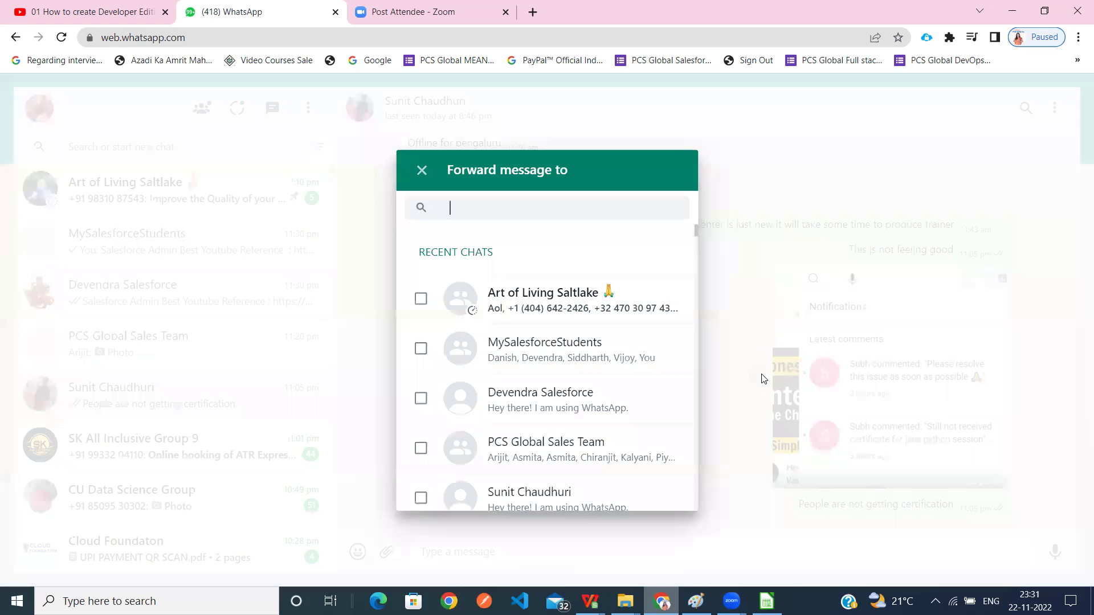
{"action": "type", "text": "A"}
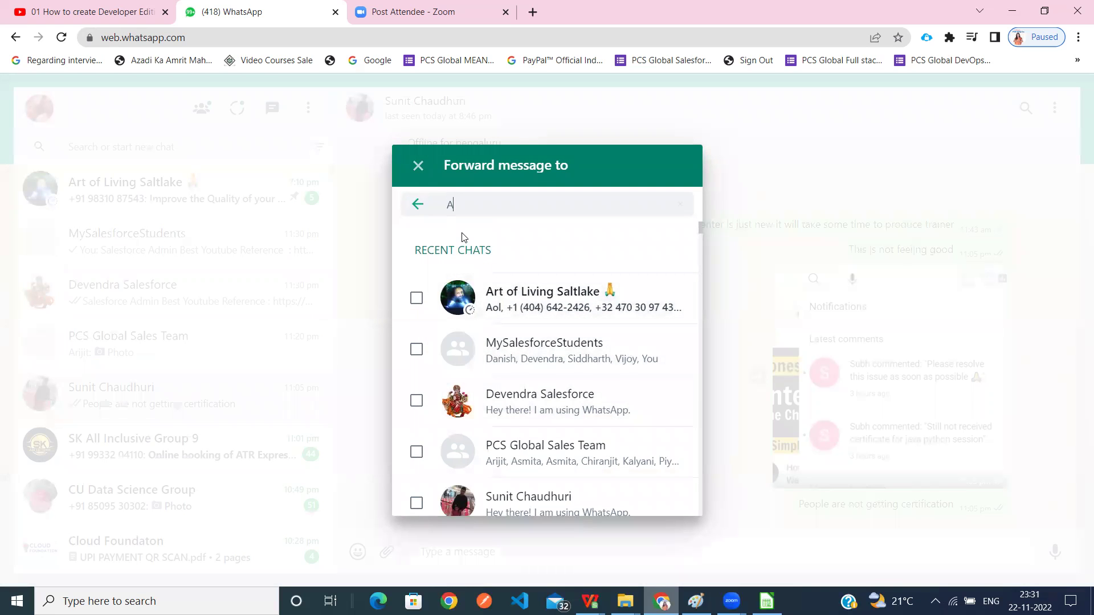
{"action": "type", "text": "rijit"}
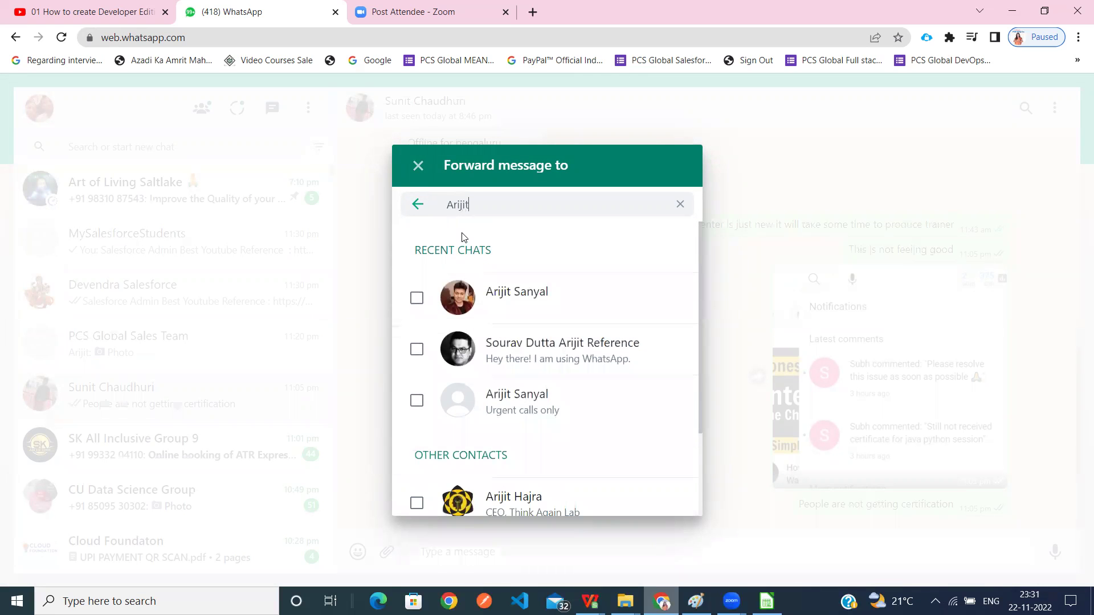
{"action": "left_click", "coordinate": [552, 305]}
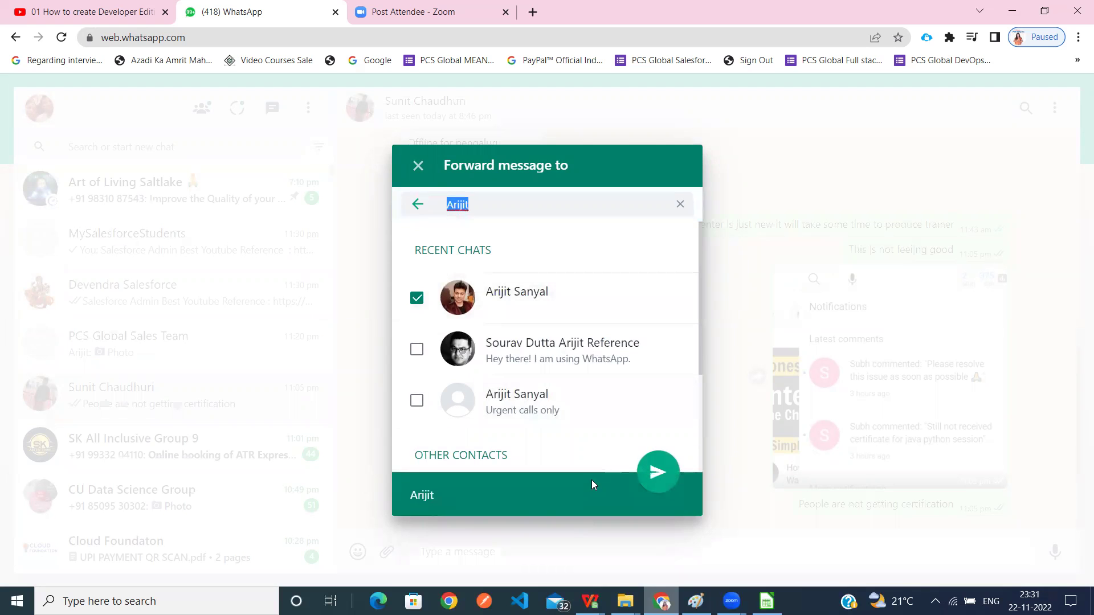
{"action": "left_click", "coordinate": [658, 473]}
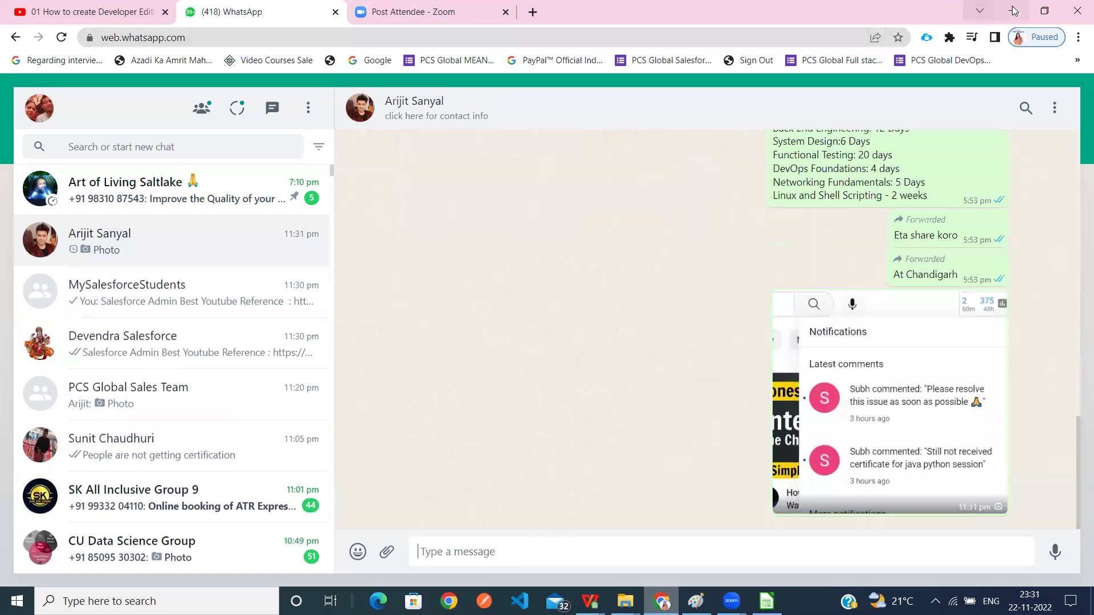
{"action": "key", "text": "alt+Tab"}
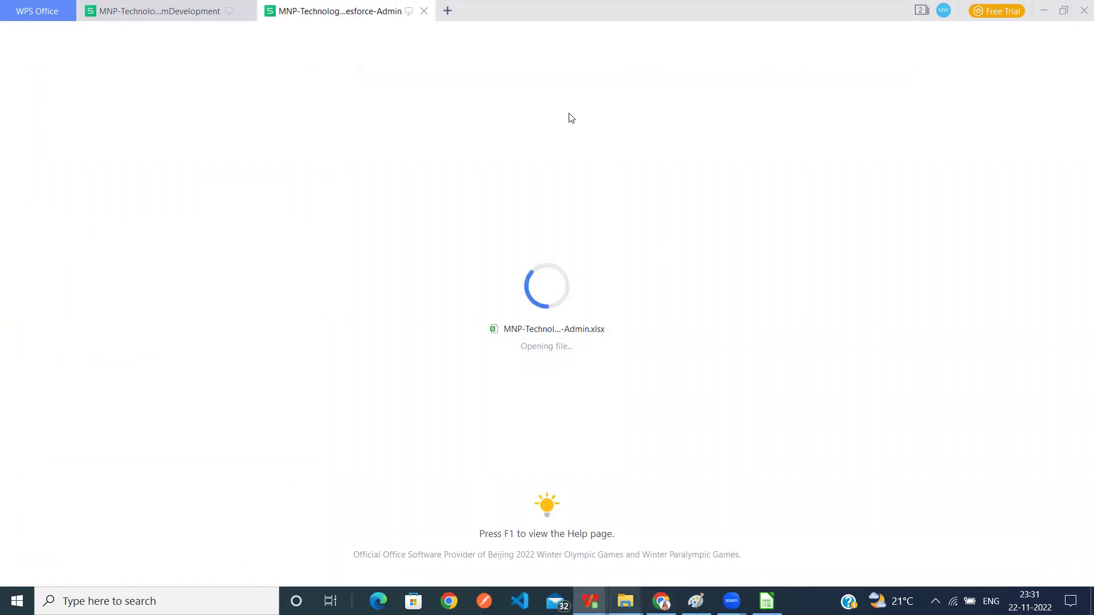
Step: Minimize the MNP Technologies folder window and bring the Chrome window with WhatsApp Web back
{"action": "key", "text": "alt+Tab"}
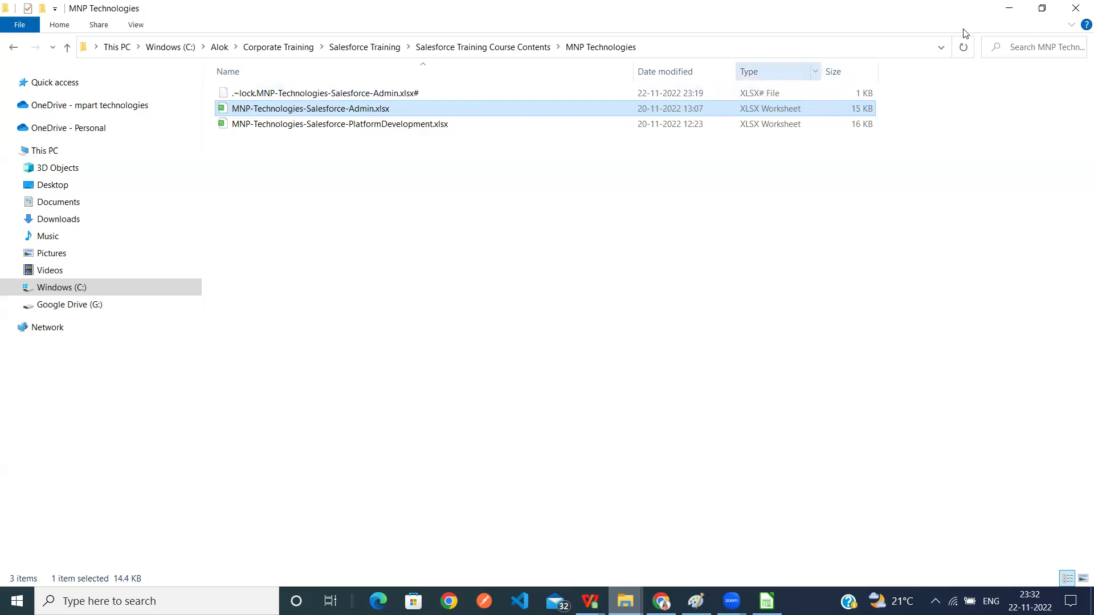
{"action": "left_click", "coordinate": [1009, 8]}
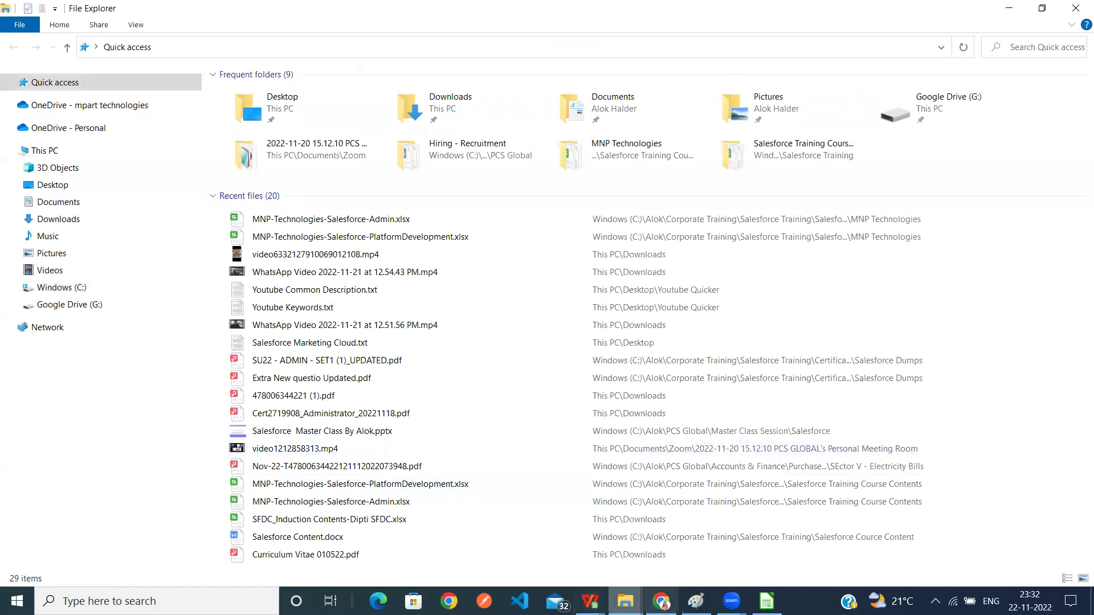
{"action": "left_click", "coordinate": [661, 601]}
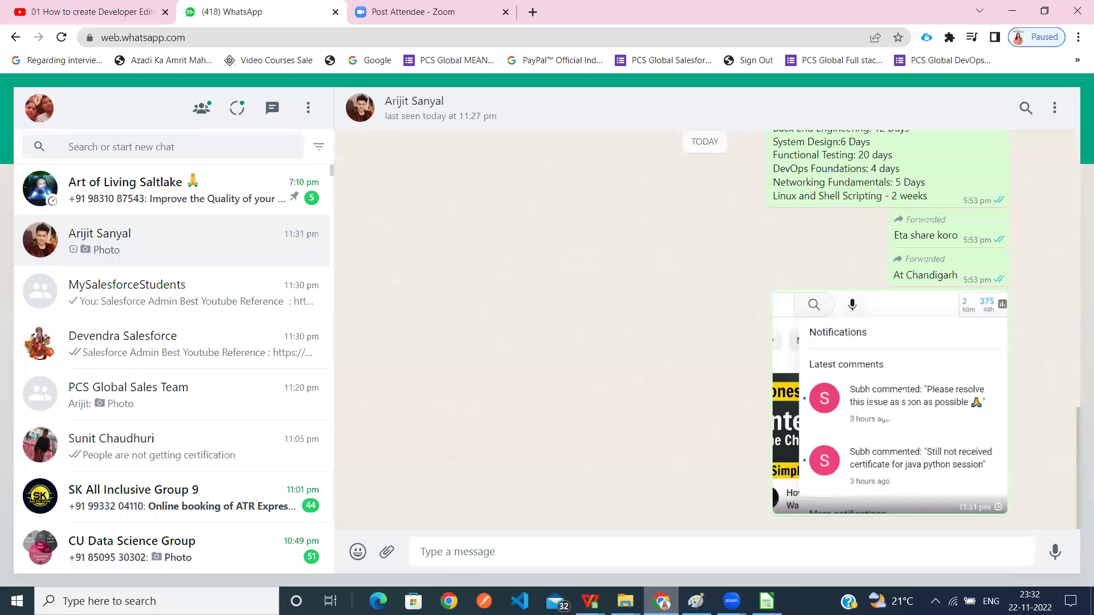
Step: Return to the YouTube Salesforce Admin video, scroll its playlist to the top, and open a new tab
{"action": "left_click", "coordinate": [81, 13]}
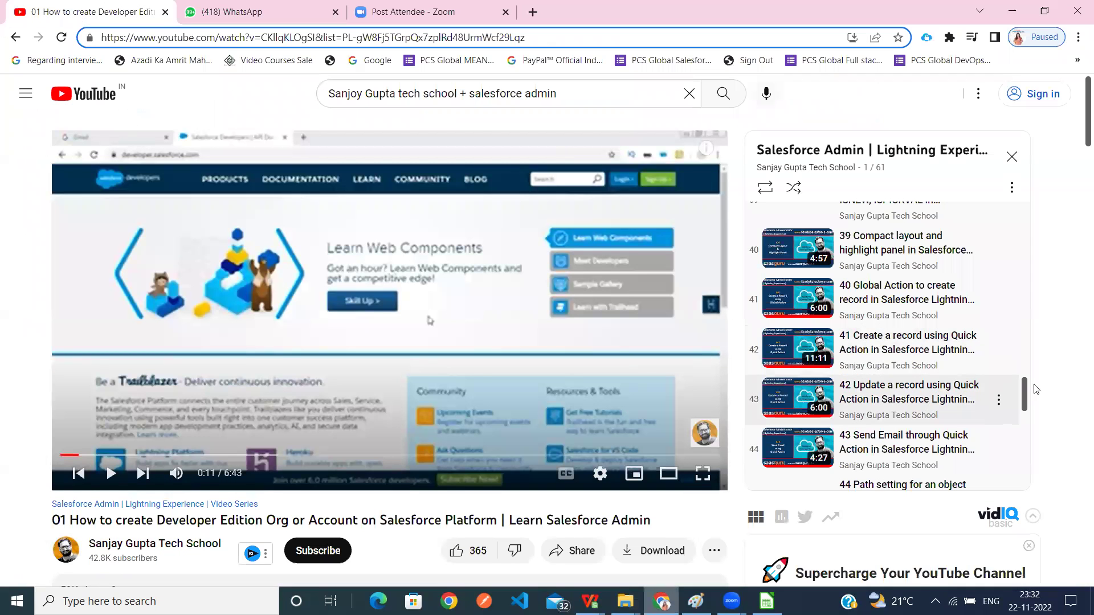
{"action": "left_click_drag", "start_coordinate": [1025, 392], "coordinate": [1022, 204]}
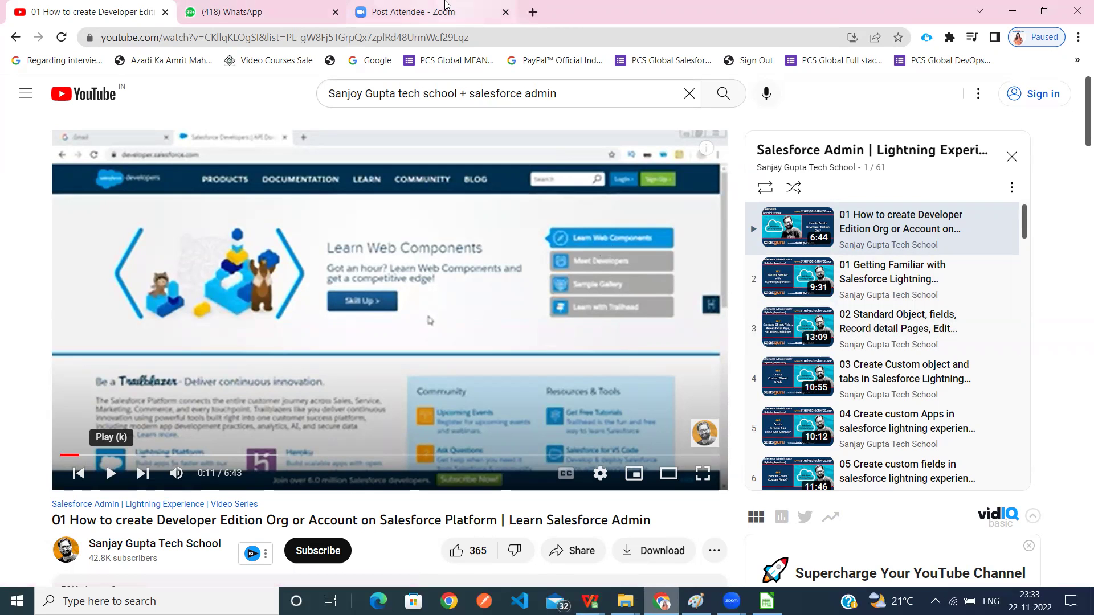
{"action": "left_click", "coordinate": [534, 12]}
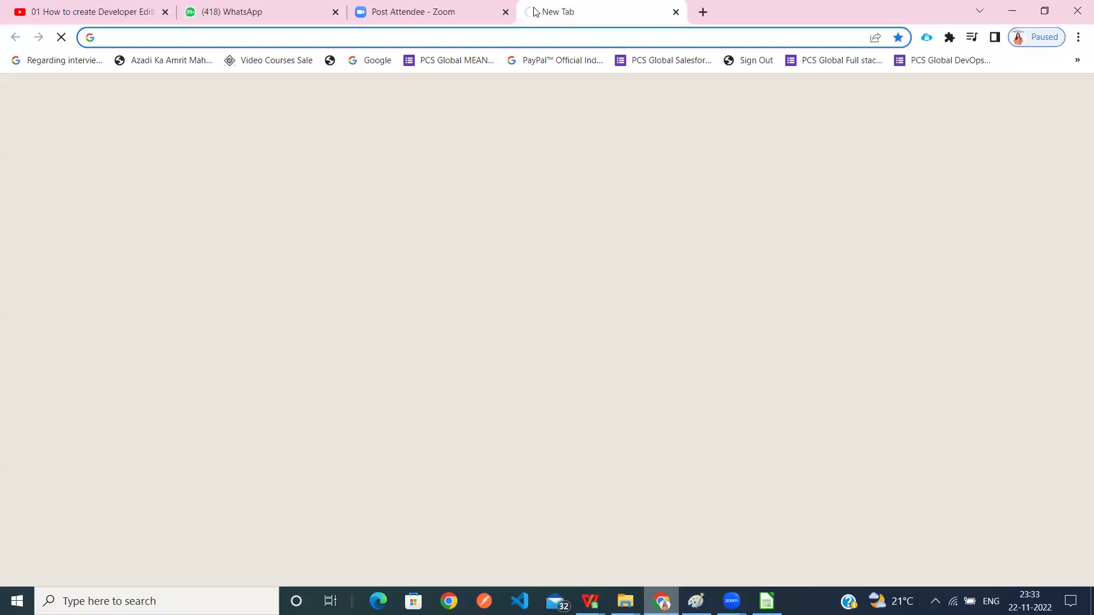
Step: Go to trailhead.salesforce.com and choose Log In to reach the Trailblazer sign-in page
{"action": "type", "text": "trailhead.salesforce.com"}
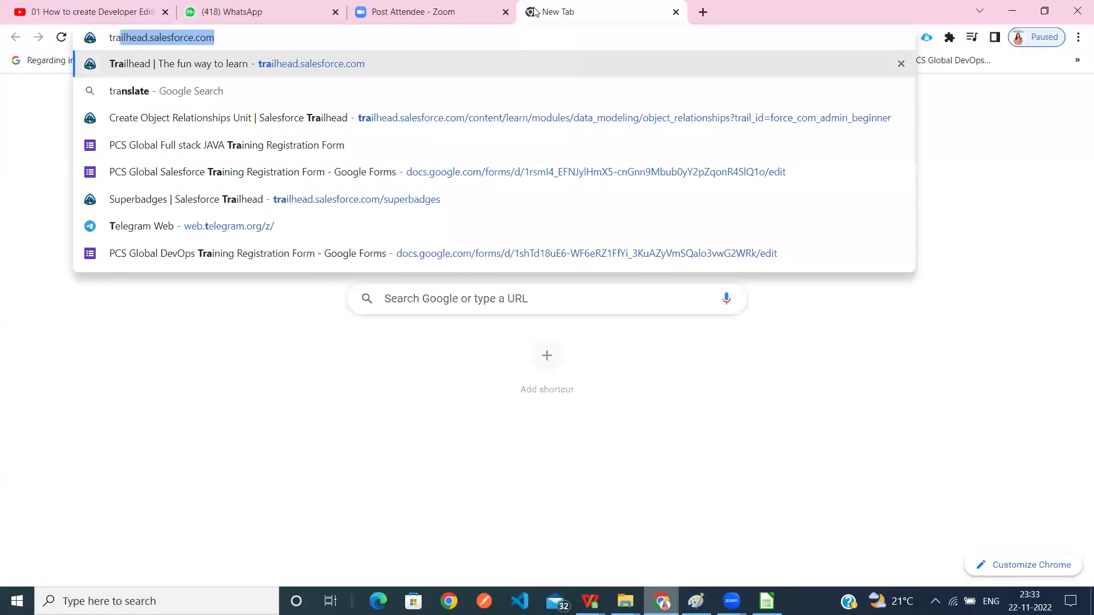
{"action": "key", "text": "Return"}
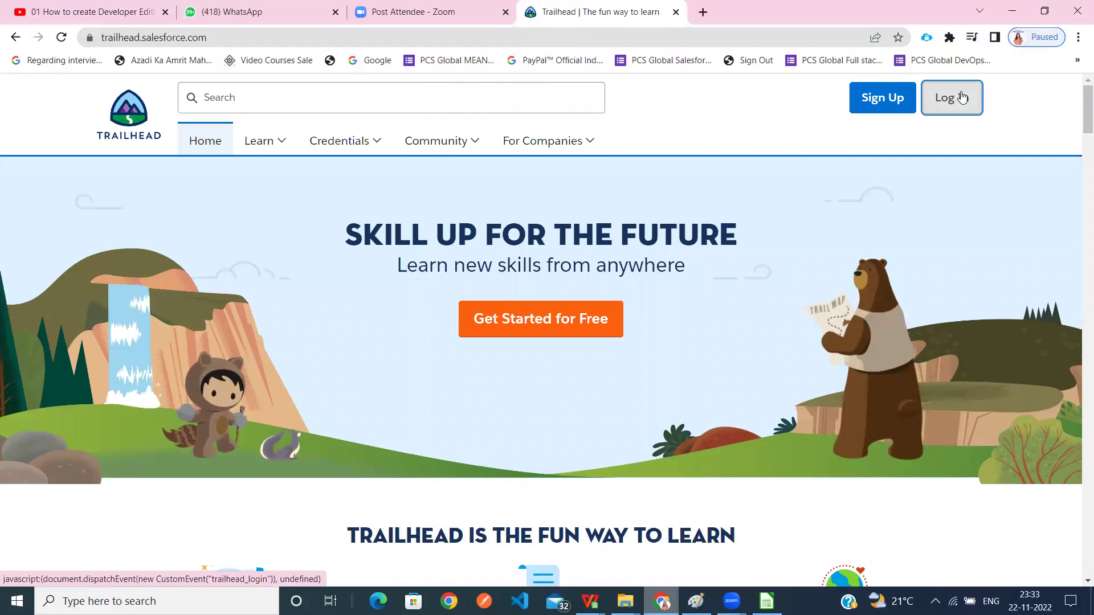
{"action": "left_click", "coordinate": [961, 97]}
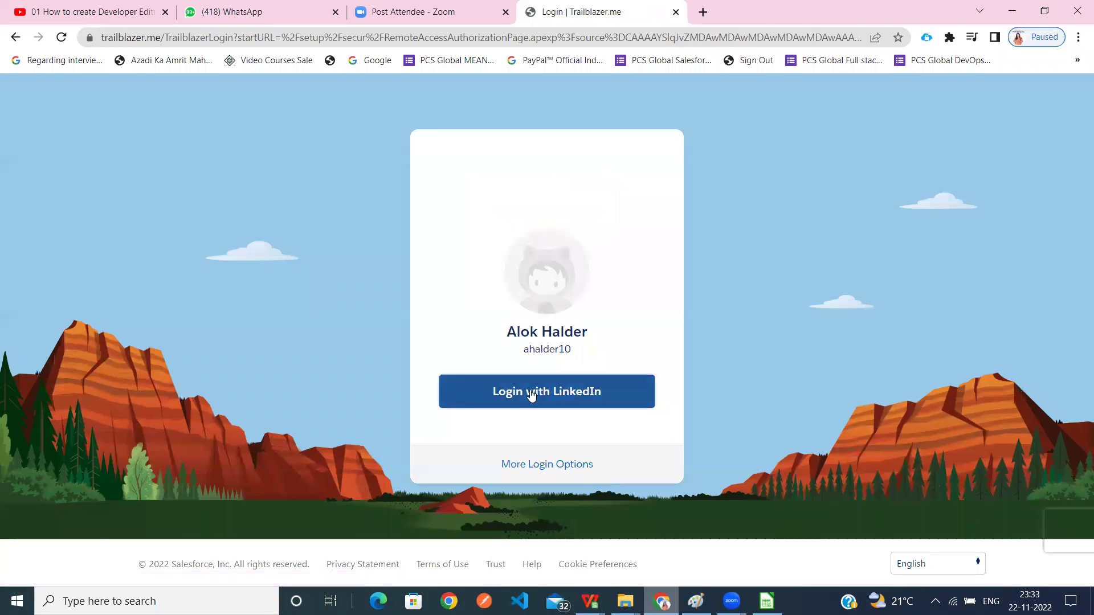
Step: Choose Login with LinkedIn and attempt signing in with the account password
{"action": "left_click", "coordinate": [553, 386]}
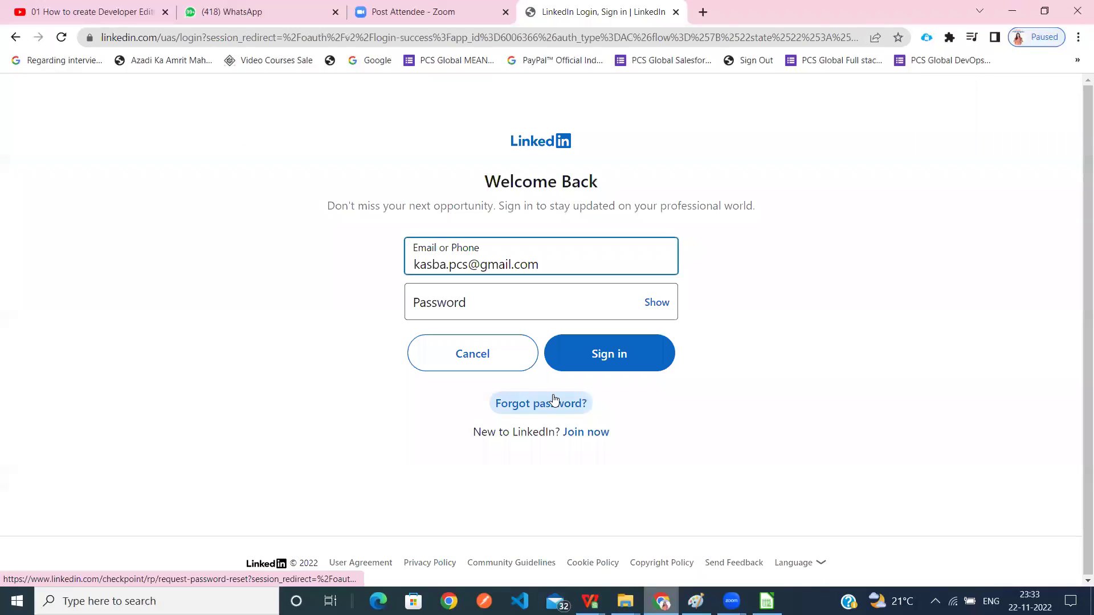
{"action": "left_click", "coordinate": [504, 295]}
{"action": "type", "text": "•••••"}
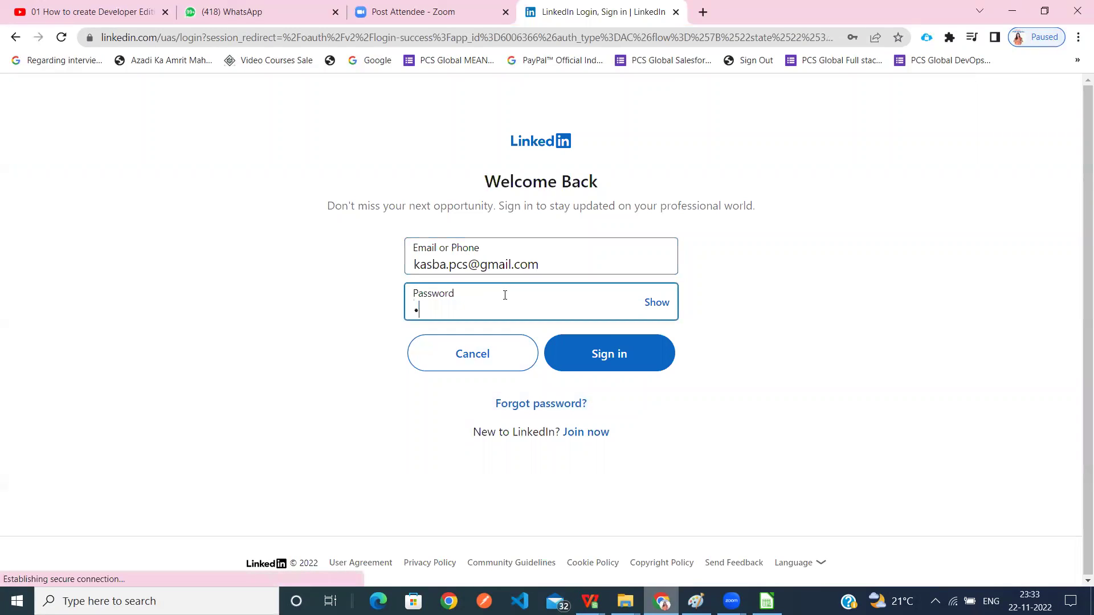
{"action": "type", "text": "••••"}
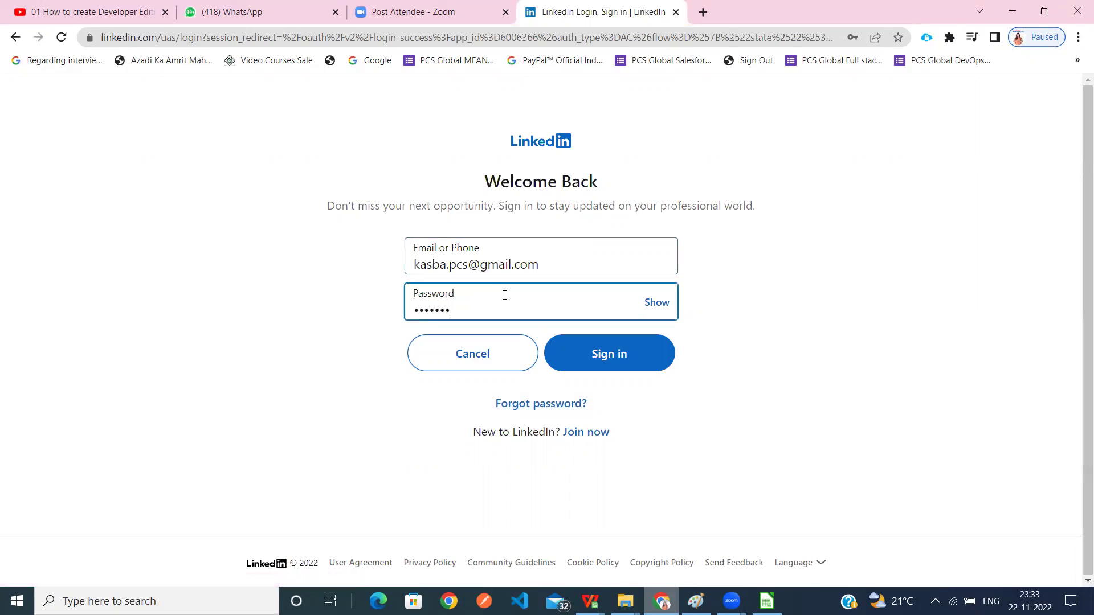
{"action": "type", "text": "••••"}
{"action": "key", "text": "Return"}
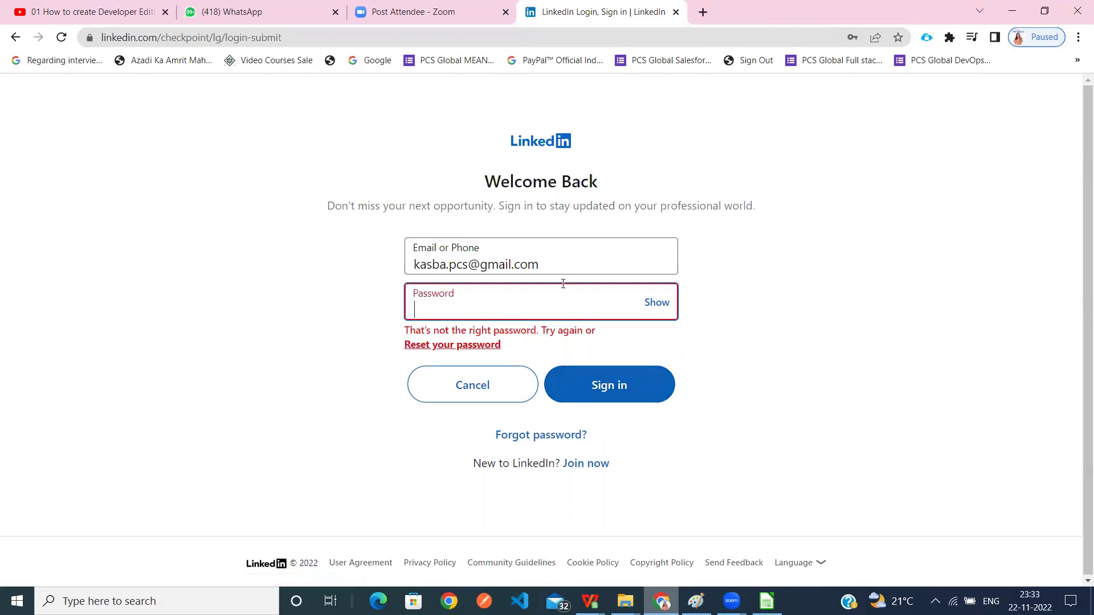
{"action": "type", "text": "••••••••••••"}
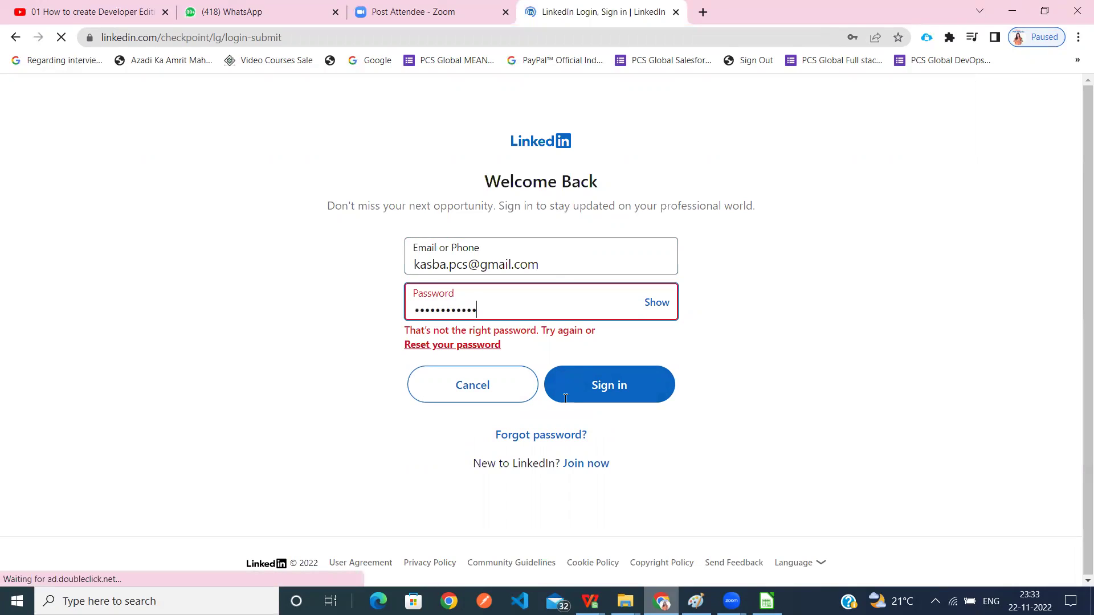
{"action": "left_click", "coordinate": [516, 306]}
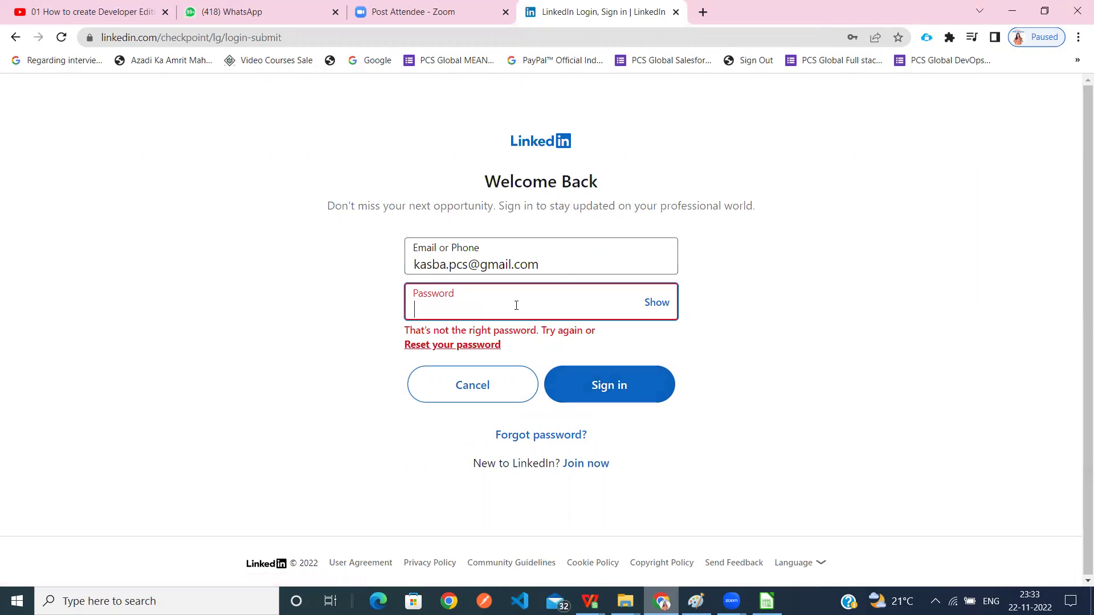
{"action": "type", "text": "••••••••••••"}
Step: Replace the prefilled e-mail with the saved account address, re-enter the password, and sign in
{"action": "left_click", "coordinate": [593, 263]}
{"action": "key", "text": "BackSpace"}
{"action": "key", "text": "BackSpace"}
{"action": "key", "text": "BackSpace"}
{"action": "key", "text": "BackSpace"}
{"action": "key", "text": "BackSpace"}
{"action": "key", "text": "BackSpace"}
{"action": "key", "text": "BackSpace"}
{"action": "key", "text": "BackSpace"}
{"action": "key", "text": "BackSpace"}
{"action": "key", "text": "BackSpace"}
{"action": "key", "text": "BackSpace"}
{"action": "key", "text": "BackSpace"}
{"action": "key", "text": "BackSpace"}
{"action": "key", "text": "BackSpace"}
{"action": "key", "text": "BackSpace"}
{"action": "key", "text": "BackSpace"}
{"action": "key", "text": "BackSpace"}
{"action": "key", "text": "BackSpace"}
{"action": "key", "text": "BackSpace"}
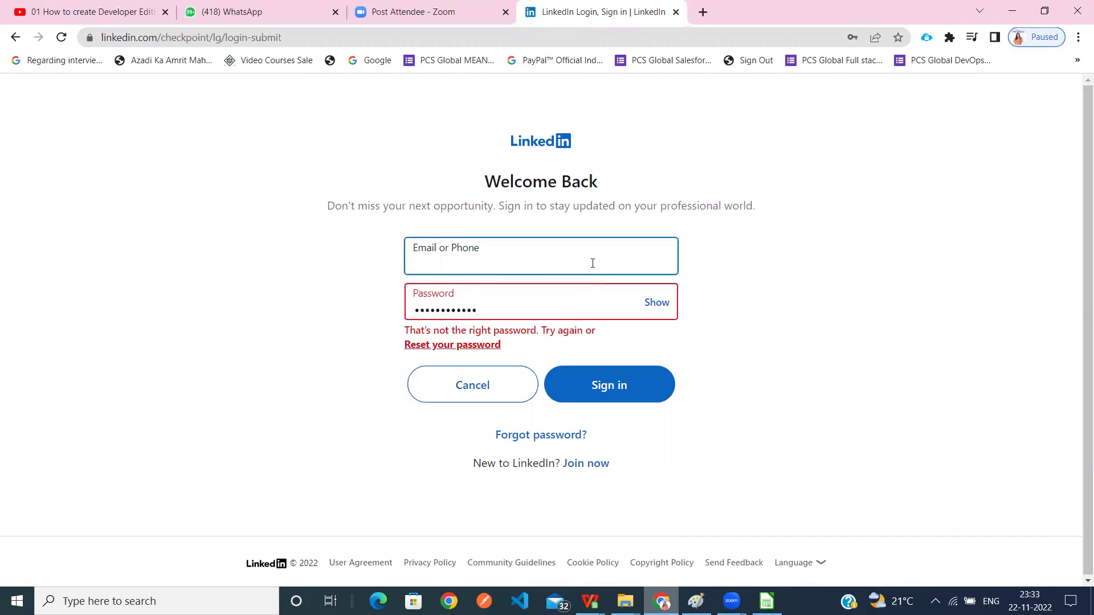
{"action": "type", "text": "alo"}
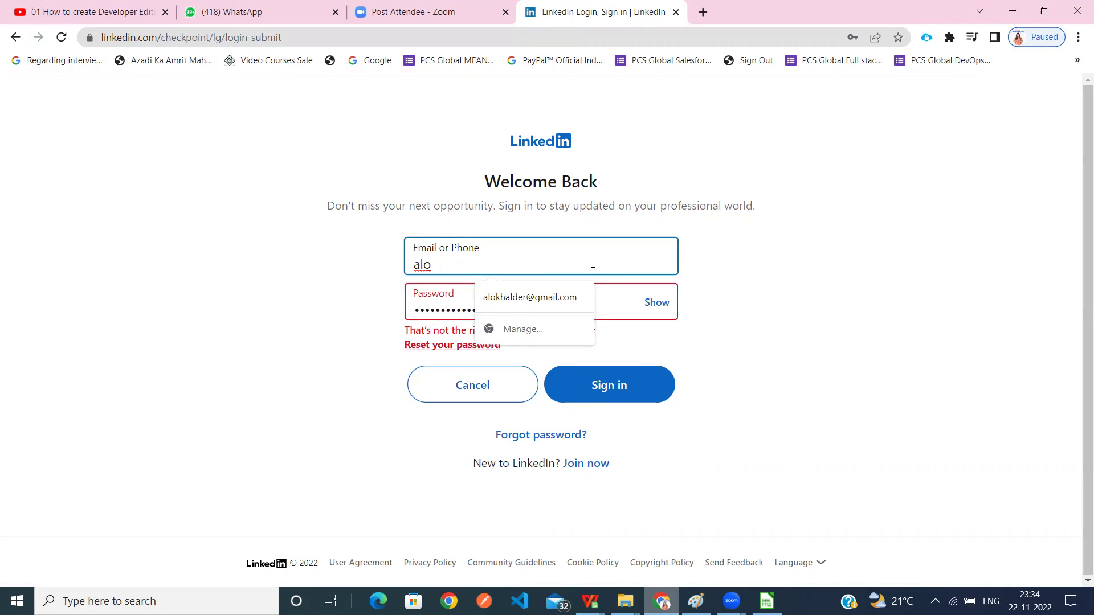
{"action": "left_click", "coordinate": [556, 301]}
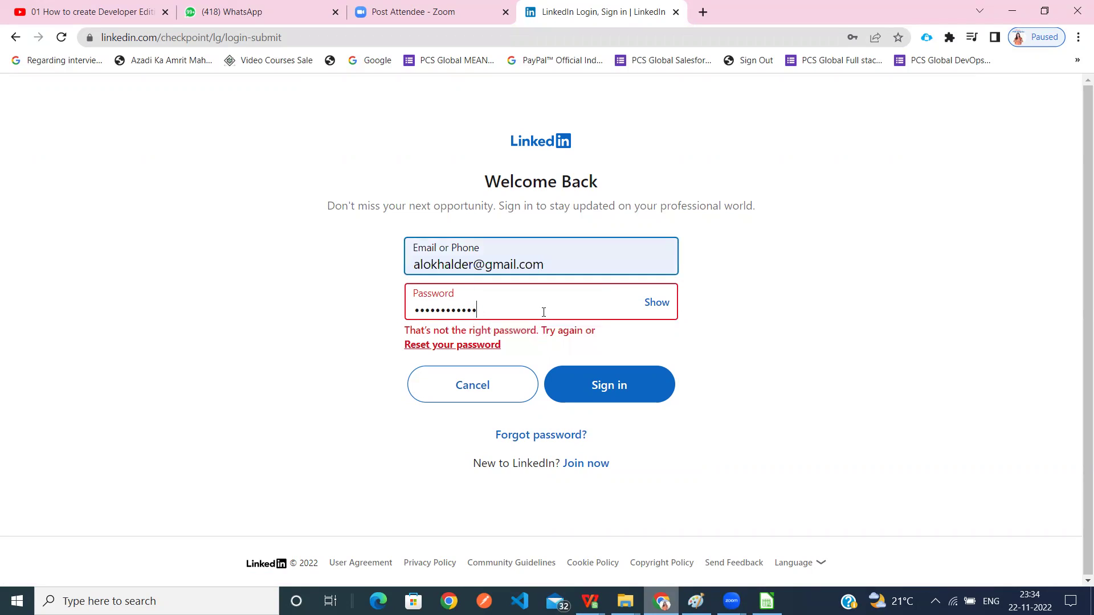
{"action": "key", "text": "BackSpace"}
{"action": "key", "text": "BackSpace"}
{"action": "key", "text": "BackSpace"}
{"action": "key", "text": "BackSpace"}
{"action": "key", "text": "BackSpace"}
{"action": "key", "text": "BackSpace"}
{"action": "key", "text": "BackSpace"}
{"action": "key", "text": "BackSpace"}
{"action": "key", "text": "BackSpace"}
{"action": "key", "text": "BackSpace"}
{"action": "key", "text": "BackSpace"}
{"action": "key", "text": "BackSpace"}
{"action": "type", "text": "a***********"}
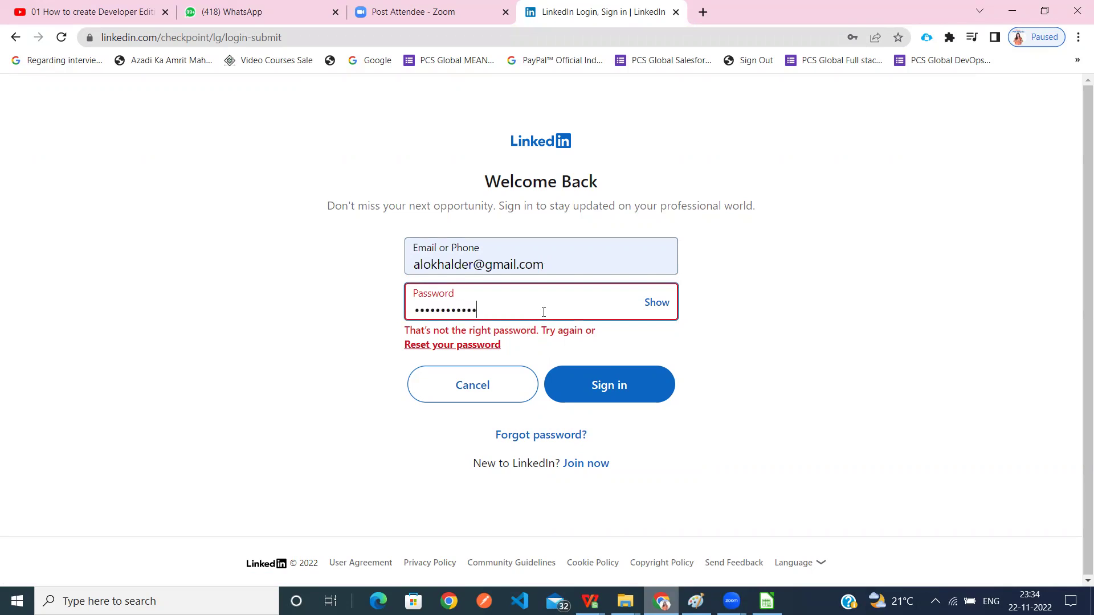
{"action": "left_click", "coordinate": [611, 386]}
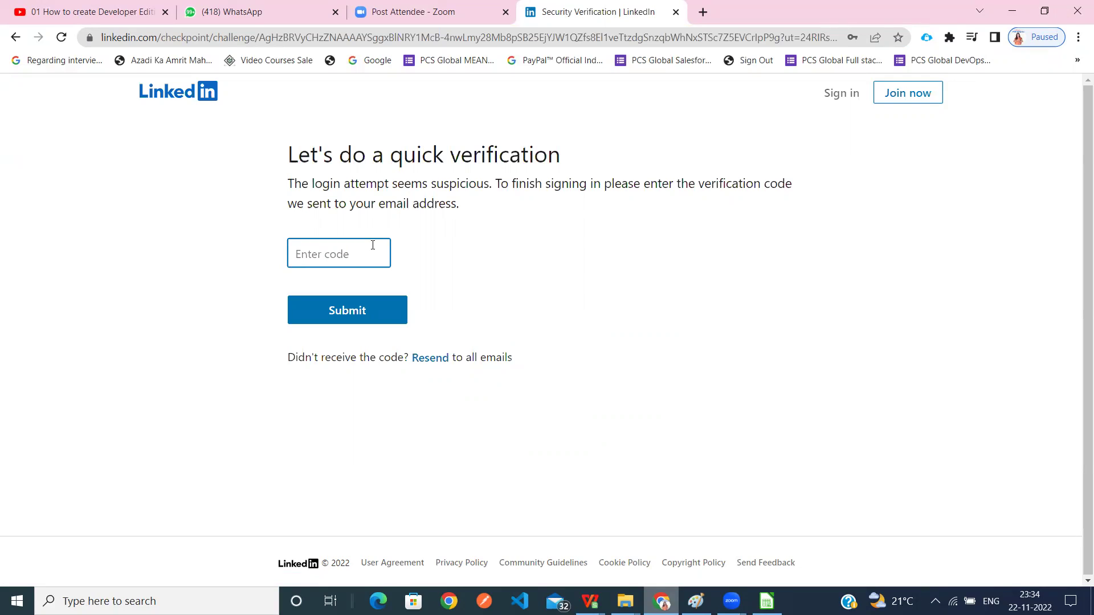
Step: Submit the emailed verification code, continue to LinkedIn, and skip the recovery-account prompt
{"action": "left_click", "coordinate": [353, 307]}
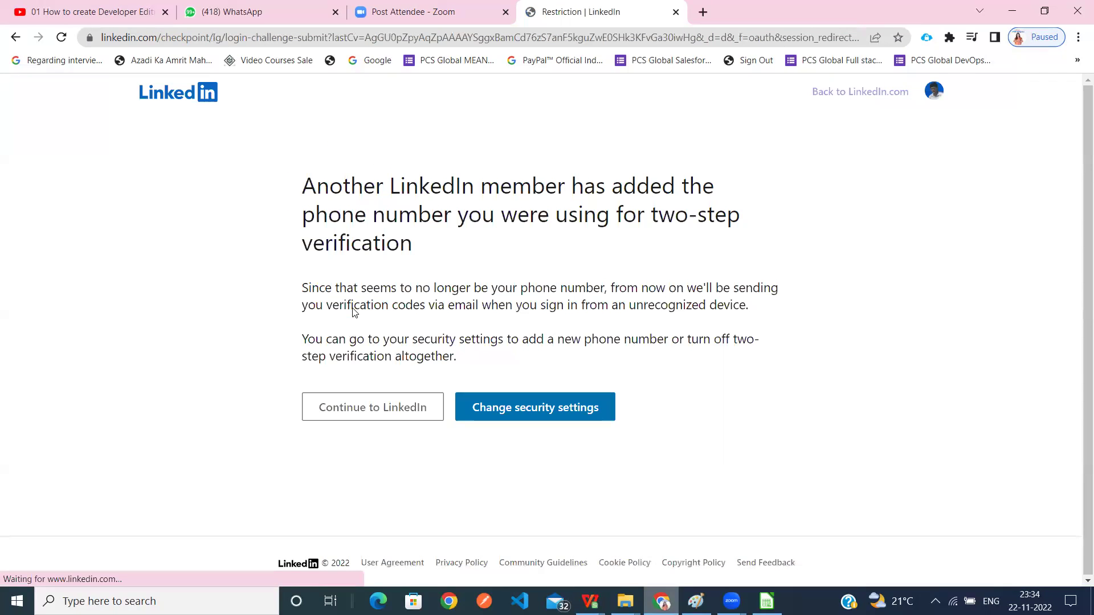
{"action": "left_click", "coordinate": [376, 410]}
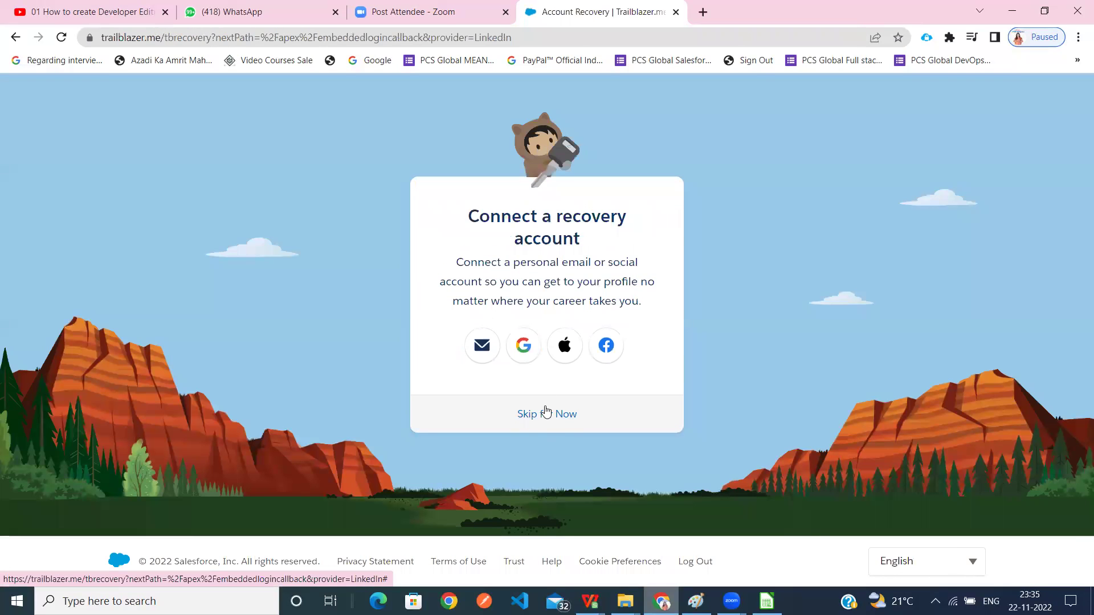
{"action": "left_click", "coordinate": [545, 416]}
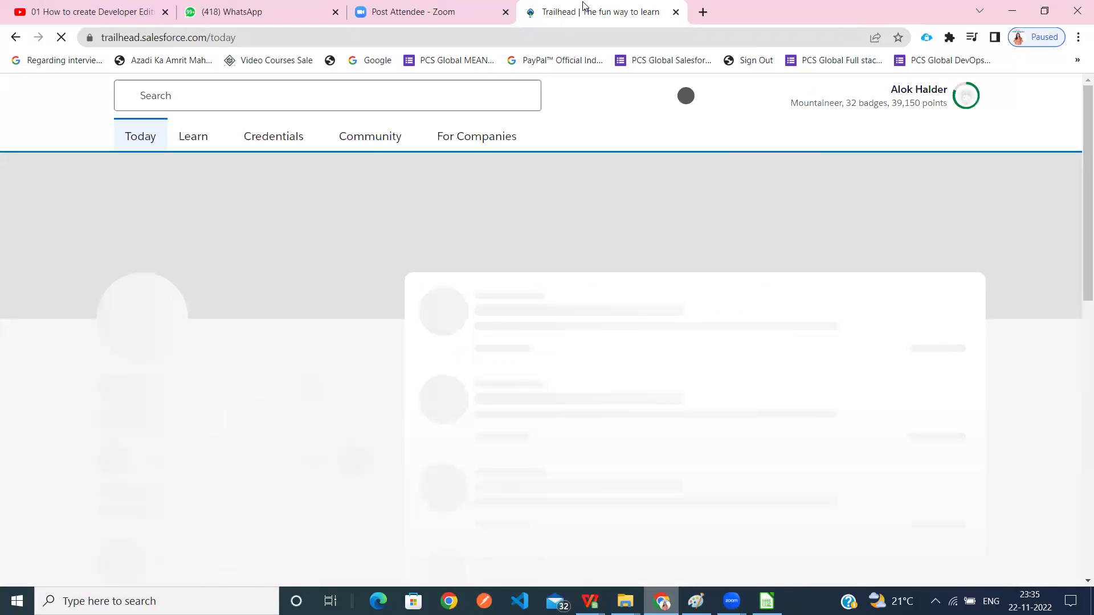
Step: From the avatar menu's Hands-On Orgs list, launch the last-used Developer Edition org
{"action": "left_click", "coordinate": [965, 95]}
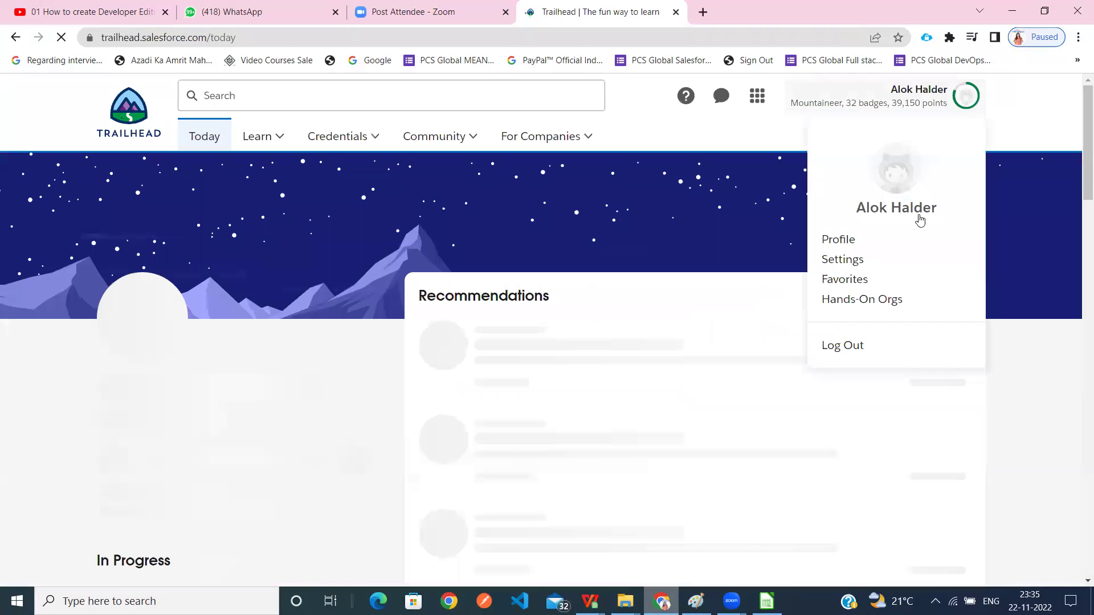
{"action": "left_click", "coordinate": [871, 305]}
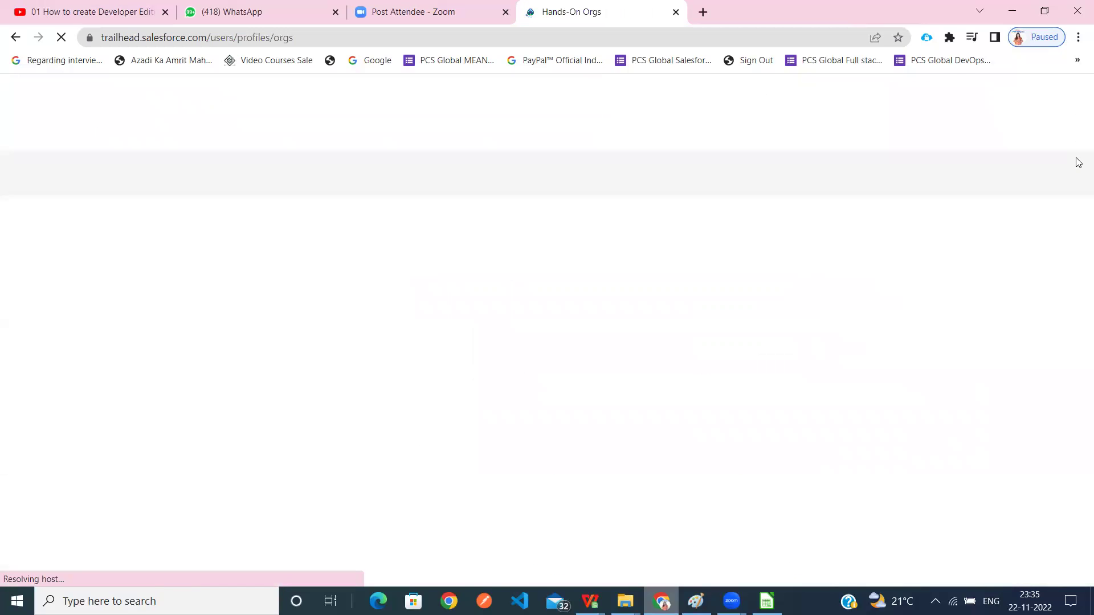
{"action": "triple_click", "coordinate": [1079, 162]}
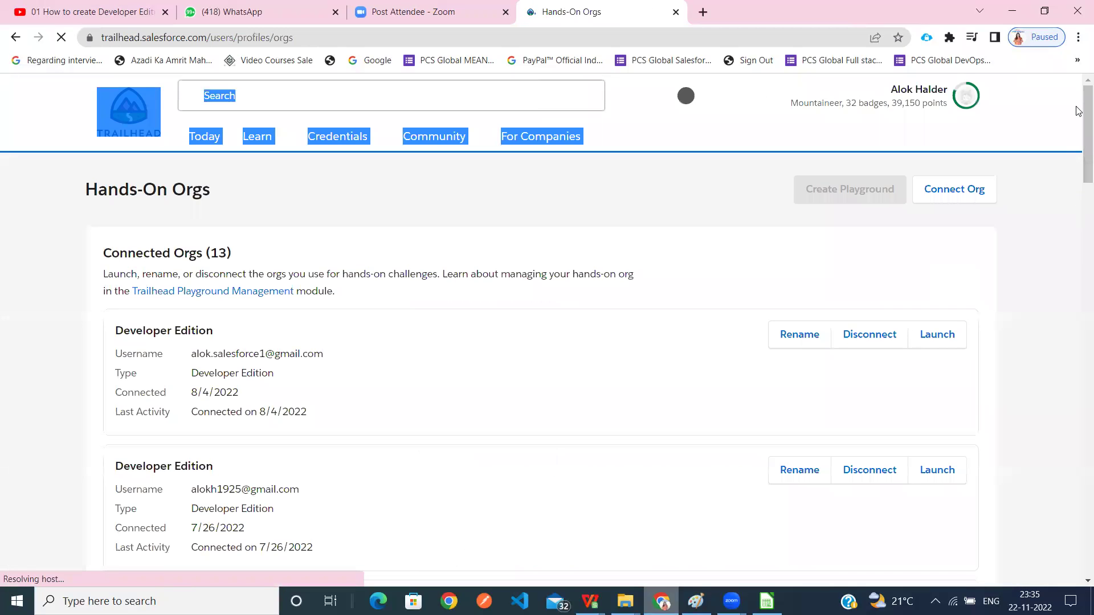
{"action": "left_click_drag", "start_coordinate": [1078, 200], "coordinate": [1062, 174]}
{"action": "left_click", "coordinate": [937, 390]}
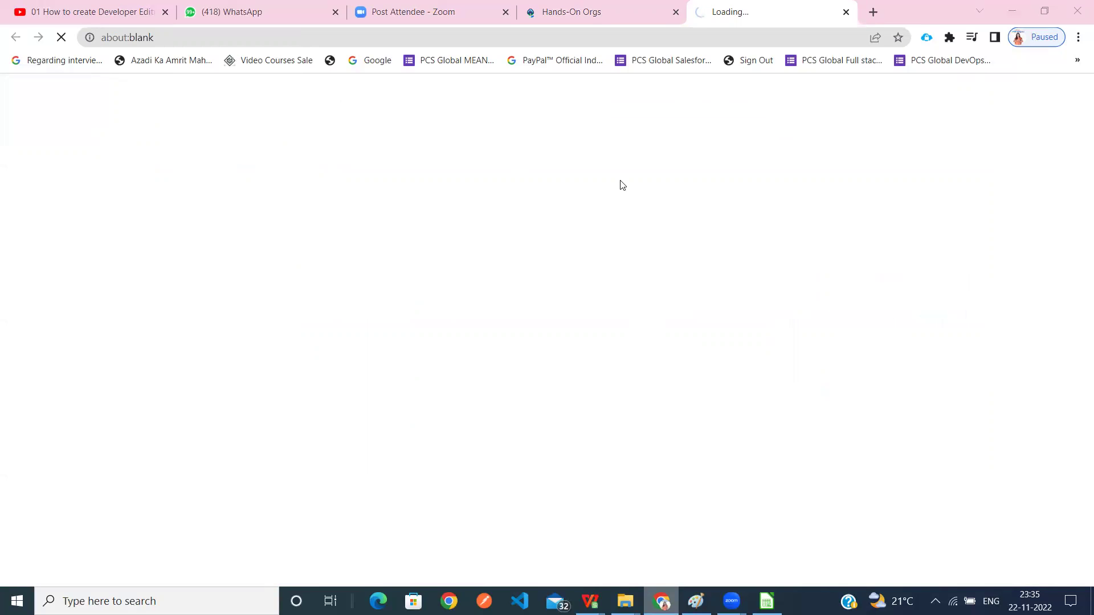
{"action": "left_click", "coordinate": [577, 10]}
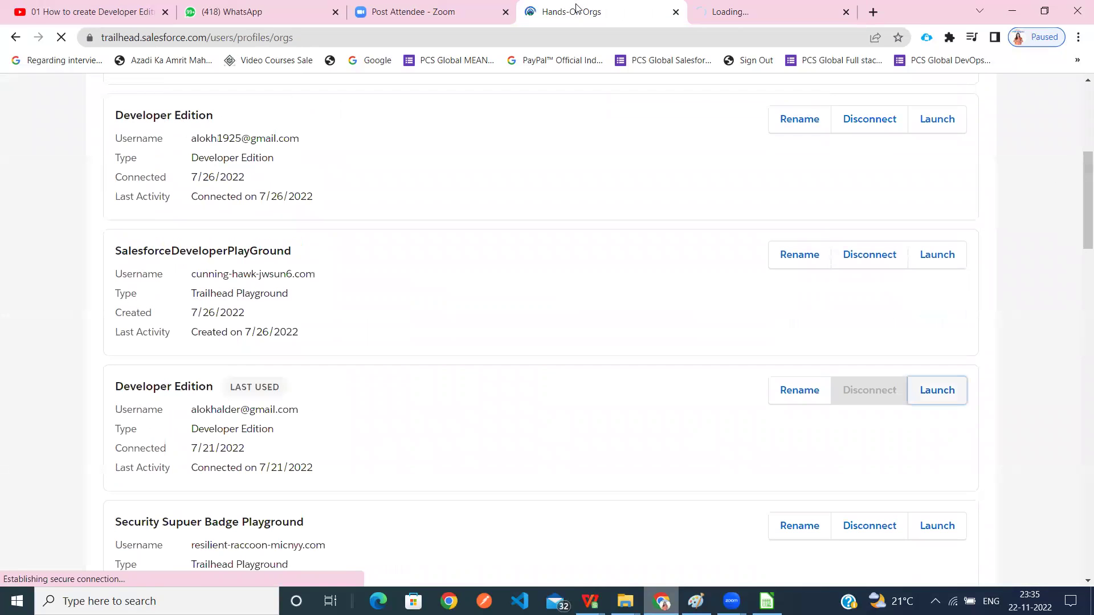
Step: On the loaded org tab, choose Switch to Lightning Experience from the Classic header
{"action": "left_click", "coordinate": [733, 10]}
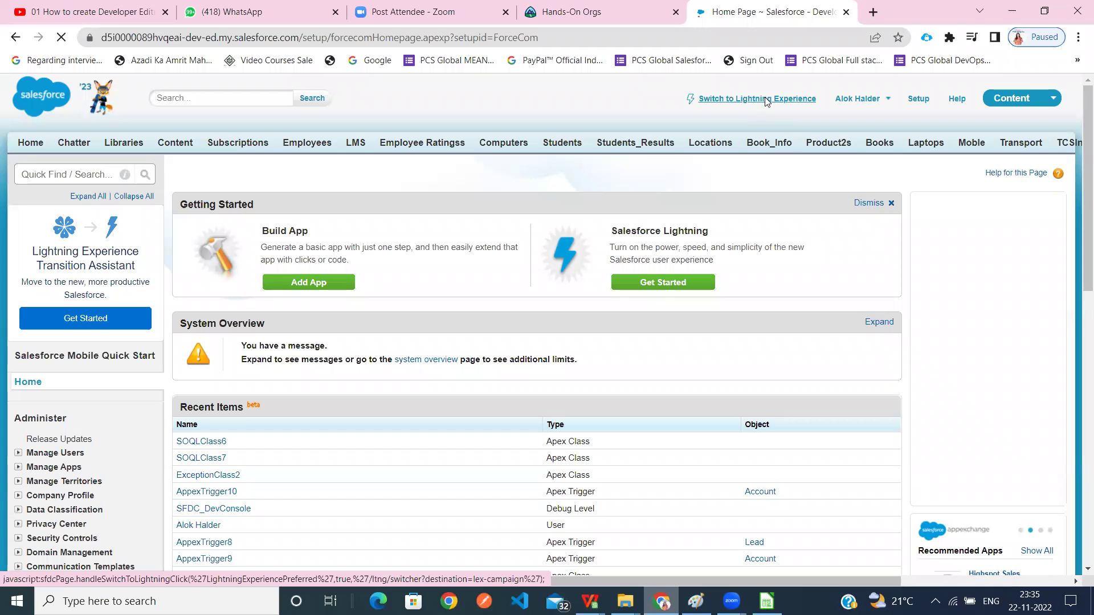
{"action": "left_click", "coordinate": [767, 101]}
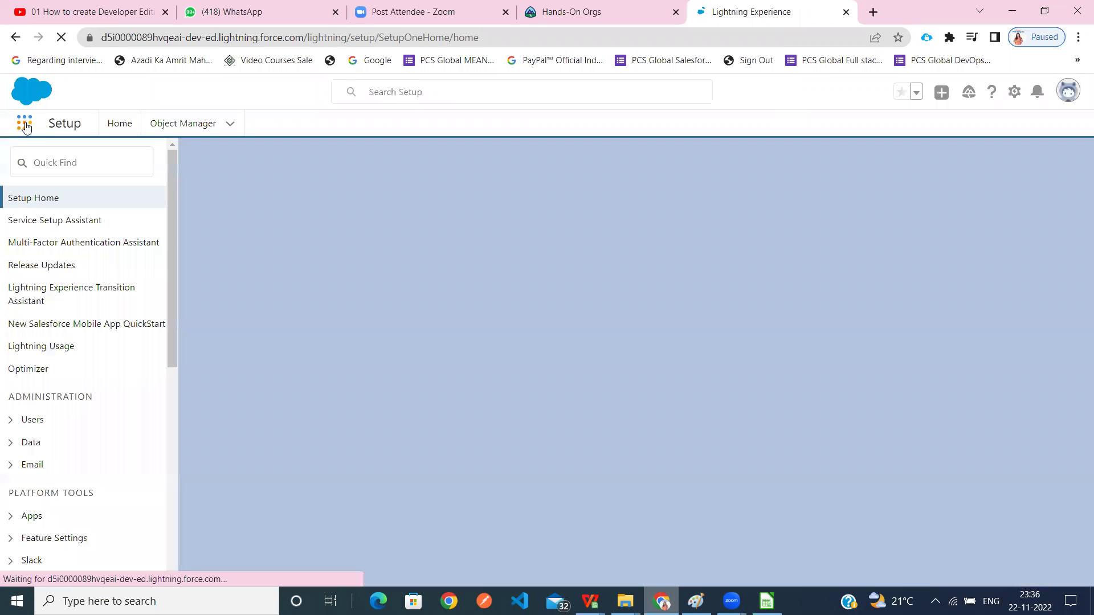
Step: Launch the Sales app by searching 'sales' in the App Launcher, then expand the More navigation menu
{"action": "left_click", "coordinate": [24, 122]}
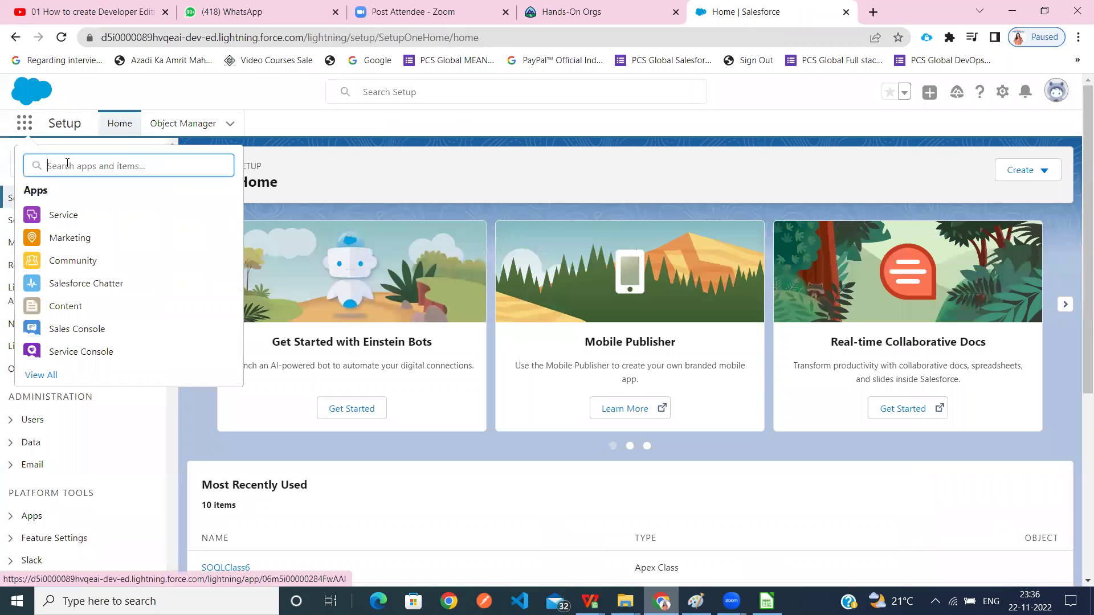
{"action": "type", "text": "sales"}
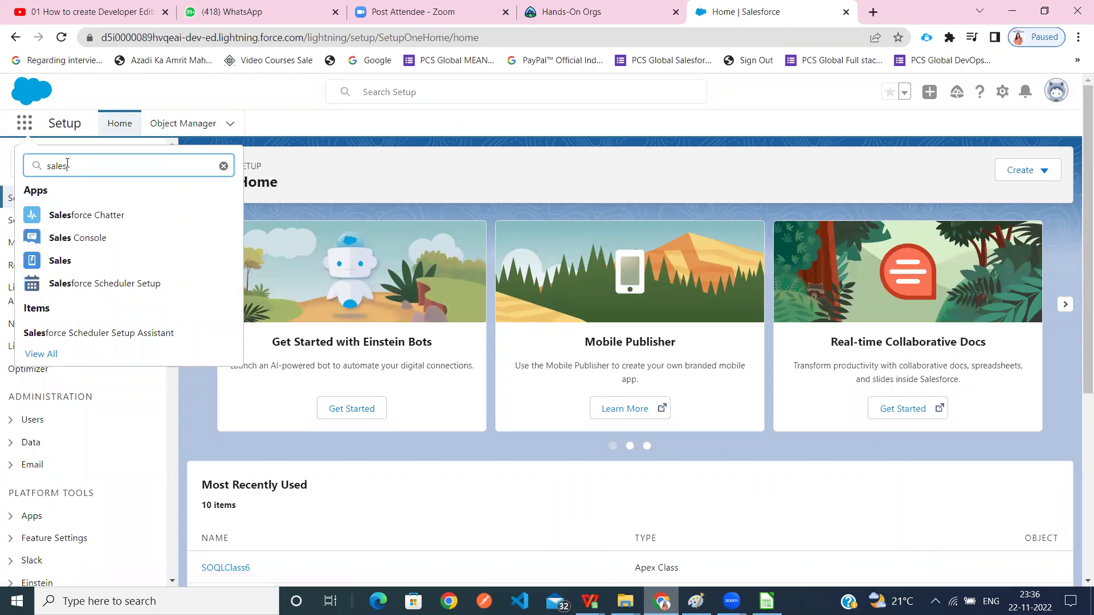
{"action": "left_click", "coordinate": [60, 261]}
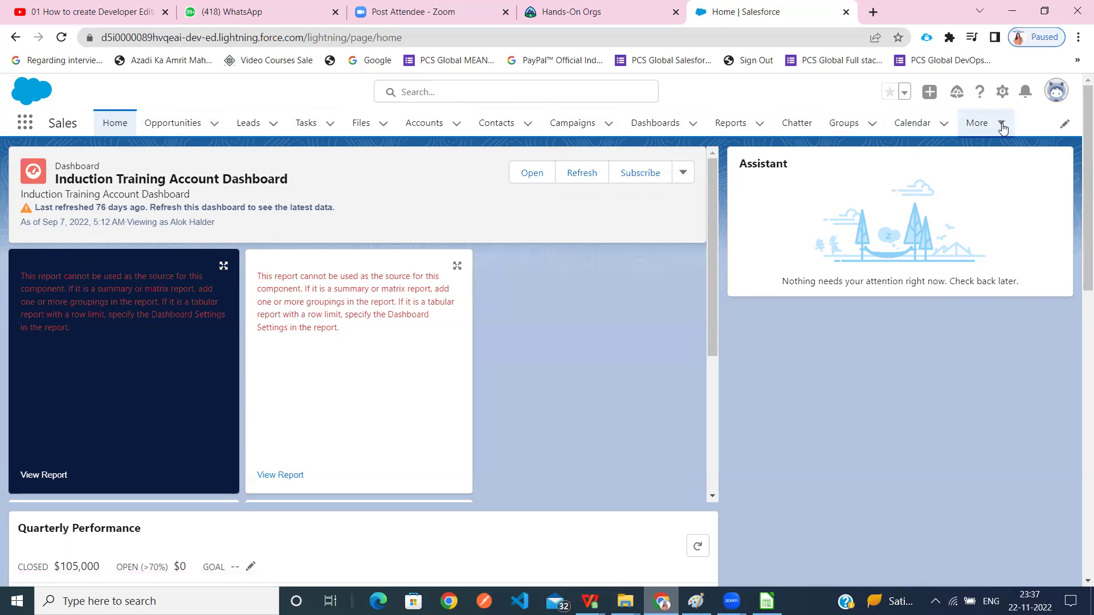
{"action": "left_click", "coordinate": [1003, 129]}
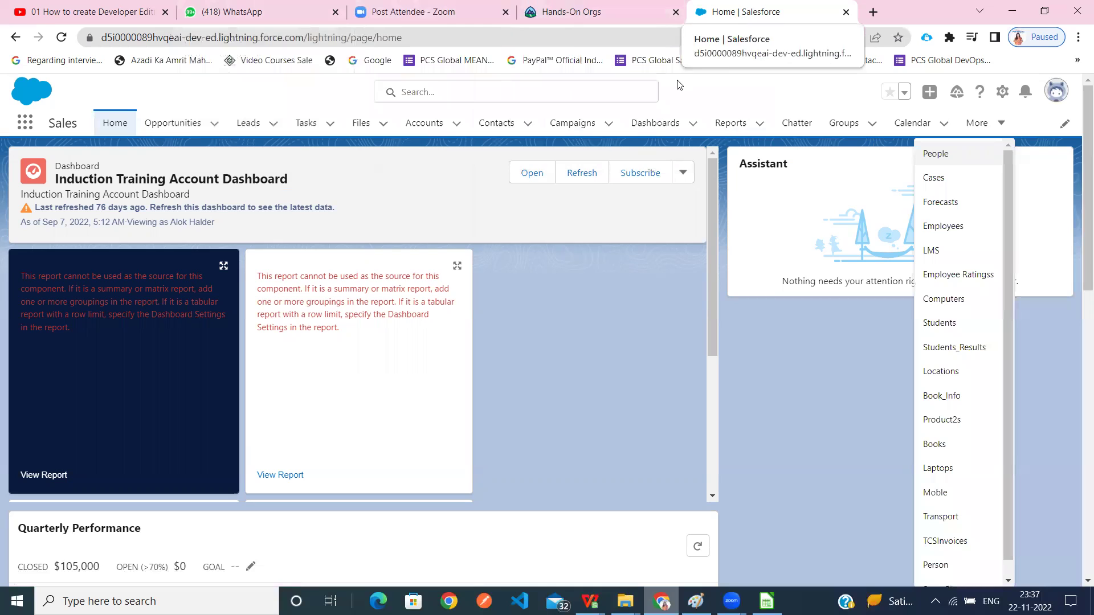
Step: From Setup's Object Manager, show the Account object's Fields & Relationships list
{"action": "left_click", "coordinate": [996, 96]}
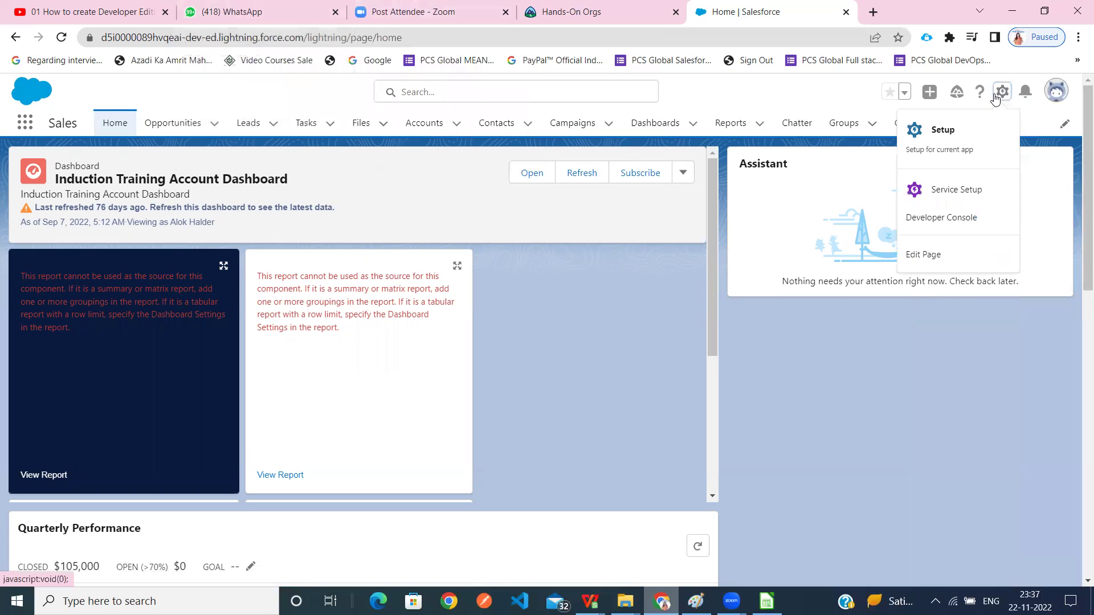
{"action": "left_click", "coordinate": [933, 137]}
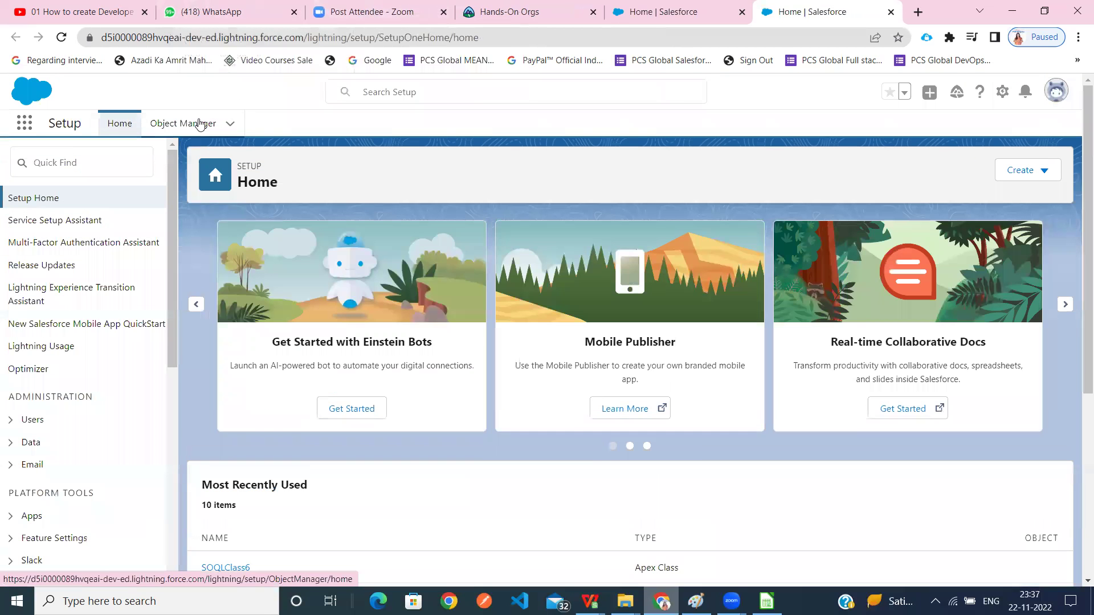
{"action": "left_click", "coordinate": [192, 124]}
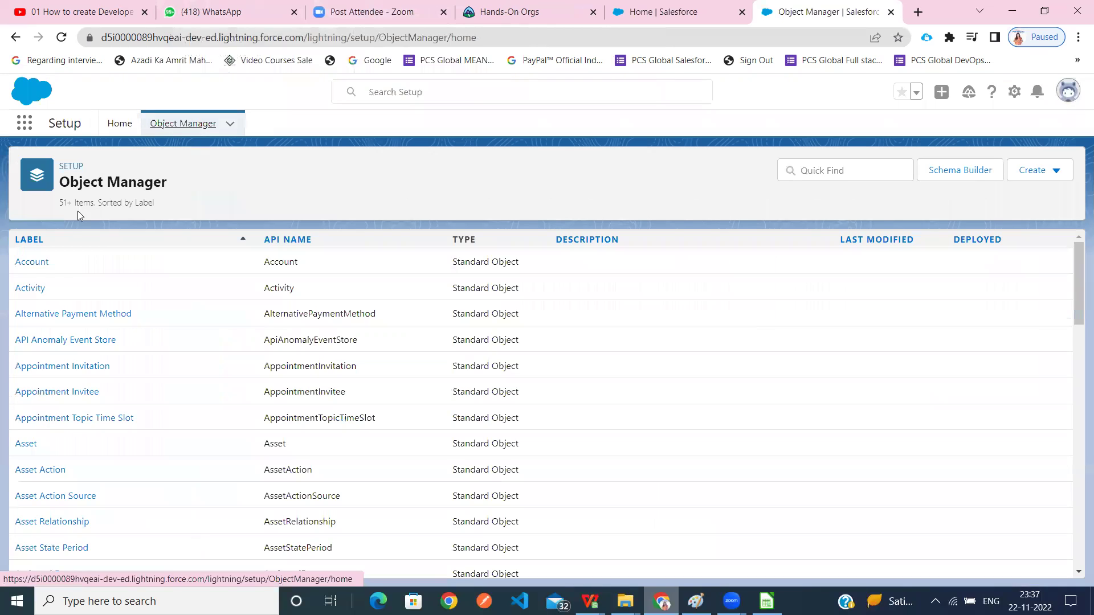
{"action": "left_click", "coordinate": [36, 262]}
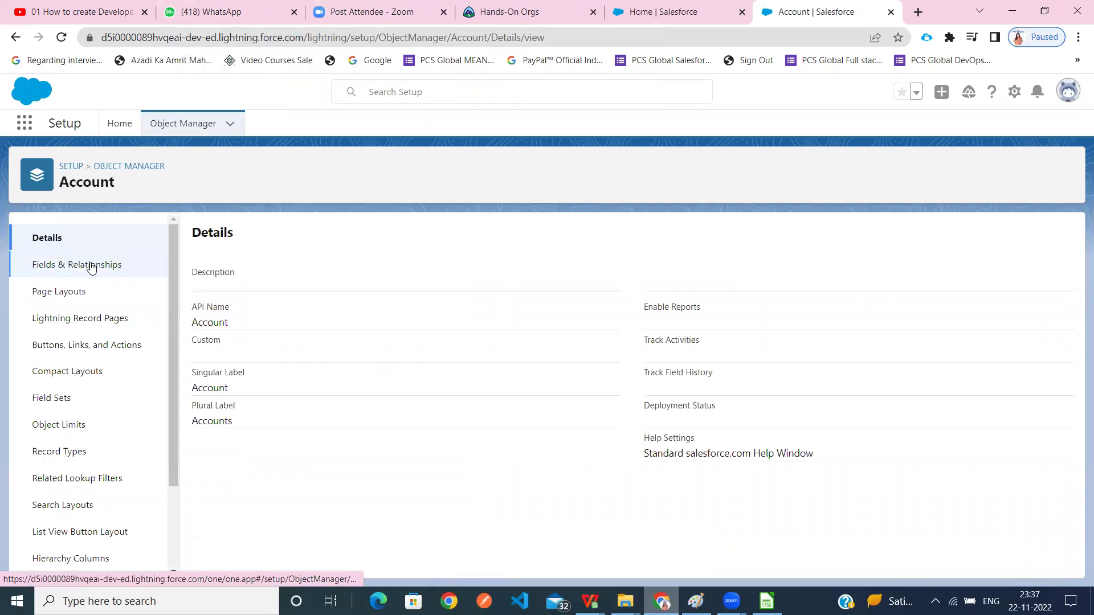
{"action": "left_click", "coordinate": [77, 265]}
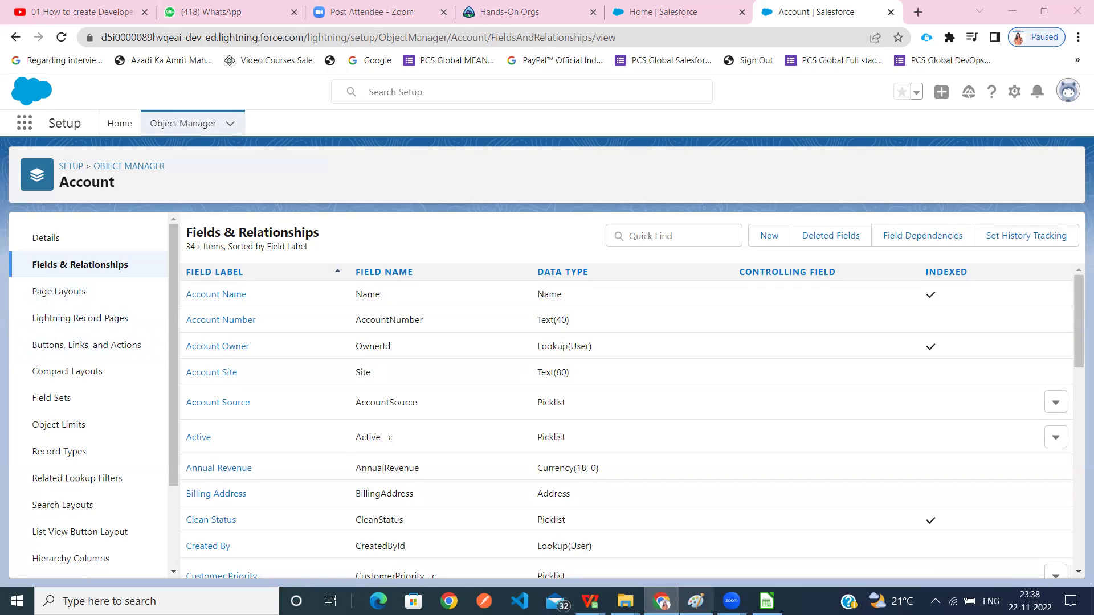
{"action": "left_click", "coordinate": [625, 601]}
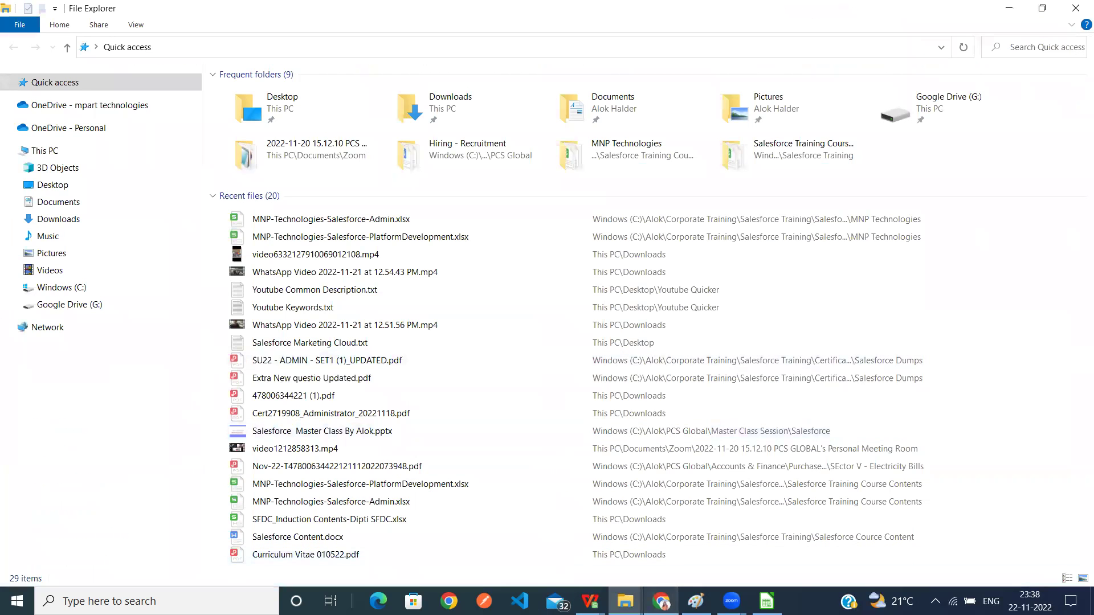
{"action": "left_click", "coordinate": [660, 601]}
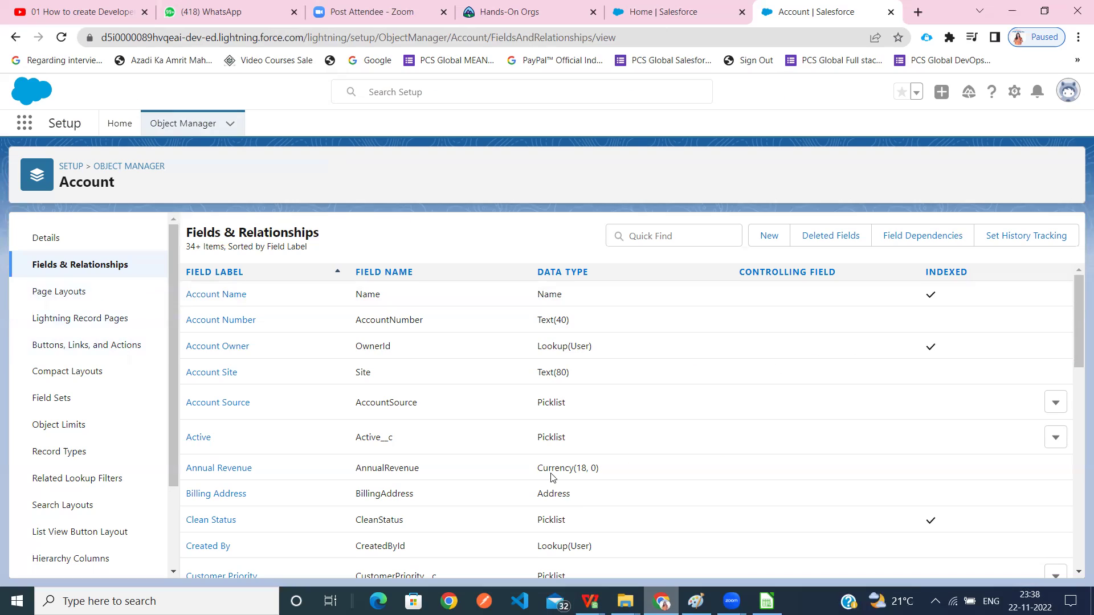
{"action": "left_click", "coordinate": [83, 17]}
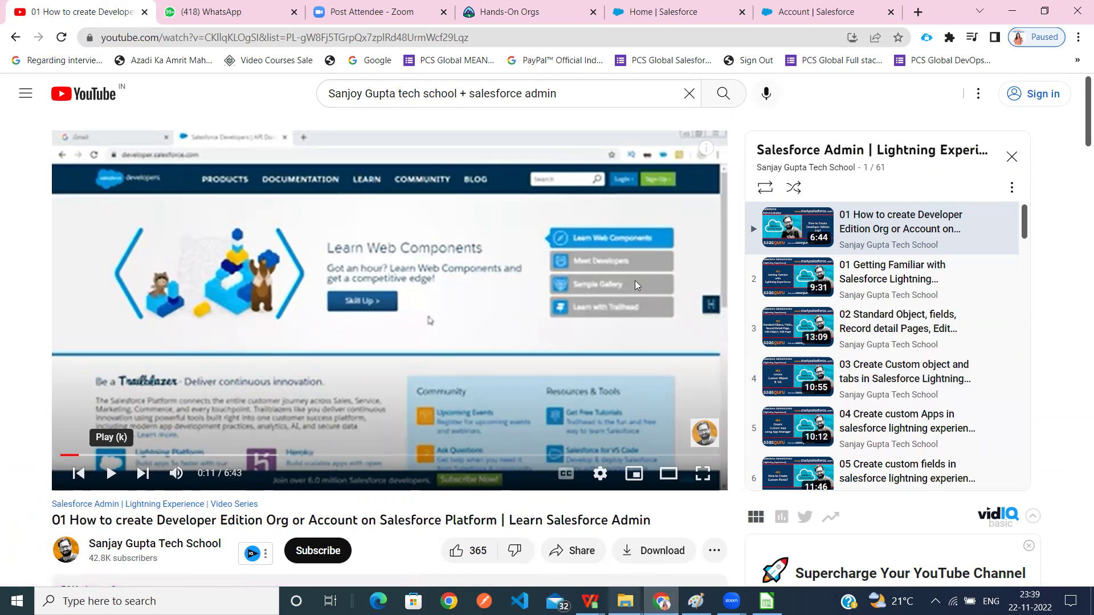
{"action": "left_click", "coordinate": [790, 11]}
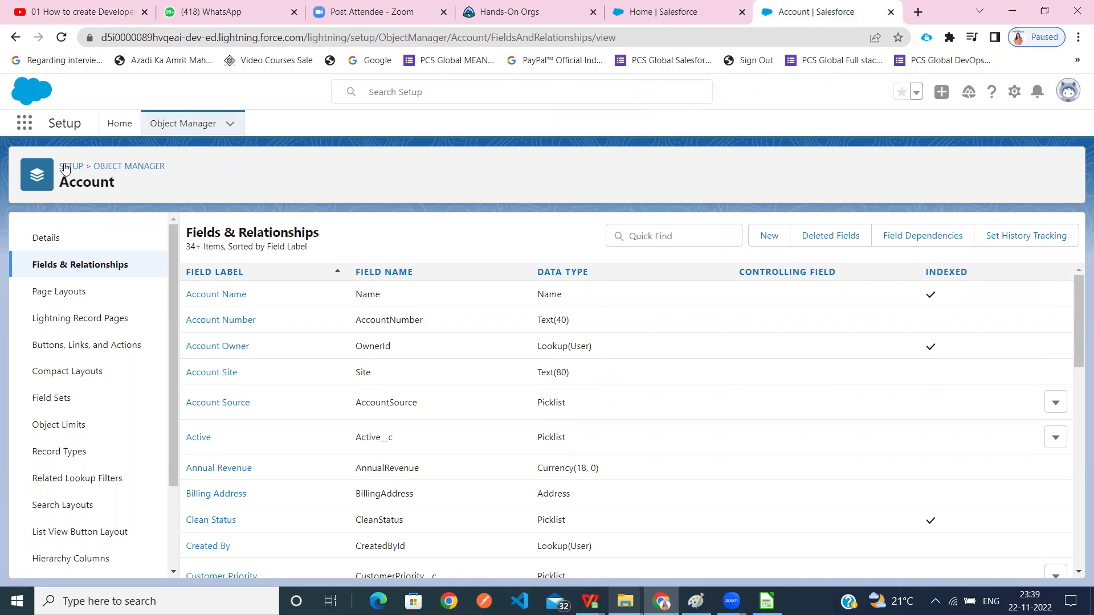
Step: Start a new custom object from Object Manager's Create menu
{"action": "left_click", "coordinate": [175, 127]}
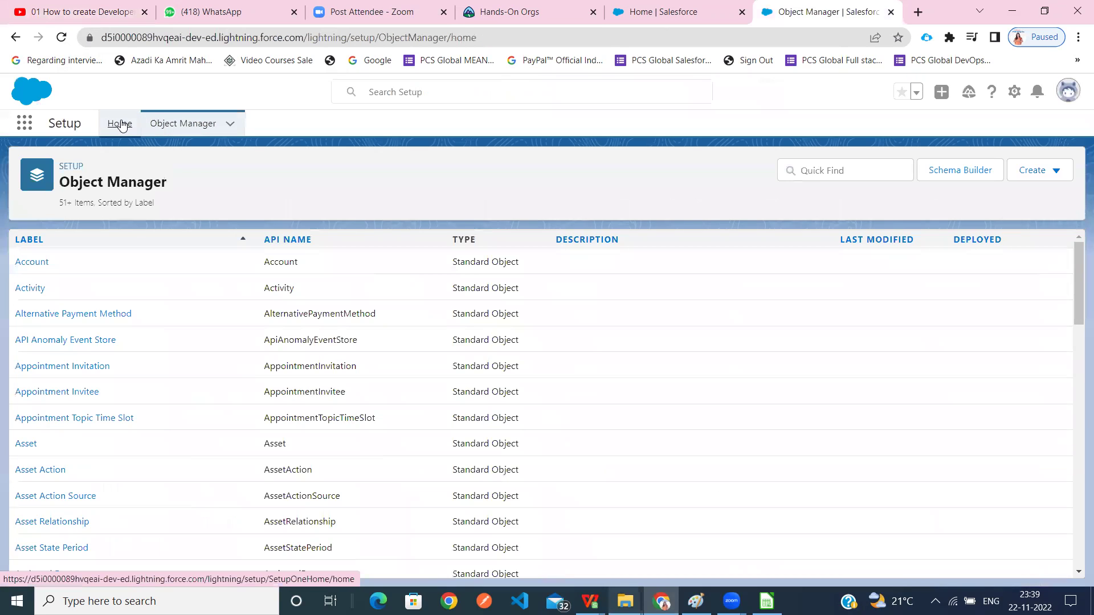
{"action": "left_click", "coordinate": [120, 125]}
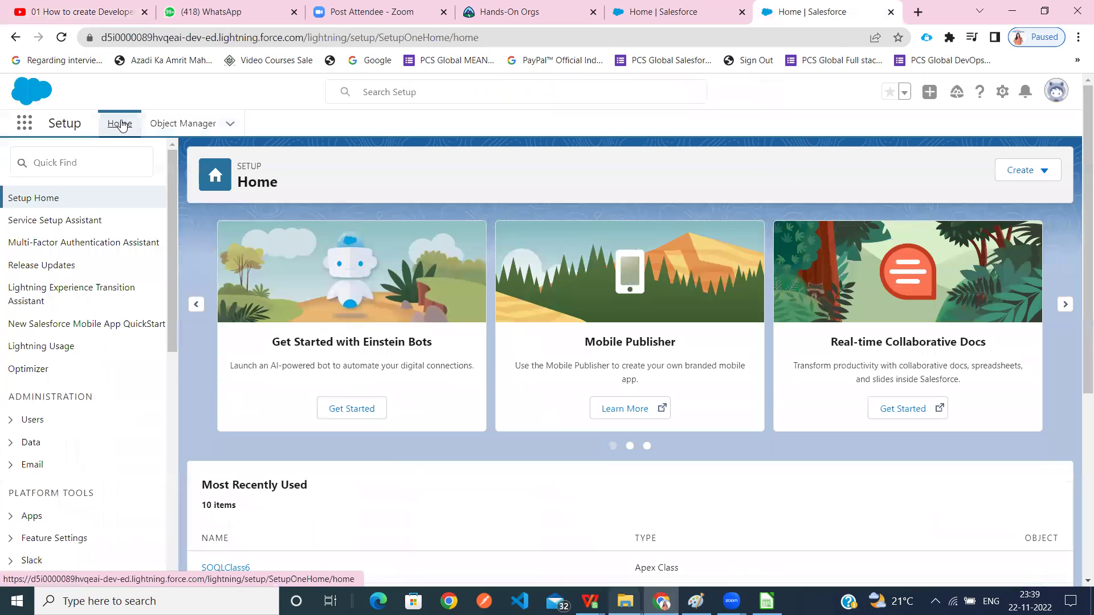
{"action": "left_click", "coordinate": [176, 124]}
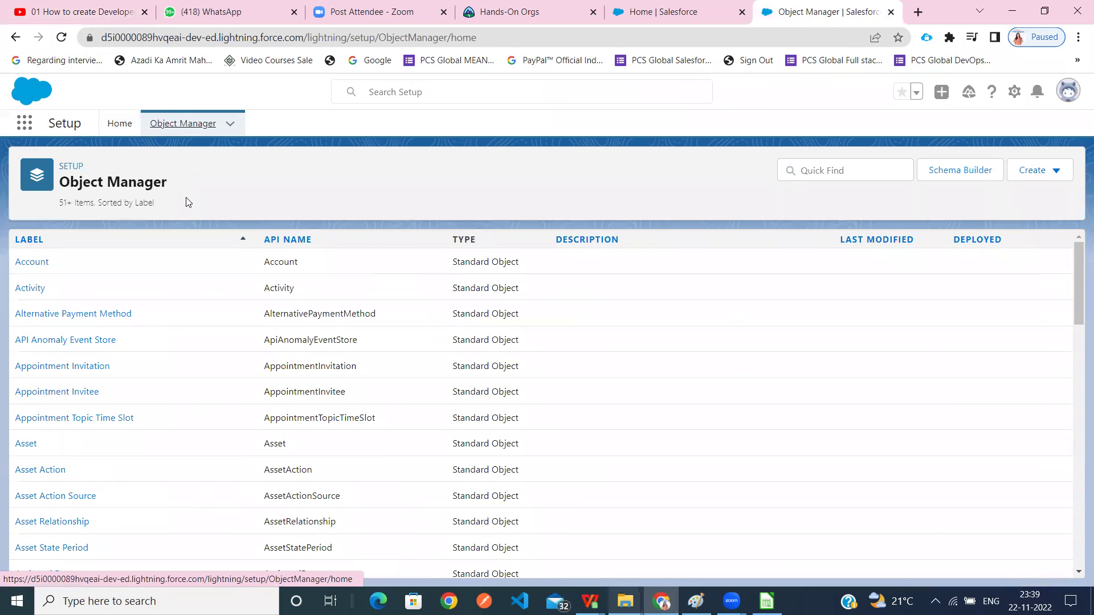
{"action": "left_click", "coordinate": [1053, 173]}
{"action": "left_click", "coordinate": [970, 215]}
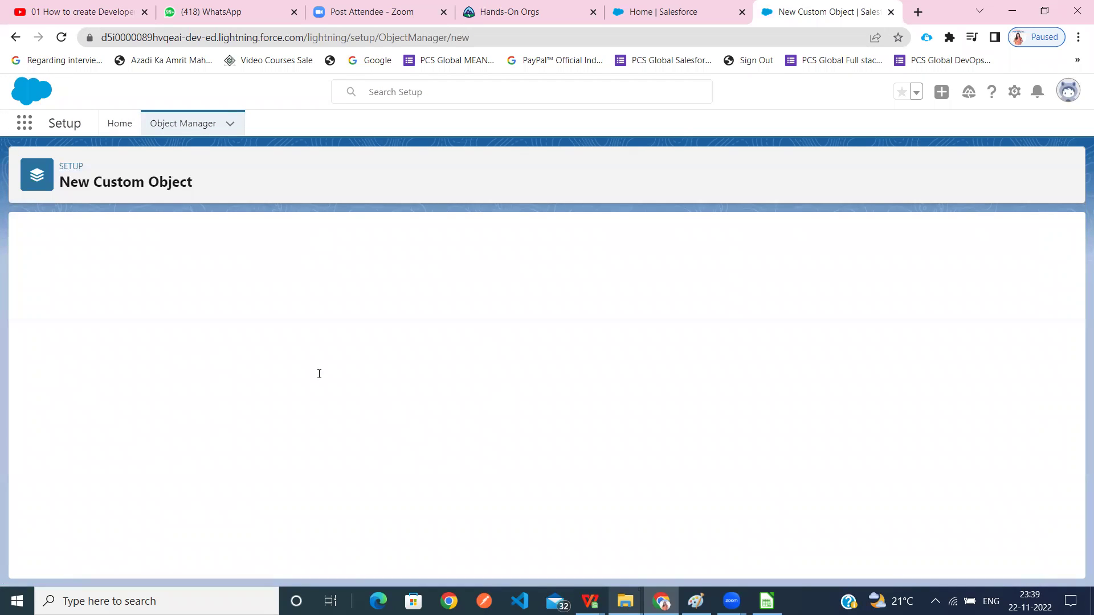
Step: Enter Spectacle as the label and plural label, then save the custom object
{"action": "left_click", "coordinate": [276, 353]}
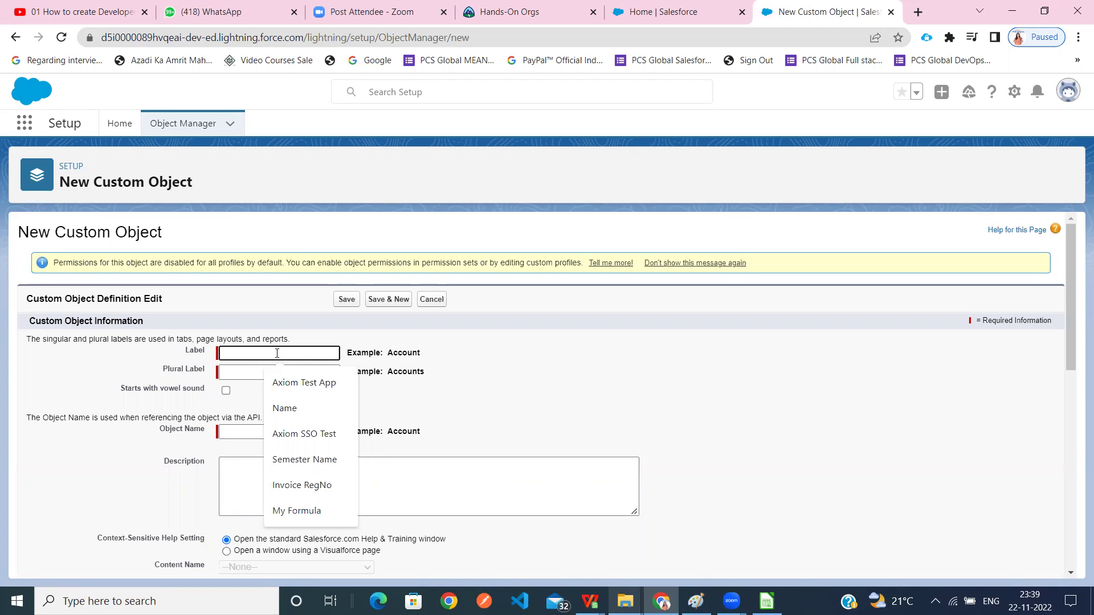
{"action": "type", "text": "Spect"}
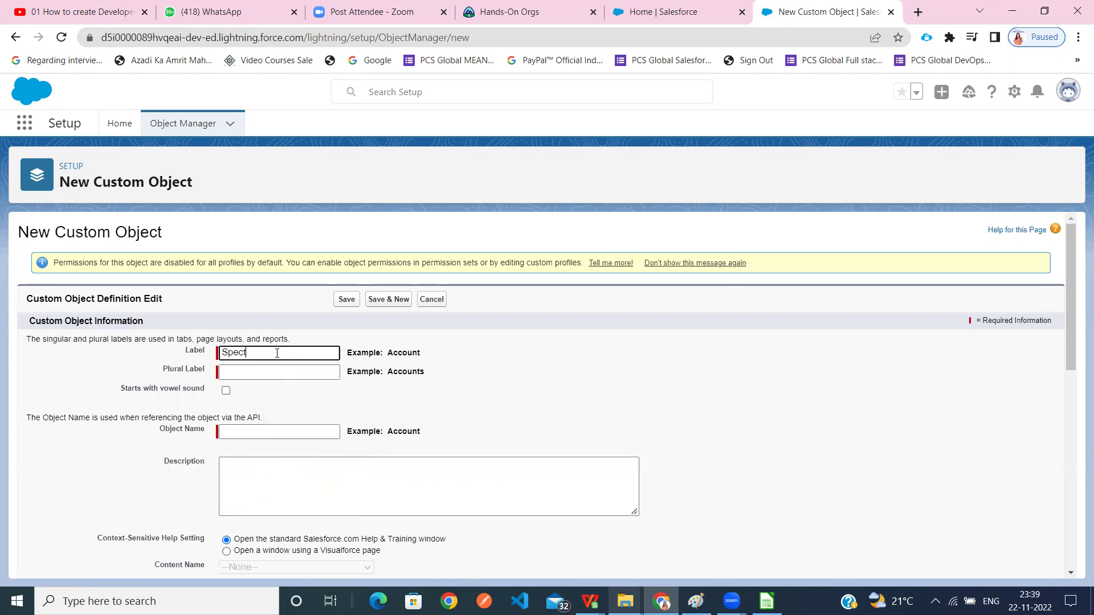
{"action": "type", "text": "acles"}
{"action": "left_click", "coordinate": [249, 375]}
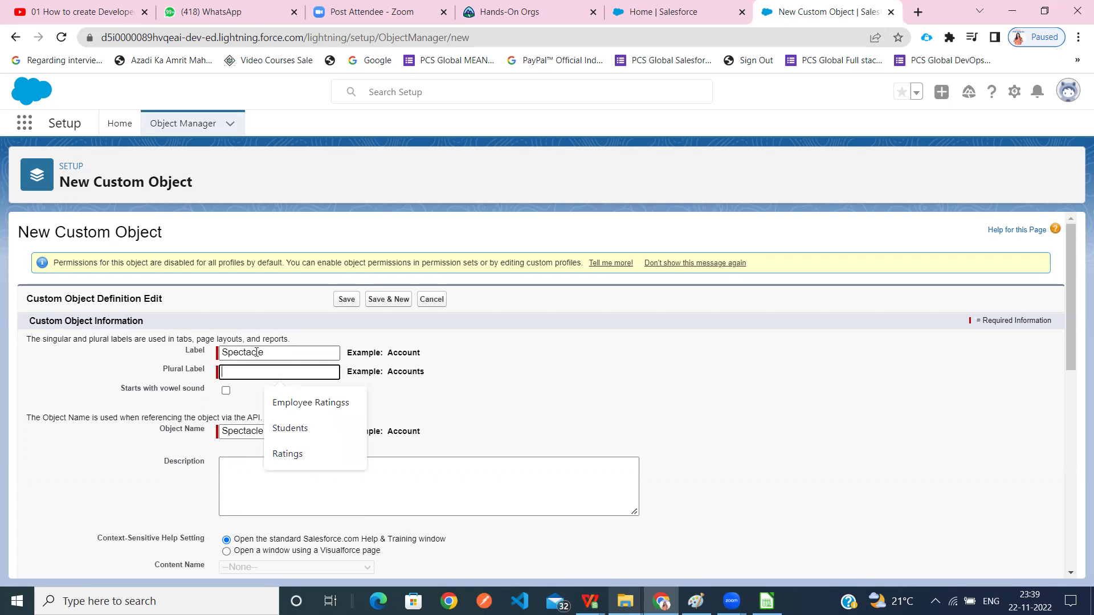
{"action": "double_click", "coordinate": [257, 352]}
{"action": "key", "text": "ctrl+c"}
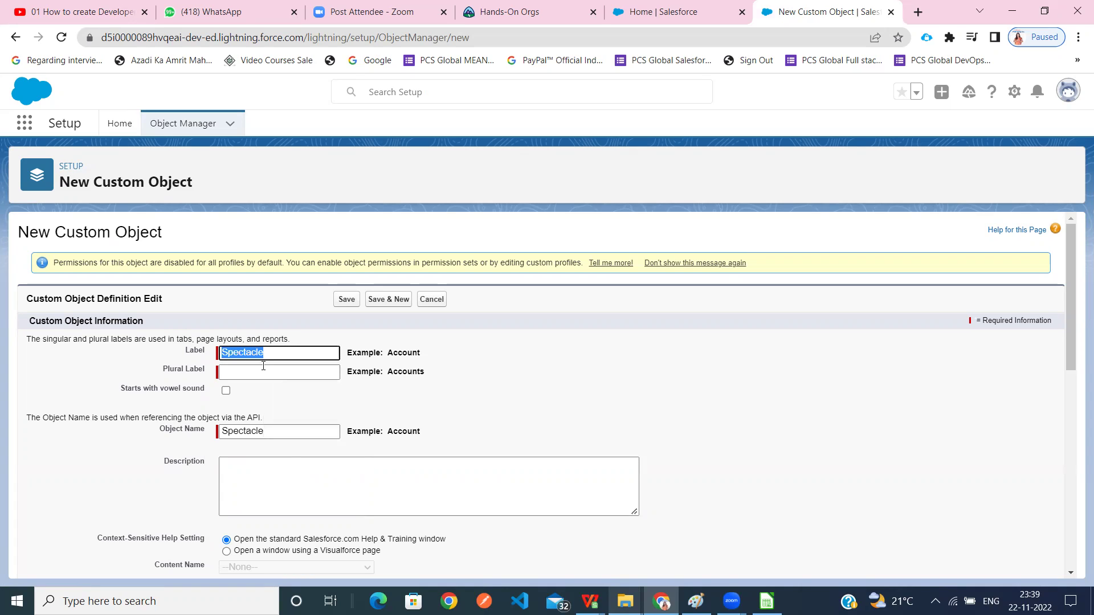
{"action": "left_click", "coordinate": [266, 373]}
{"action": "key", "text": "ctrl+v"}
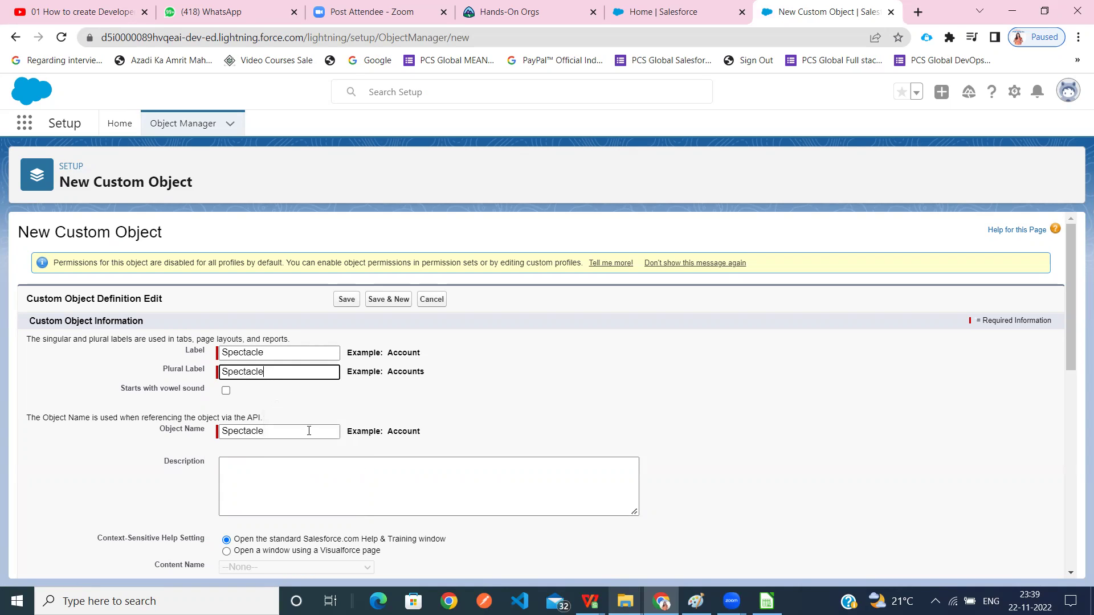
{"action": "left_click", "coordinate": [1078, 303]}
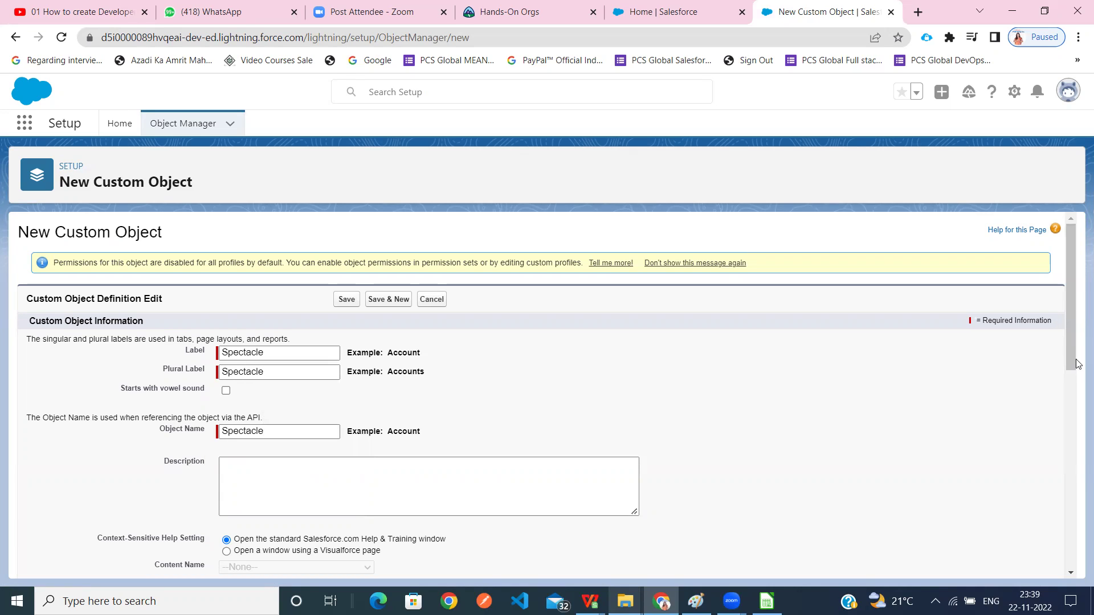
{"action": "left_click_drag", "start_coordinate": [1078, 338], "coordinate": [1078, 567]}
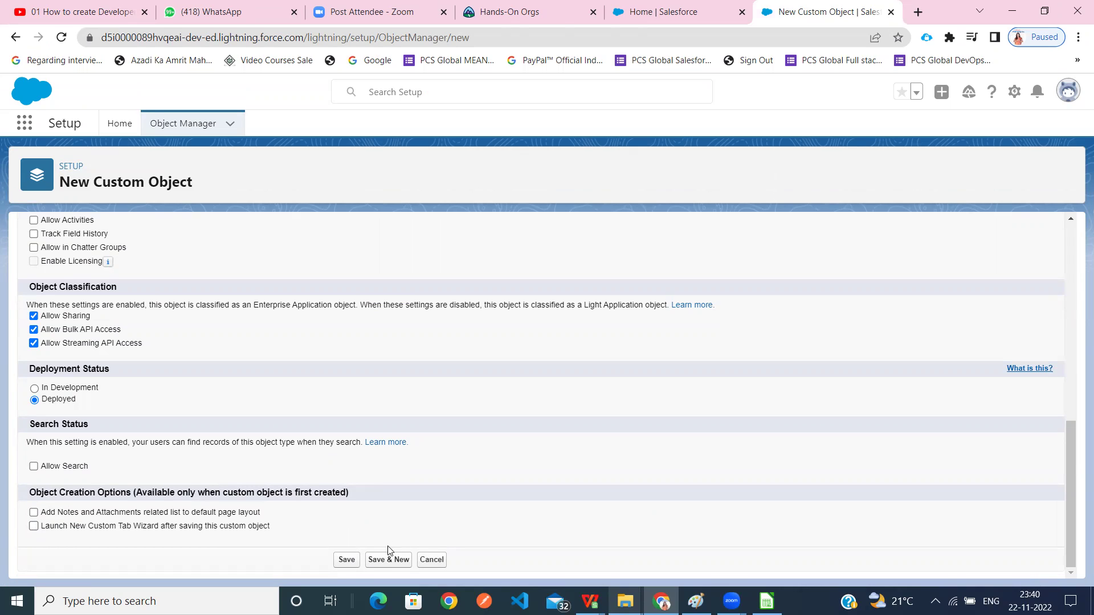
{"action": "left_click", "coordinate": [350, 561]}
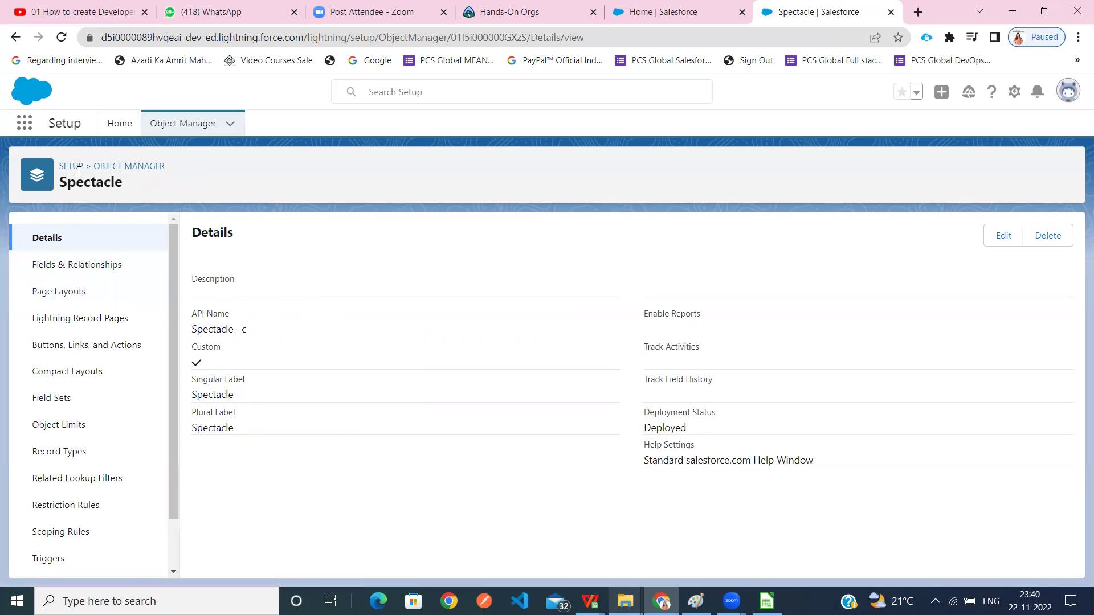
Step: Switch to the Sales app via an App Launcher search for 'Sales' and list its More tabs
{"action": "left_click", "coordinate": [21, 124]}
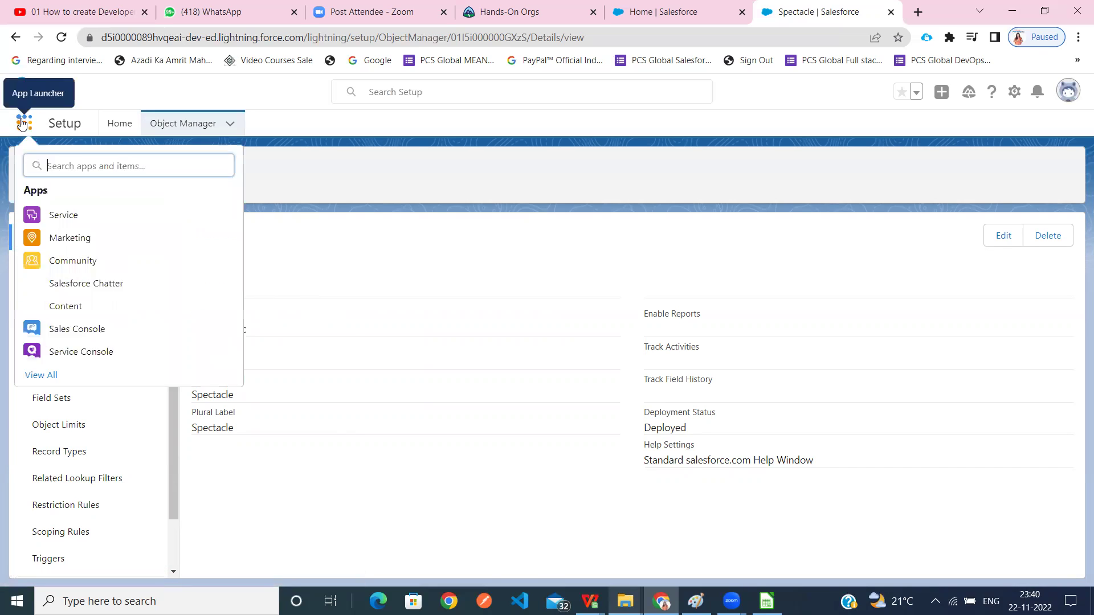
{"action": "type", "text": "Sales"}
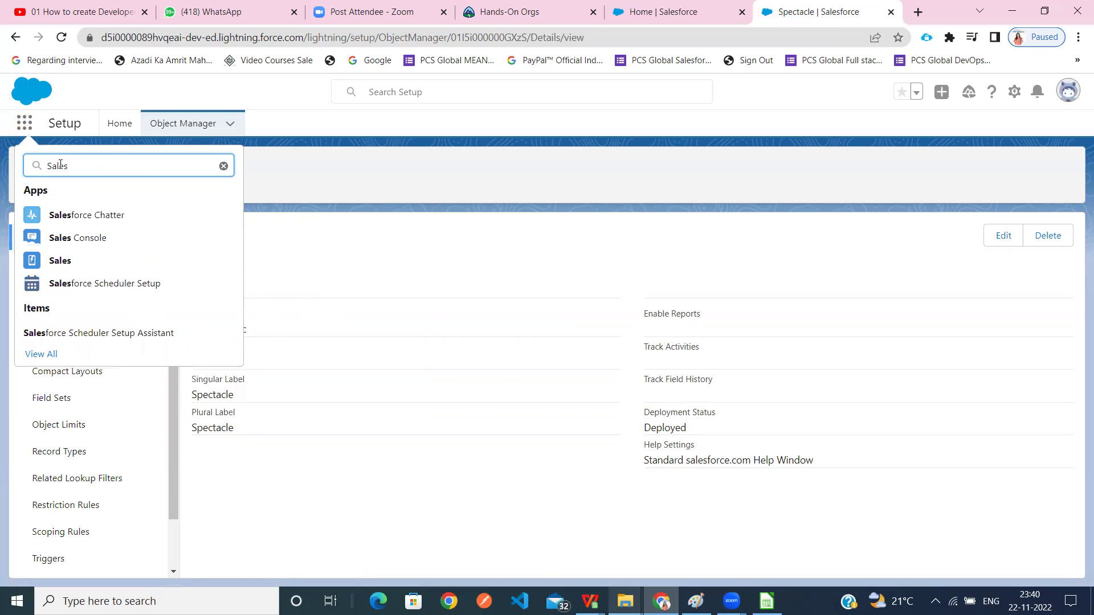
{"action": "left_click", "coordinate": [66, 265]}
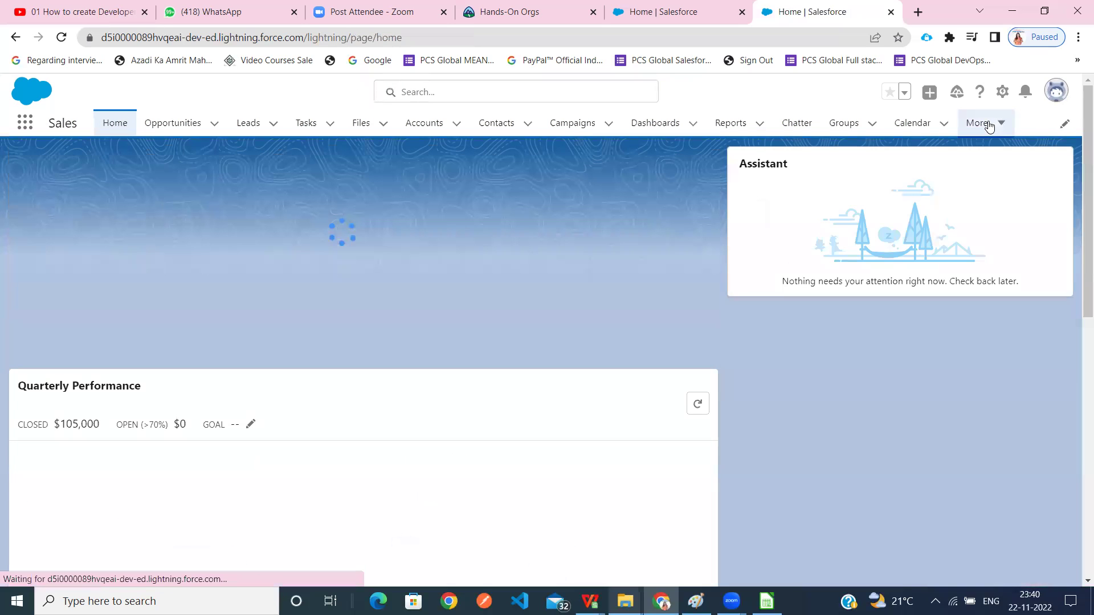
{"action": "left_click", "coordinate": [990, 125]}
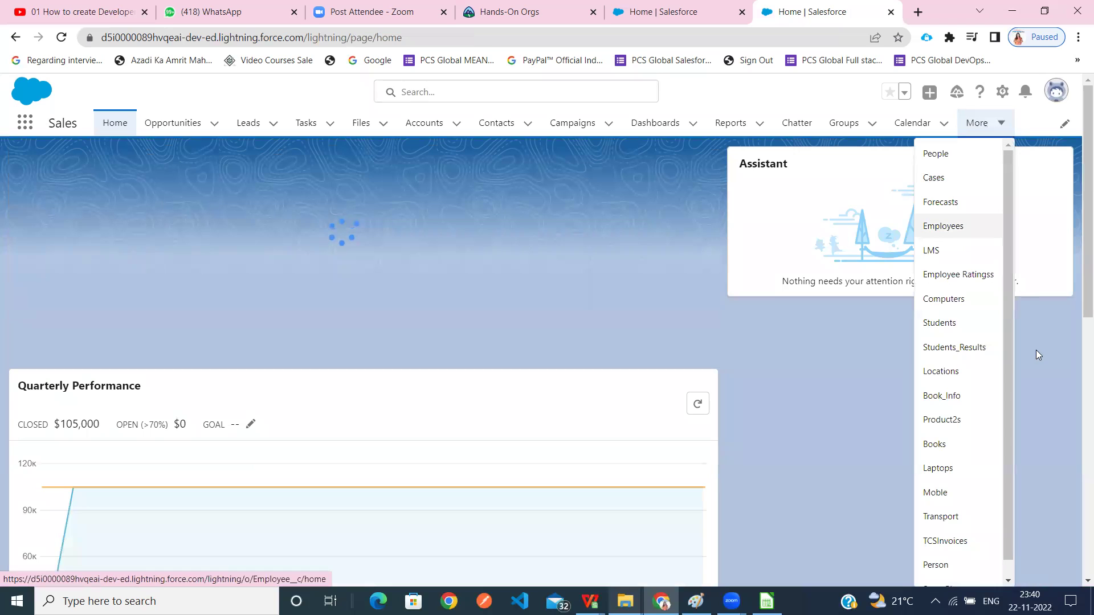
{"action": "left_click_drag", "start_coordinate": [1010, 413], "coordinate": [1008, 443]}
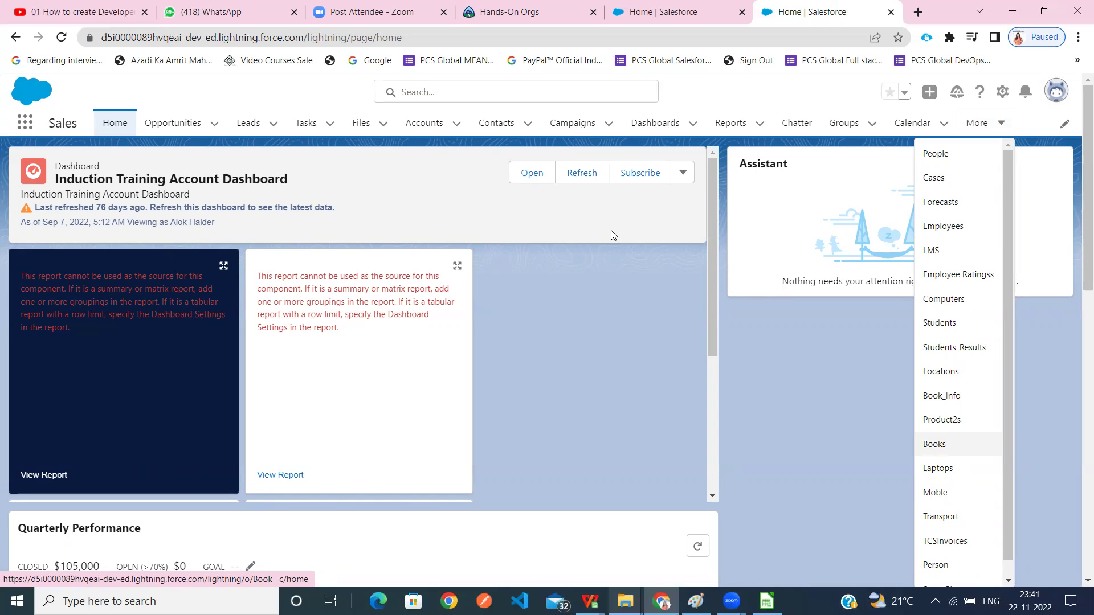
Step: Open Setup from the gear menu and reach the Tabs page through a Quick Find search for 'Tab'
{"action": "left_click", "coordinate": [1002, 93]}
{"action": "left_click", "coordinate": [944, 147]}
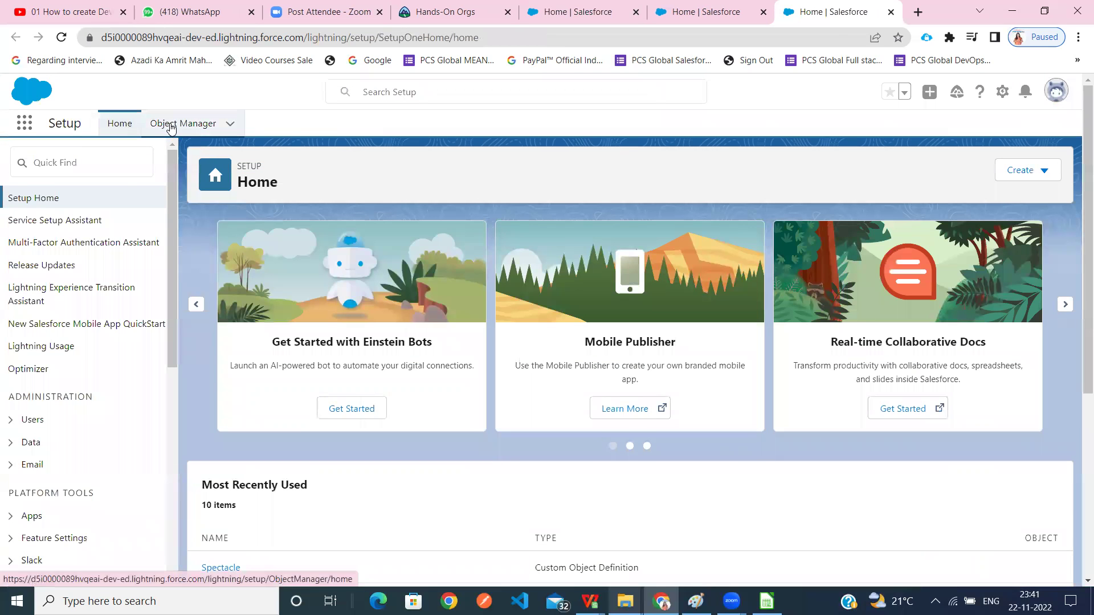
{"action": "left_click", "coordinate": [106, 157]}
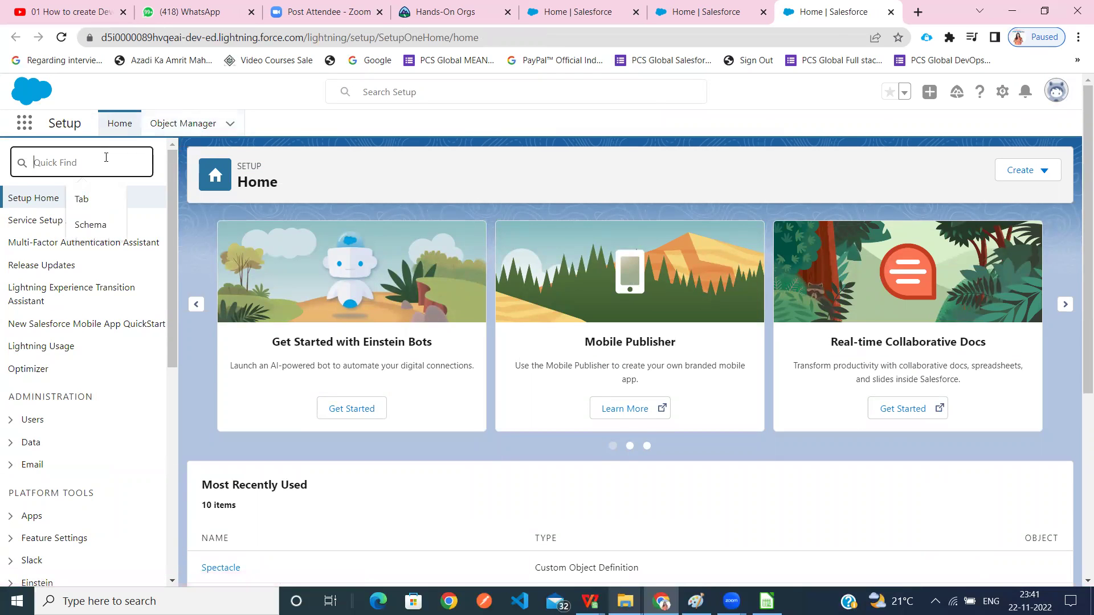
{"action": "type", "text": "Ta"}
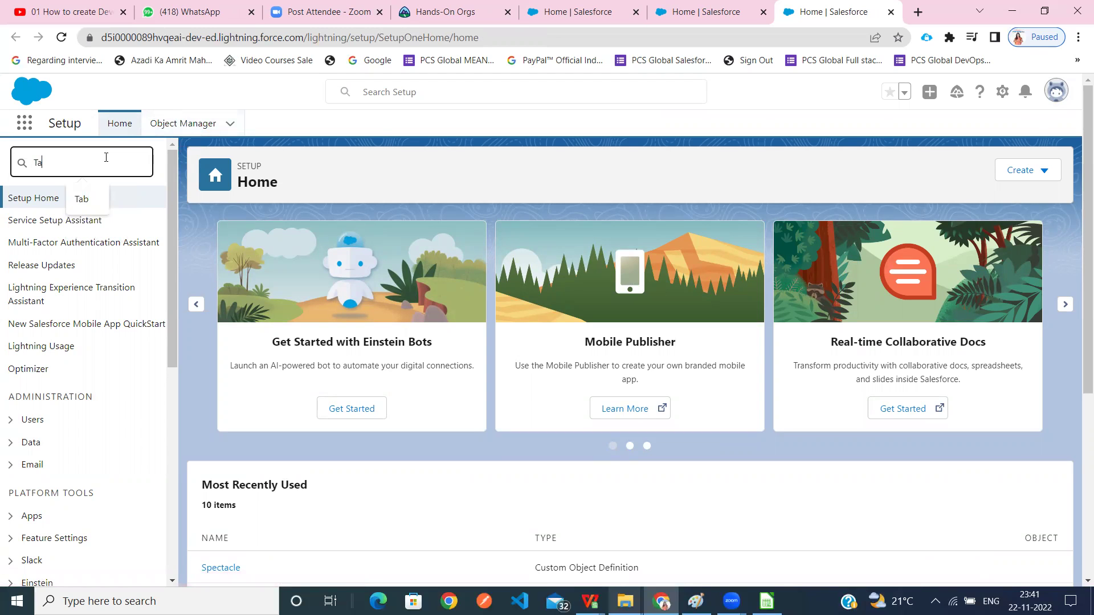
{"action": "type", "text": "b"}
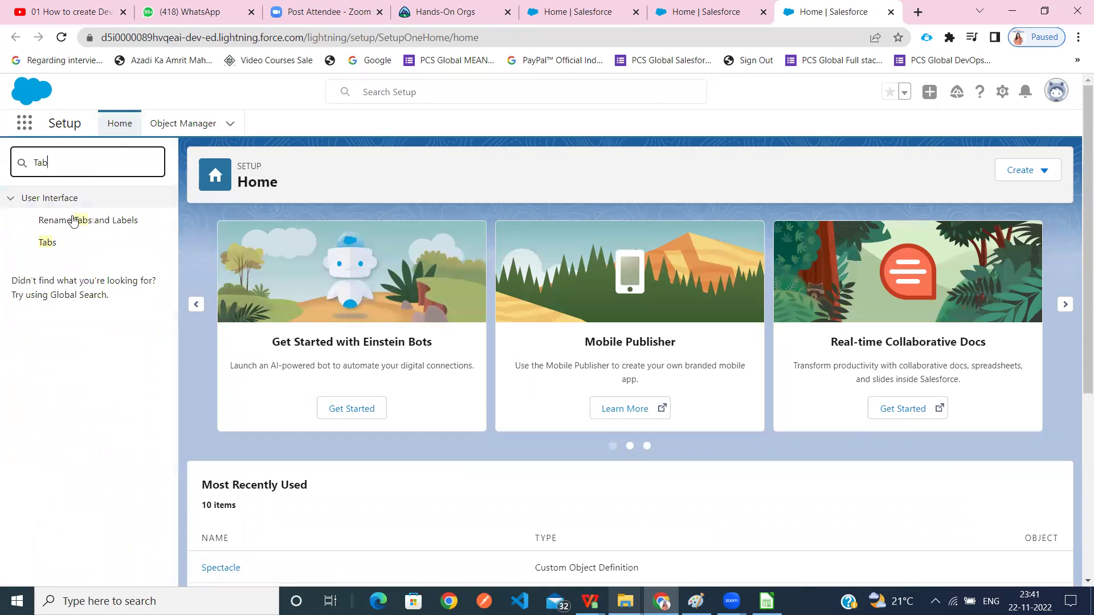
{"action": "left_click", "coordinate": [49, 244]}
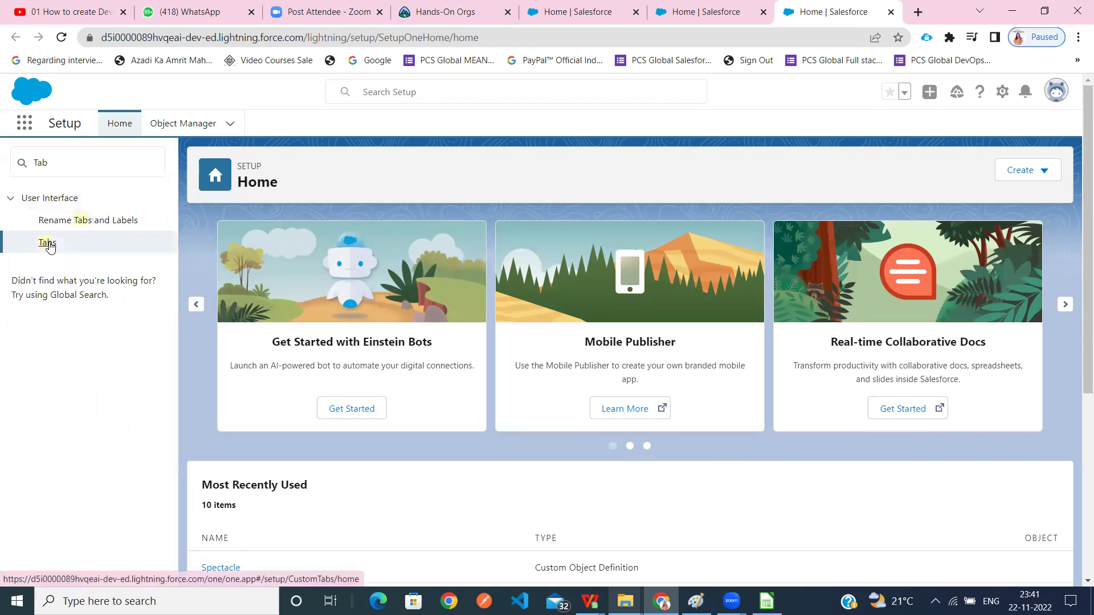
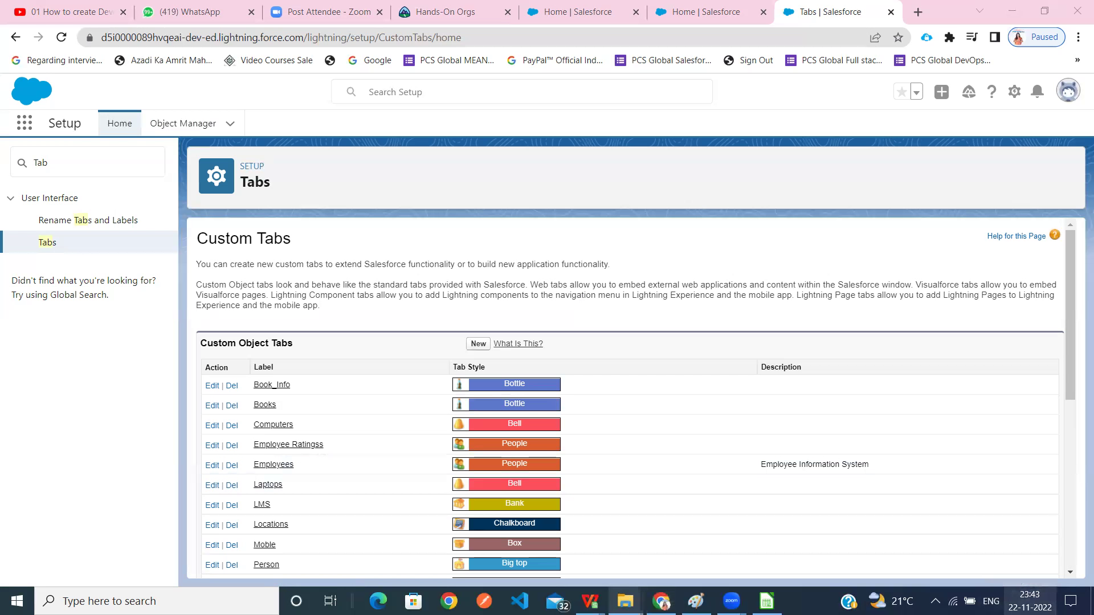
Step: Review the existing Book_Info custom tab and return to the Custom Tabs list
{"action": "left_click", "coordinate": [1030, 601]}
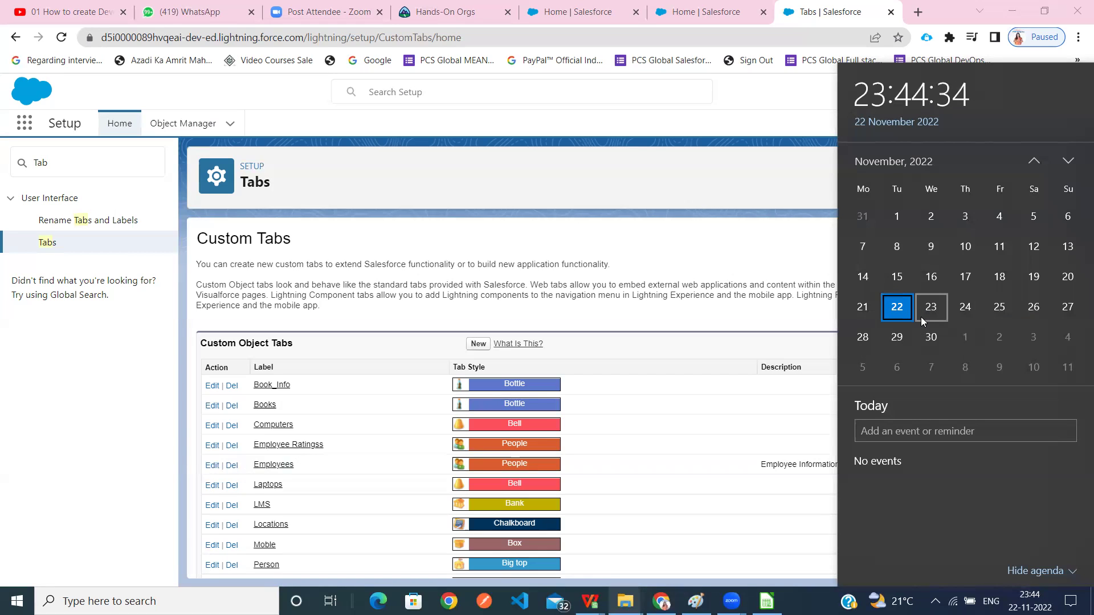
{"action": "left_click", "coordinate": [815, 200]}
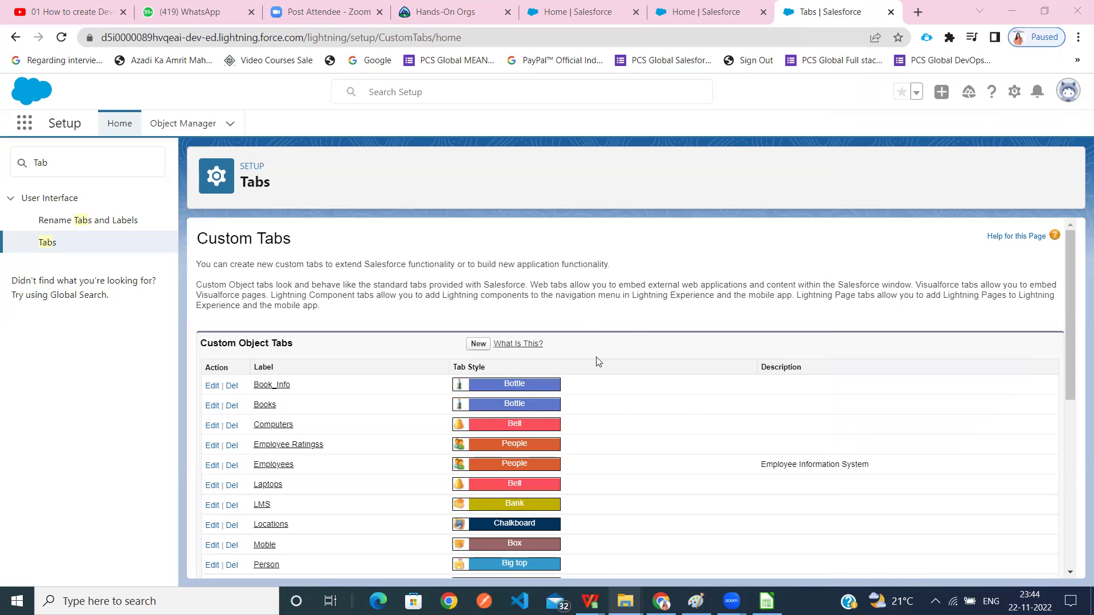
{"action": "left_click", "coordinate": [232, 392]}
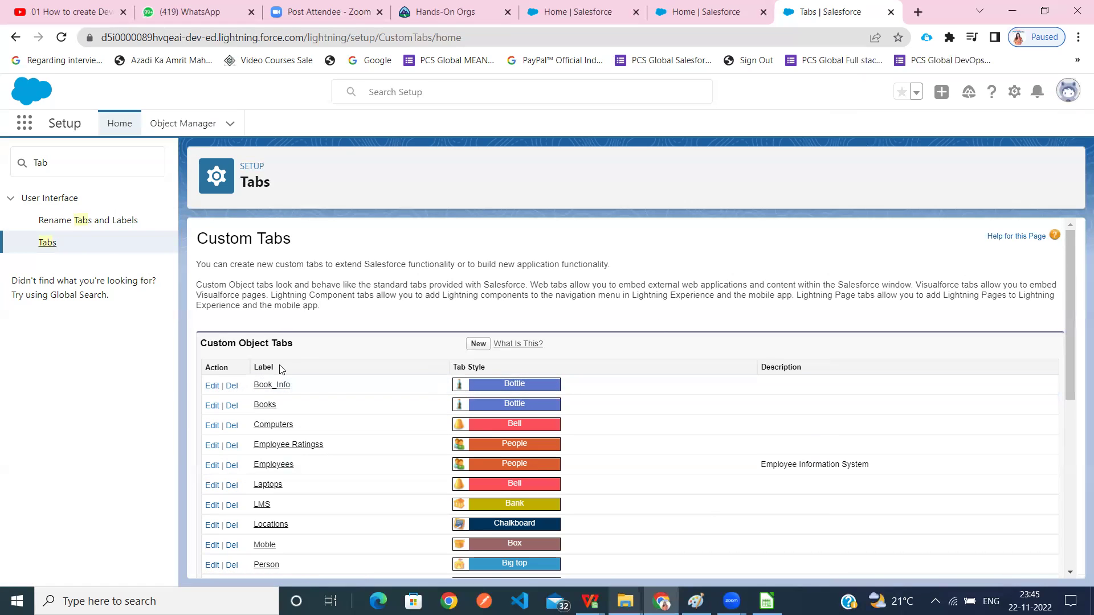
{"action": "left_click", "coordinate": [212, 387]}
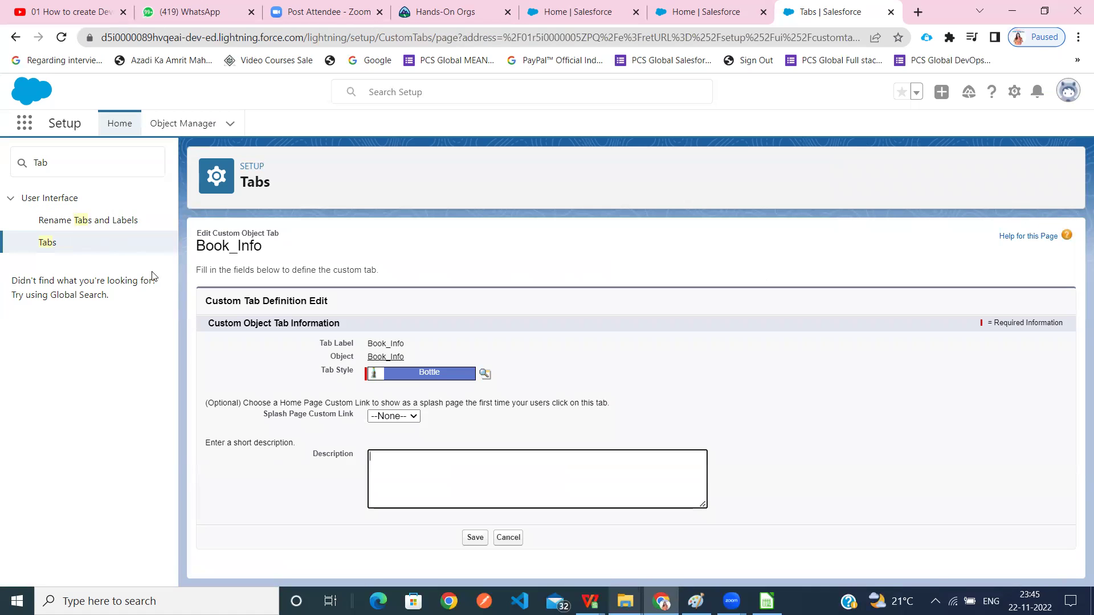
{"action": "left_click", "coordinate": [58, 244]}
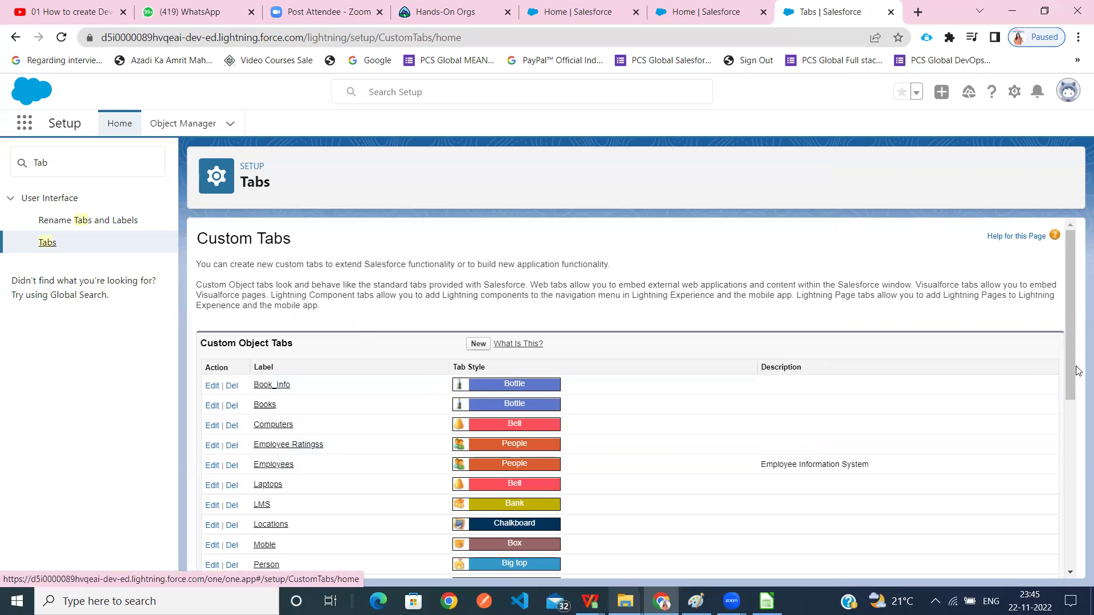
{"action": "left_click_drag", "start_coordinate": [1076, 395], "coordinate": [1075, 553]}
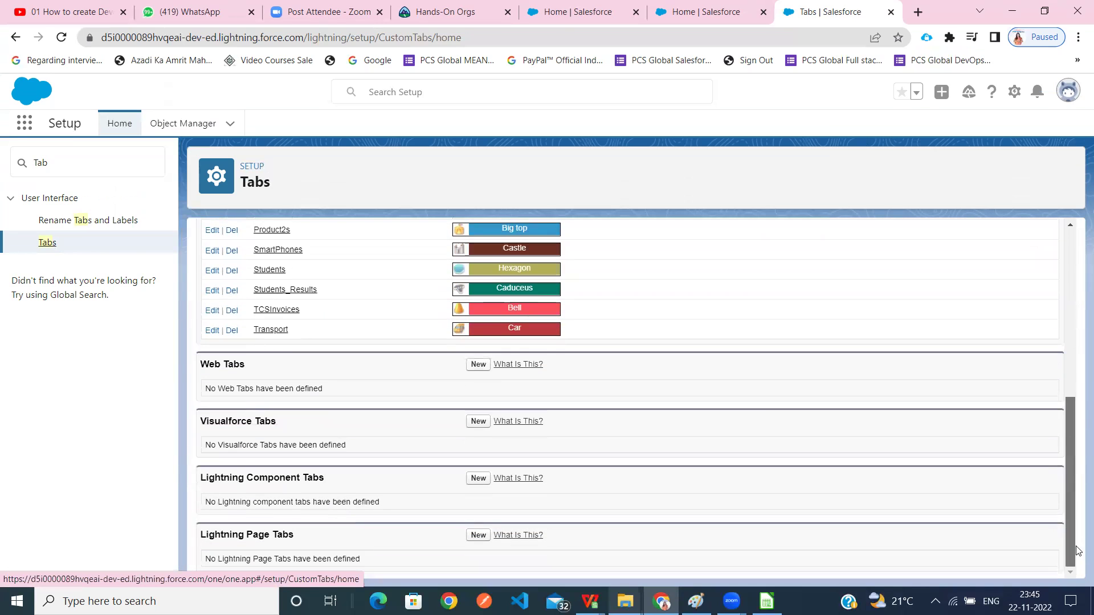
{"action": "scroll", "coordinate": [1055, 415], "scroll_direction": "up", "scroll_amount": 3}
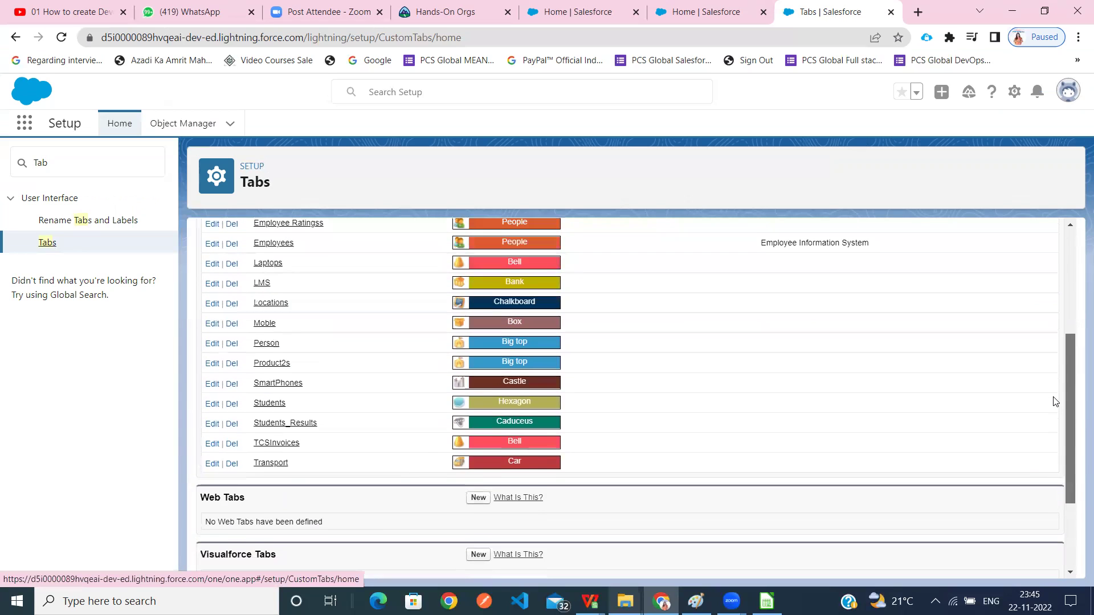
{"action": "scroll", "coordinate": [1055, 401], "scroll_direction": "up", "scroll_amount": 4}
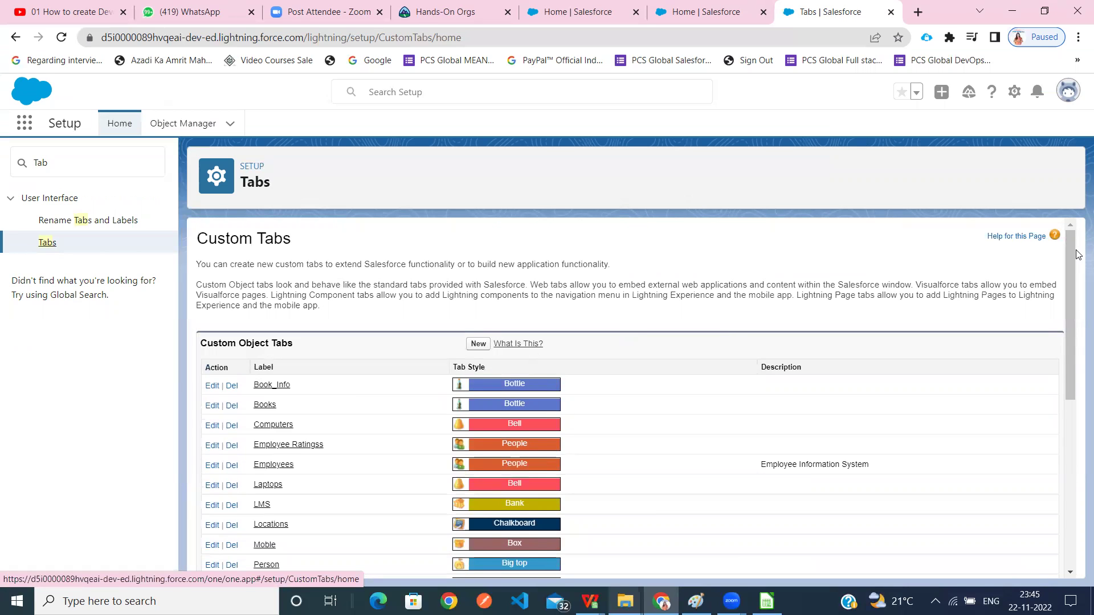
{"action": "left_click_drag", "start_coordinate": [1067, 247], "coordinate": [1060, 295]}
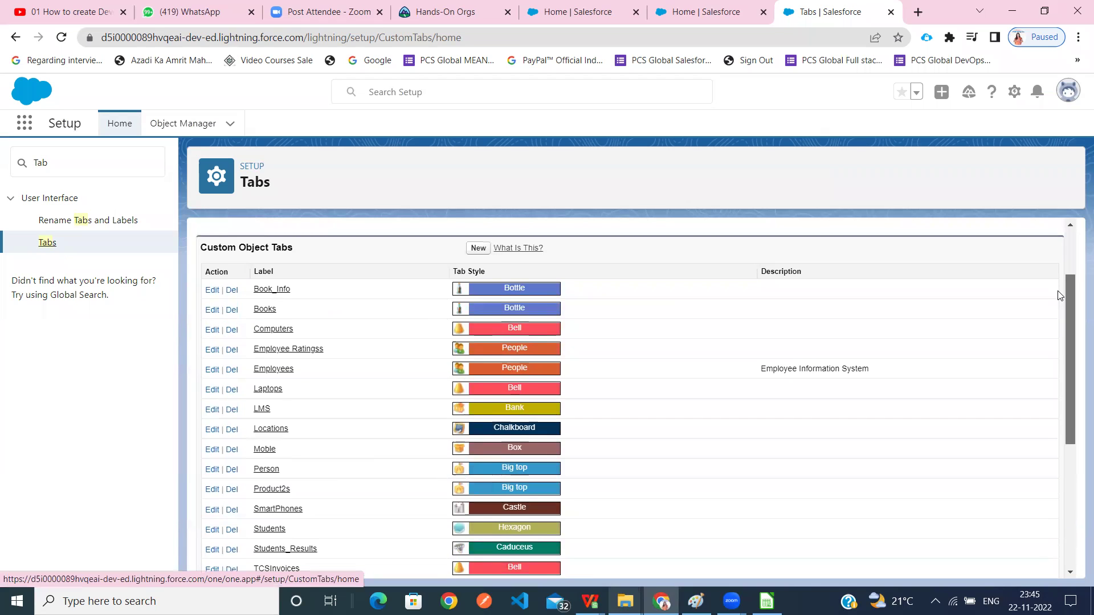
{"action": "left_click_drag", "start_coordinate": [1060, 295], "coordinate": [1078, 498]}
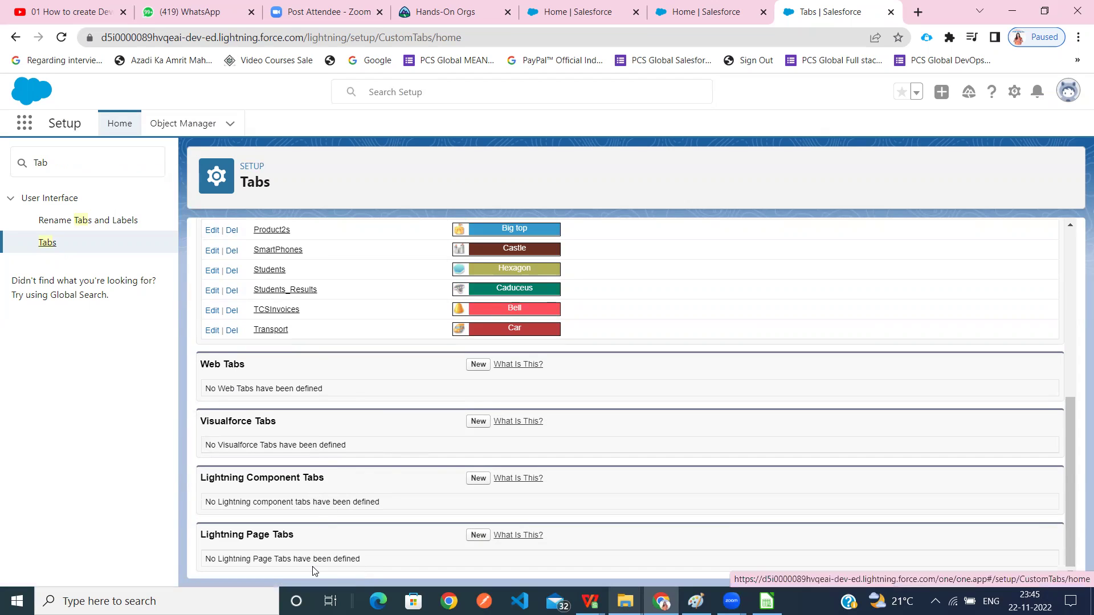
{"action": "left_click_drag", "start_coordinate": [1073, 417], "coordinate": [1066, 245]}
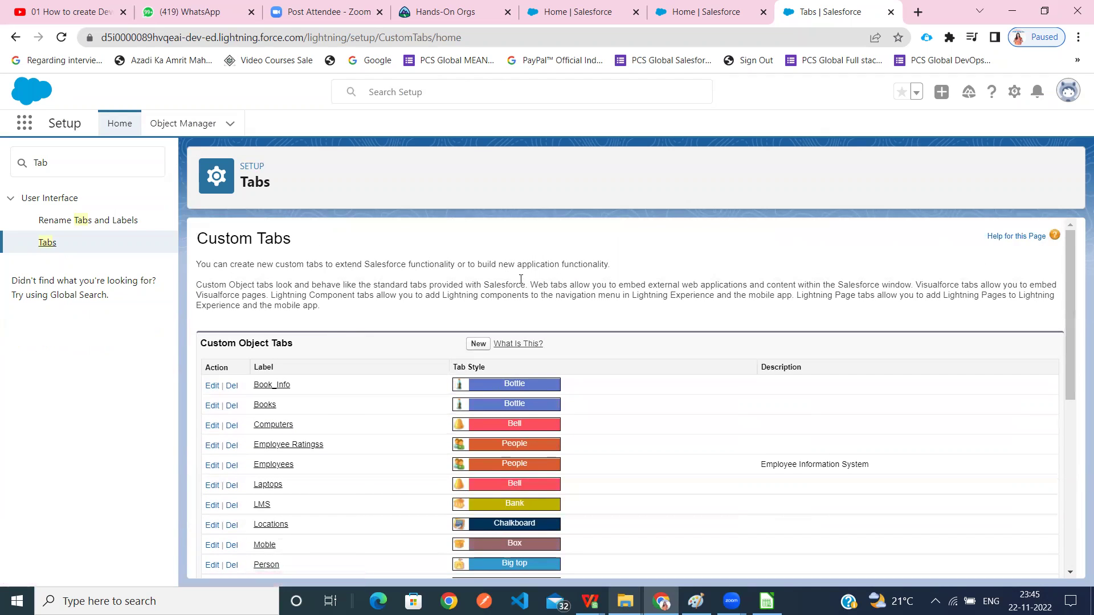
Step: Start a new custom object tab for the Spectacle object with the Leaf tab style
{"action": "left_click", "coordinate": [478, 343]}
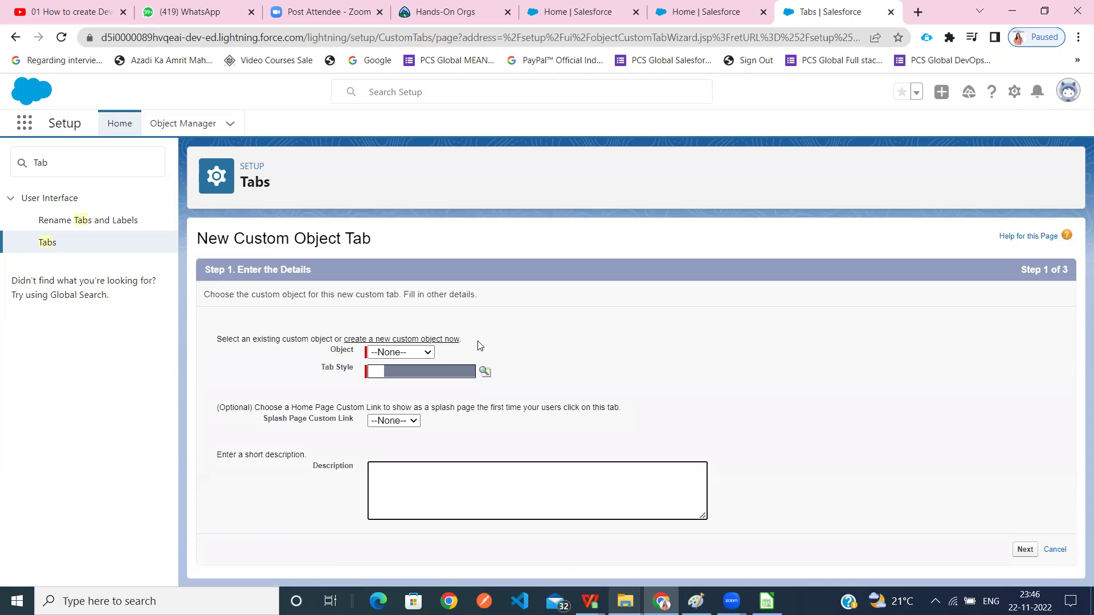
{"action": "left_click", "coordinate": [408, 352]}
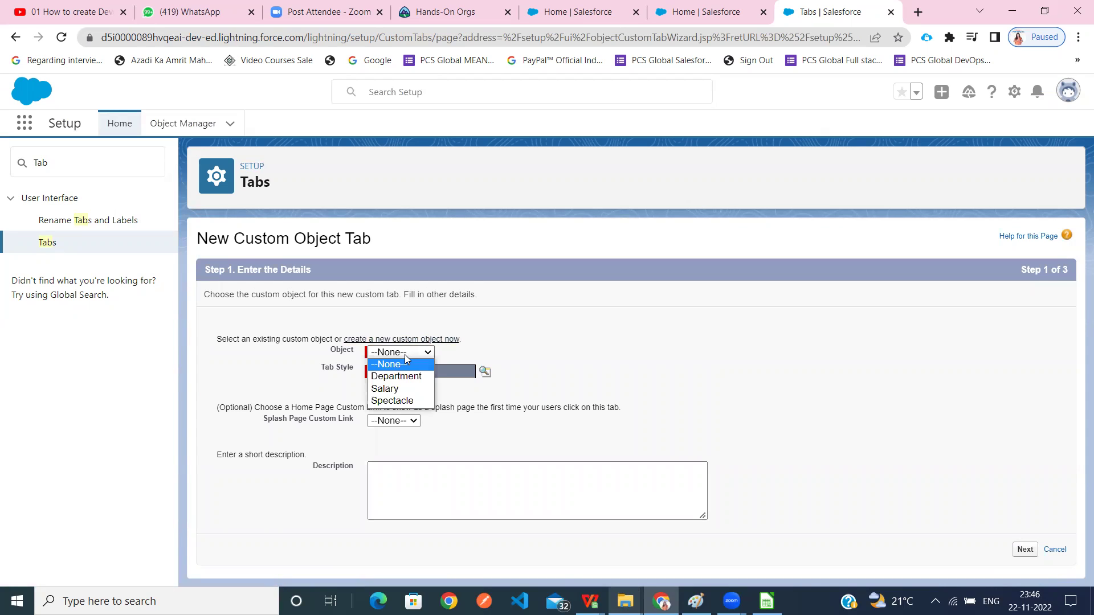
{"action": "left_click", "coordinate": [393, 402]}
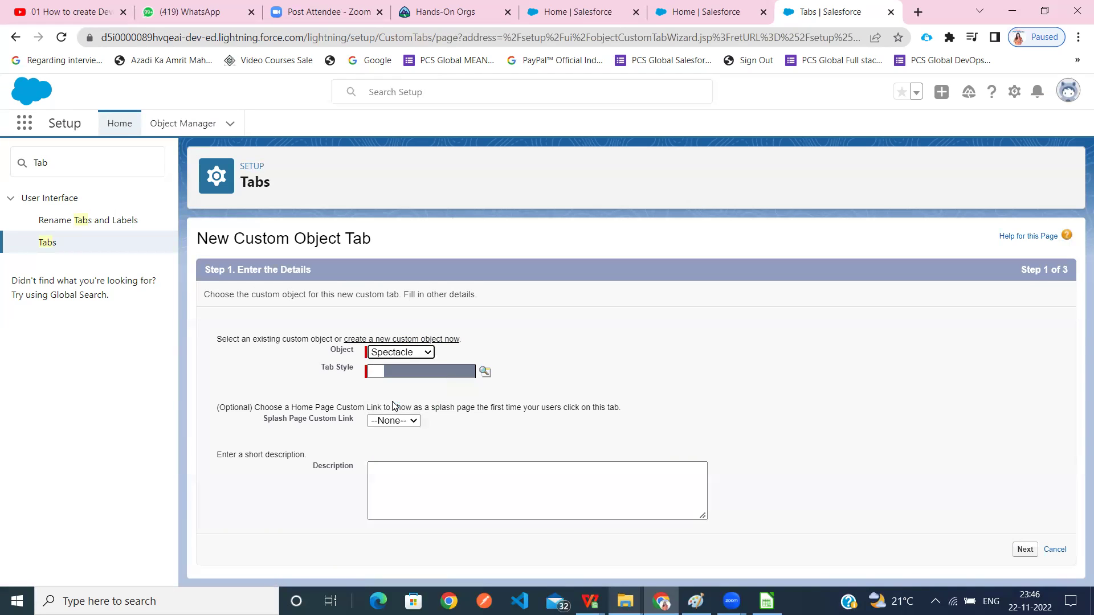
{"action": "left_click", "coordinate": [466, 375]}
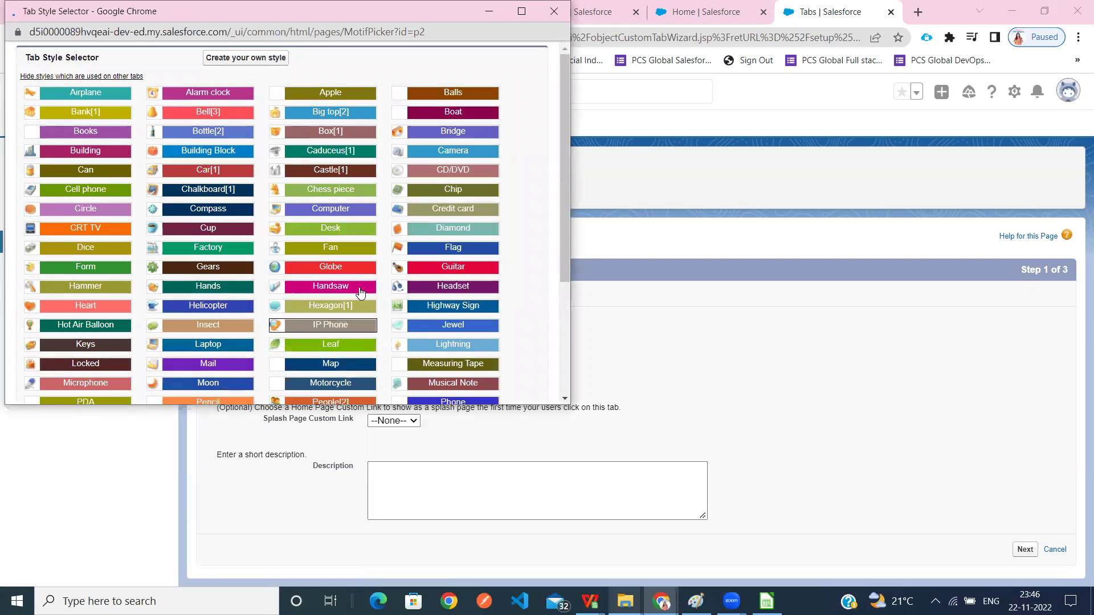
{"action": "left_click", "coordinate": [316, 343]}
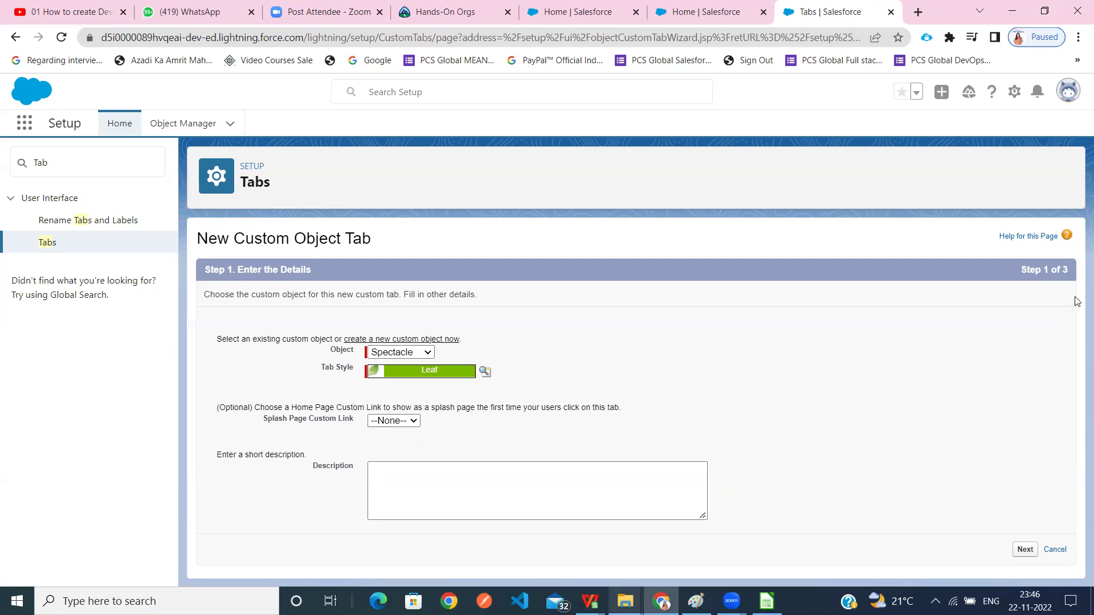
Step: Keep the tab visible to all profiles, include it in every custom app, and save
{"action": "left_click", "coordinate": [1024, 551]}
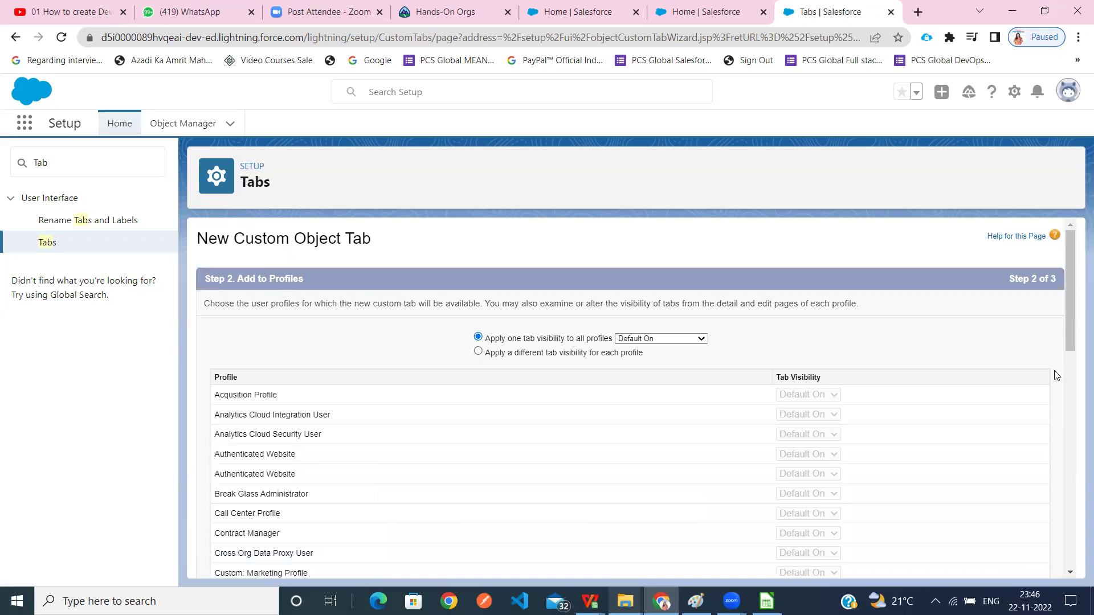
{"action": "scroll", "coordinate": [1056, 329], "scroll_direction": "down", "scroll_amount": 10}
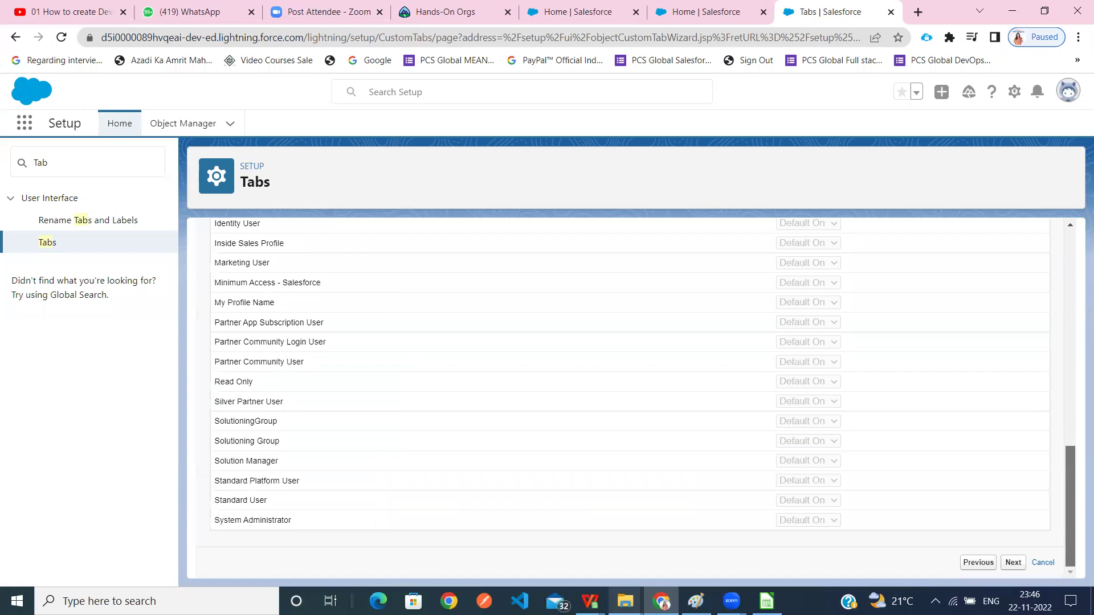
{"action": "left_click", "coordinate": [1014, 563]}
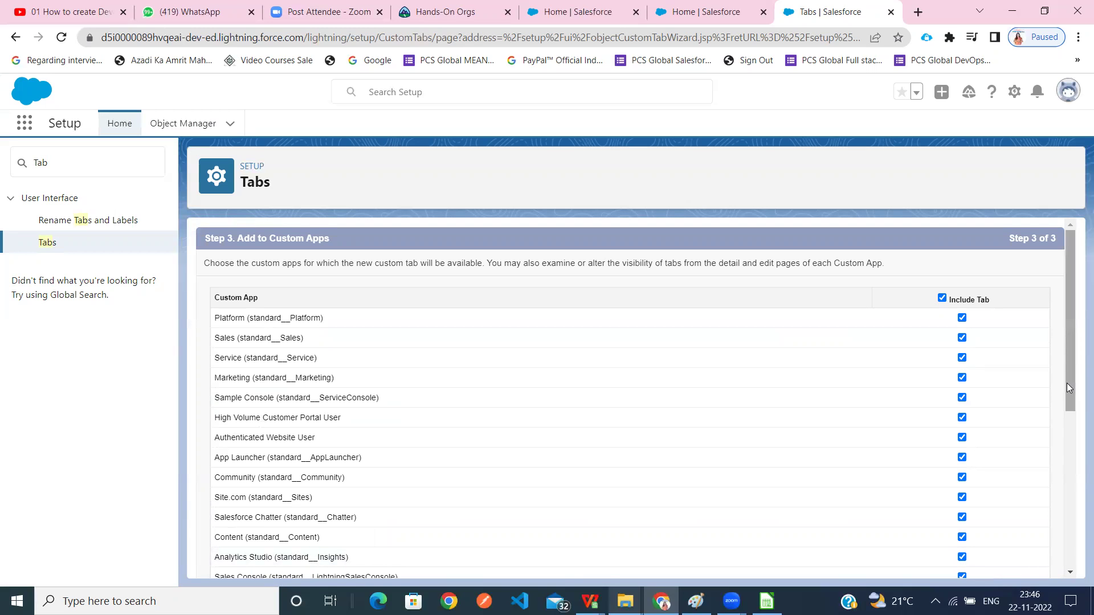
{"action": "left_click", "coordinate": [1065, 419]}
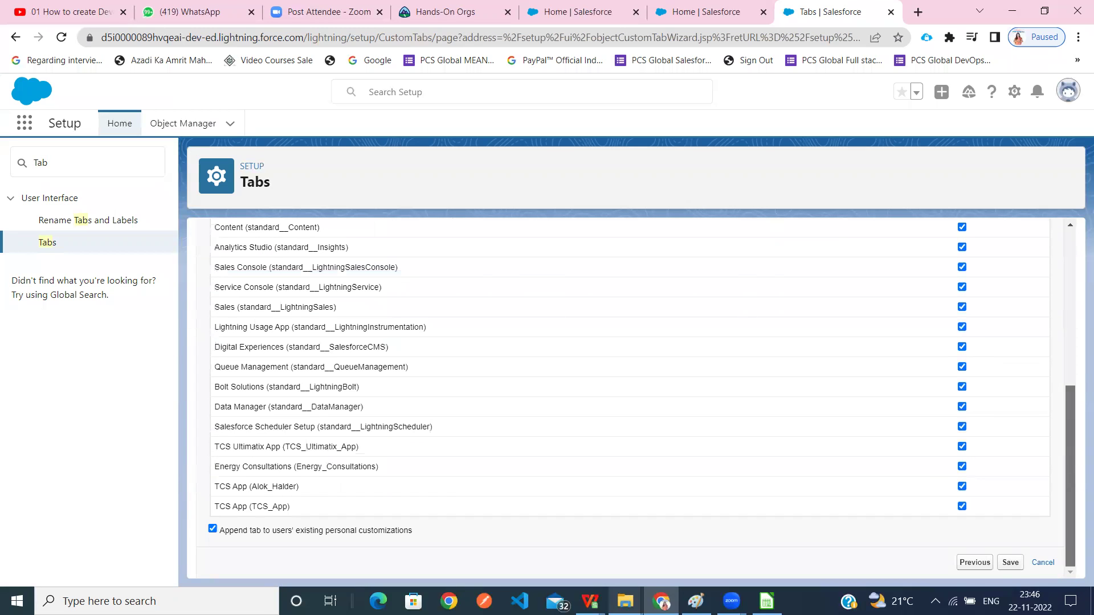
{"action": "left_click", "coordinate": [1010, 563]}
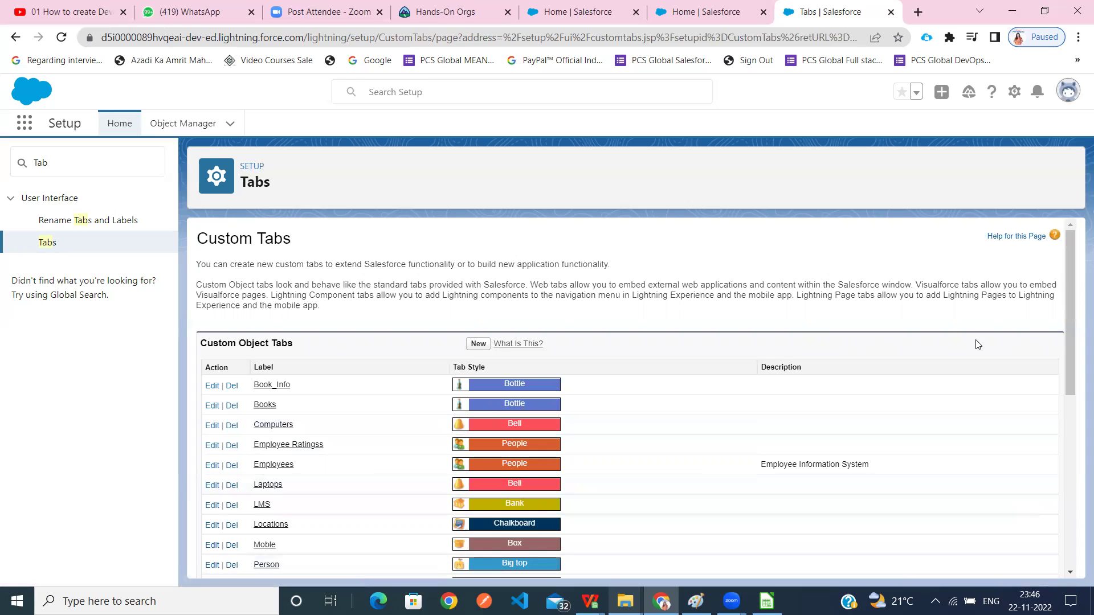
Step: Search the App Launcher for 'Sales' and open the Sales app
{"action": "left_click", "coordinate": [22, 126]}
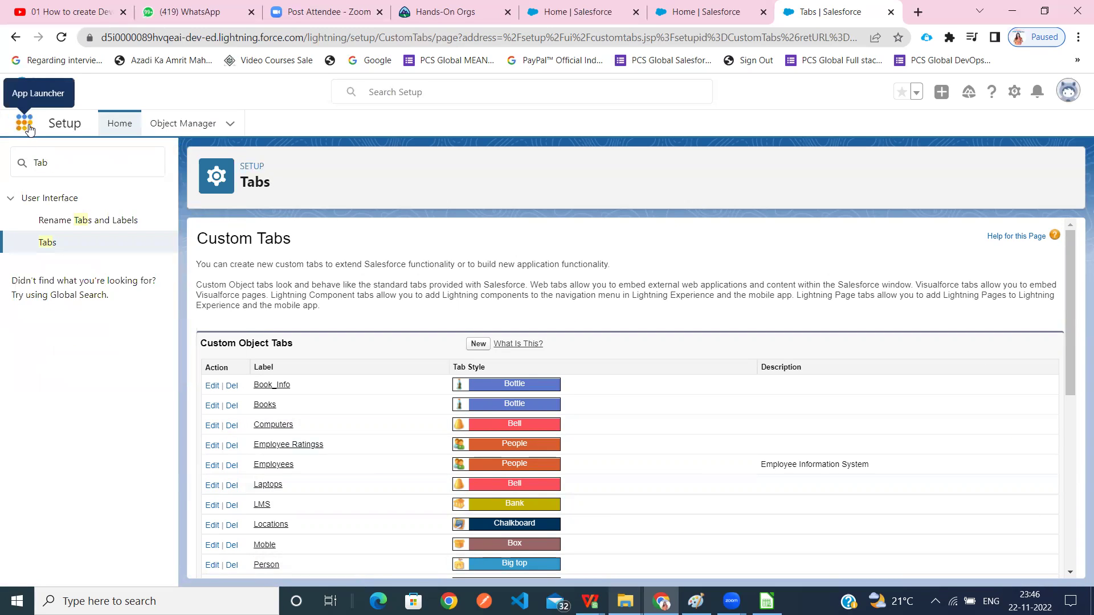
{"action": "left_click", "coordinate": [29, 127]}
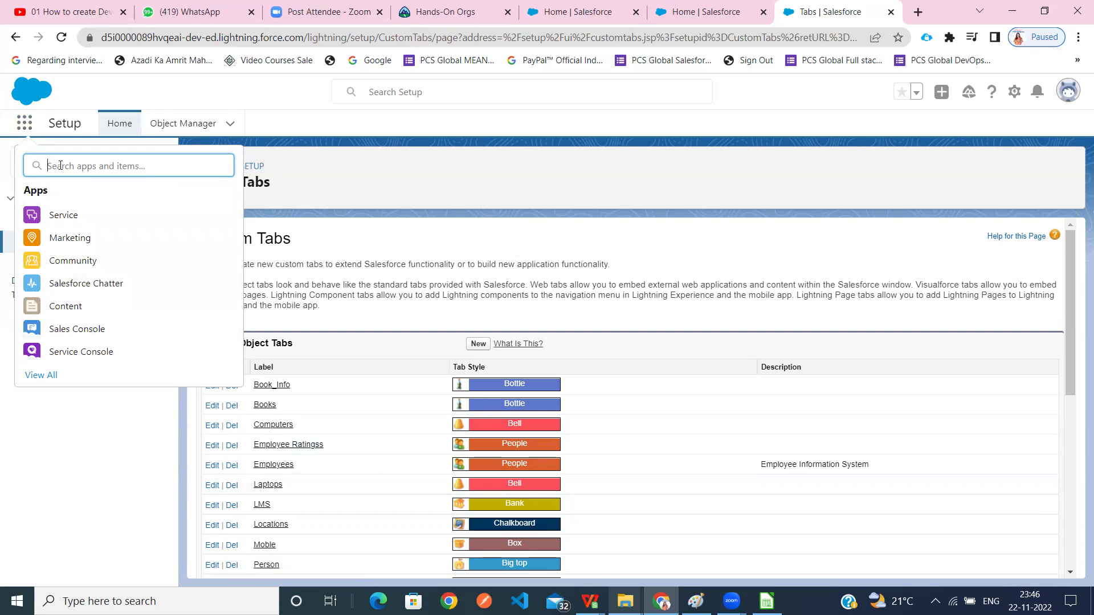
{"action": "type", "text": "Sales"}
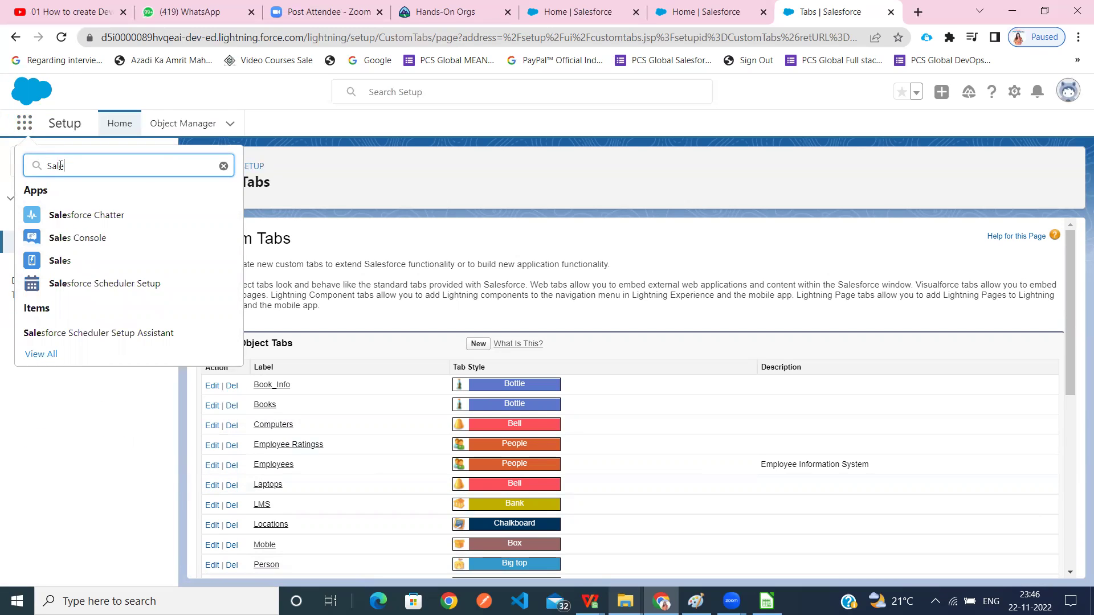
{"action": "left_click", "coordinate": [58, 262]}
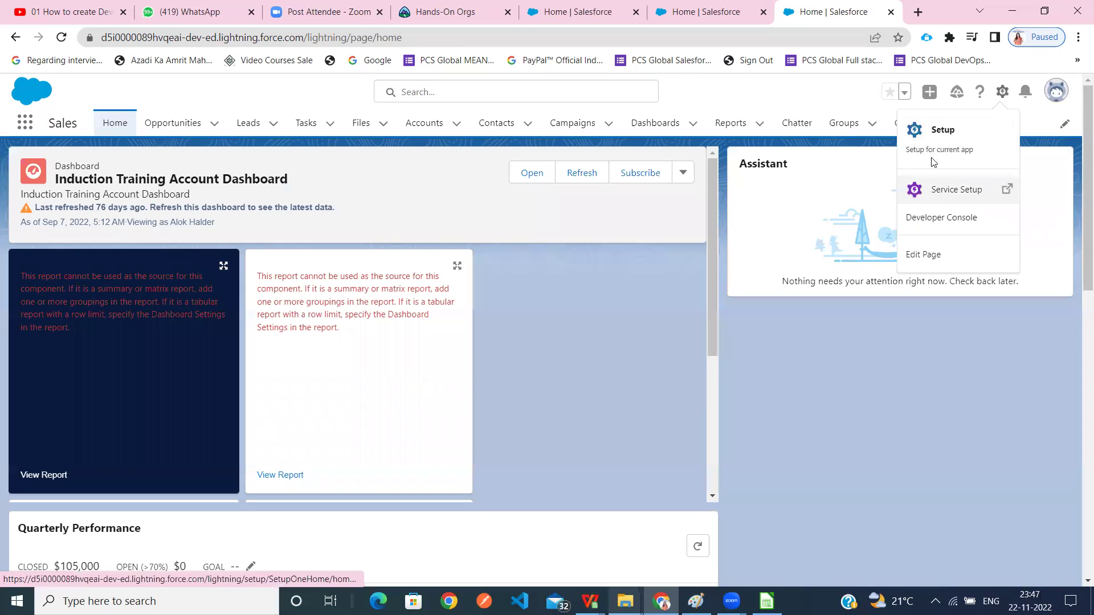
Step: Open the Spectacle Recently Viewed list, which shows 0 items, from the navigation overflow menu
{"action": "left_click", "coordinate": [801, 97]}
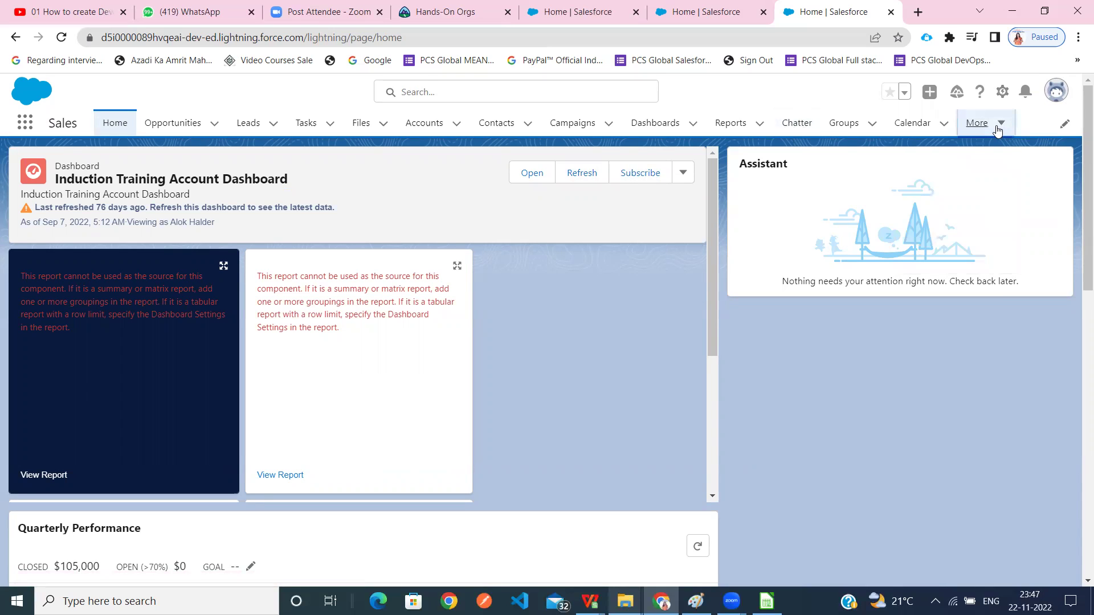
{"action": "left_click", "coordinate": [996, 127]}
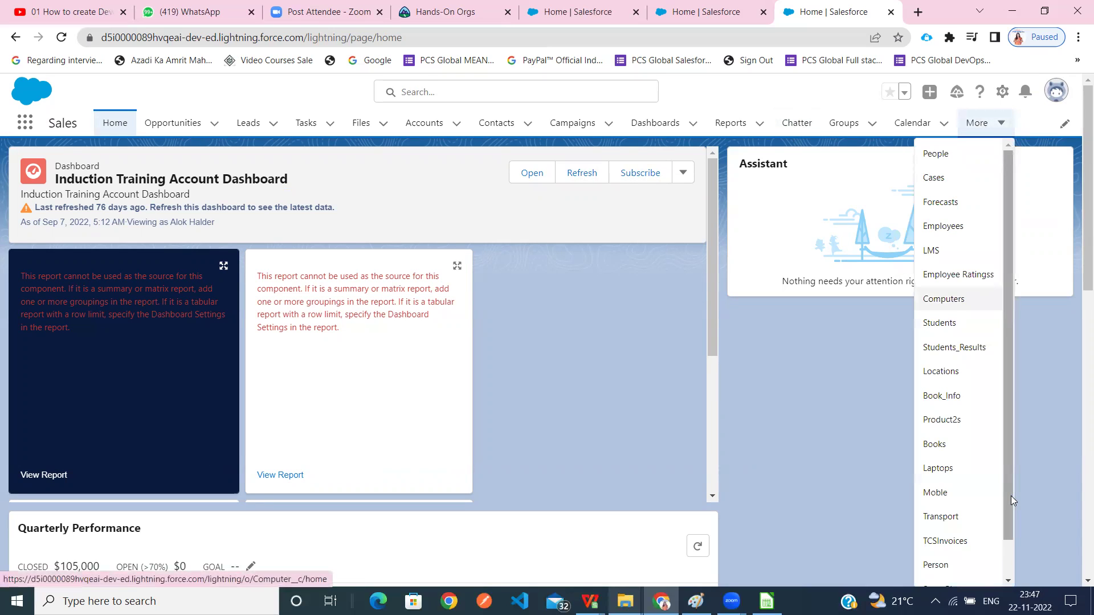
{"action": "right_click", "coordinate": [1012, 580]}
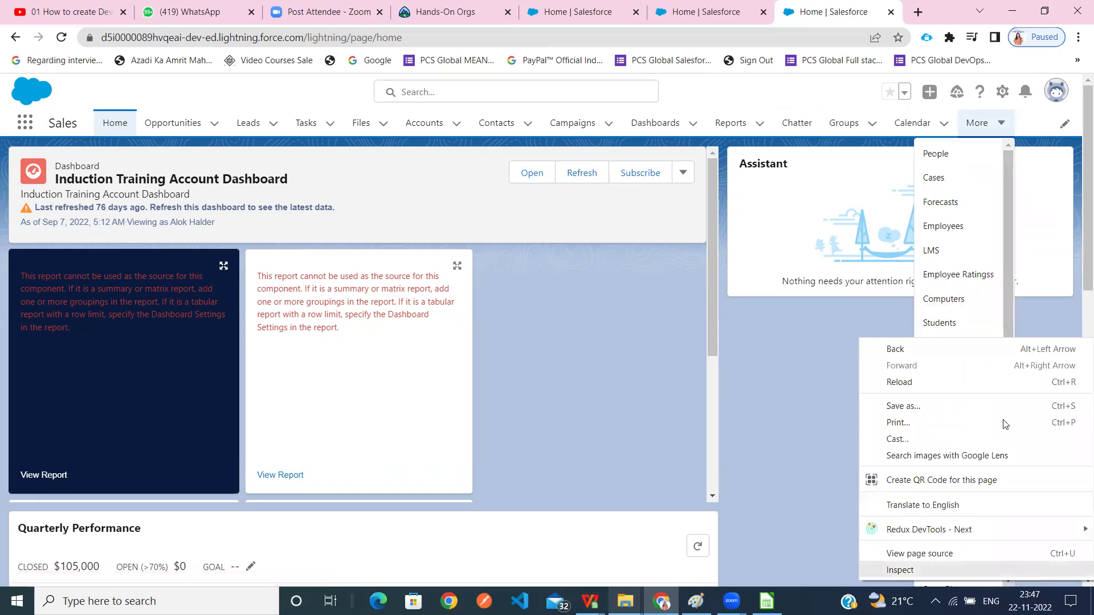
{"action": "left_click", "coordinate": [1006, 297]}
{"action": "scroll", "coordinate": [963, 364], "scroll_direction": "down", "scroll_amount": 1}
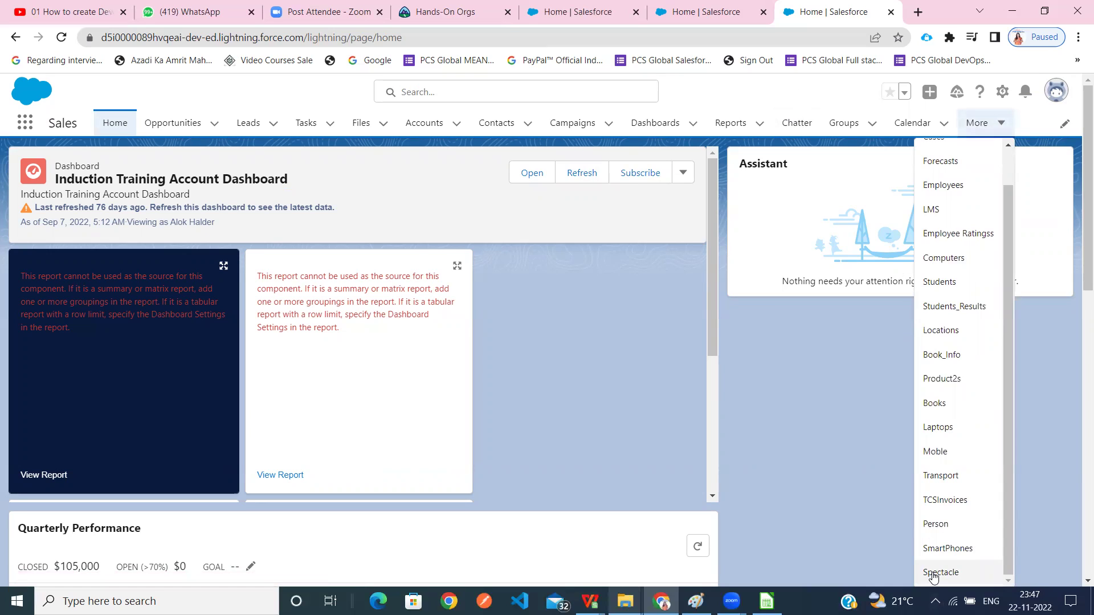
{"action": "left_click", "coordinate": [933, 574]}
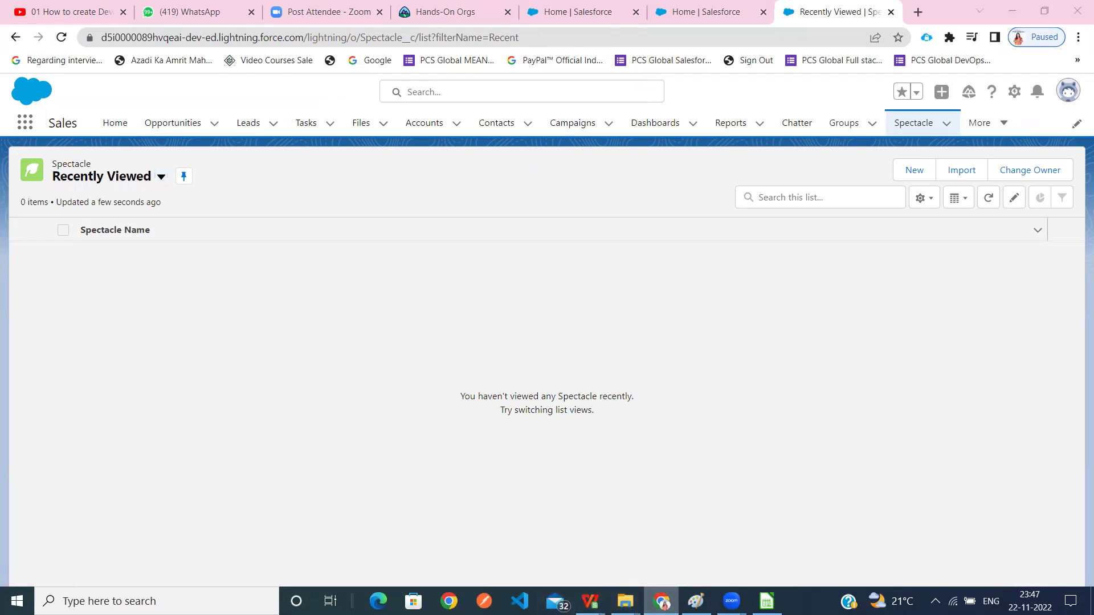
{"action": "key", "text": "super+e"}
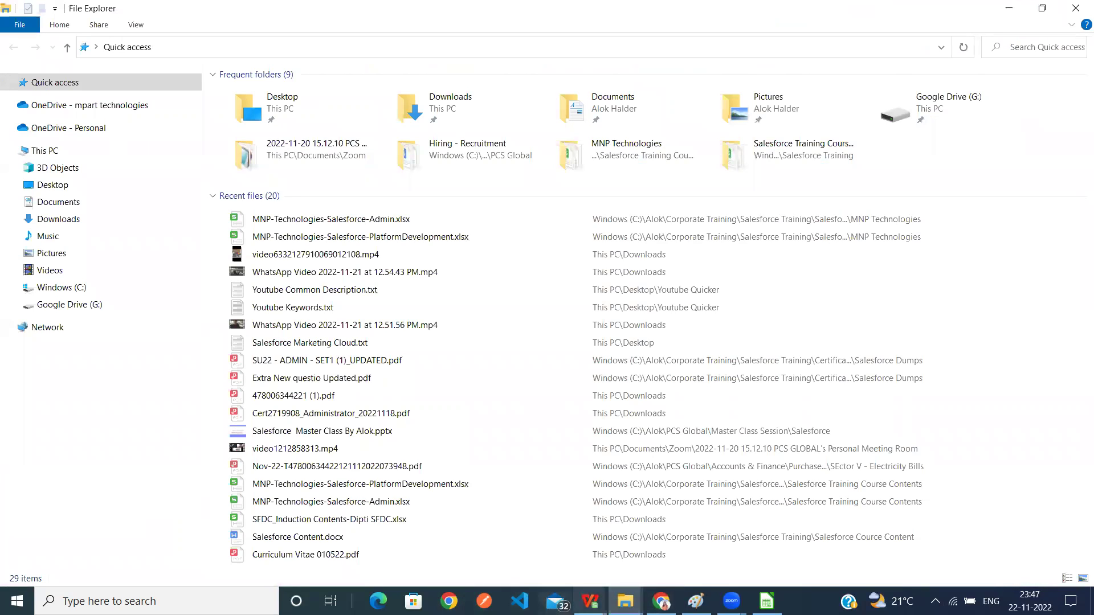
{"action": "left_click", "coordinate": [661, 601]}
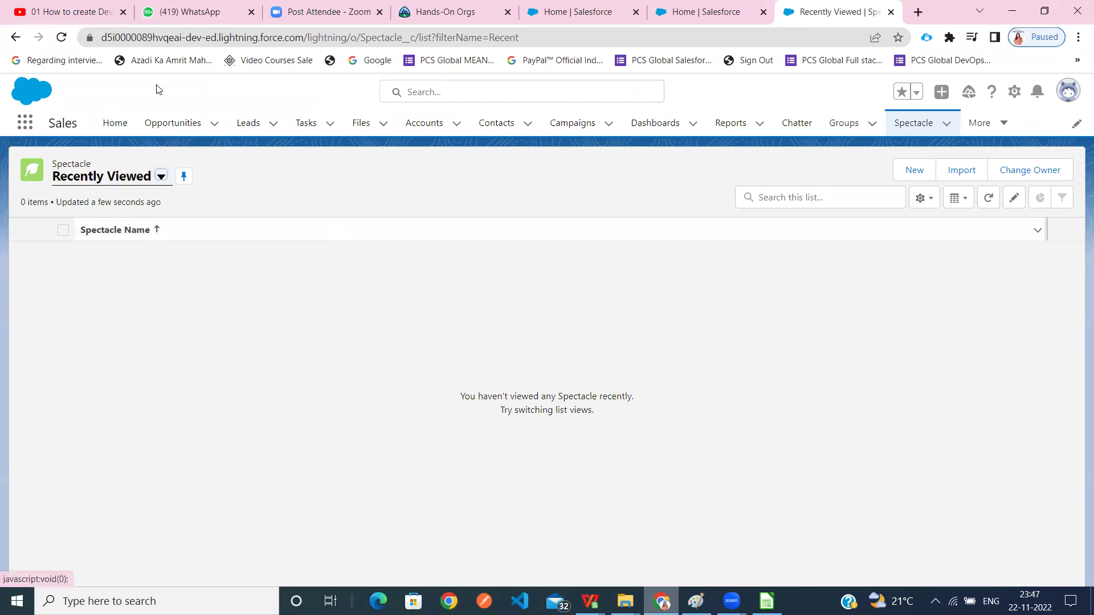
{"action": "left_click", "coordinate": [65, 11]}
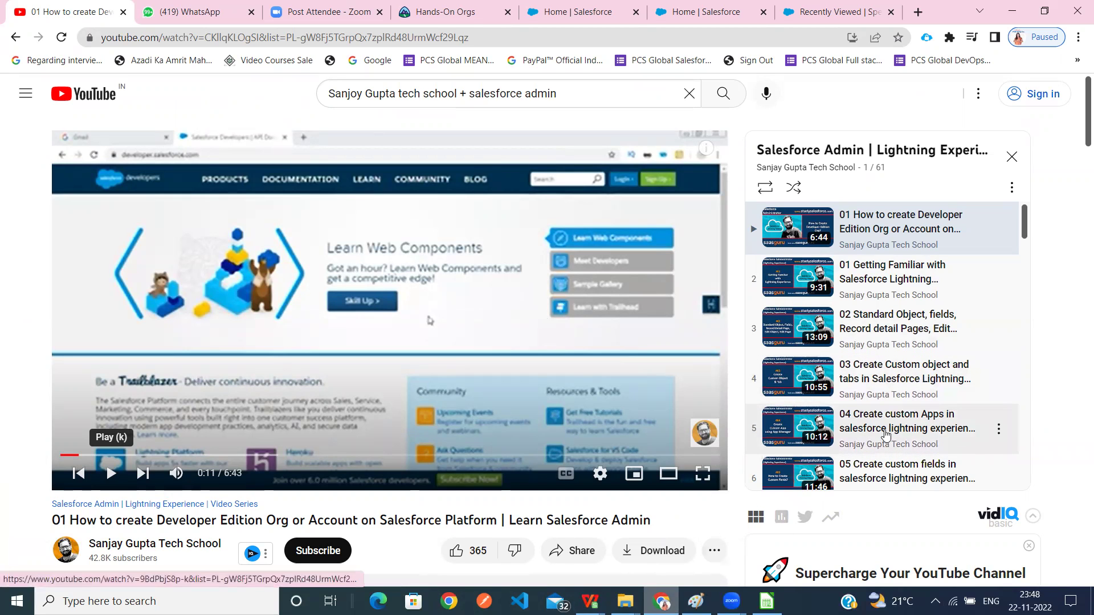
{"action": "key", "text": "alt+Tab"}
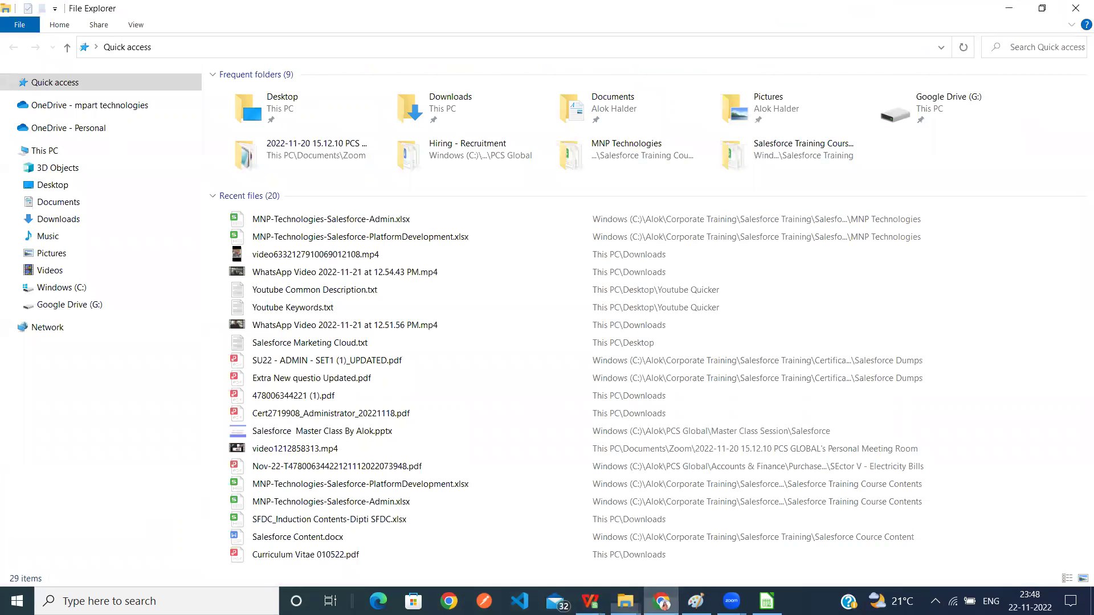
{"action": "key", "text": "alt+Tab"}
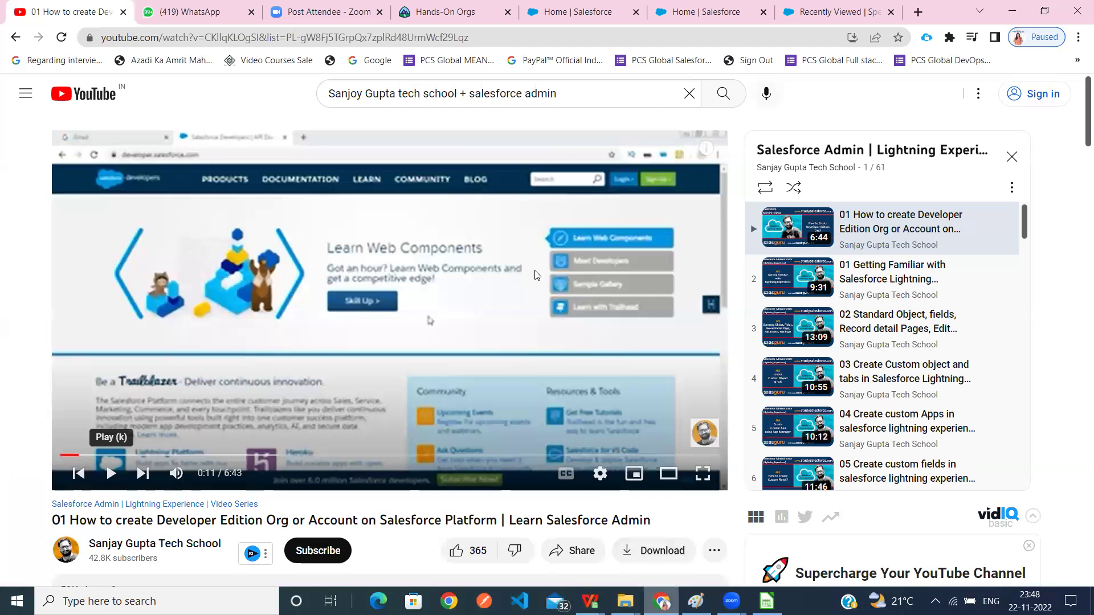
{"action": "left_click", "coordinate": [834, 12]}
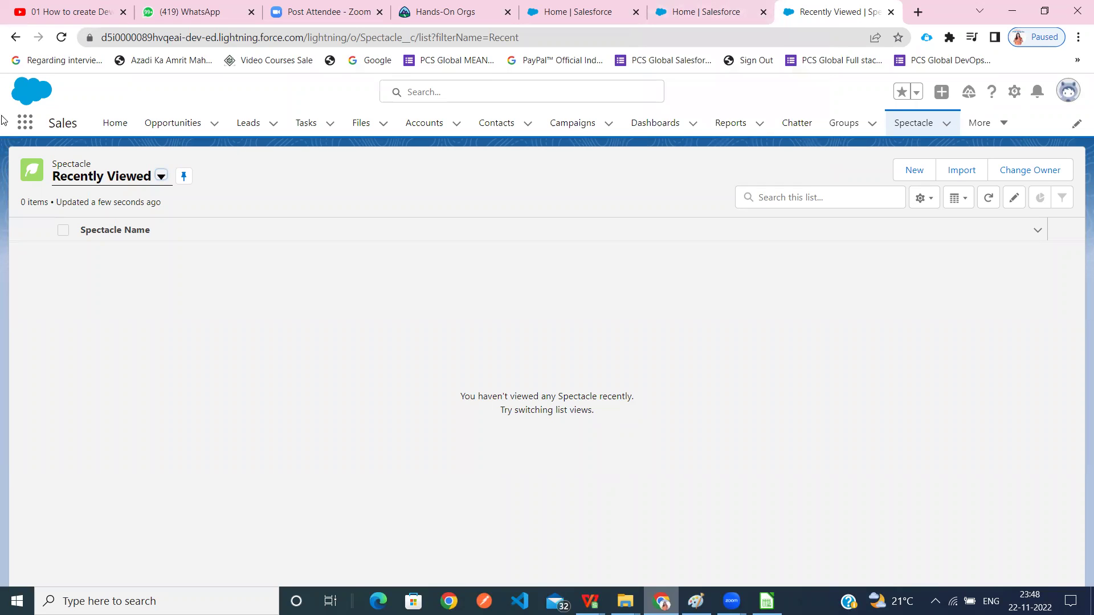
Step: Expand the App Launcher to View All and scroll the full list down to Spectacle
{"action": "left_click", "coordinate": [24, 126]}
{"action": "left_click", "coordinate": [23, 125]}
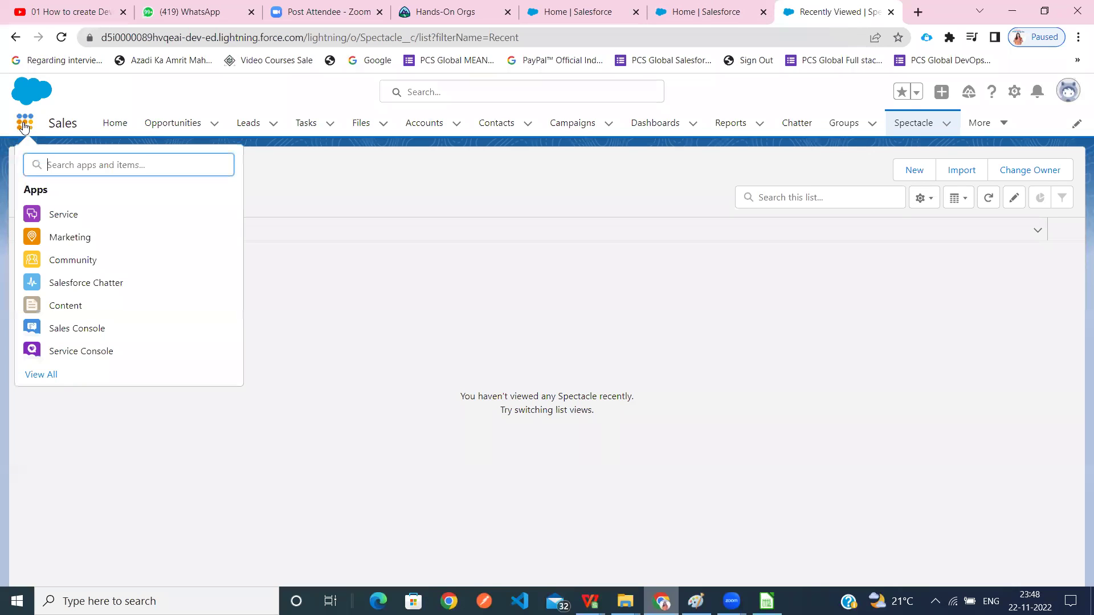
{"action": "left_click", "coordinate": [46, 374]}
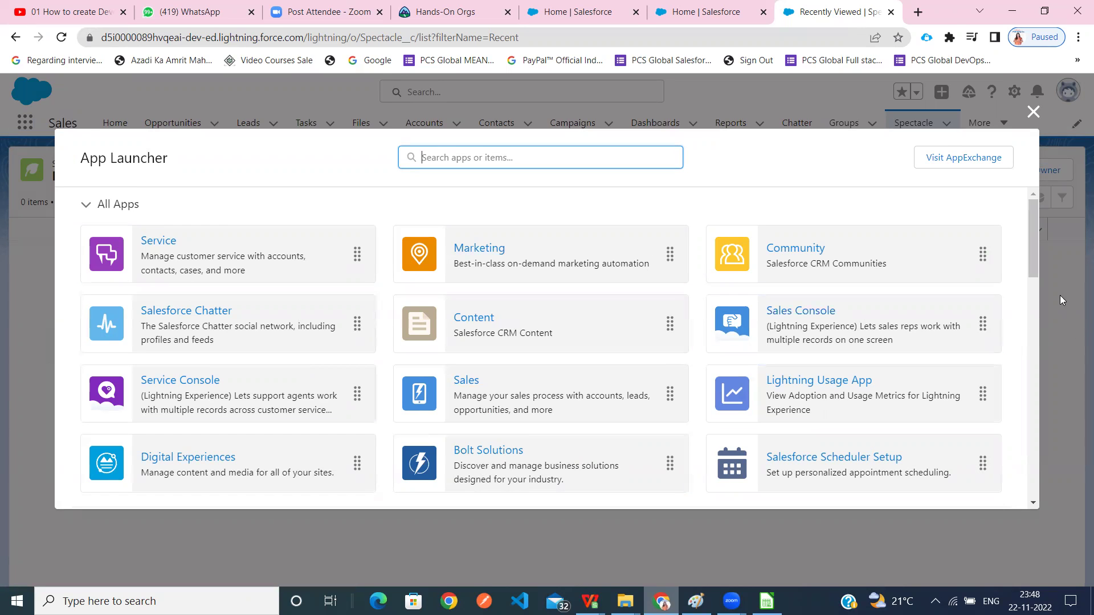
{"action": "left_click_drag", "start_coordinate": [1033, 262], "coordinate": [1022, 195]}
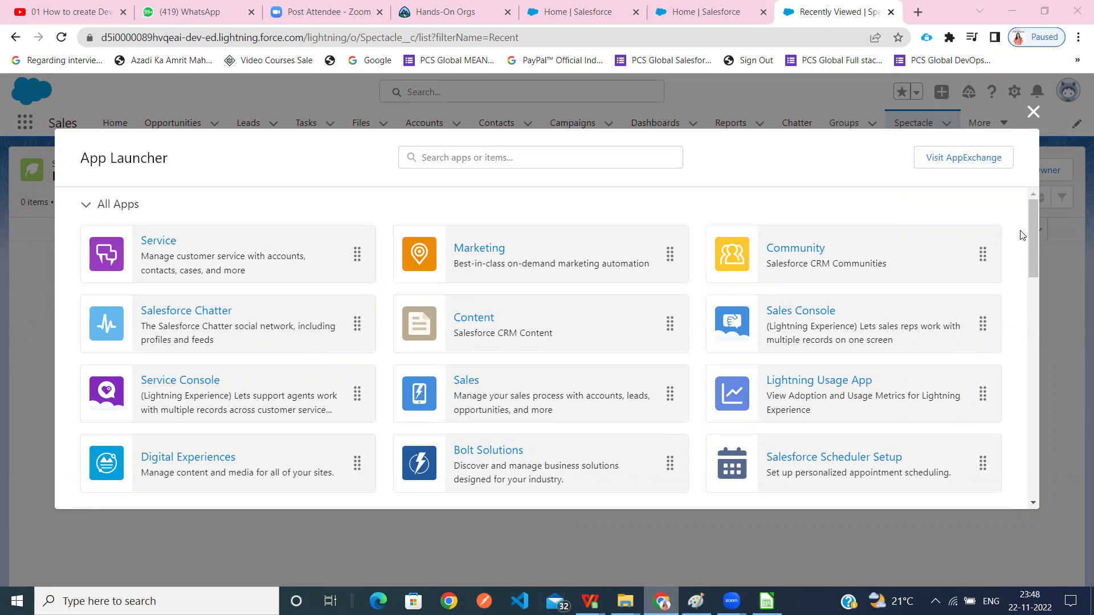
{"action": "left_click_drag", "start_coordinate": [1034, 255], "coordinate": [1045, 126]}
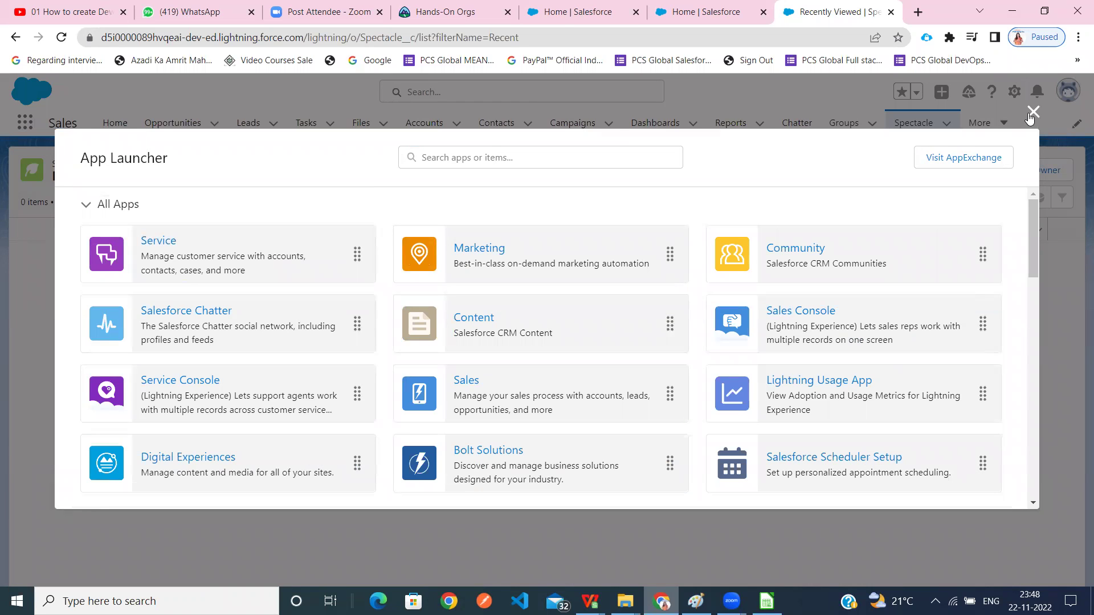
{"action": "left_click", "coordinate": [609, 159]}
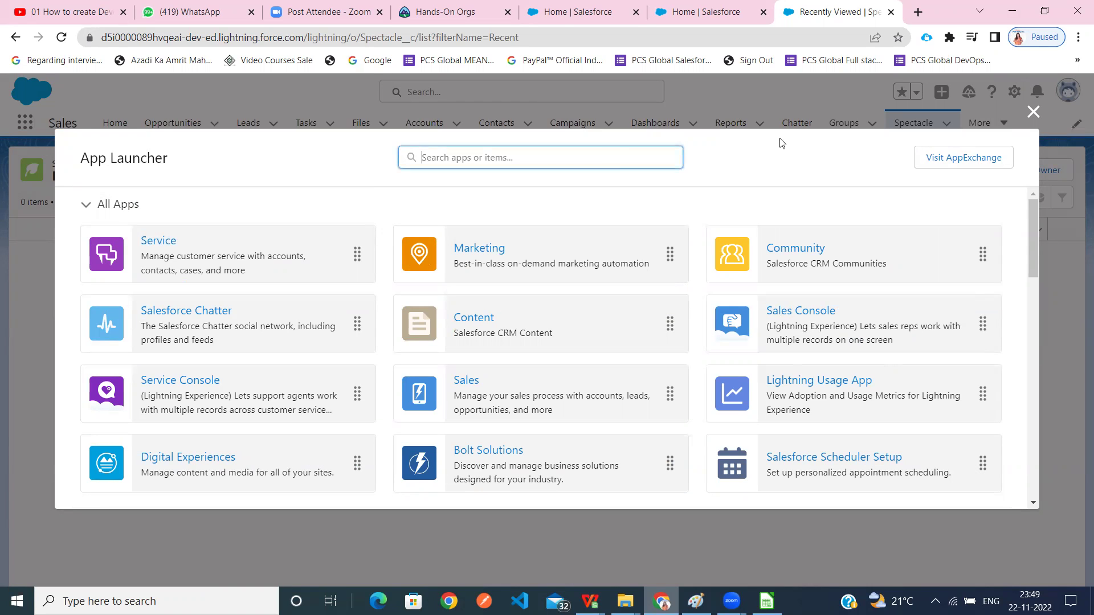
Step: Browse the AppExchange store, then close it to return to the empty Spectacle list
{"action": "left_click", "coordinate": [963, 159]}
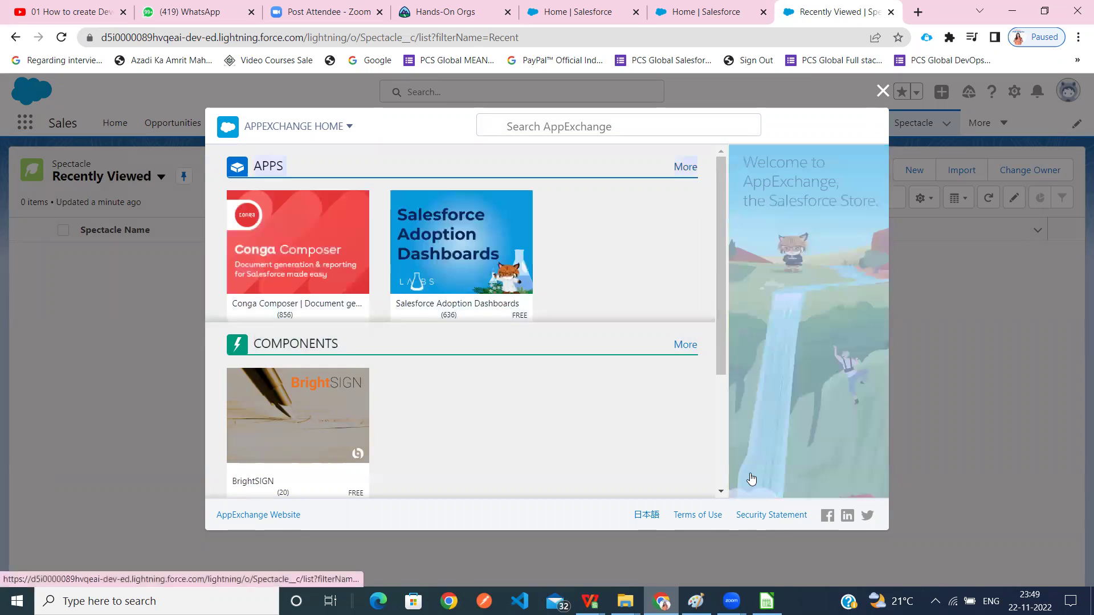
{"action": "left_click_drag", "start_coordinate": [721, 335], "coordinate": [714, 459]}
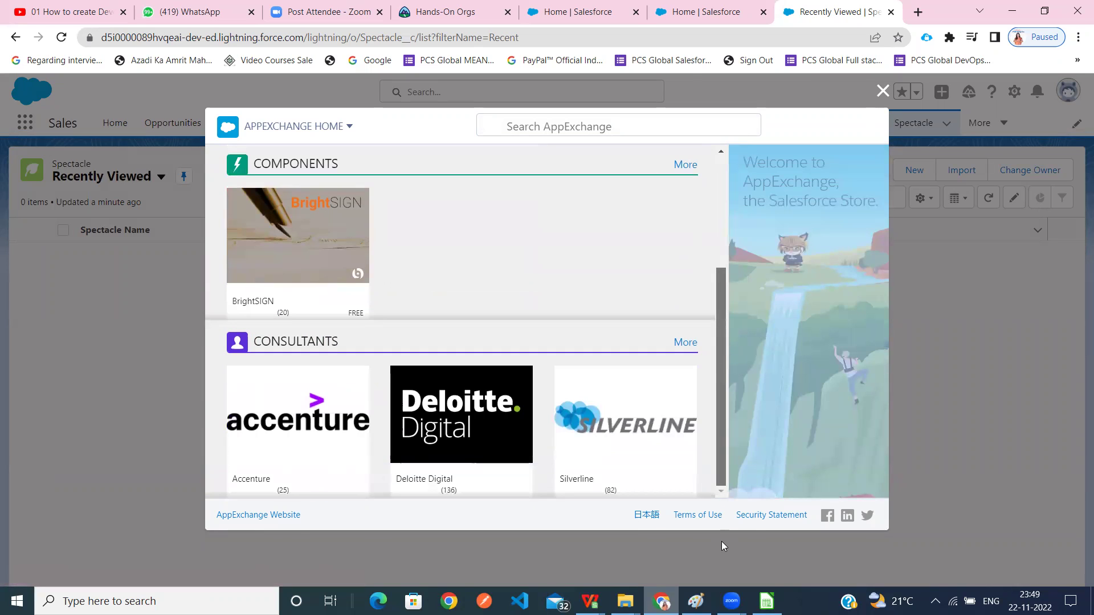
{"action": "left_click_drag", "start_coordinate": [718, 406], "coordinate": [736, 151]}
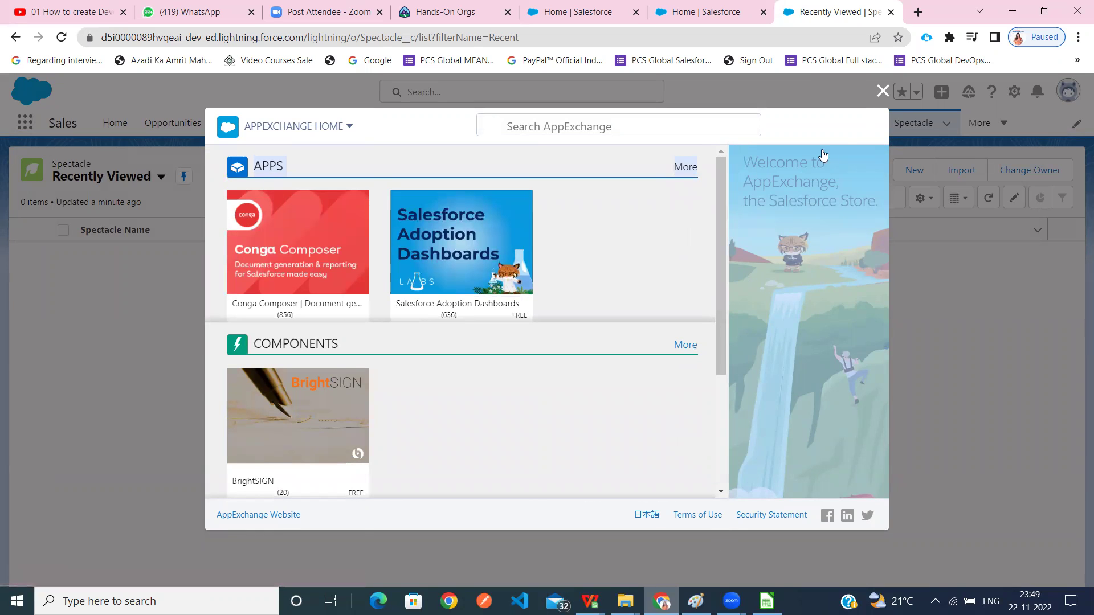
{"action": "left_click", "coordinate": [883, 91]}
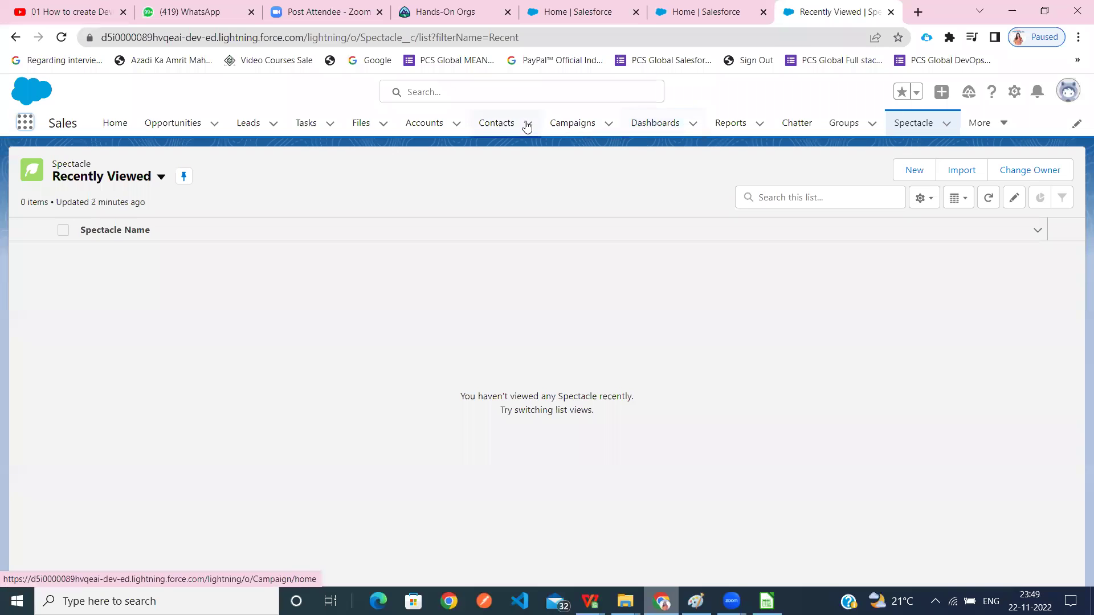
Step: Go to Setup and reach App Manager through a Quick Find search for 'App'
{"action": "left_click", "coordinate": [1014, 94]}
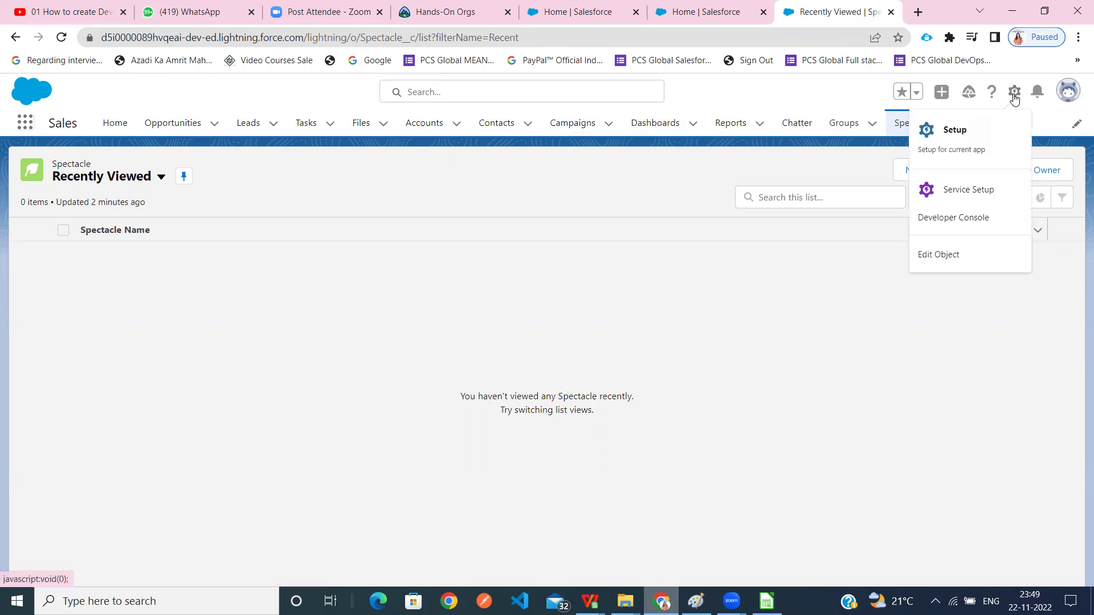
{"action": "left_click", "coordinate": [946, 135]}
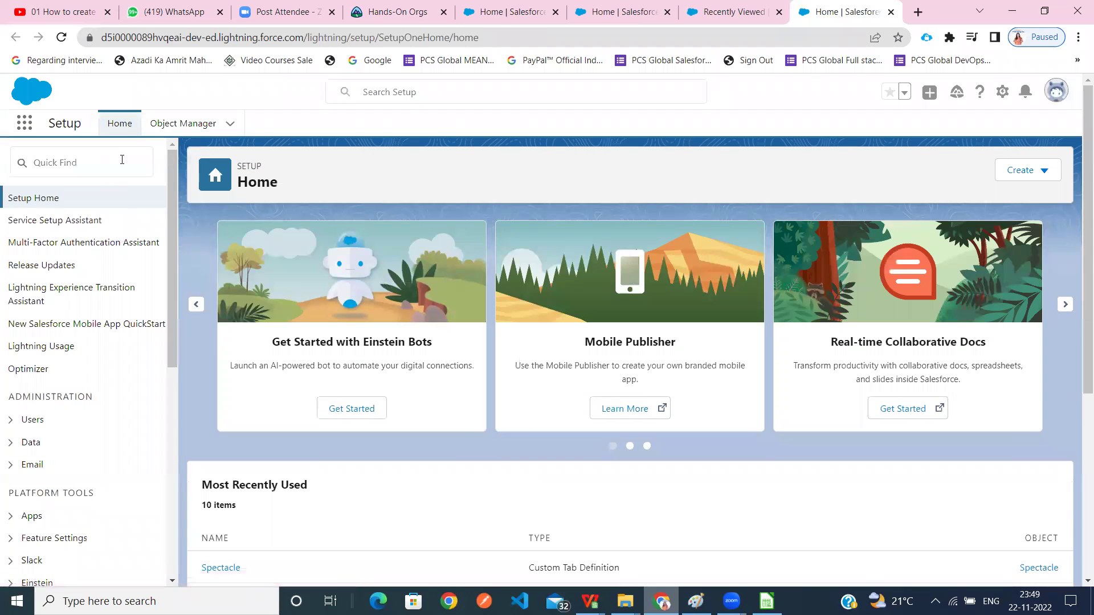
{"action": "left_click", "coordinate": [122, 159]}
{"action": "type", "text": "A"}
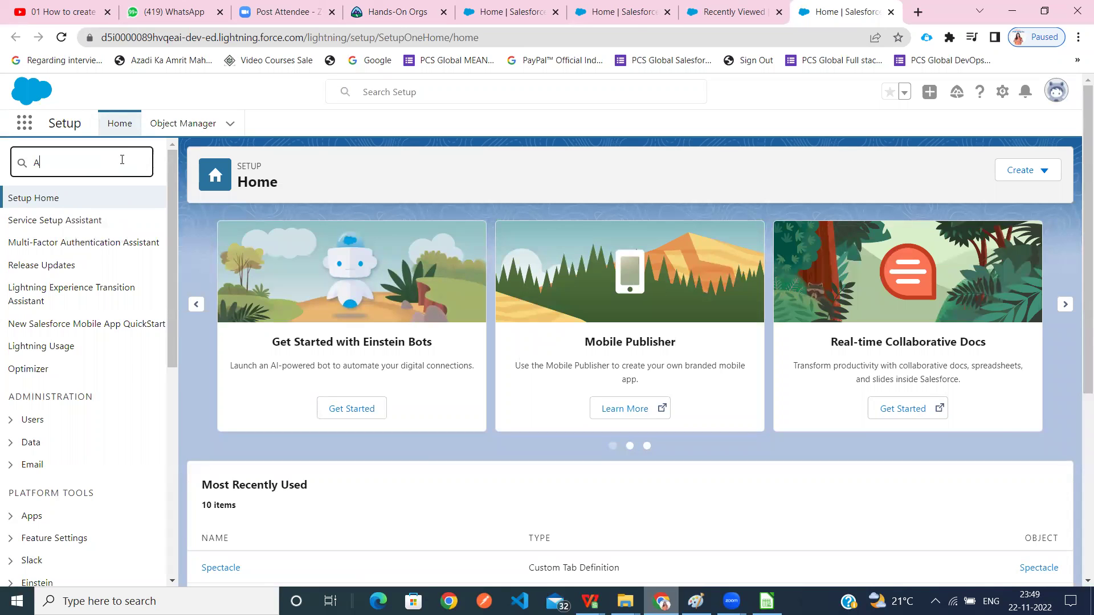
{"action": "type", "text": "pp"}
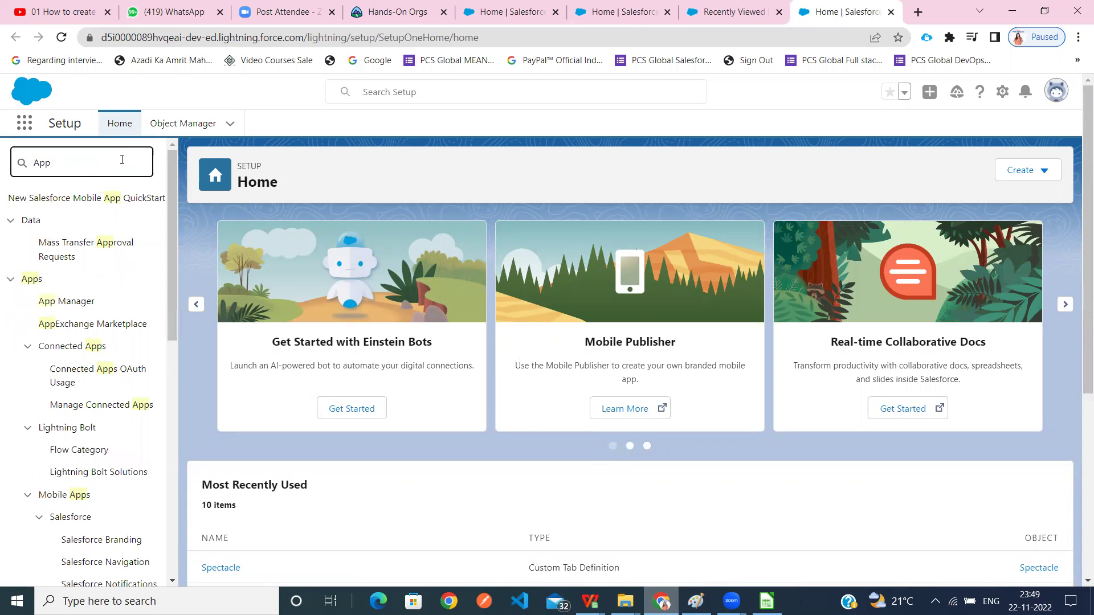
{"action": "left_click", "coordinate": [75, 302]}
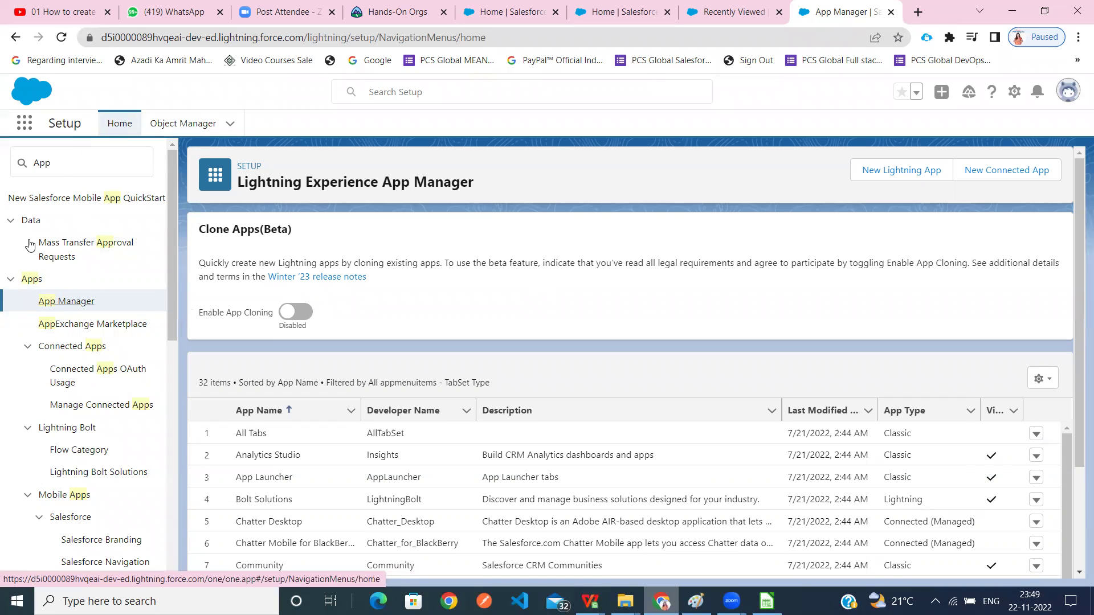
Step: Start a New Lightning App and name it 'Mumbai City Guide App'
{"action": "left_click", "coordinate": [881, 172]}
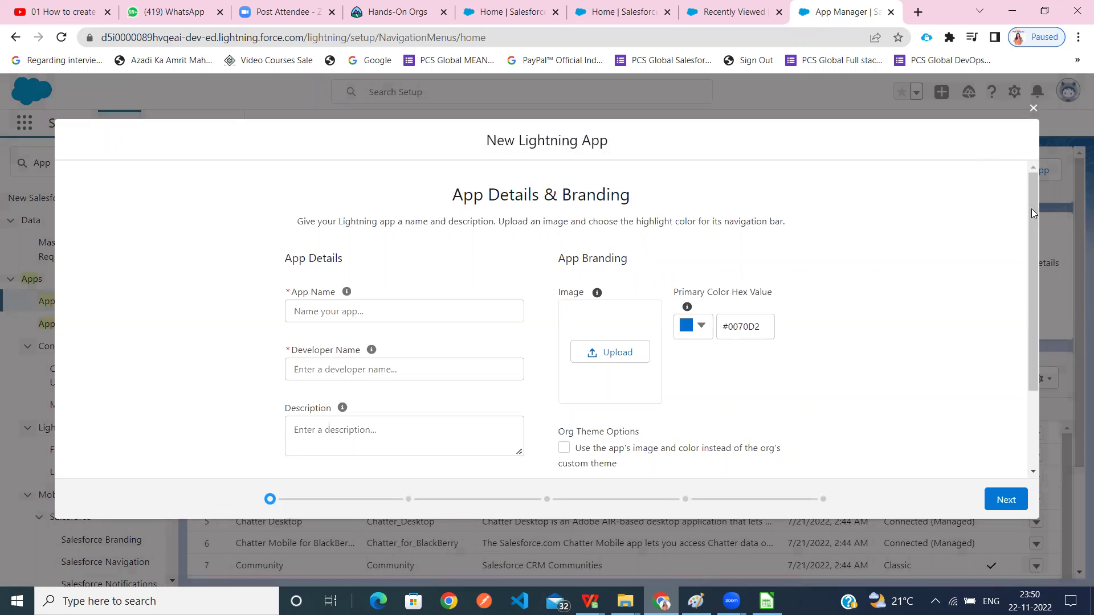
{"action": "scroll", "coordinate": [1032, 212], "scroll_direction": "down", "scroll_amount": 2}
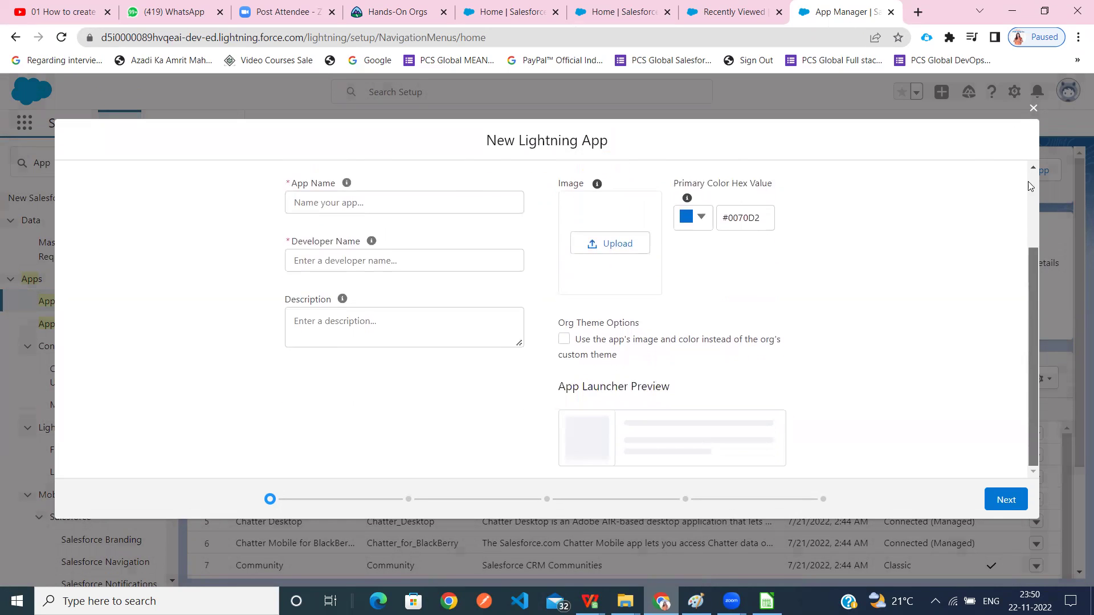
{"action": "scroll", "coordinate": [1029, 186], "scroll_direction": "up", "scroll_amount": 2}
{"action": "left_click", "coordinate": [398, 311]}
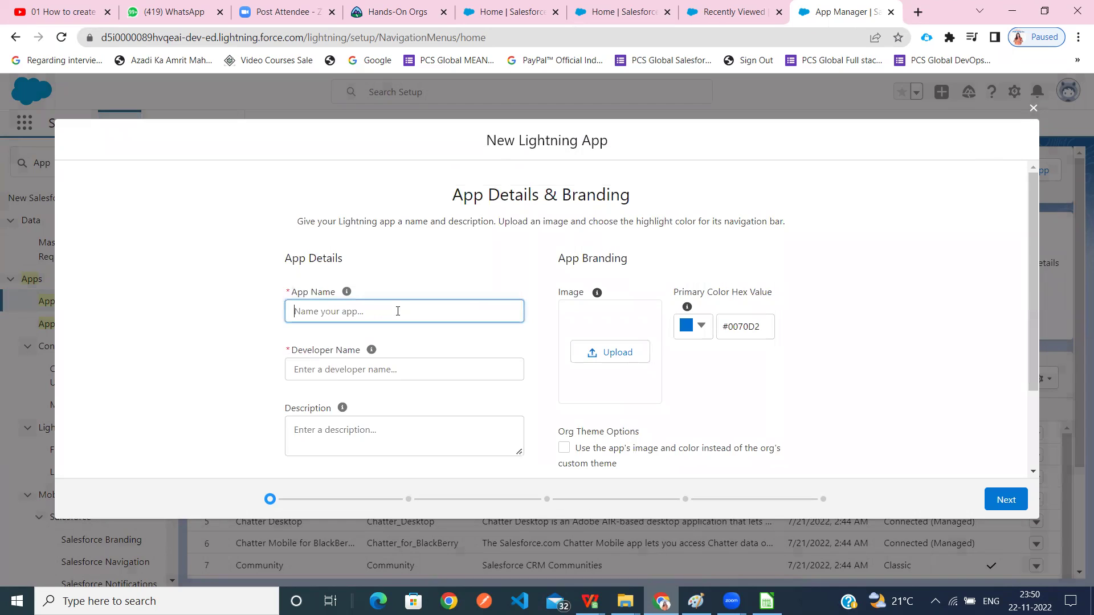
{"action": "type", "text": "Mumbai City Guide App"}
Step: Let the developer name auto-fill, add a description, and choose to upload a logo image
{"action": "left_click", "coordinate": [388, 369]}
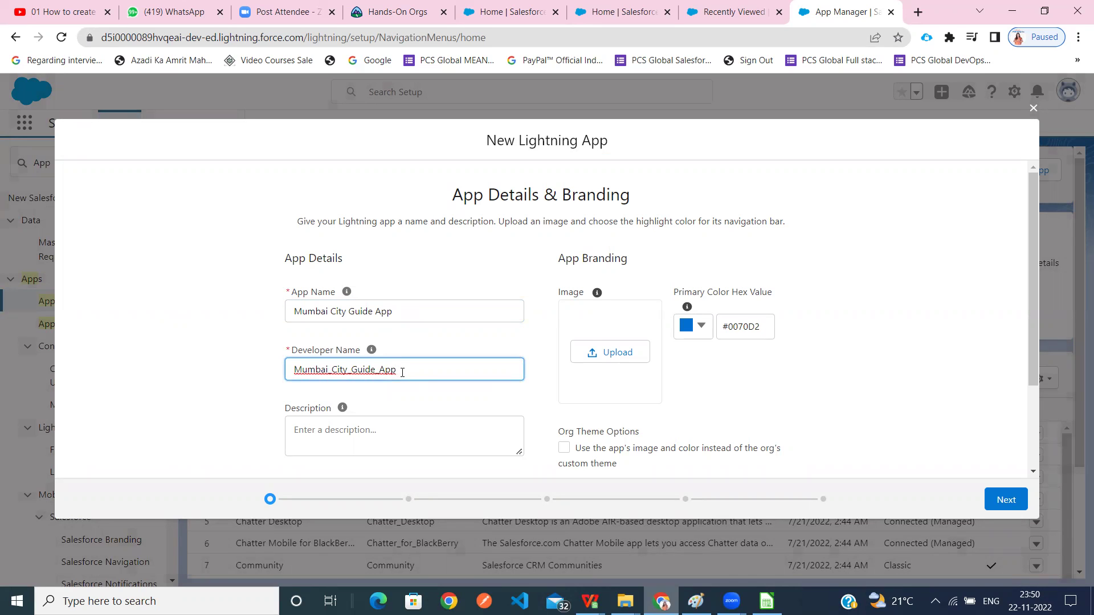
{"action": "left_click", "coordinate": [372, 431]}
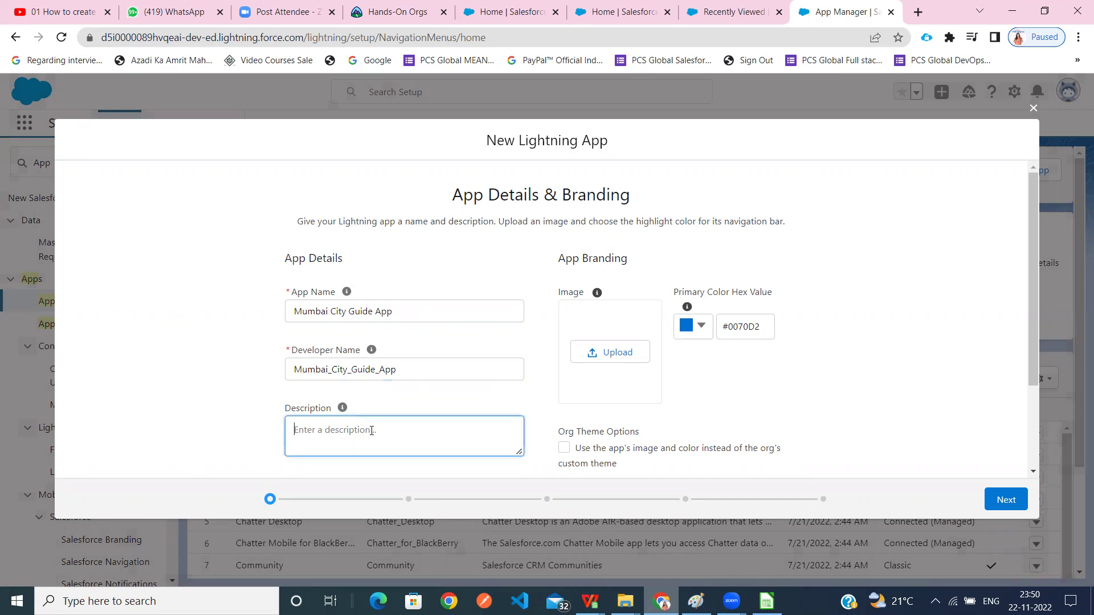
{"action": "type", "text": "Developed By Devendra"}
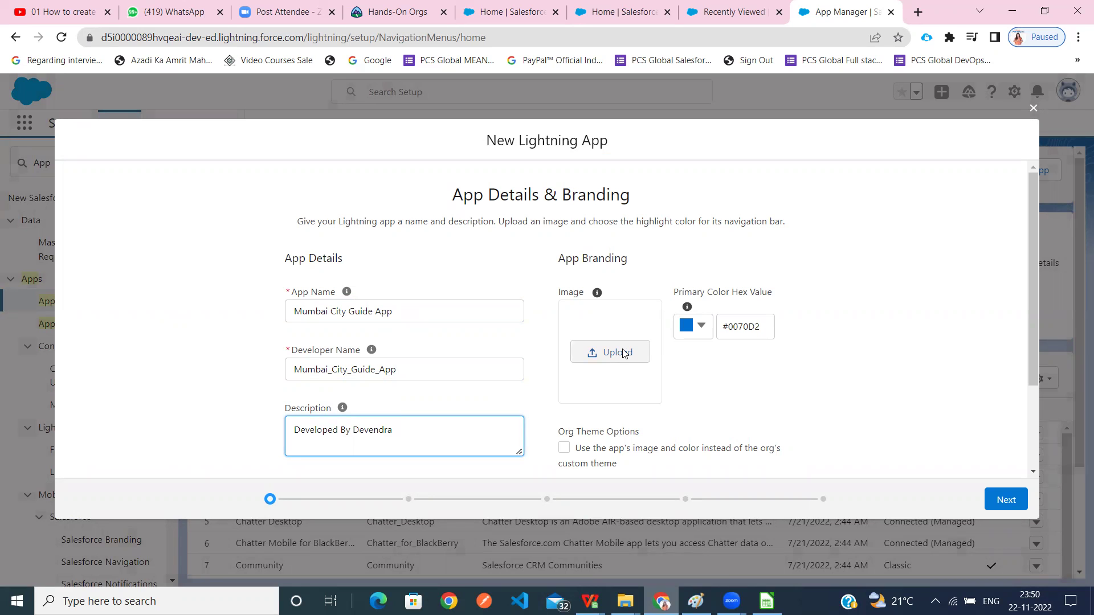
{"action": "left_click", "coordinate": [621, 355]}
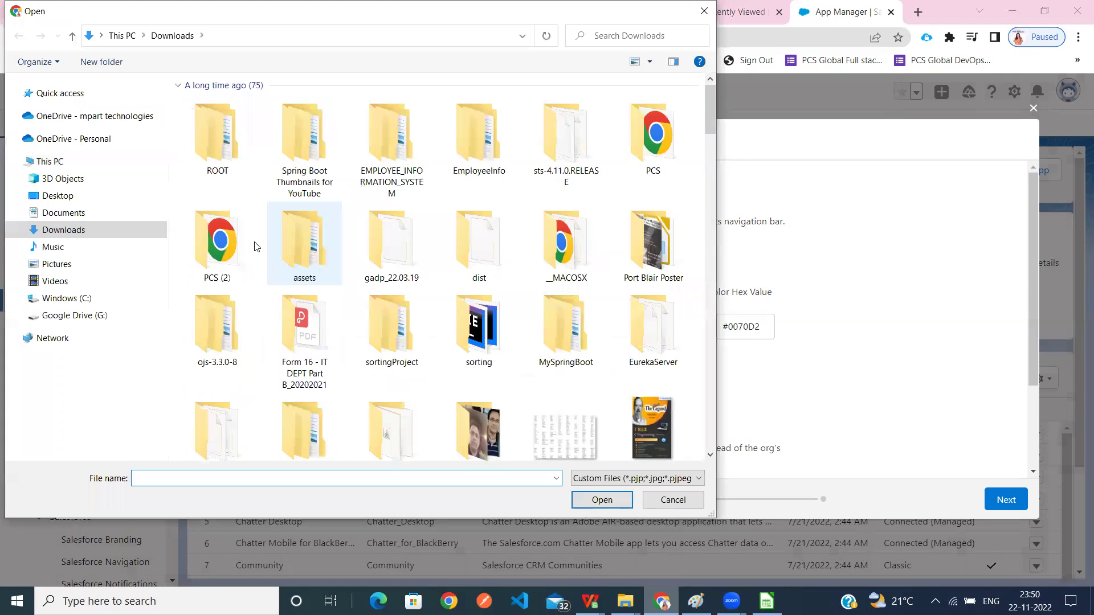
Step: Upload java-constructor.png from the Desktop as the app logo
{"action": "left_click", "coordinate": [68, 195]}
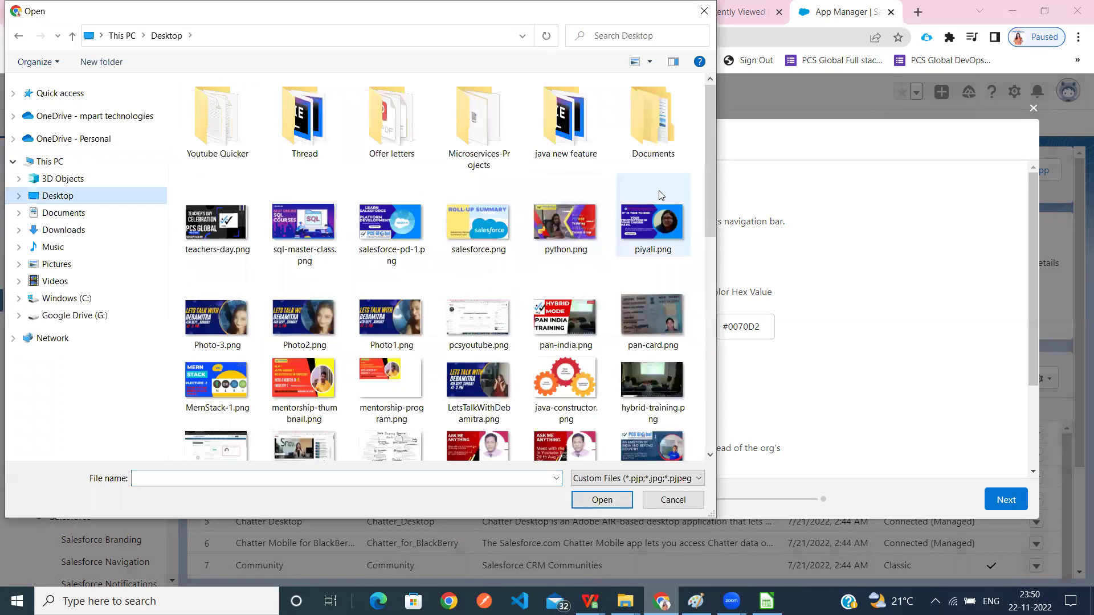
{"action": "scroll", "coordinate": [687, 267], "scroll_direction": "down", "scroll_amount": 10}
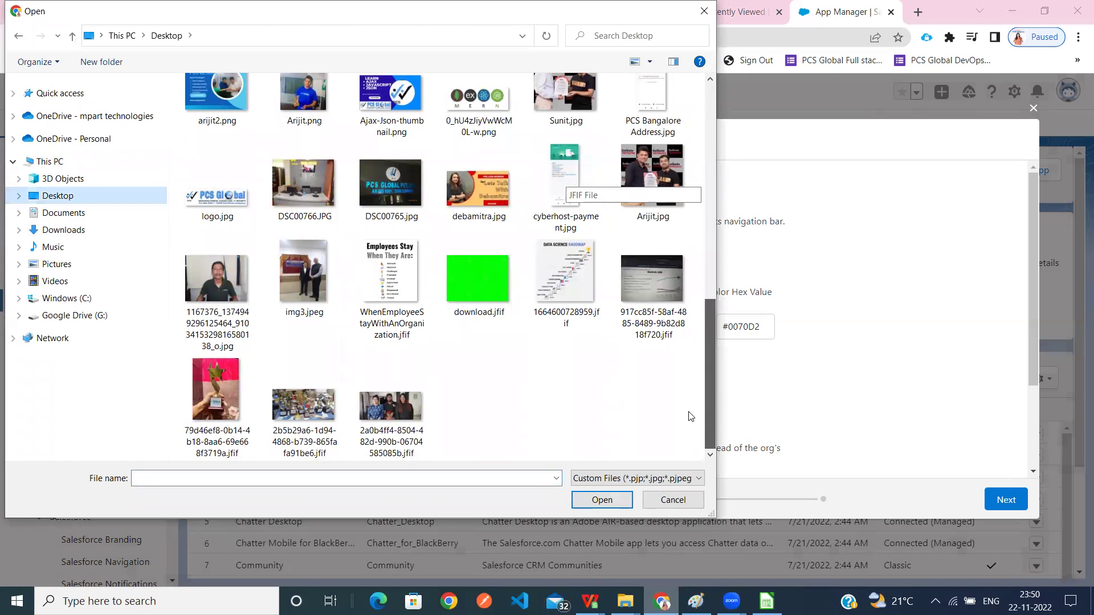
{"action": "scroll", "coordinate": [686, 329], "scroll_direction": "up", "scroll_amount": 3}
{"action": "scroll", "coordinate": [687, 328], "scroll_direction": "up", "scroll_amount": 1}
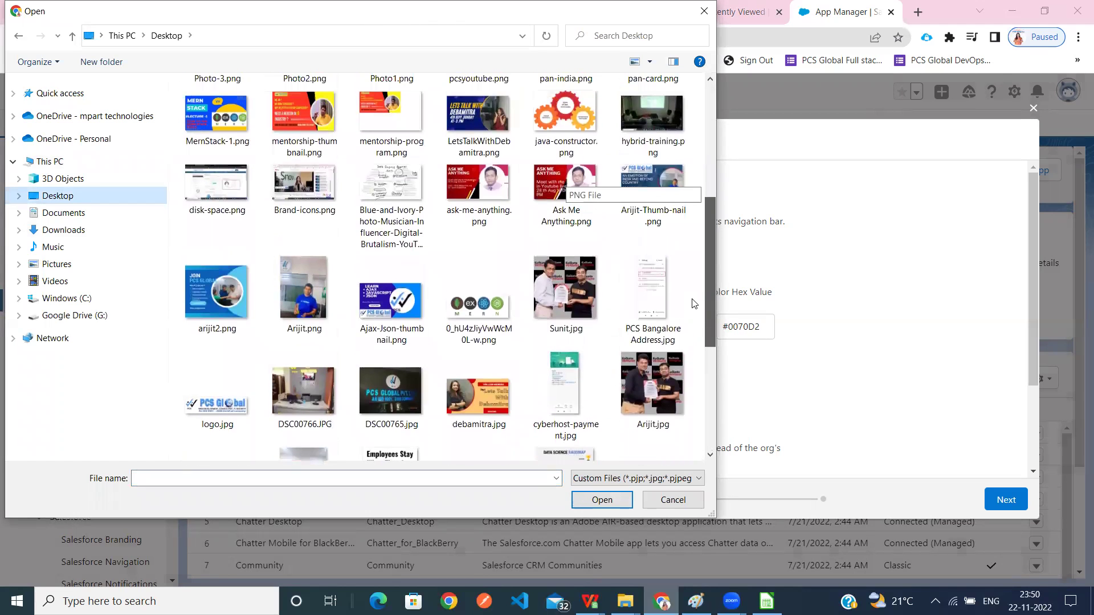
{"action": "scroll", "coordinate": [692, 297], "scroll_direction": "up", "scroll_amount": 1}
{"action": "scroll", "coordinate": [694, 272], "scroll_direction": "up", "scroll_amount": 2}
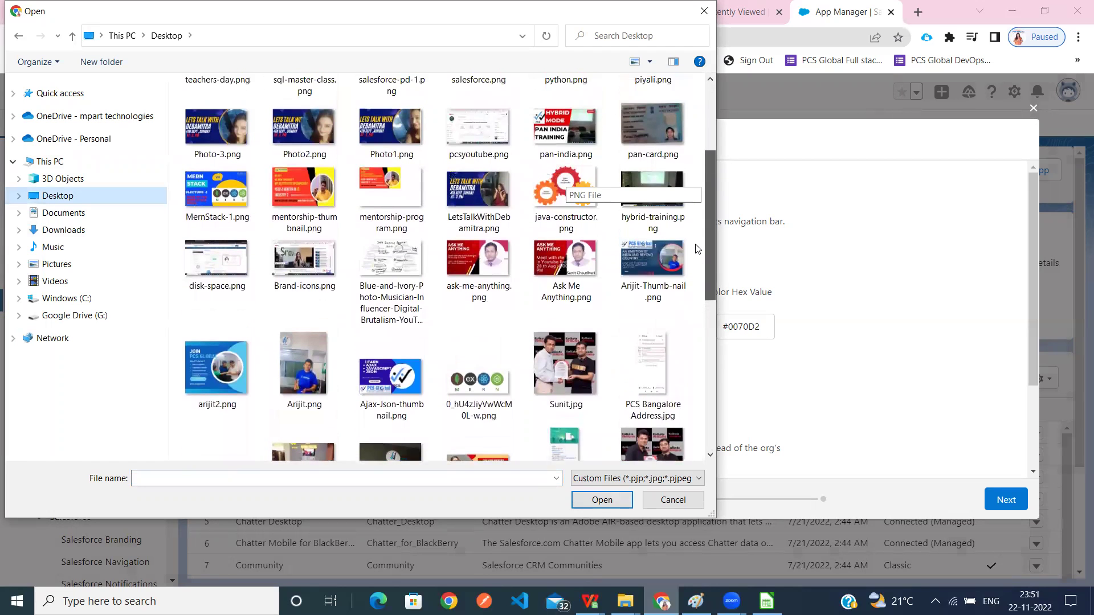
{"action": "double_click", "coordinate": [564, 262]}
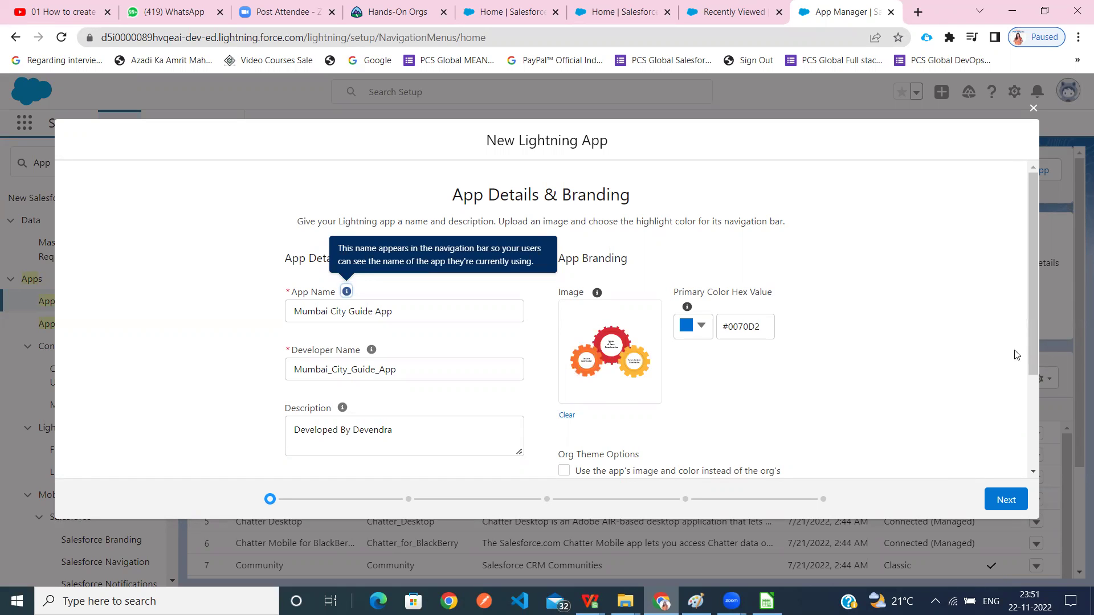
Step: Move past the app details, app options and utility items, keeping the defaults
{"action": "left_click_drag", "start_coordinate": [1031, 357], "coordinate": [1019, 527]}
{"action": "left_click", "coordinate": [999, 500]}
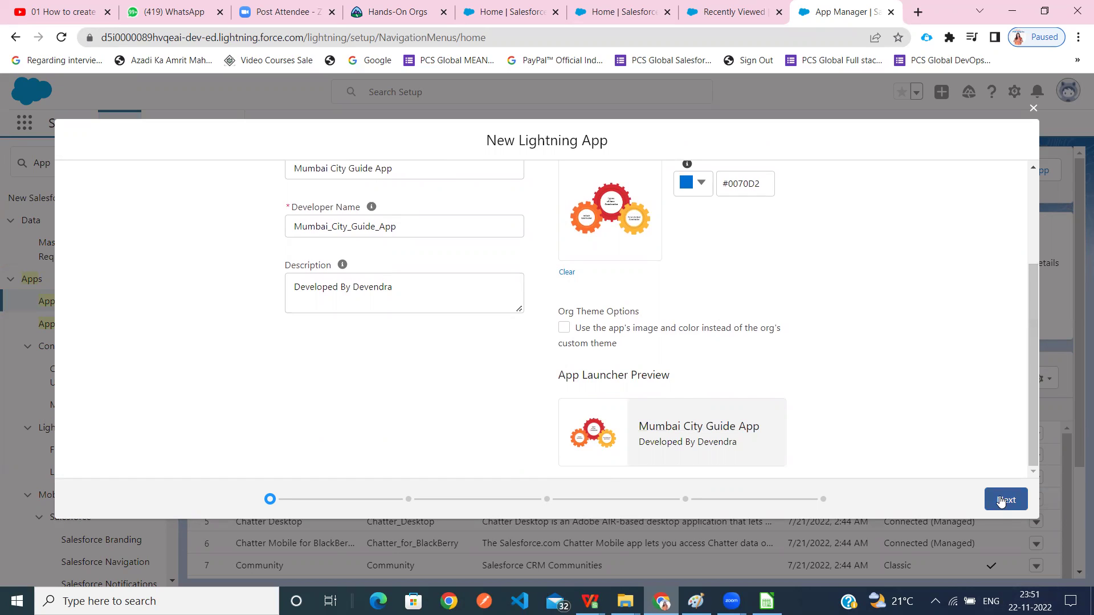
{"action": "left_click", "coordinate": [1001, 500]}
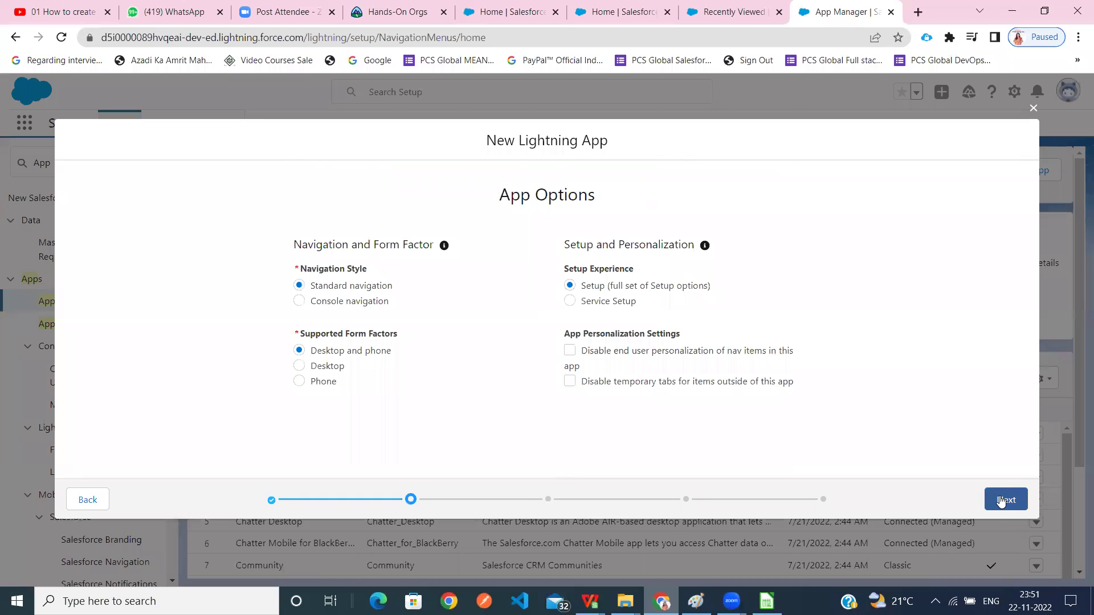
{"action": "left_click", "coordinate": [1002, 502]}
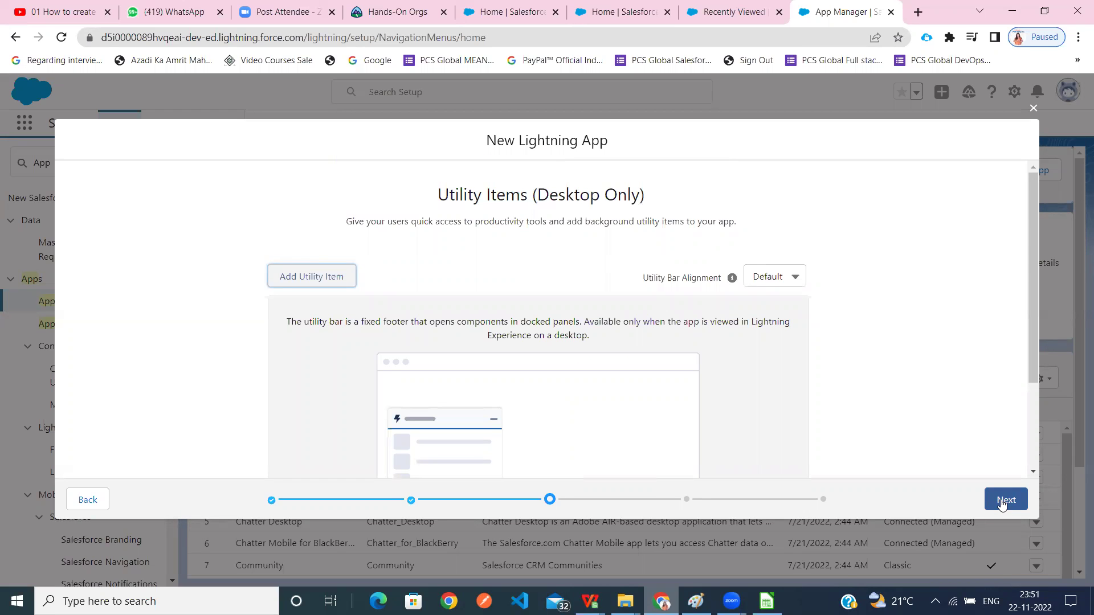
{"action": "left_click", "coordinate": [1002, 501]}
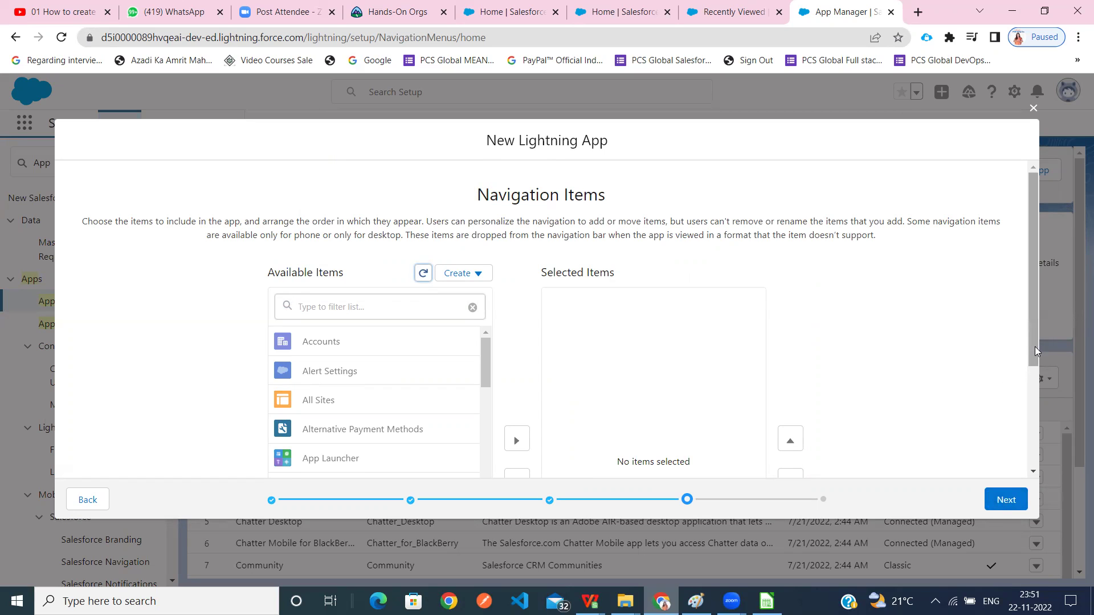
Step: Filter navigation items for 'Mum' and clear it, then Save & Finish with default profiles
{"action": "left_click_drag", "start_coordinate": [1030, 358], "coordinate": [1039, 512]}
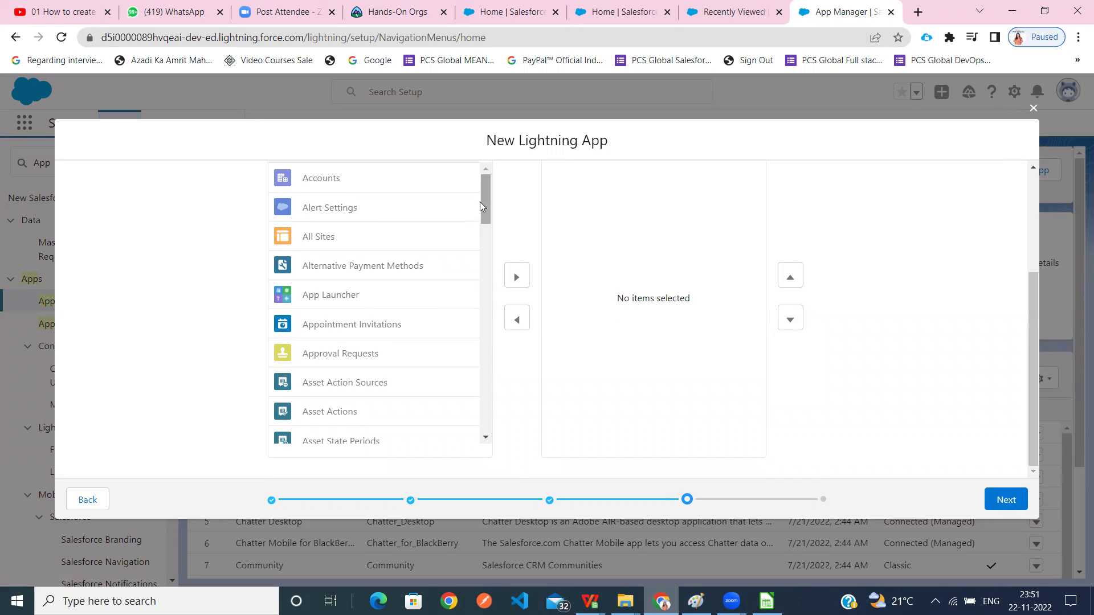
{"action": "left_click_drag", "start_coordinate": [479, 205], "coordinate": [500, 278]}
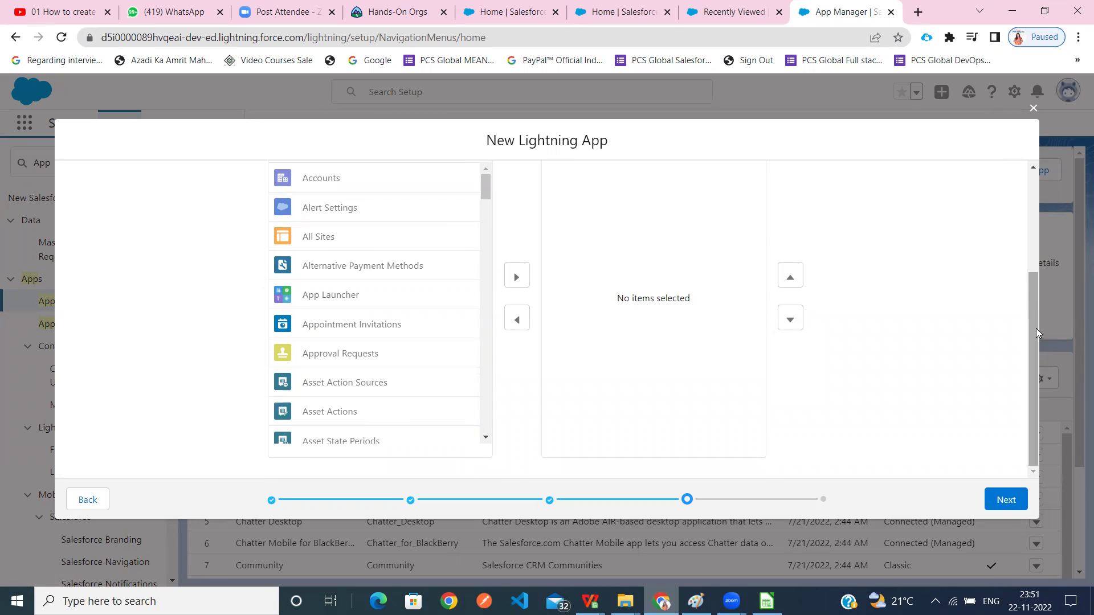
{"action": "left_click_drag", "start_coordinate": [1036, 333], "coordinate": [1035, 232]}
{"action": "left_click", "coordinate": [430, 300]}
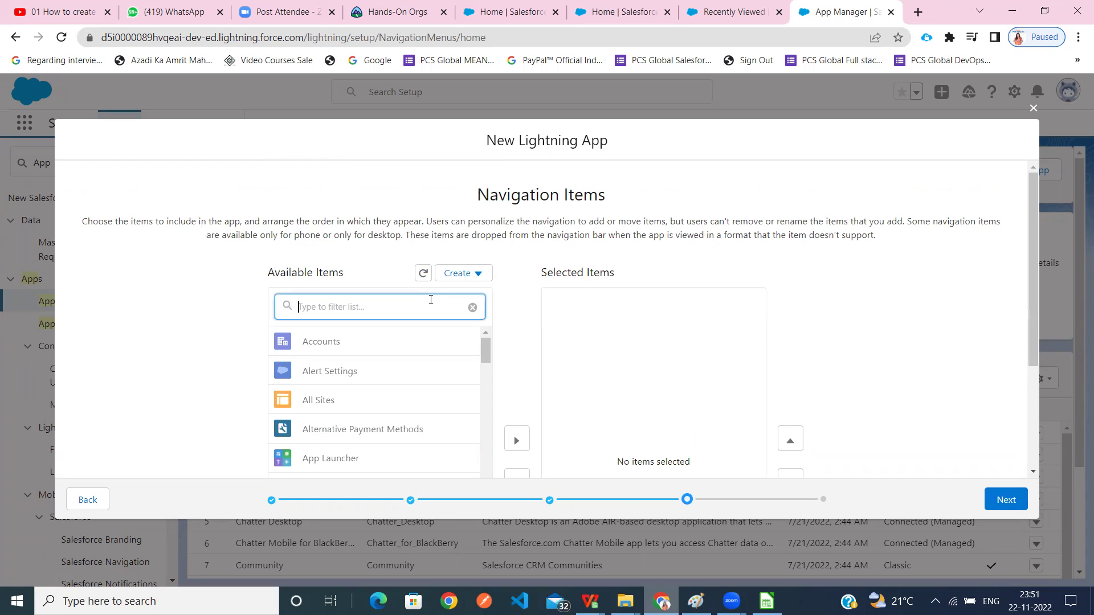
{"action": "type", "text": "Mum"}
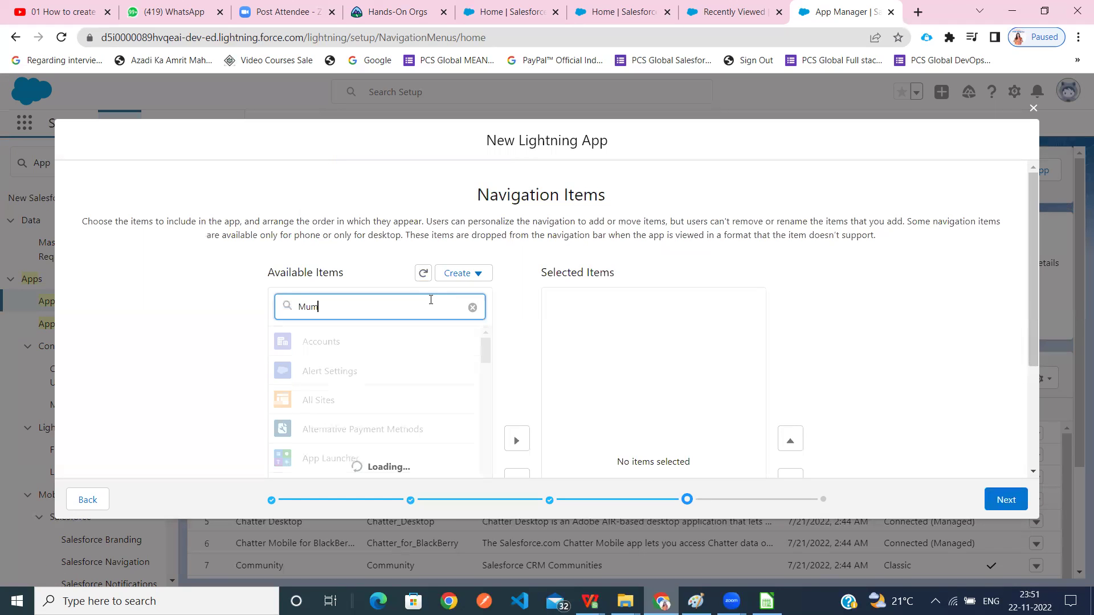
{"action": "key", "text": "BackSpace"}
{"action": "key", "text": "BackSpace"}
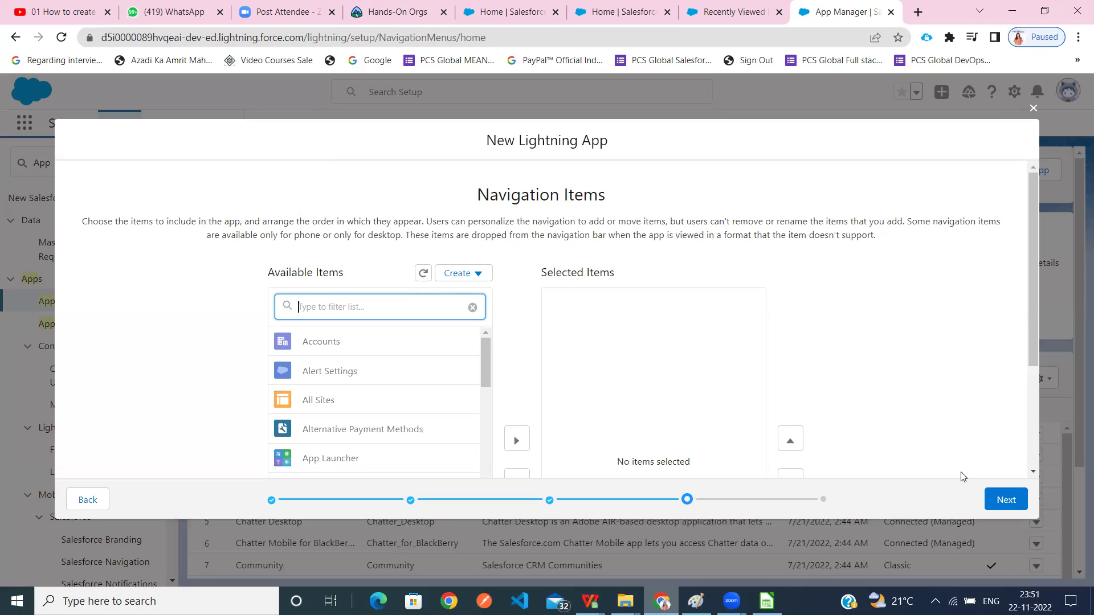
{"action": "left_click", "coordinate": [989, 501]}
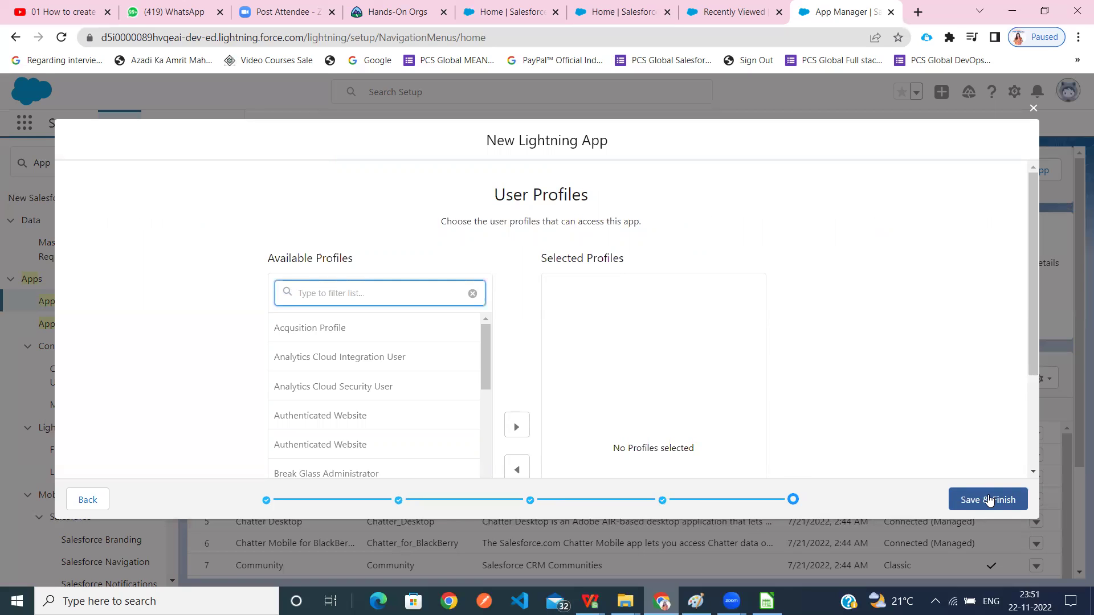
{"action": "left_click", "coordinate": [989, 500]}
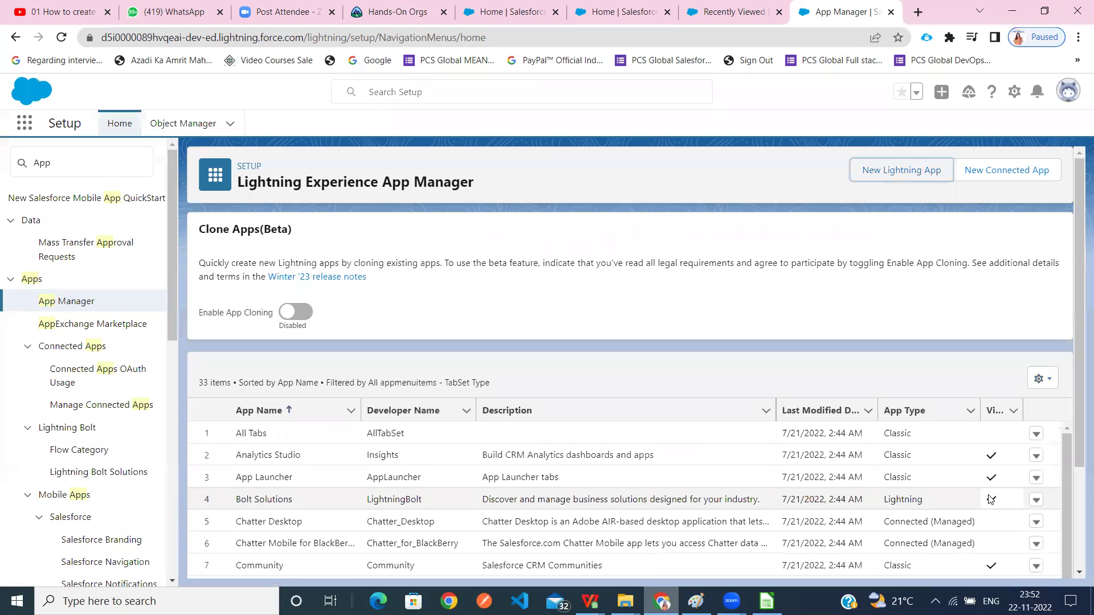
{"action": "left_click", "coordinate": [990, 500]}
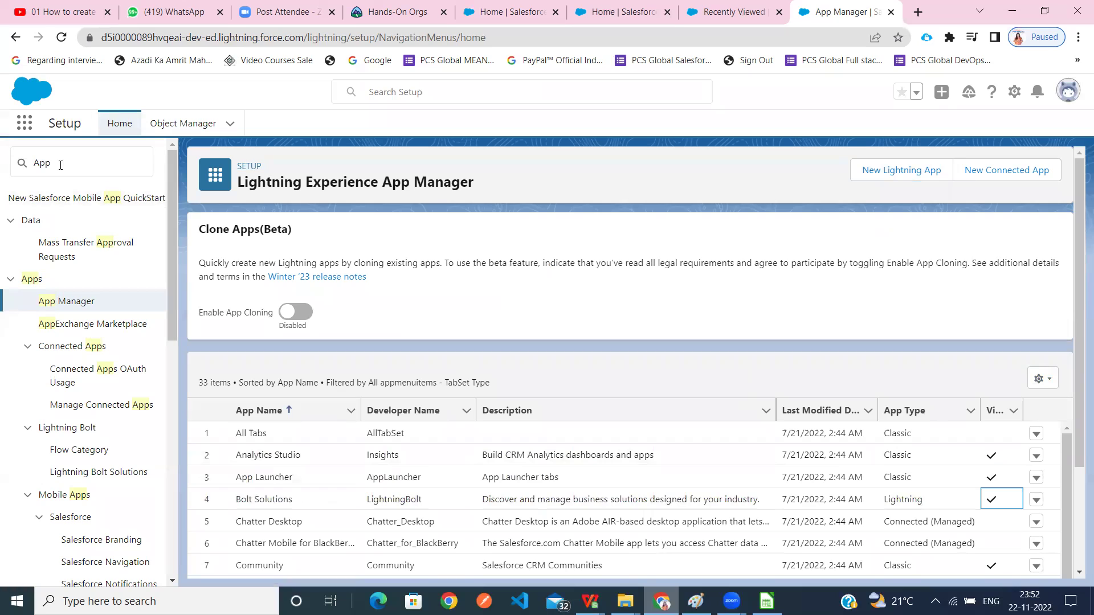
{"action": "left_click", "coordinate": [21, 125]}
{"action": "left_click", "coordinate": [22, 125]}
{"action": "left_click", "coordinate": [23, 126]}
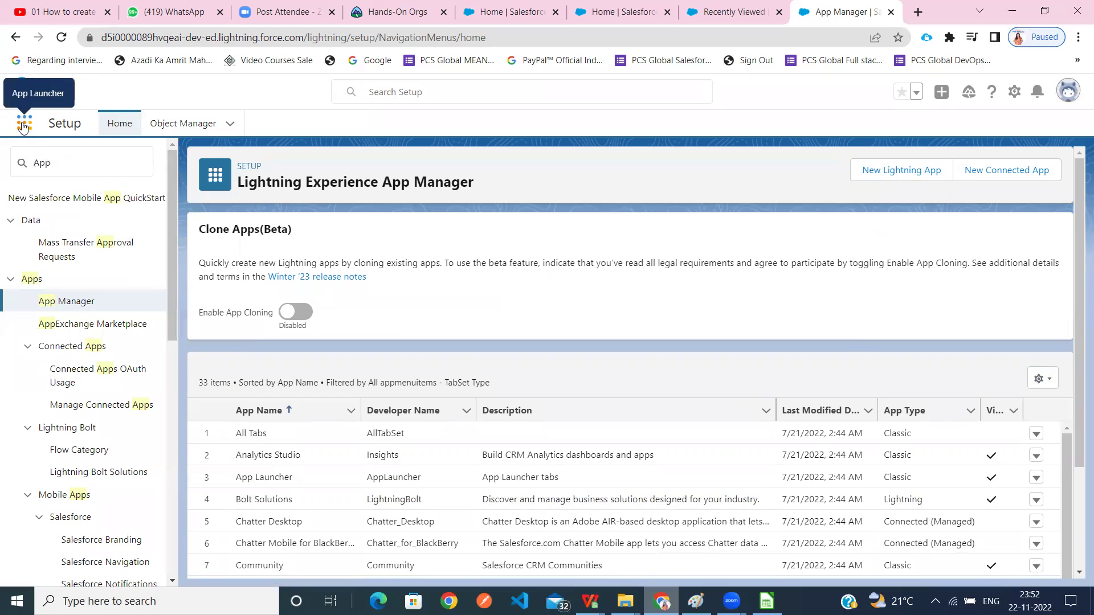
{"action": "left_click", "coordinate": [23, 126]}
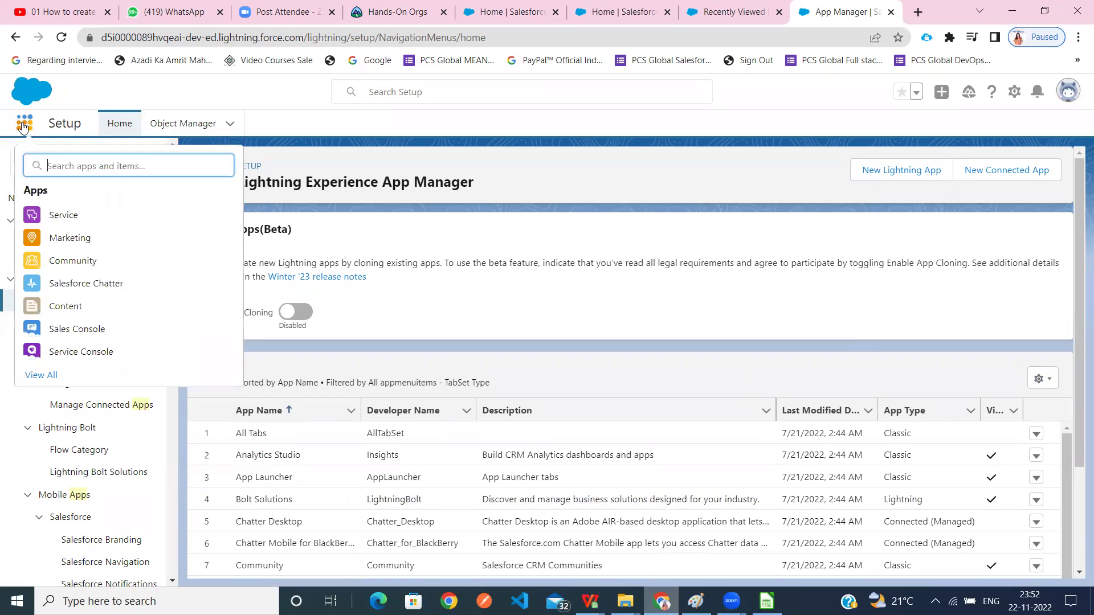
{"action": "left_click", "coordinate": [41, 374]}
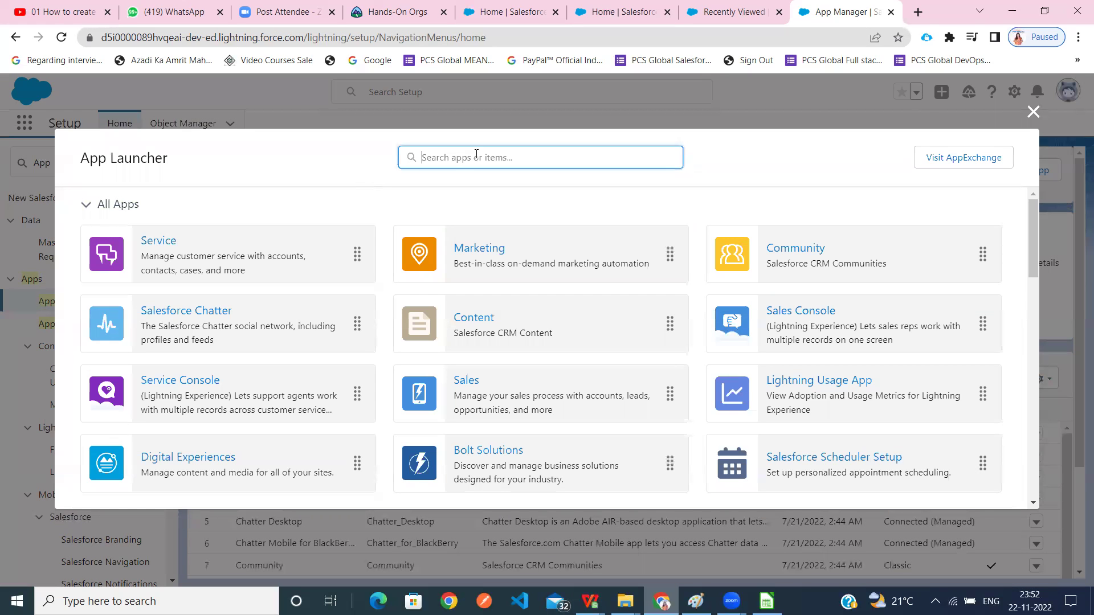
{"action": "type", "text": "Mum"}
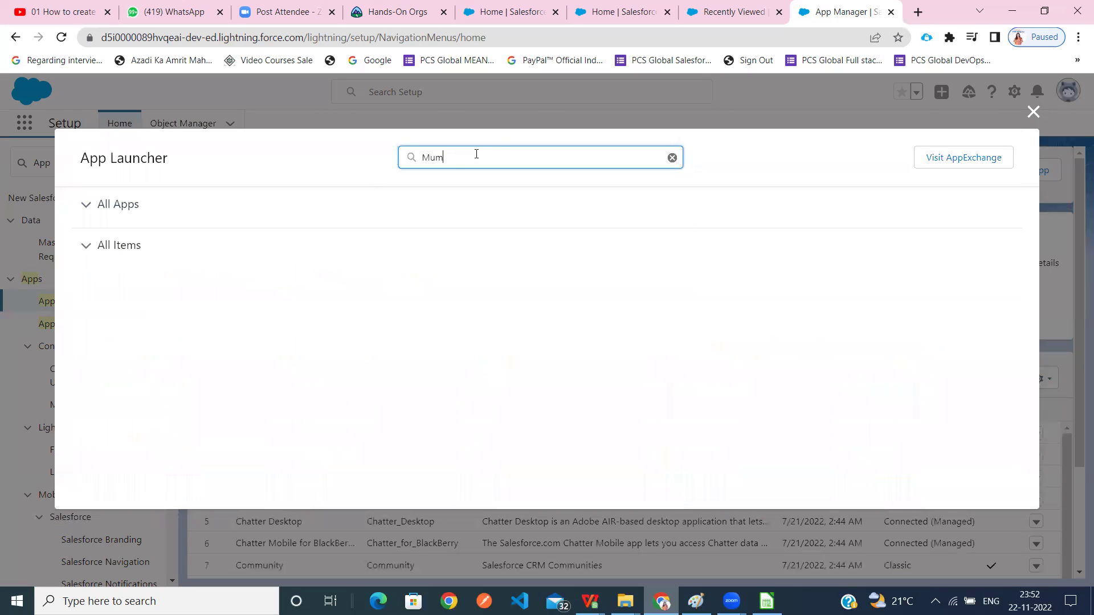
{"action": "left_click", "coordinate": [121, 209]}
{"action": "left_click", "coordinate": [86, 205]}
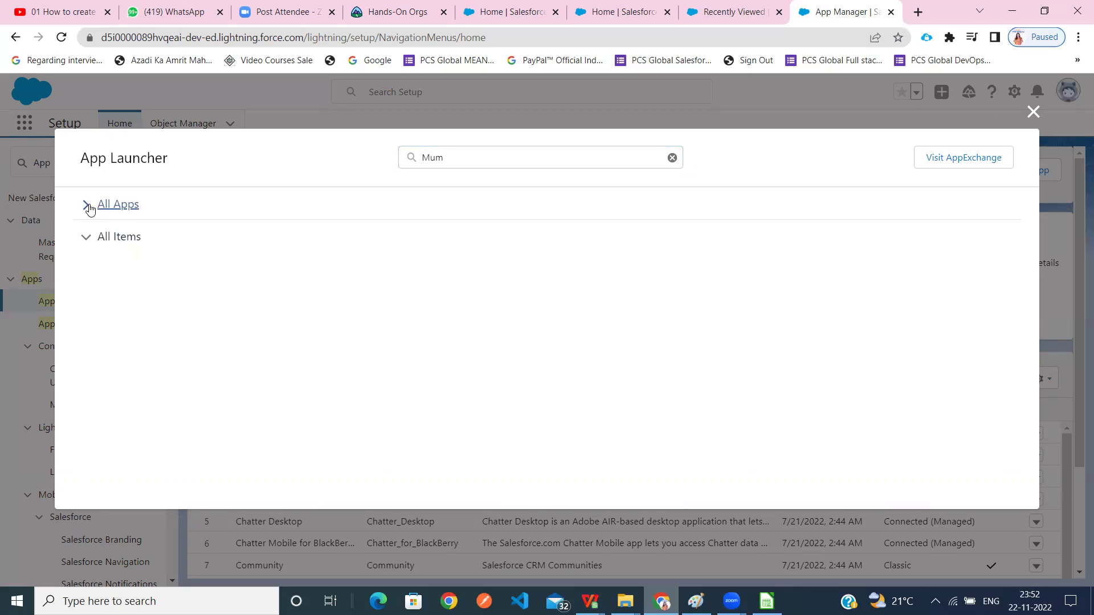
{"action": "left_click", "coordinate": [491, 153]}
{"action": "key", "text": "BackSpace"}
{"action": "key", "text": "BackSpace"}
{"action": "key", "text": "BackSpace"}
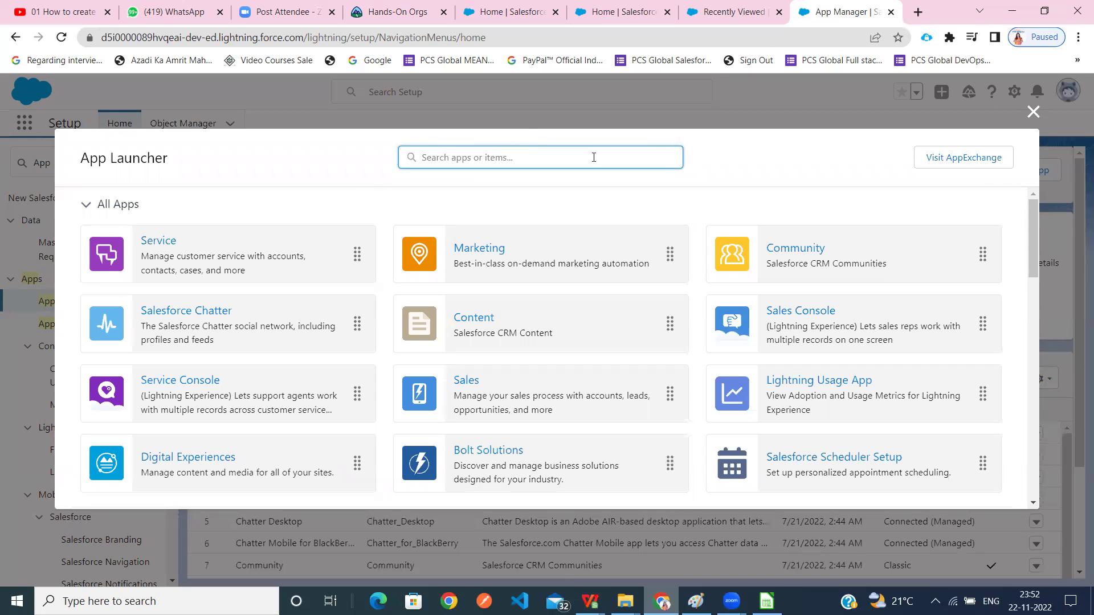
{"action": "left_click_drag", "start_coordinate": [1033, 221], "coordinate": [1039, 358]}
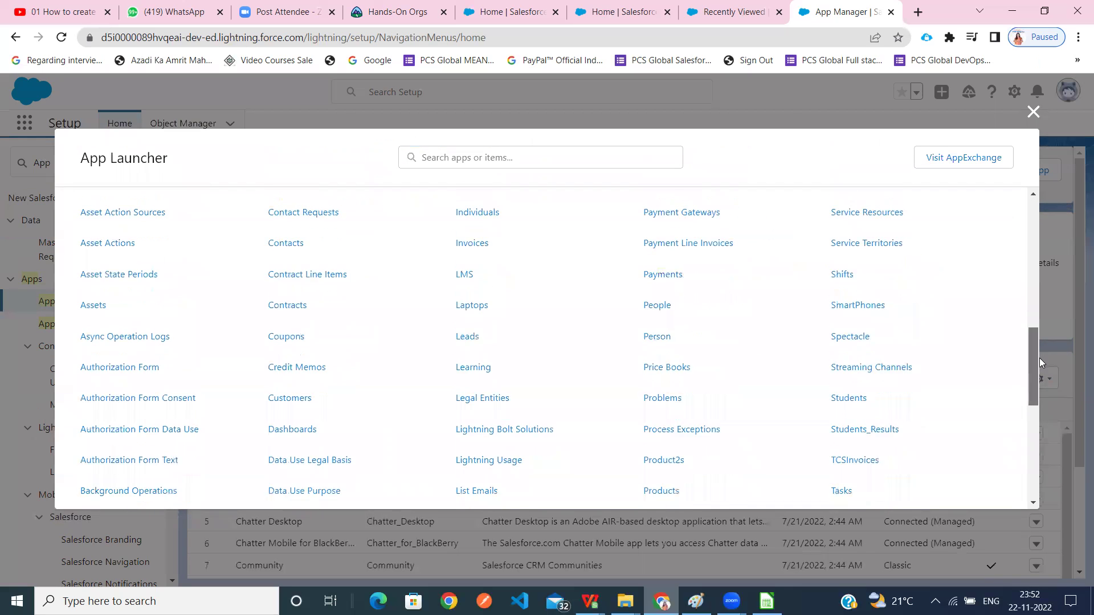
{"action": "left_click_drag", "start_coordinate": [1033, 175], "coordinate": [1033, 176]}
{"action": "left_click_drag", "start_coordinate": [1040, 219], "coordinate": [1043, 238]}
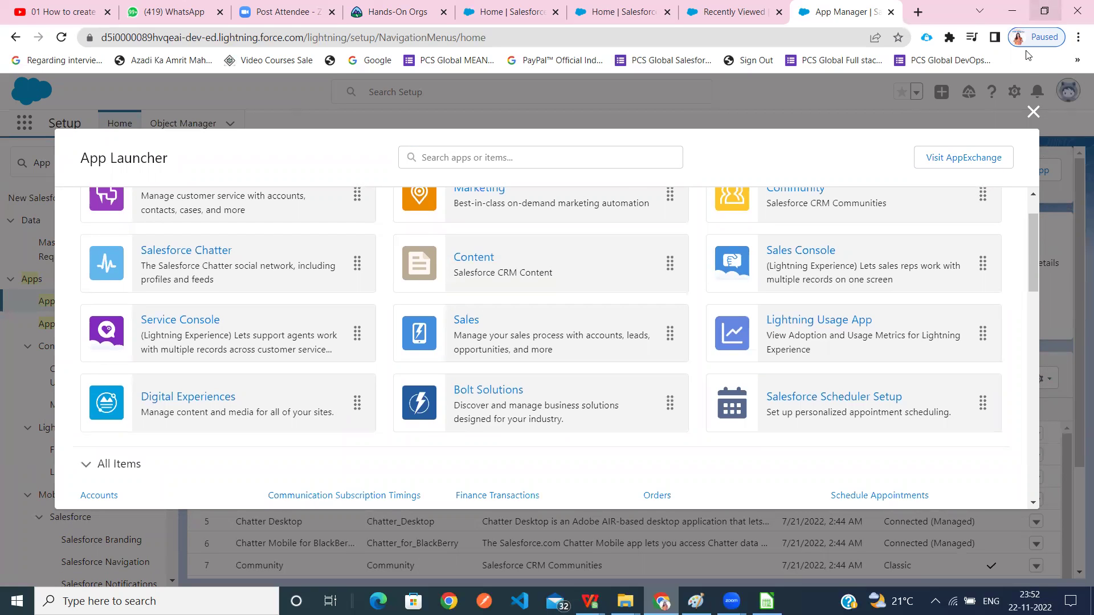
{"action": "left_click", "coordinate": [1032, 112]}
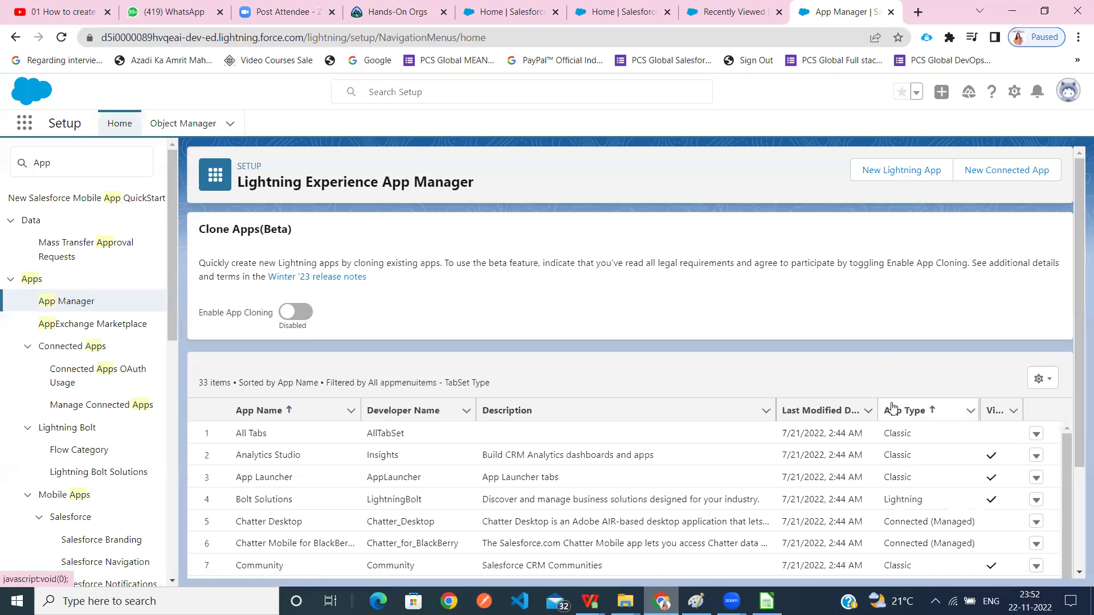
Step: Sort apps by Last Modified Date and review the Mumbai City Guide App row at the top
{"action": "left_click", "coordinate": [849, 414]}
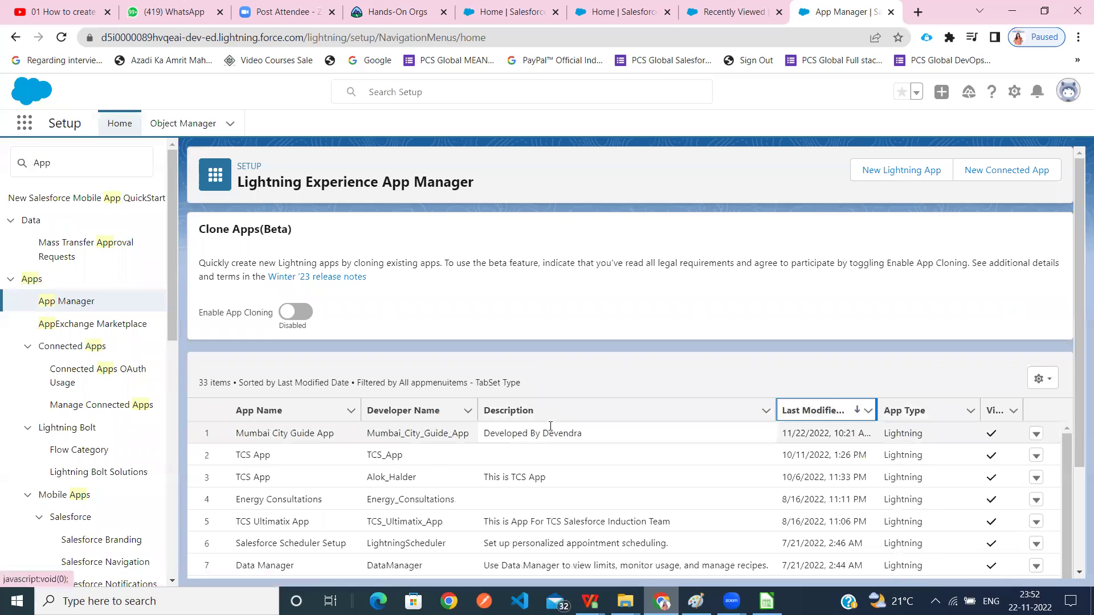
{"action": "left_click", "coordinate": [1037, 435]}
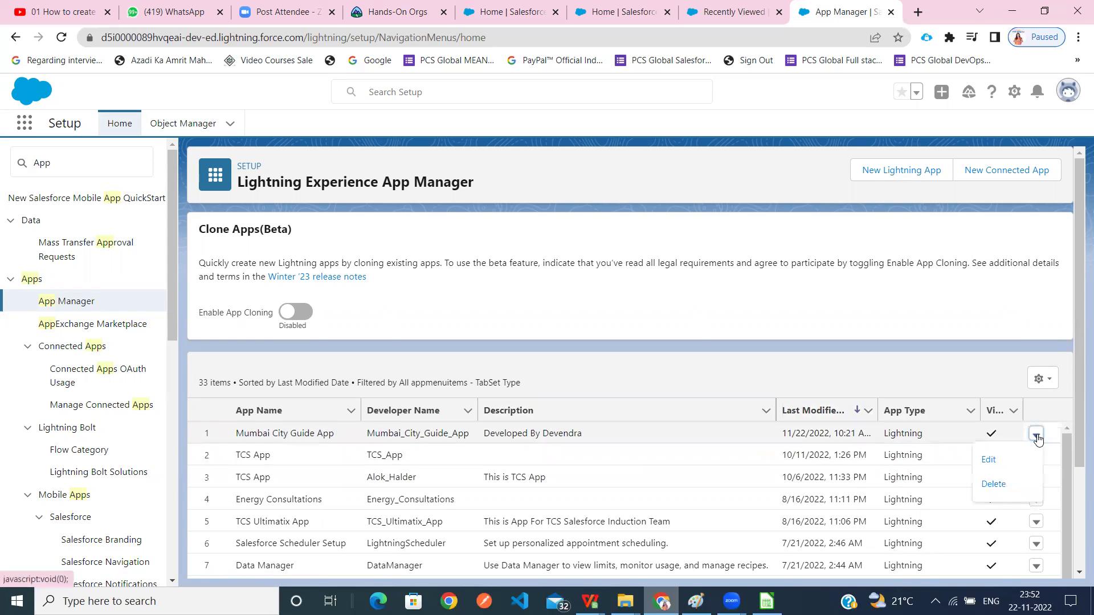
{"action": "double_click", "coordinate": [254, 434]}
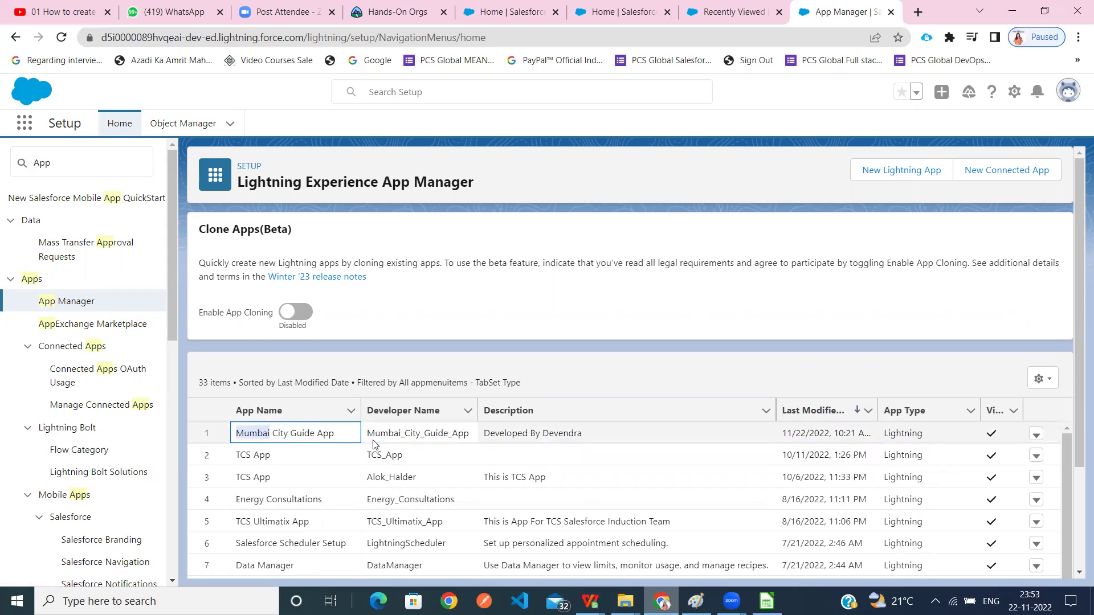
{"action": "double_click", "coordinate": [409, 435]}
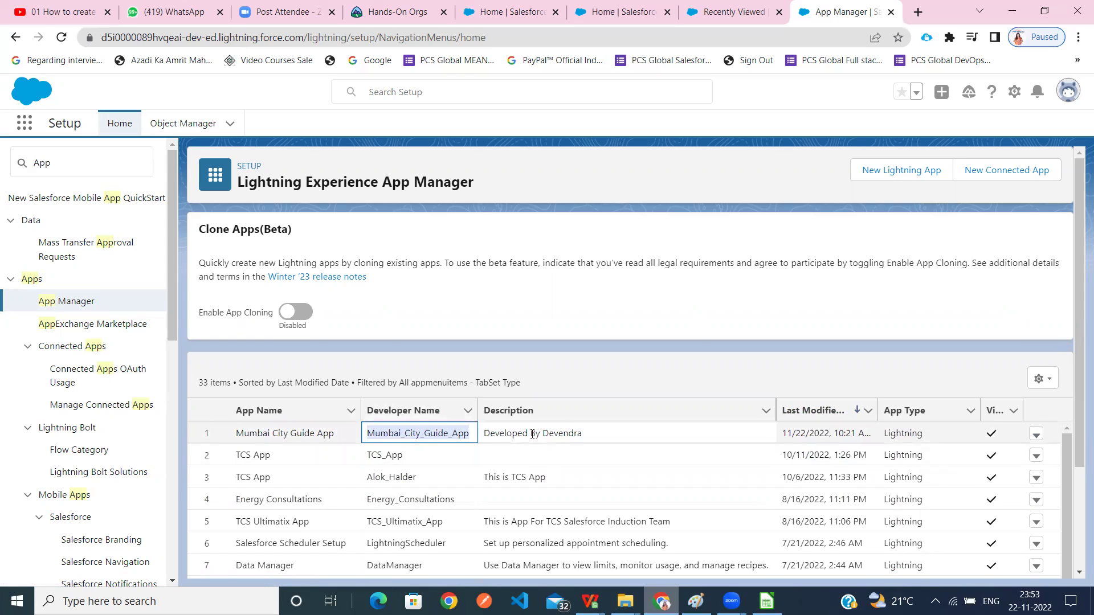
{"action": "double_click", "coordinate": [560, 434]}
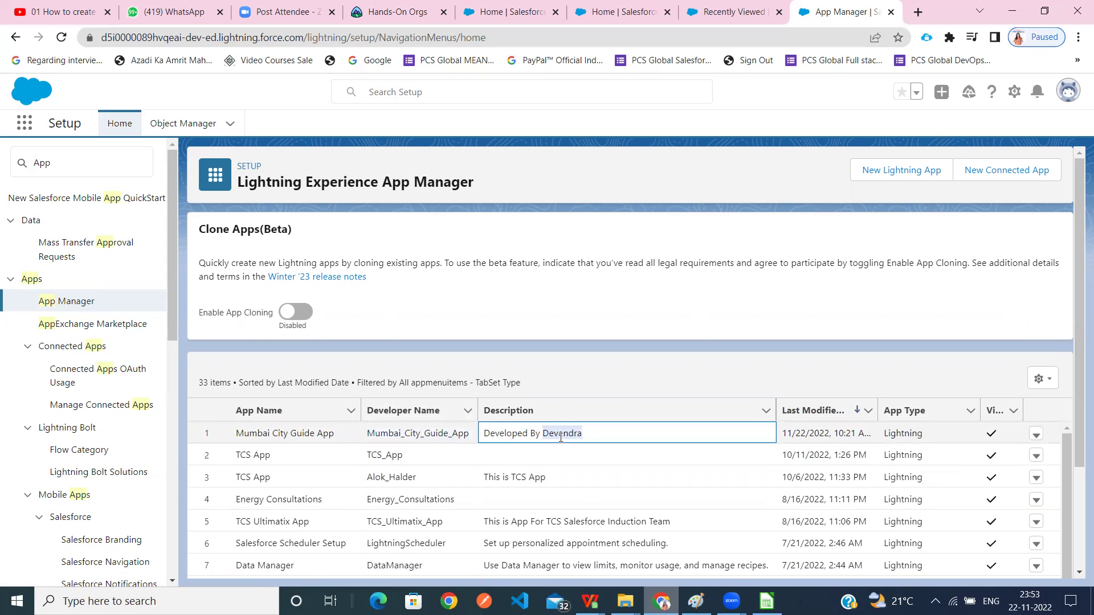
{"action": "left_click", "coordinate": [1036, 436]}
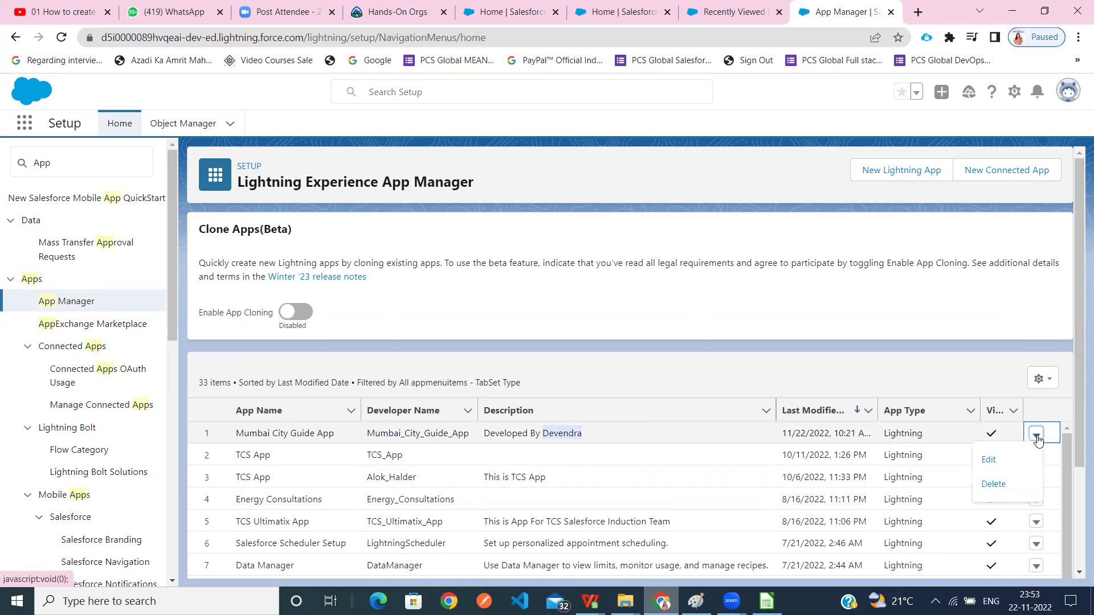
{"action": "left_click", "coordinate": [288, 442]}
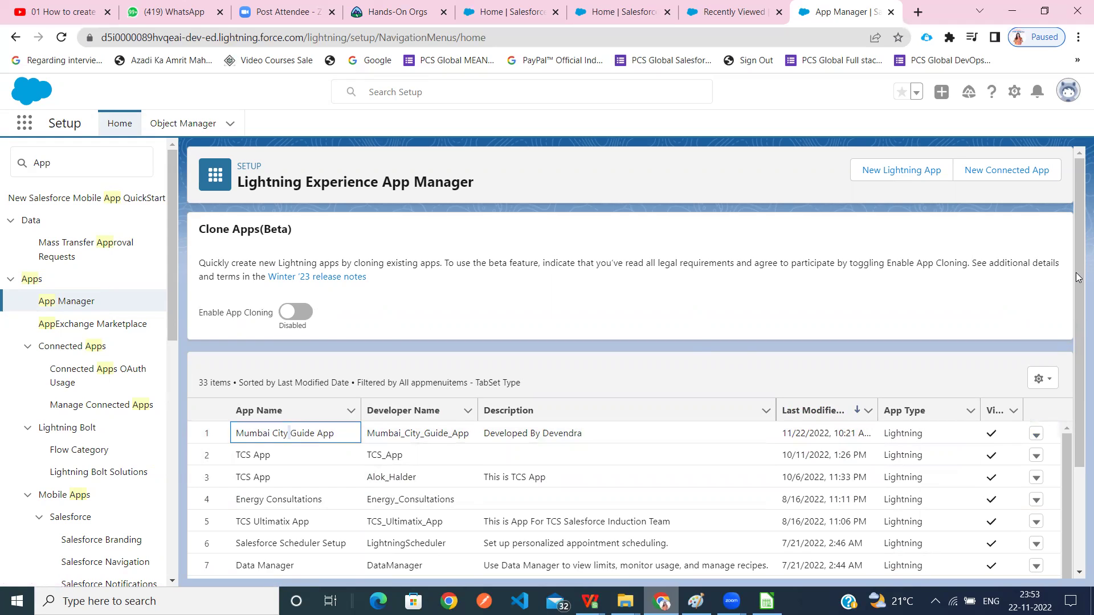
Step: Check the list view controls, then open the App Launcher
{"action": "left_click_drag", "start_coordinate": [1076, 339], "coordinate": [1078, 555]}
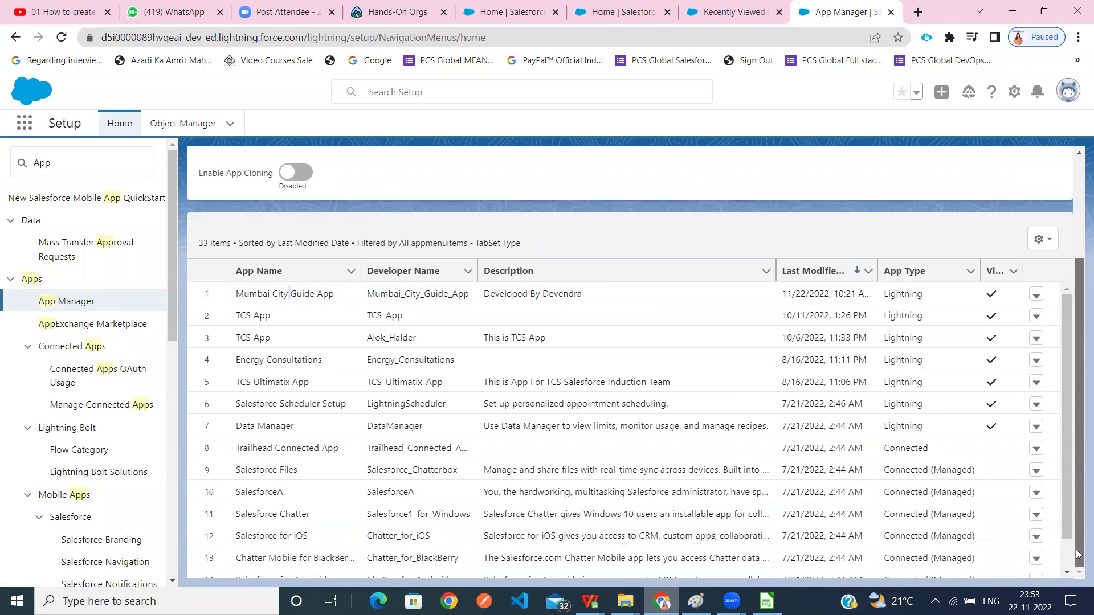
{"action": "scroll", "coordinate": [1053, 345], "scroll_direction": "up", "scroll_amount": 1}
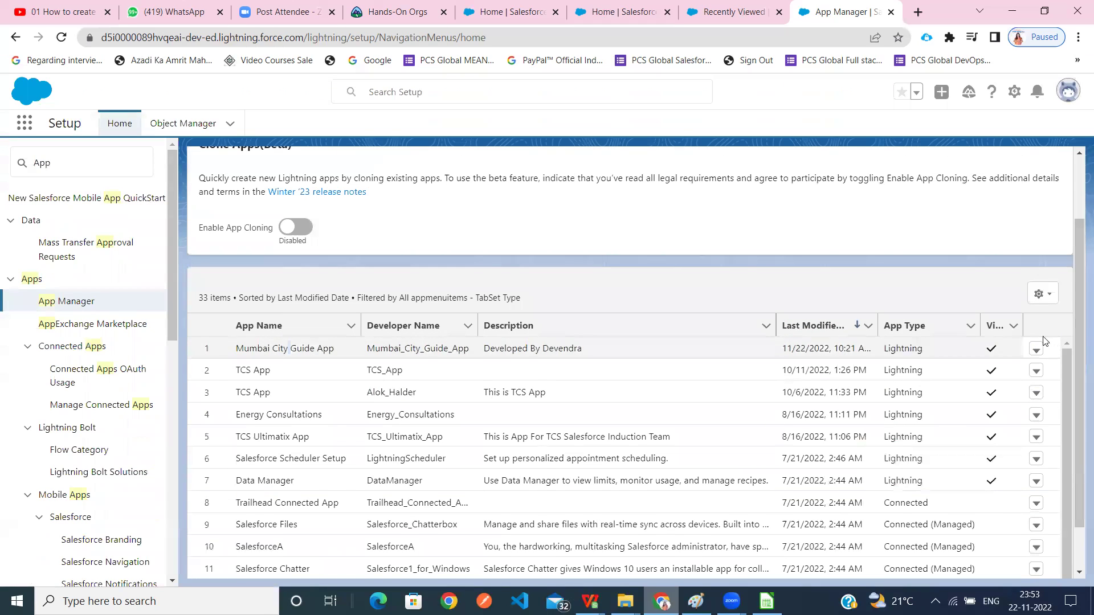
{"action": "left_click", "coordinate": [1047, 300]}
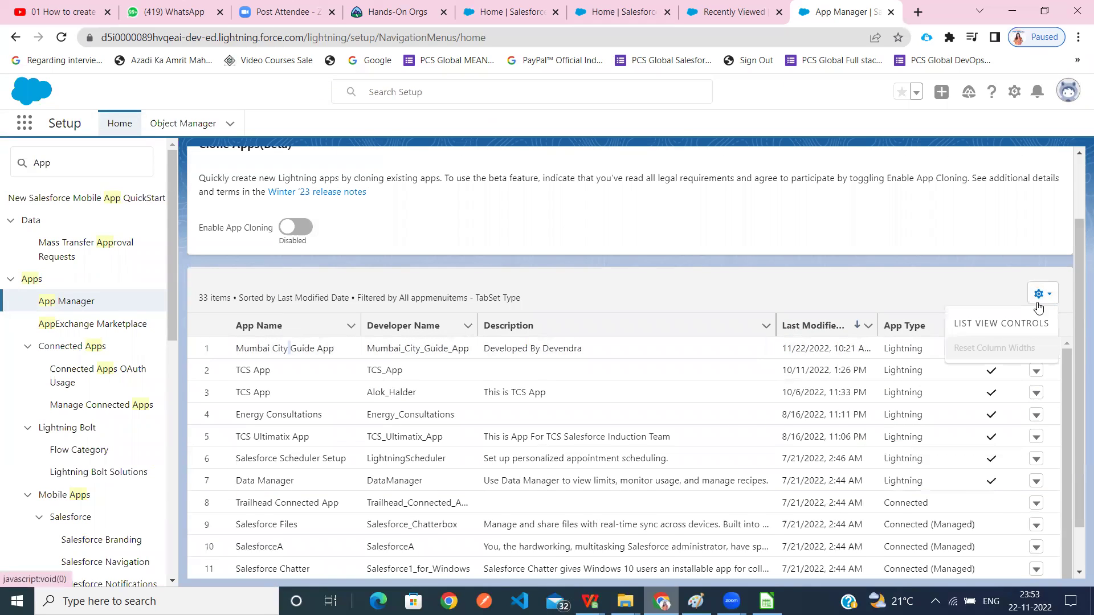
{"action": "left_click", "coordinate": [173, 200]}
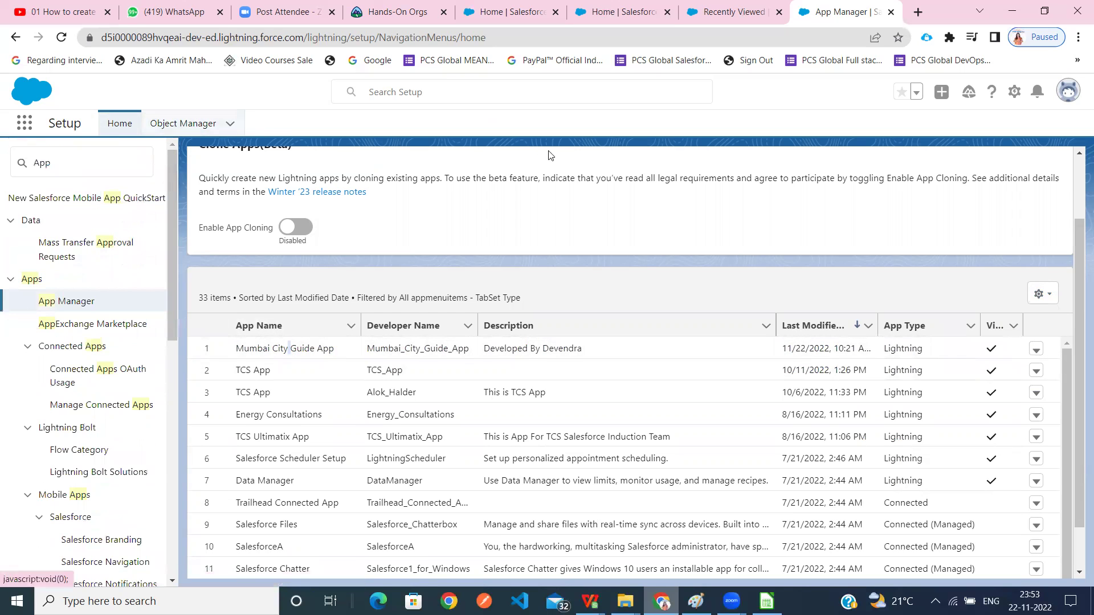
{"action": "left_click", "coordinate": [21, 126]}
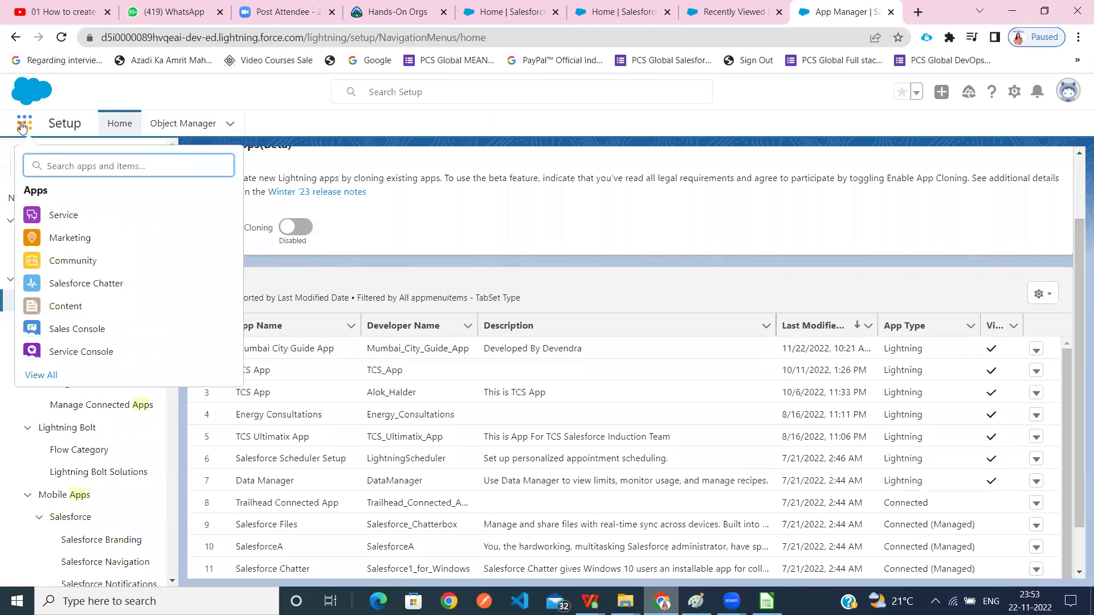
Step: Search the App Launcher's full app list for 'Mu', then close it to return to App Manager
{"action": "left_click", "coordinate": [42, 375]}
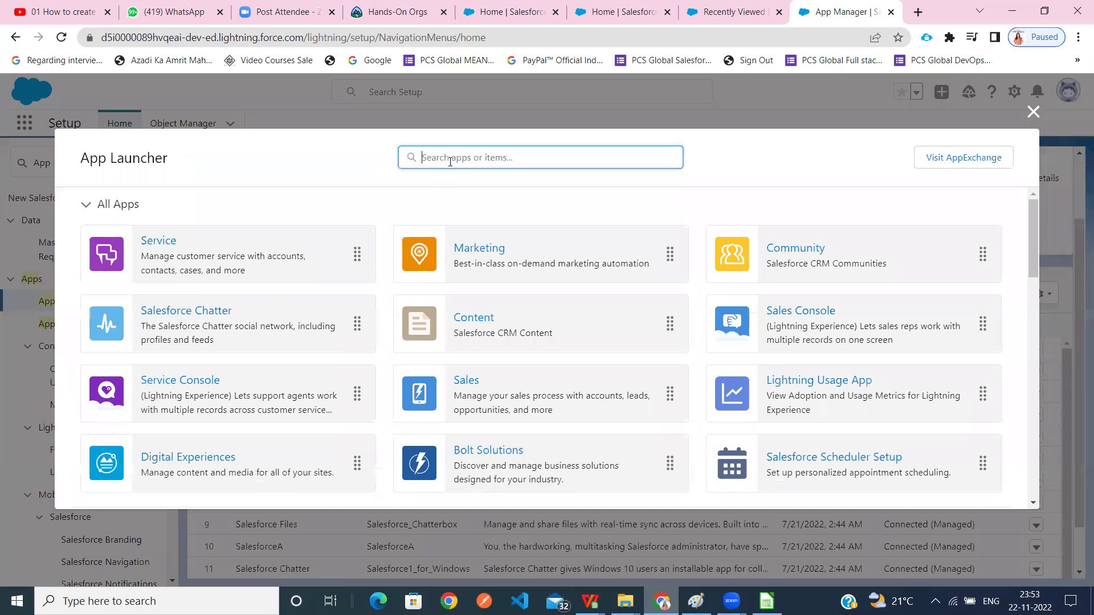
{"action": "type", "text": "M"}
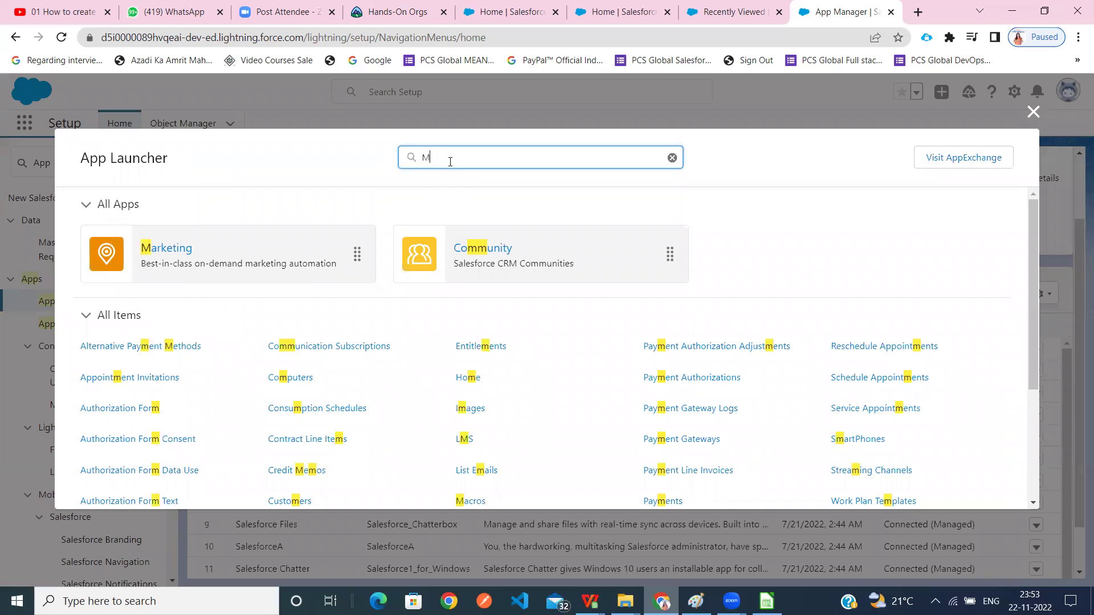
{"action": "type", "text": "u"}
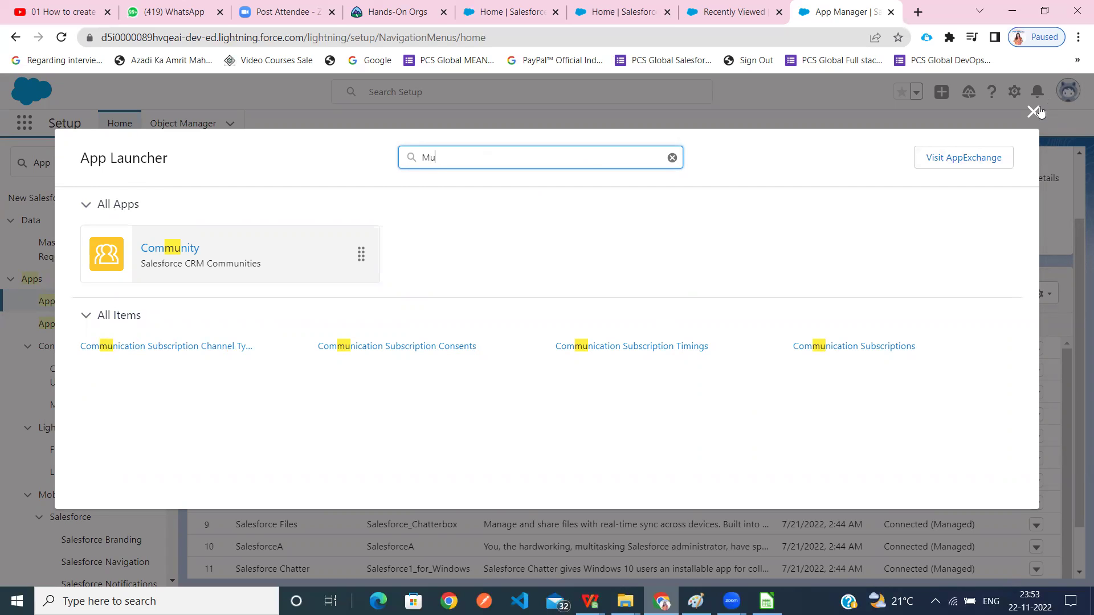
{"action": "left_click", "coordinate": [1036, 112]}
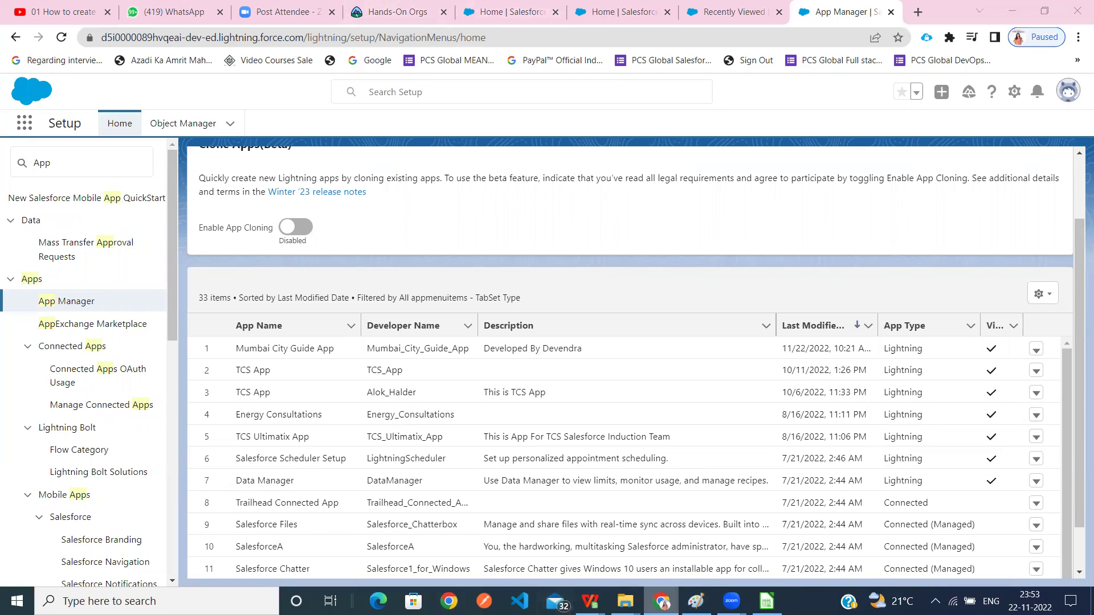
Step: Open the Google homepage in a new browser tab
{"action": "left_click", "coordinate": [625, 601]}
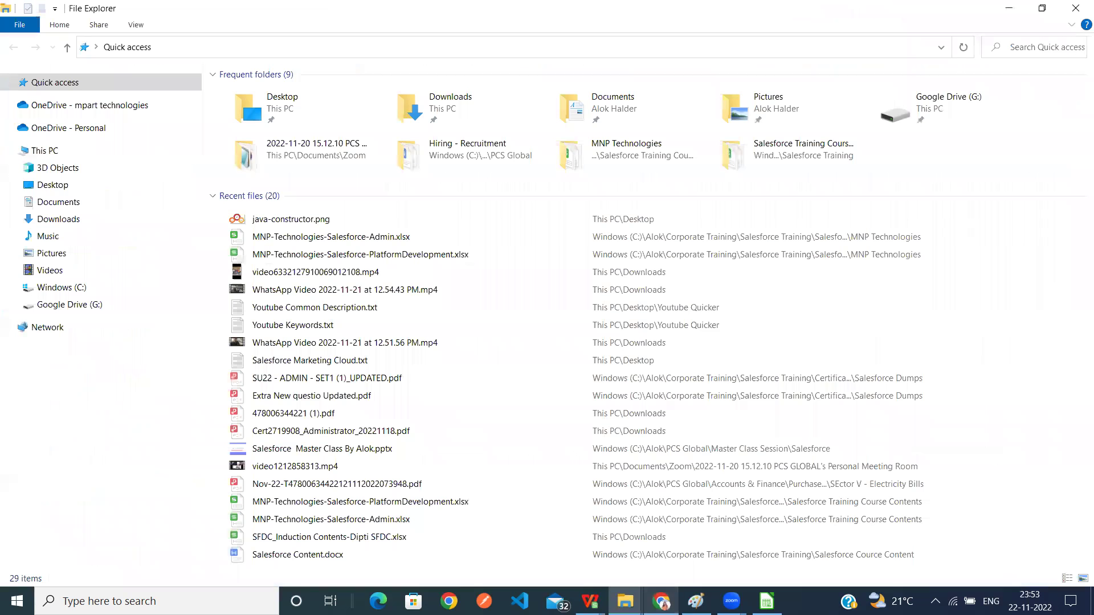
{"action": "left_click", "coordinate": [661, 601]}
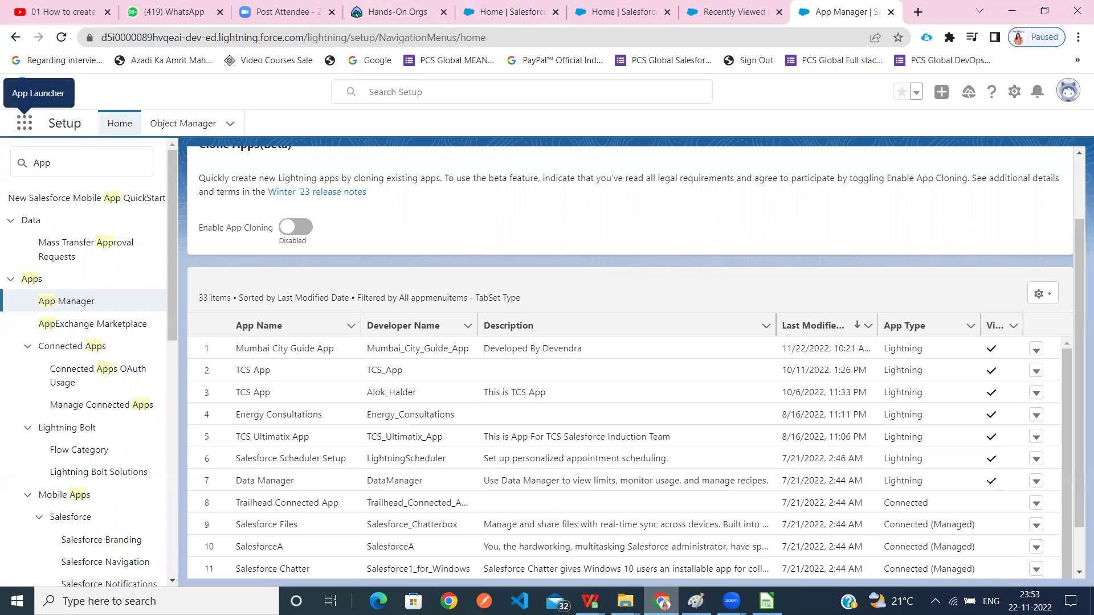
{"action": "left_click", "coordinate": [917, 12]}
{"action": "type", "text": "goo"}
{"action": "key", "text": "Return"}
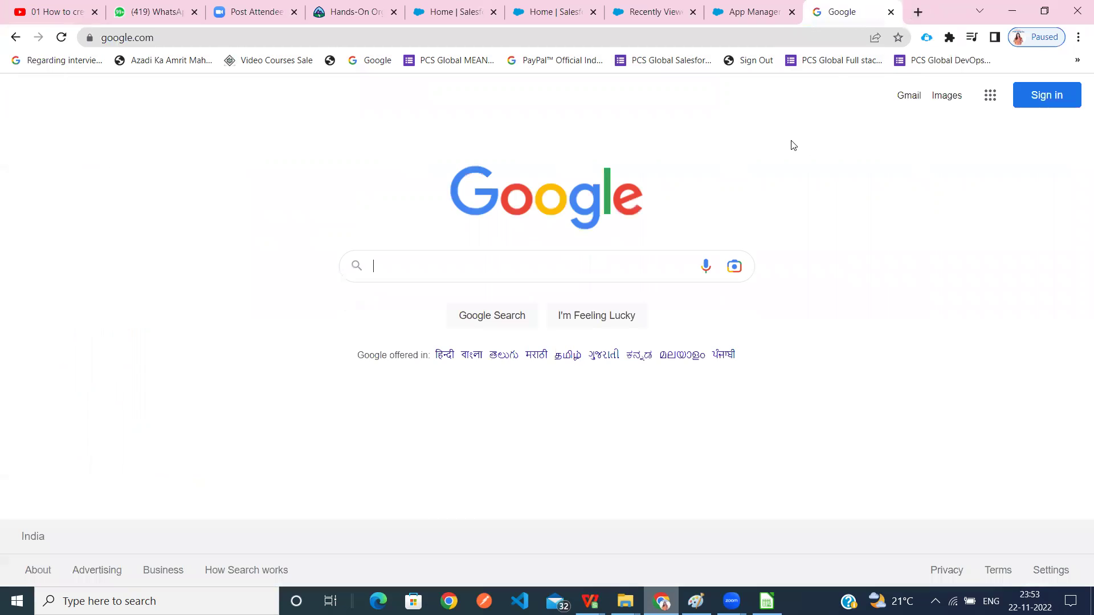
Step: Search Google for 'How to create custom app using Salesforce lightning palayground'
{"action": "type", "text": "Howe"}
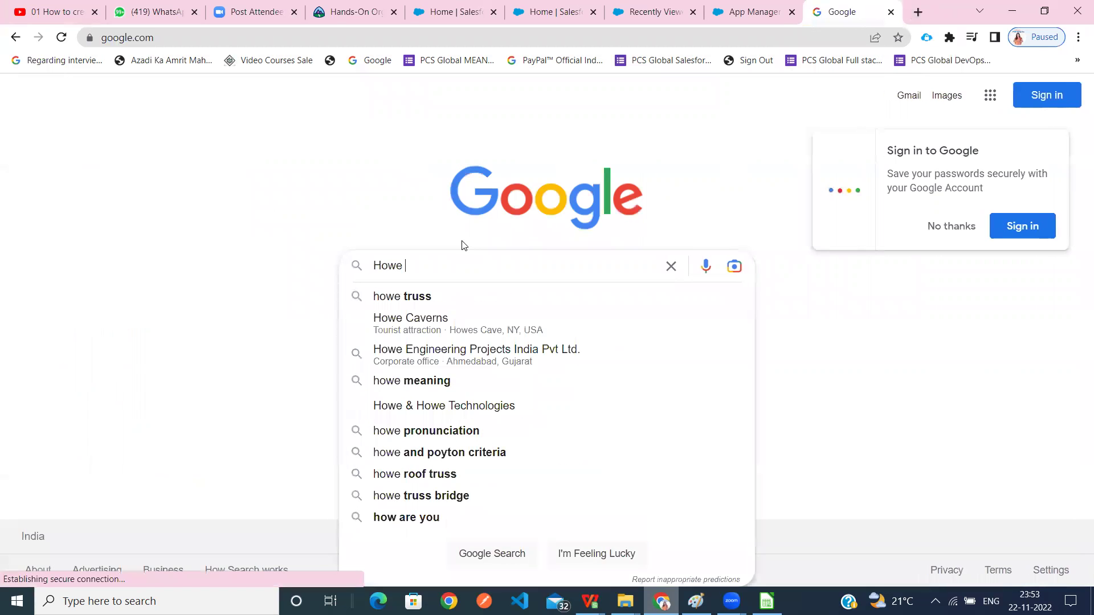
{"action": "key", "text": "BackSpace"}
{"action": "type", "text": "to "}
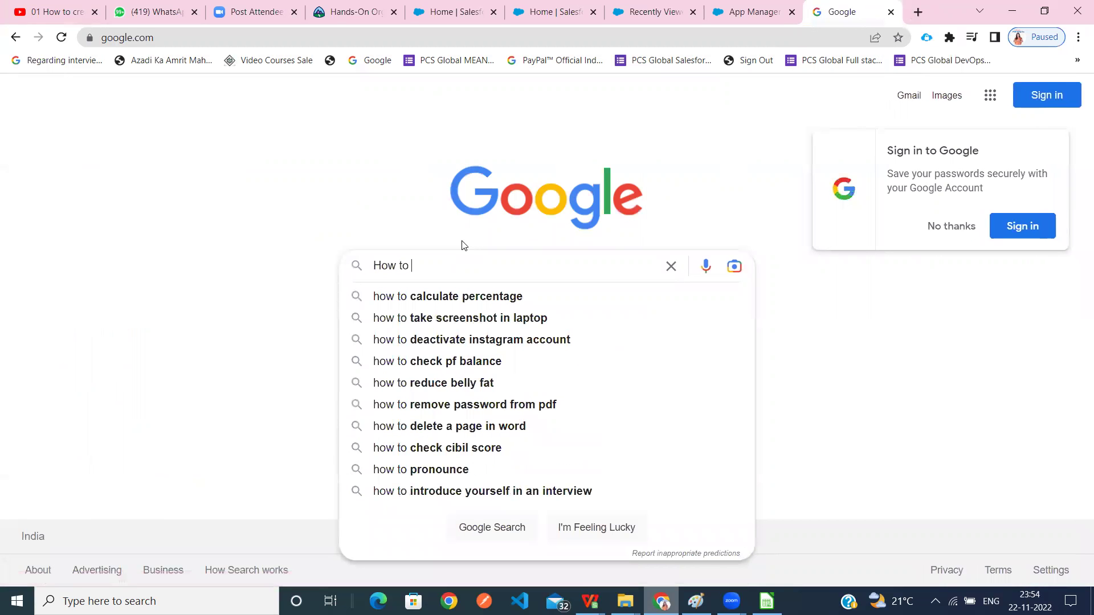
{"action": "type", "text": "create c"}
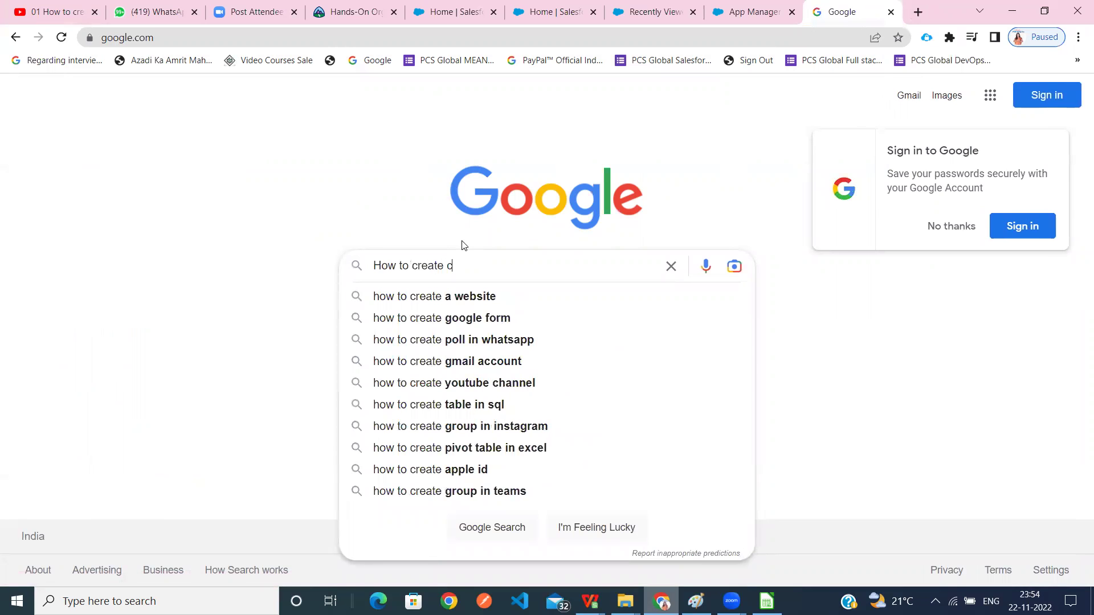
{"action": "type", "text": "ustom"}
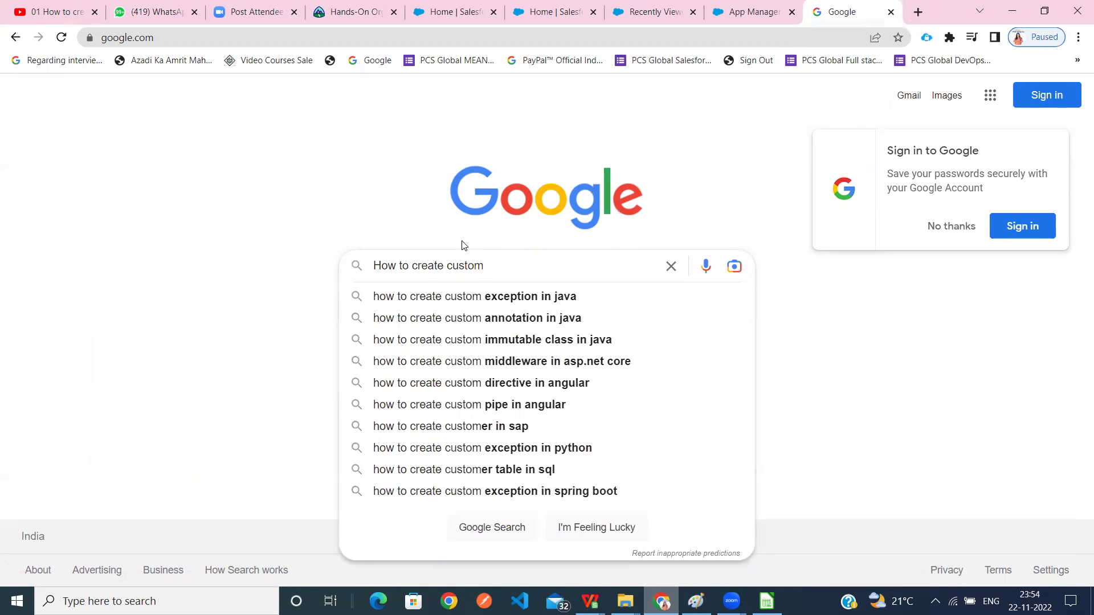
{"action": "type", "text": " app "}
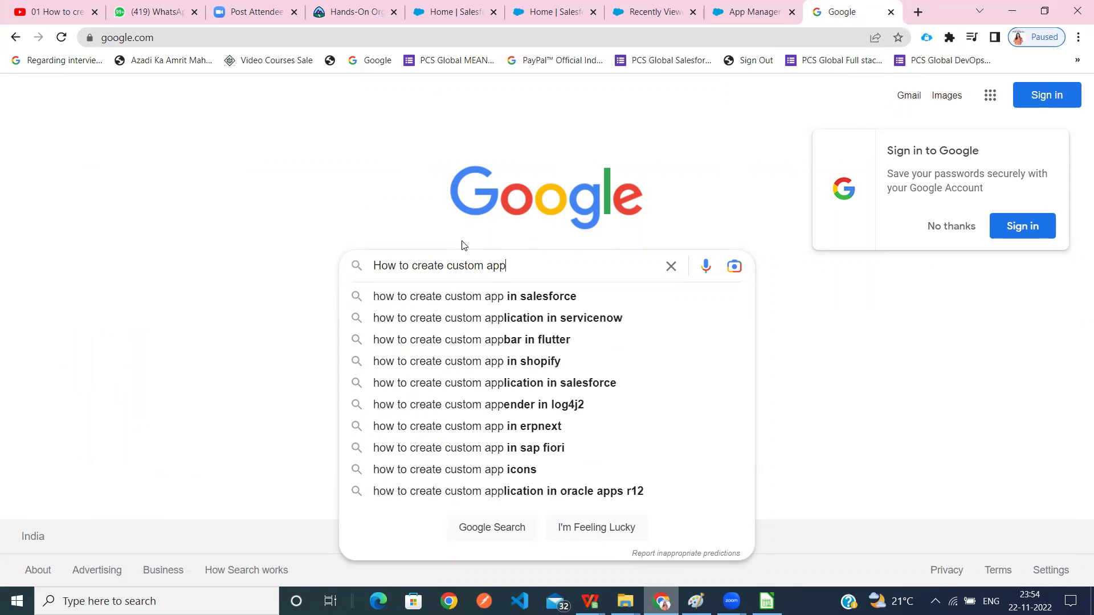
{"action": "type", "text": "u"}
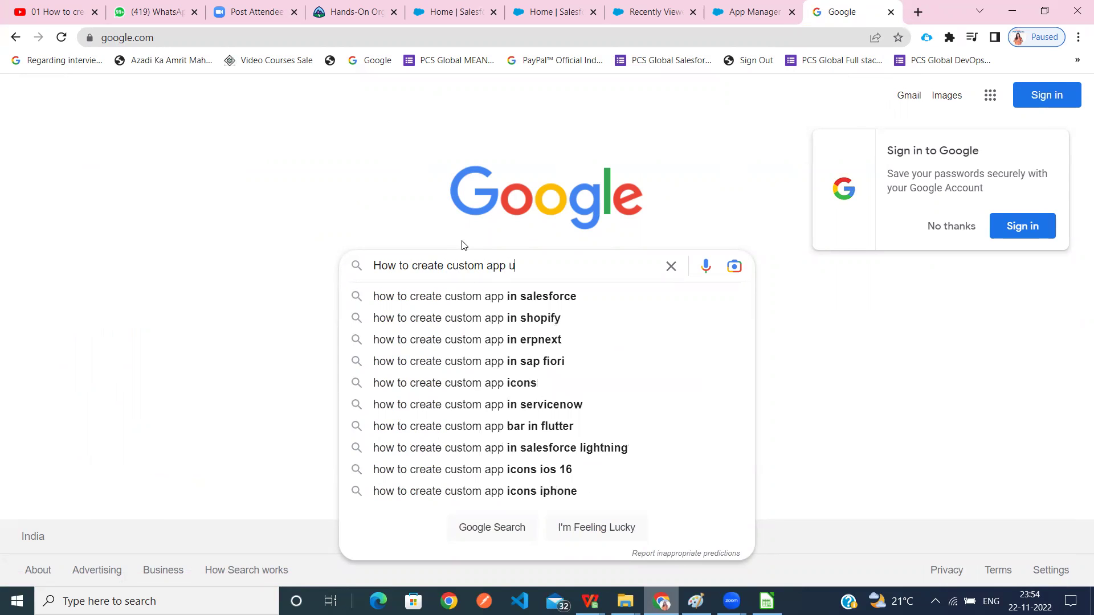
{"action": "type", "text": "sing S"}
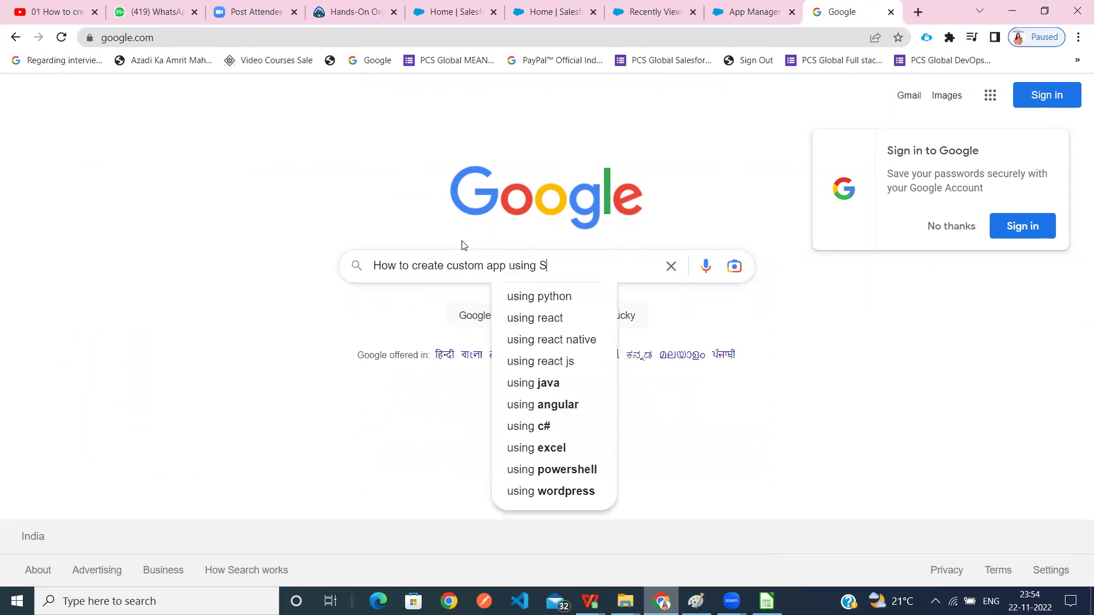
{"action": "type", "text": "alesford"}
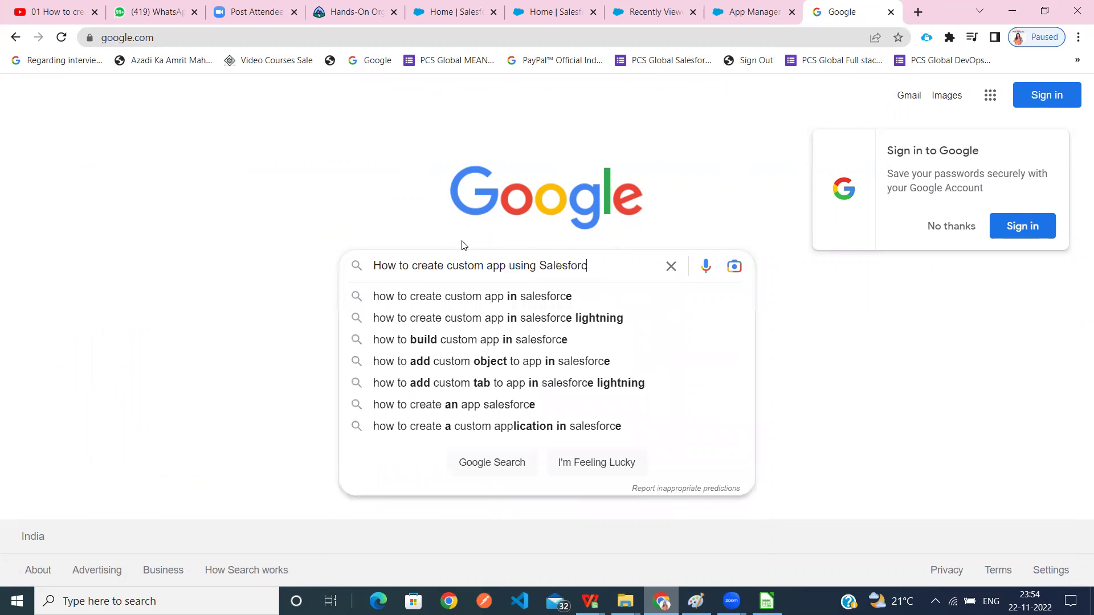
{"action": "type", "text": "e "}
{"action": "type", "text": "lightining pay"}
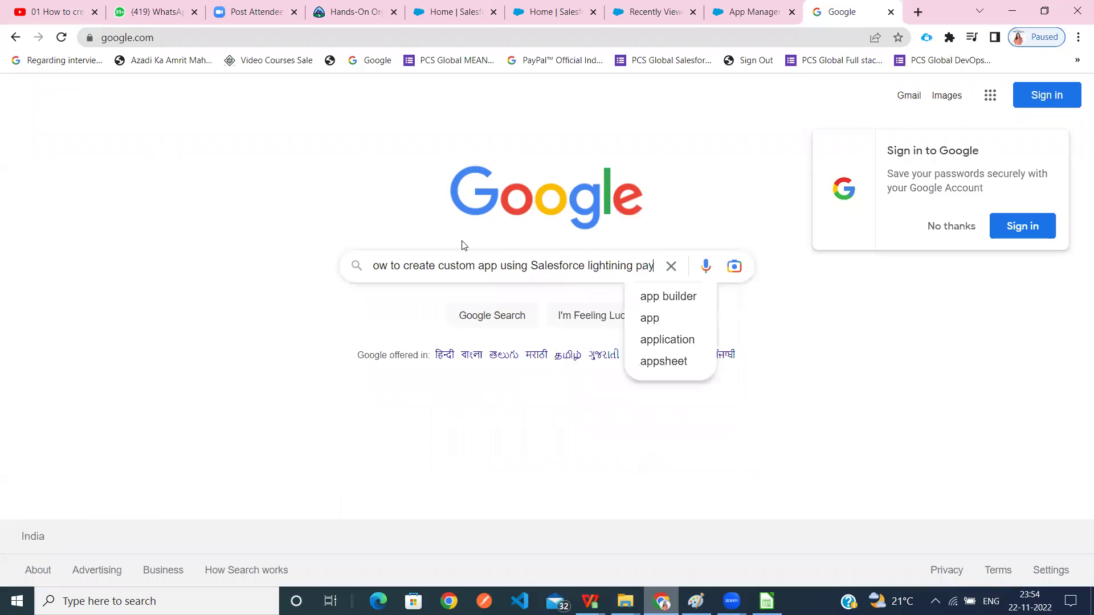
{"action": "type", "text": "gour"}
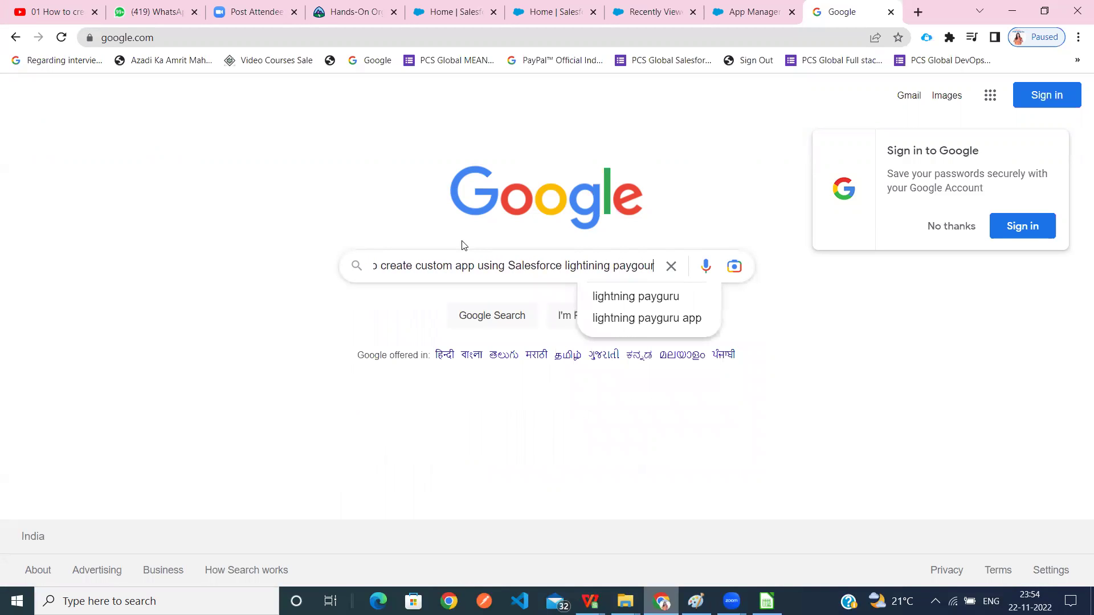
{"action": "key", "text": "BackSpace"}
{"action": "key", "text": "BackSpace"}
{"action": "key", "text": "BackSpace"}
{"action": "key", "text": "BackSpace"}
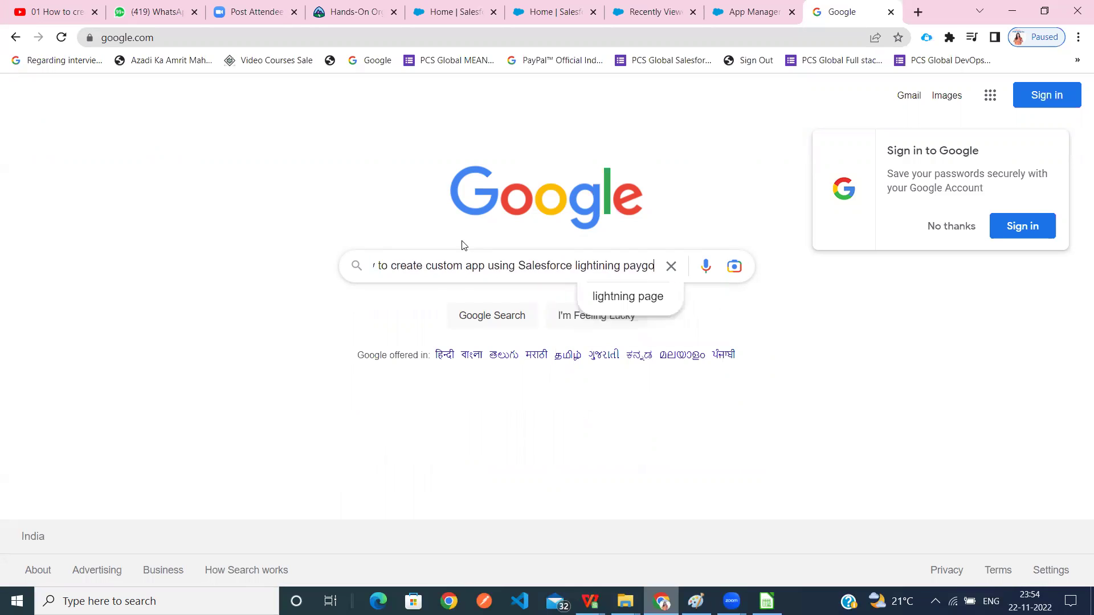
{"action": "key", "text": "ctrl+BackSpace"}
{"action": "key", "text": "ctrl+BackSpace"}
{"action": "type", "text": "lightning pal"}
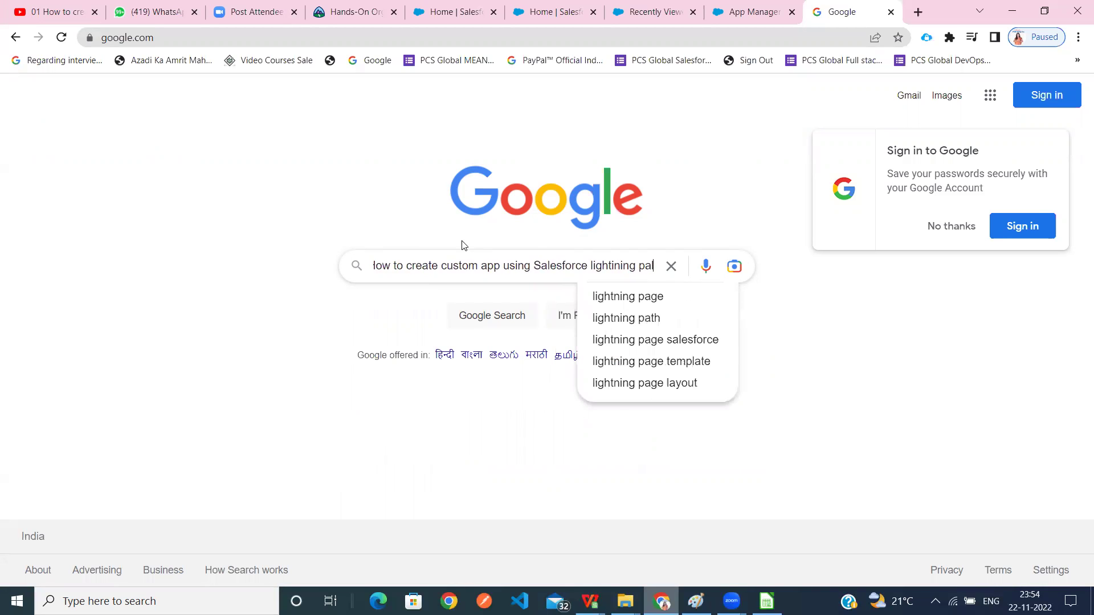
{"action": "type", "text": "ayground"}
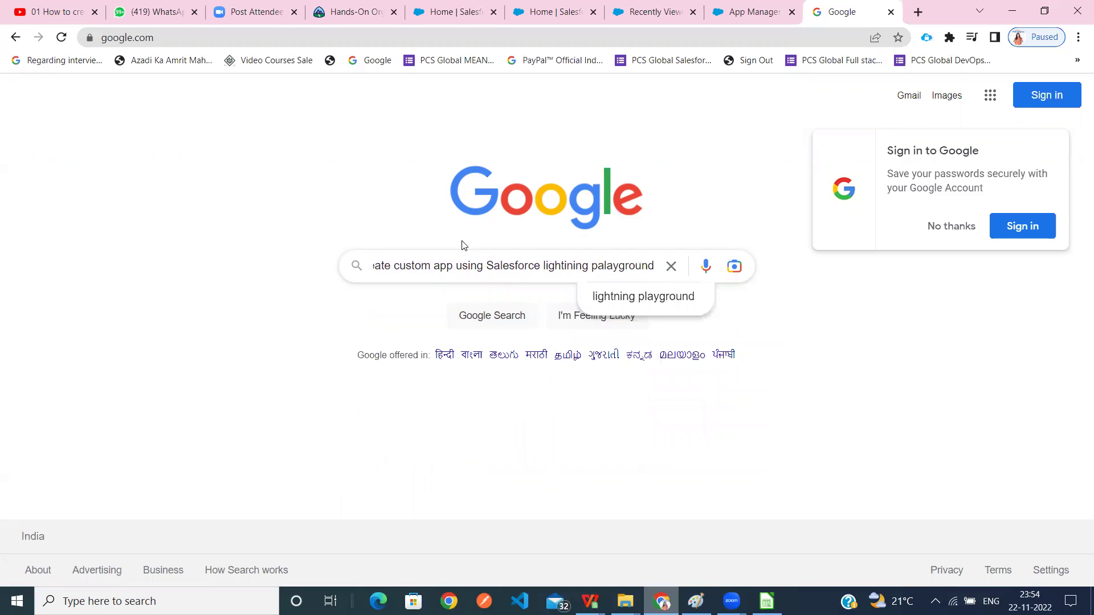
{"action": "key", "text": "Return"}
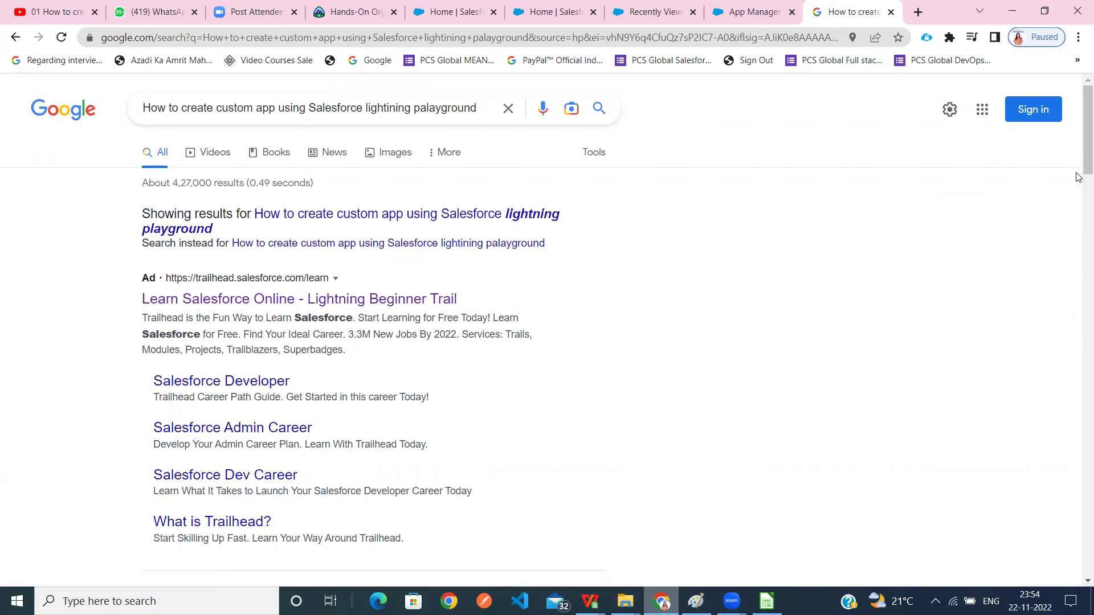
Step: Scroll the search results and open the Trailhead 'Create and Customize Lightning Apps' result
{"action": "left_click_drag", "start_coordinate": [1078, 139], "coordinate": [1078, 199]}
{"action": "scroll", "coordinate": [1078, 199], "scroll_direction": "down", "scroll_amount": 1}
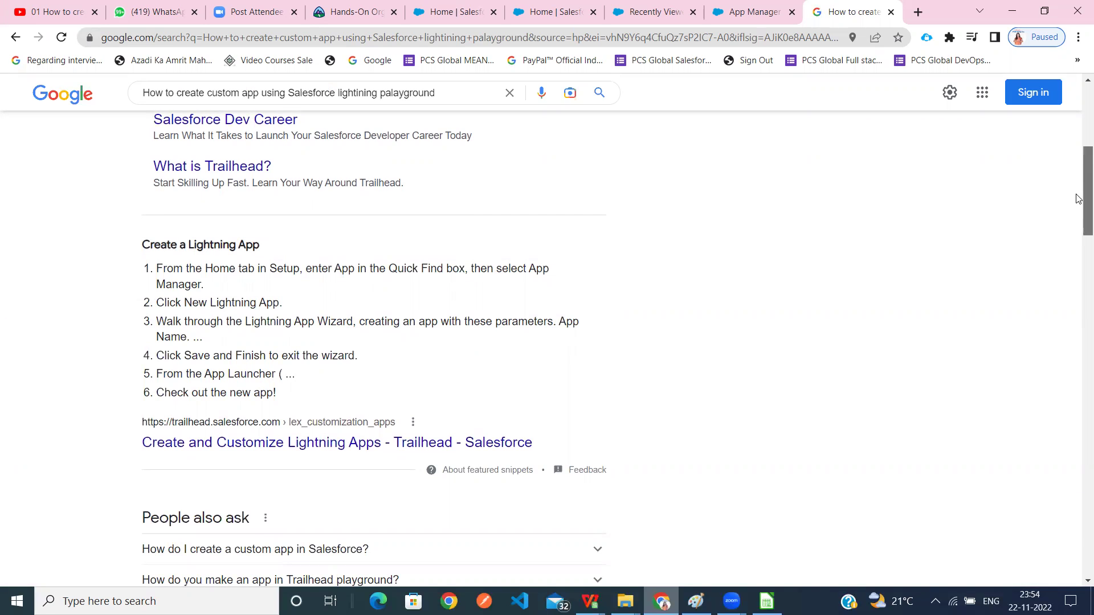
{"action": "scroll", "coordinate": [1079, 199], "scroll_direction": "down", "scroll_amount": 1}
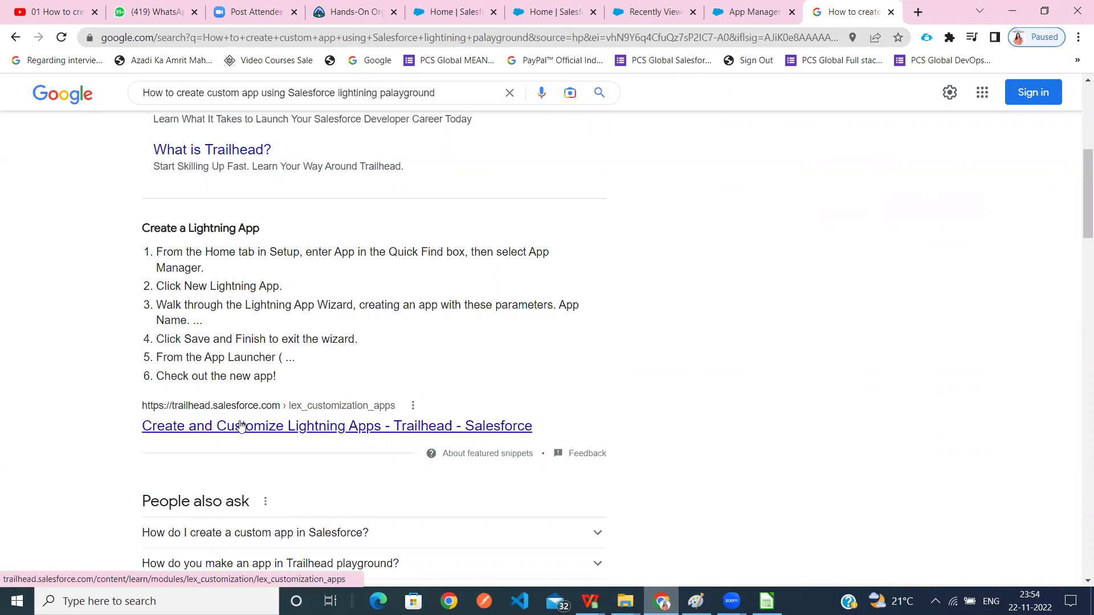
{"action": "left_click", "coordinate": [289, 430]}
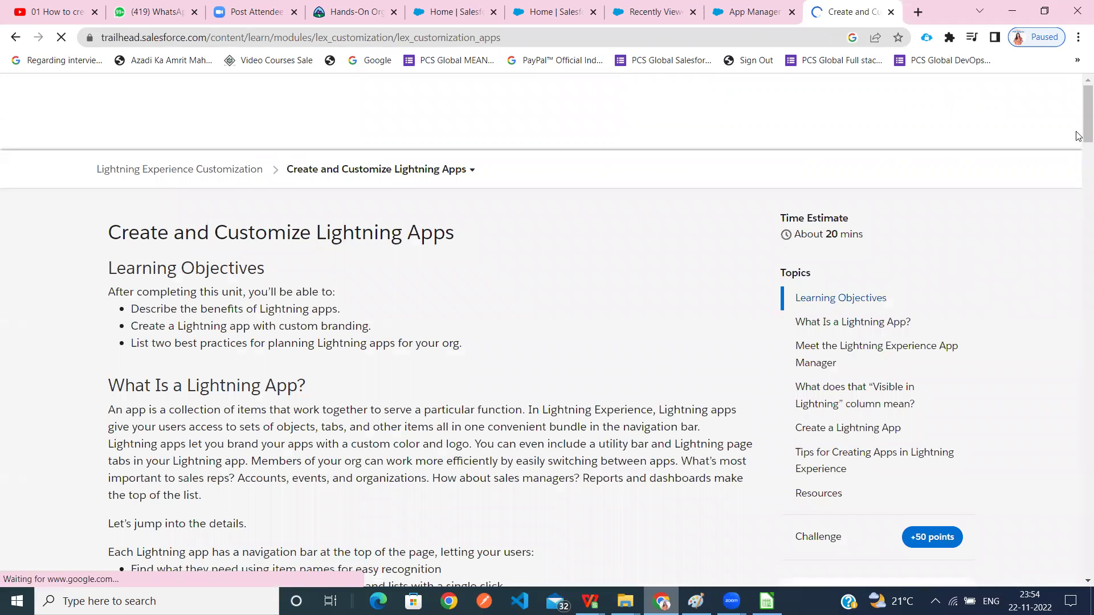
Step: Scroll the Trailhead article to its Lightning Experience App Manager section
{"action": "scroll", "coordinate": [1079, 154], "scroll_direction": "down", "scroll_amount": 9}
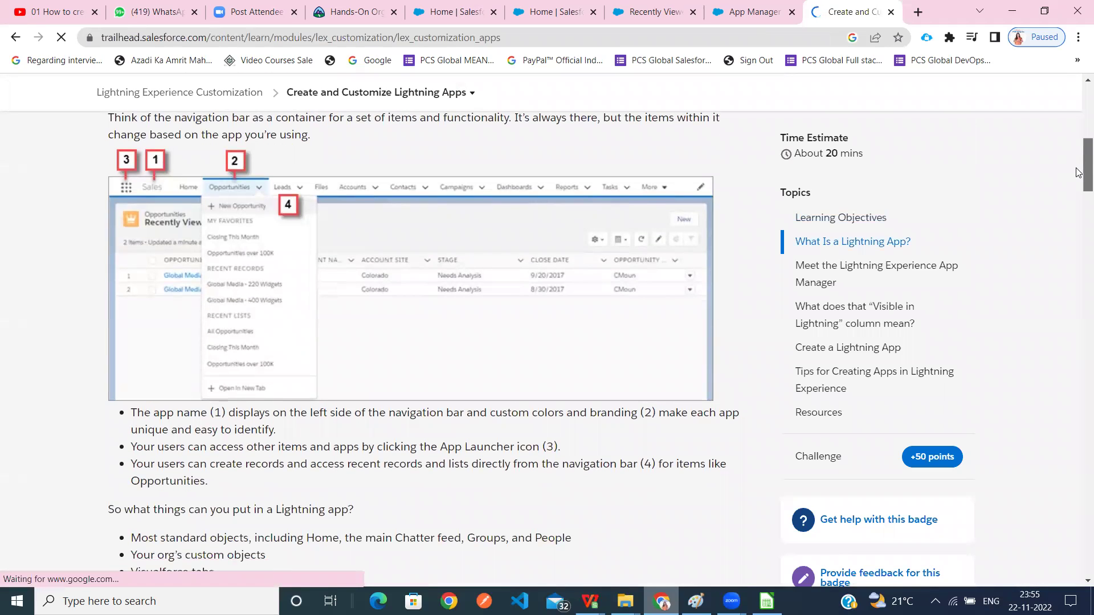
{"action": "scroll", "coordinate": [1076, 171], "scroll_direction": "down", "scroll_amount": 5}
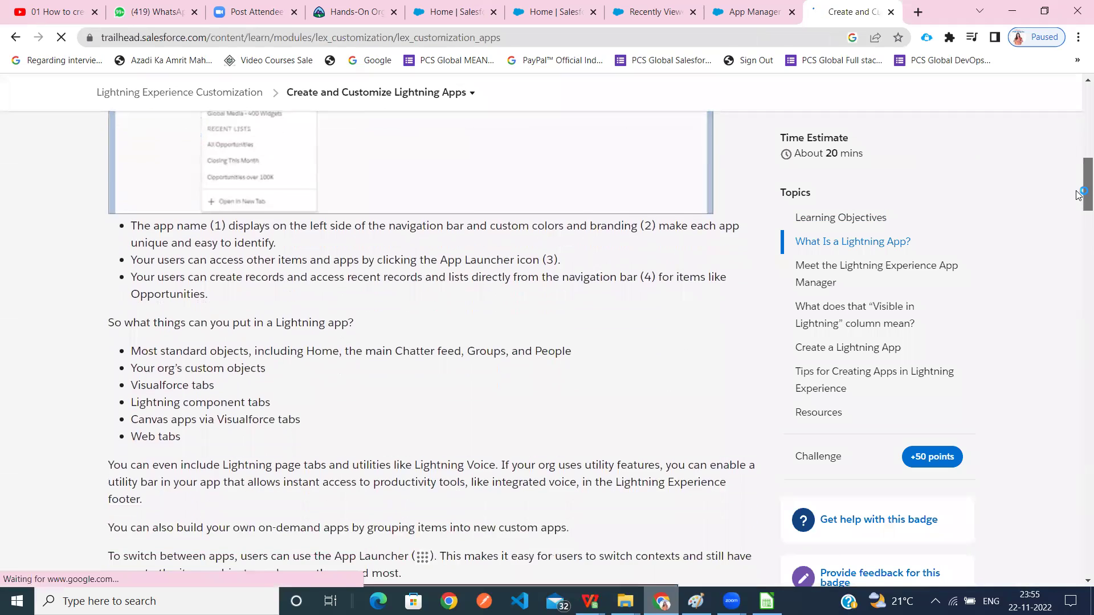
{"action": "left_click_drag", "start_coordinate": [1079, 204], "coordinate": [1078, 314]}
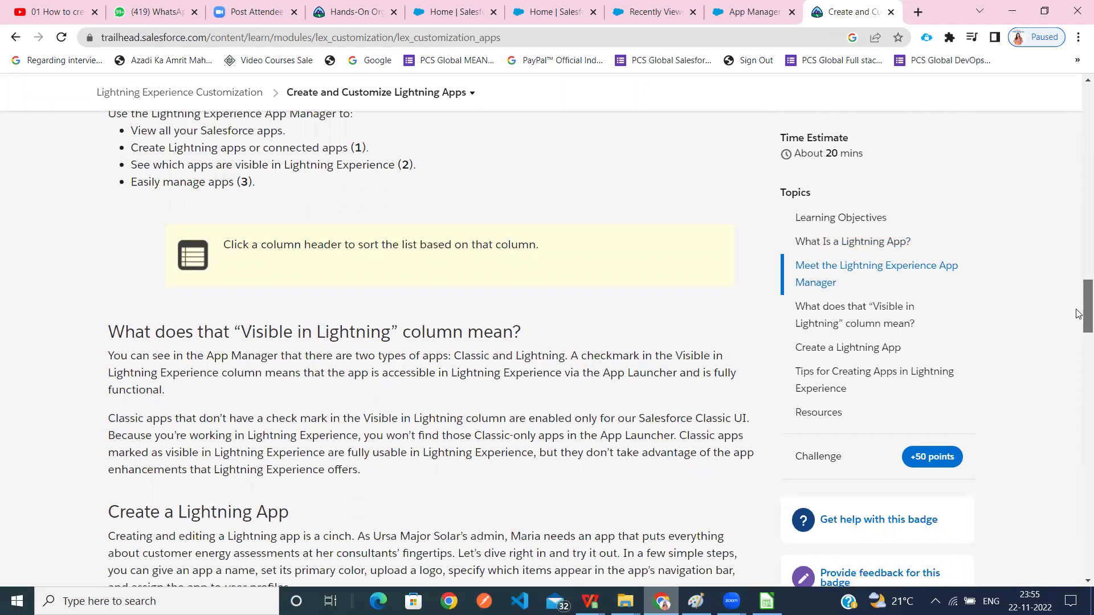
{"action": "left_click_drag", "start_coordinate": [1078, 314], "coordinate": [1079, 269]}
{"action": "scroll", "coordinate": [1078, 269], "scroll_direction": "up", "scroll_amount": 1}
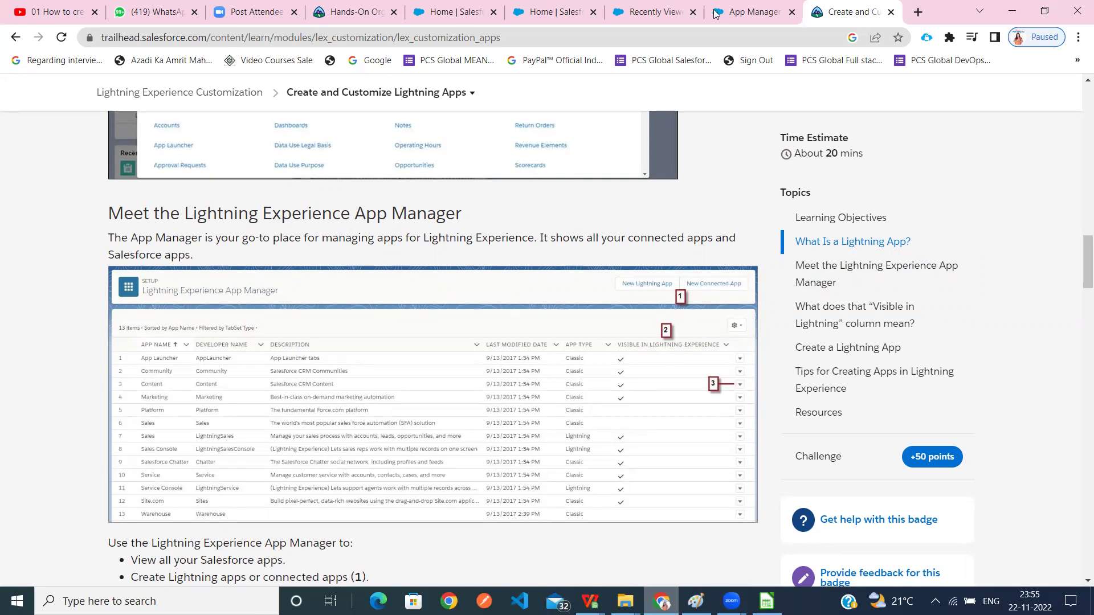
Step: Back in App Manager, check Mumbai City Guide App's Visible-in-Lightning mark and reload the page
{"action": "left_click", "coordinate": [748, 13]}
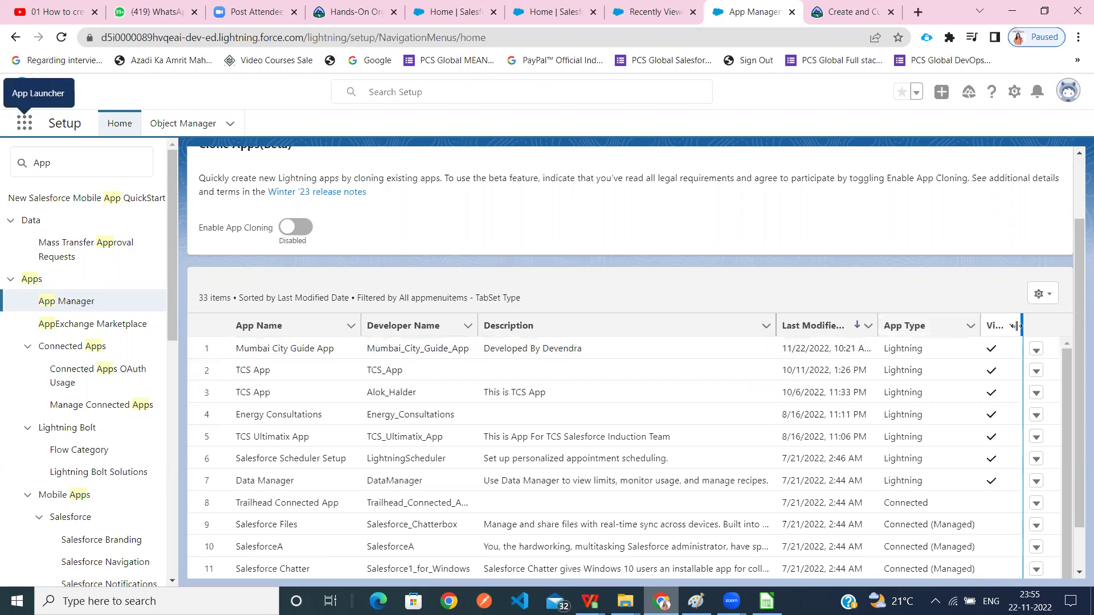
{"action": "left_click", "coordinate": [998, 349]}
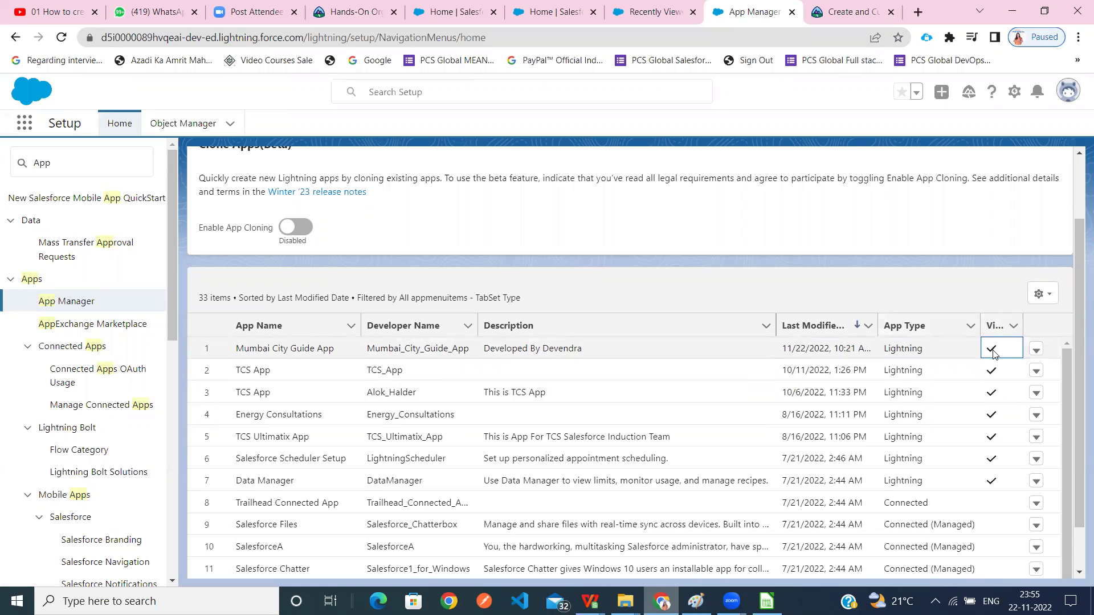
{"action": "scroll", "coordinate": [1070, 345], "scroll_direction": "up", "scroll_amount": 1}
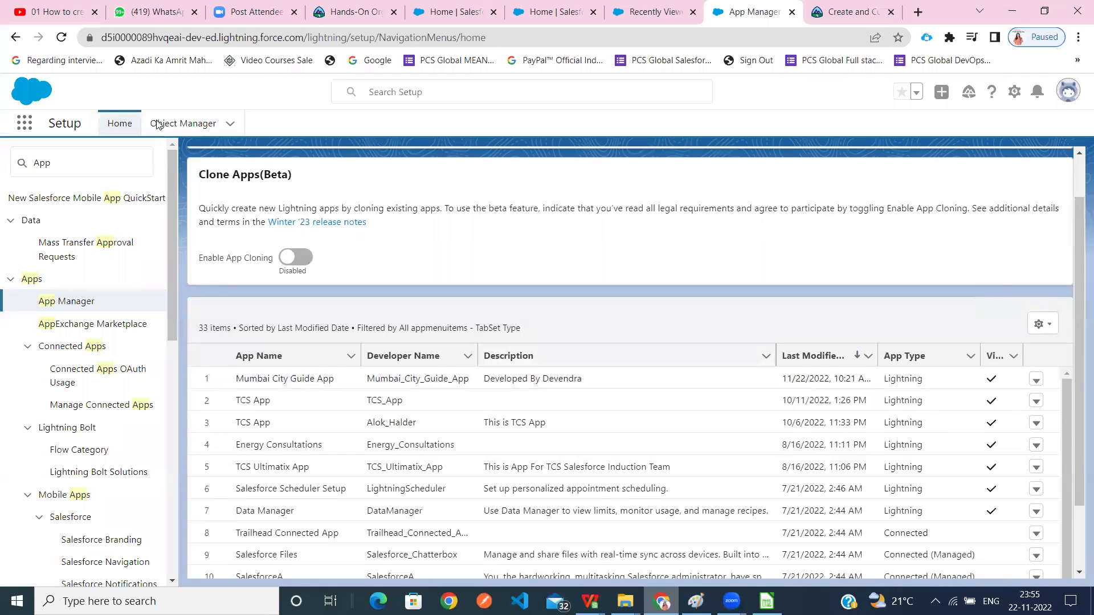
{"action": "left_click", "coordinate": [63, 38]}
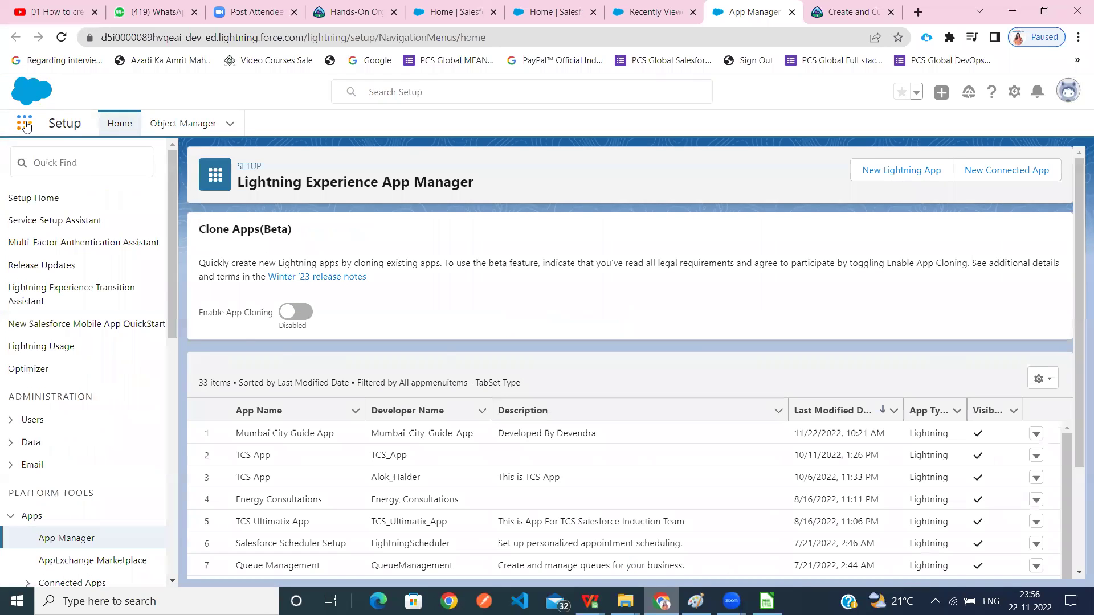
Step: Search the App Launcher's full app list for 'mu', then return to the Trailhead lesson
{"action": "left_click", "coordinate": [25, 126]}
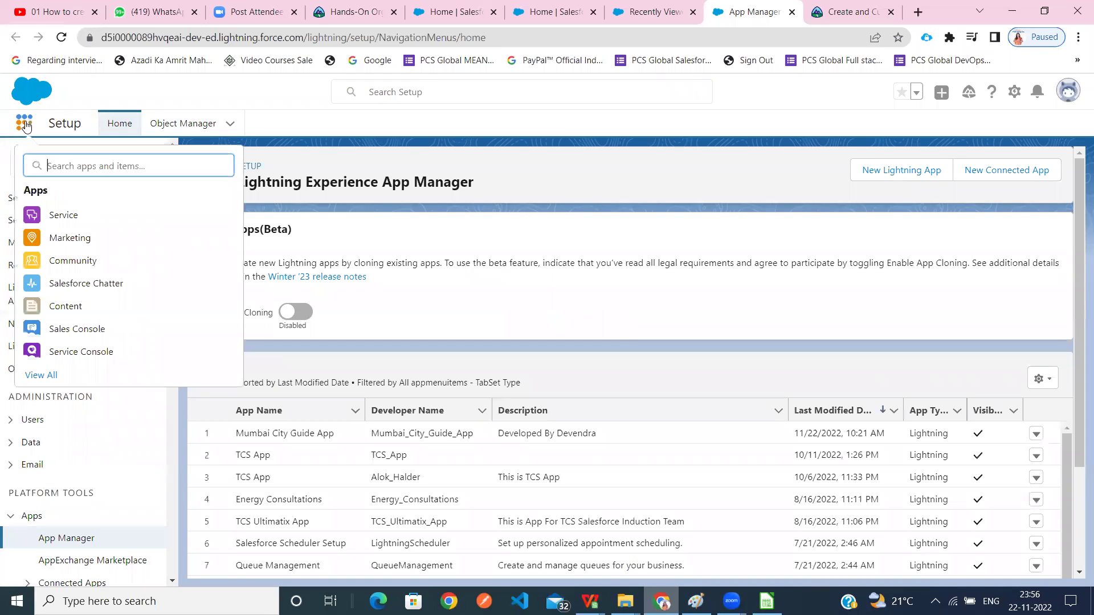
{"action": "left_click", "coordinate": [41, 375]}
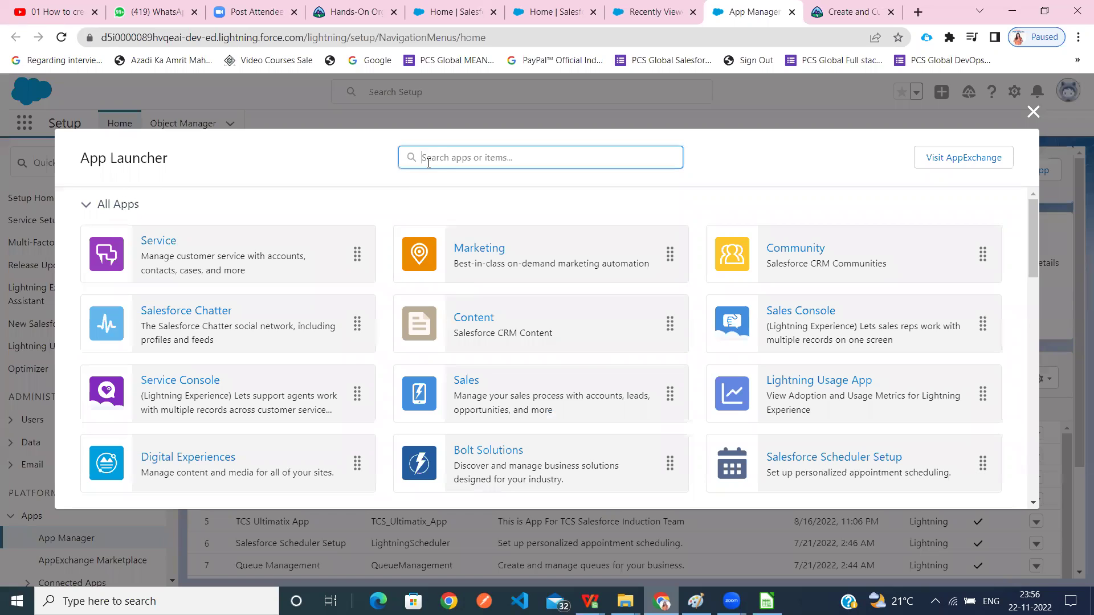
{"action": "type", "text": "mu"}
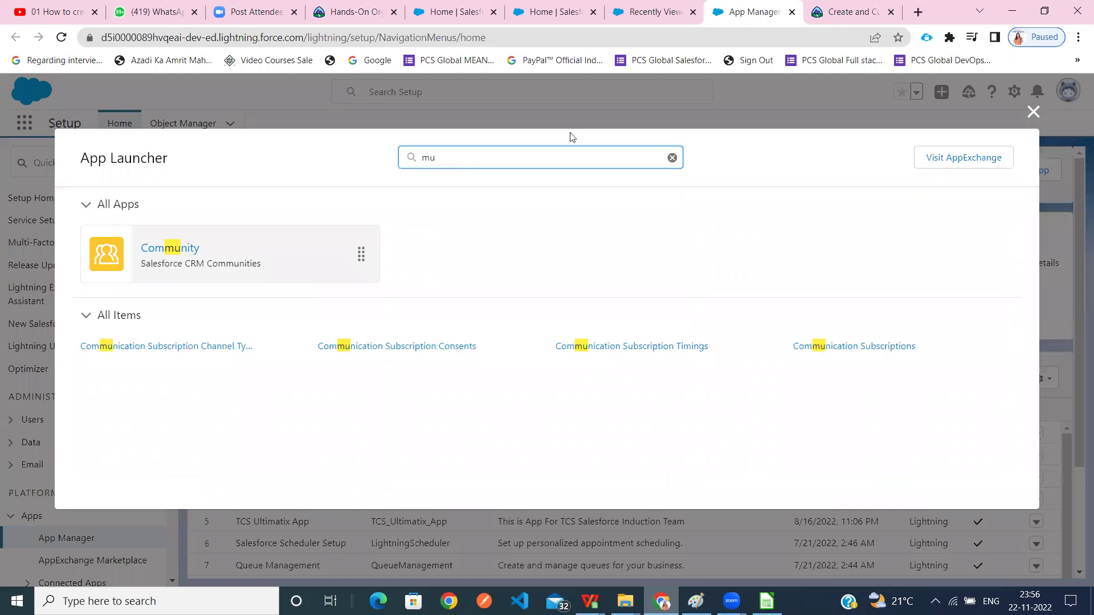
{"action": "left_click", "coordinate": [825, 10]}
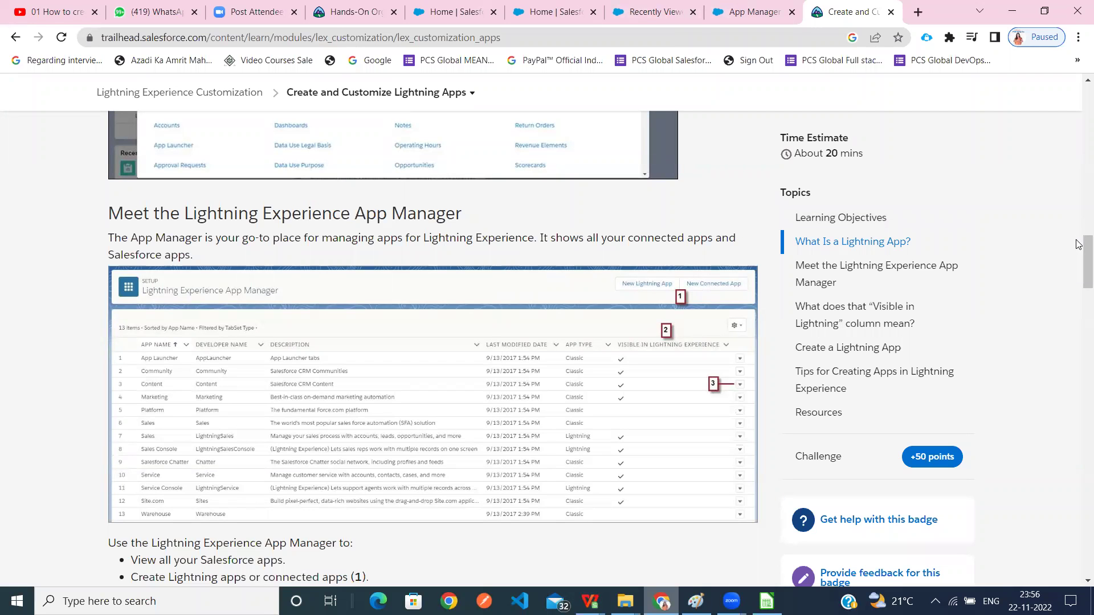
Step: Scroll the Trailhead lesson from App Manager down to steps 4–5 of Create a Lightning App
{"action": "scroll", "coordinate": [1079, 242], "scroll_direction": "up", "scroll_amount": 2}
{"action": "left_click_drag", "start_coordinate": [1078, 242], "coordinate": [1079, 270]}
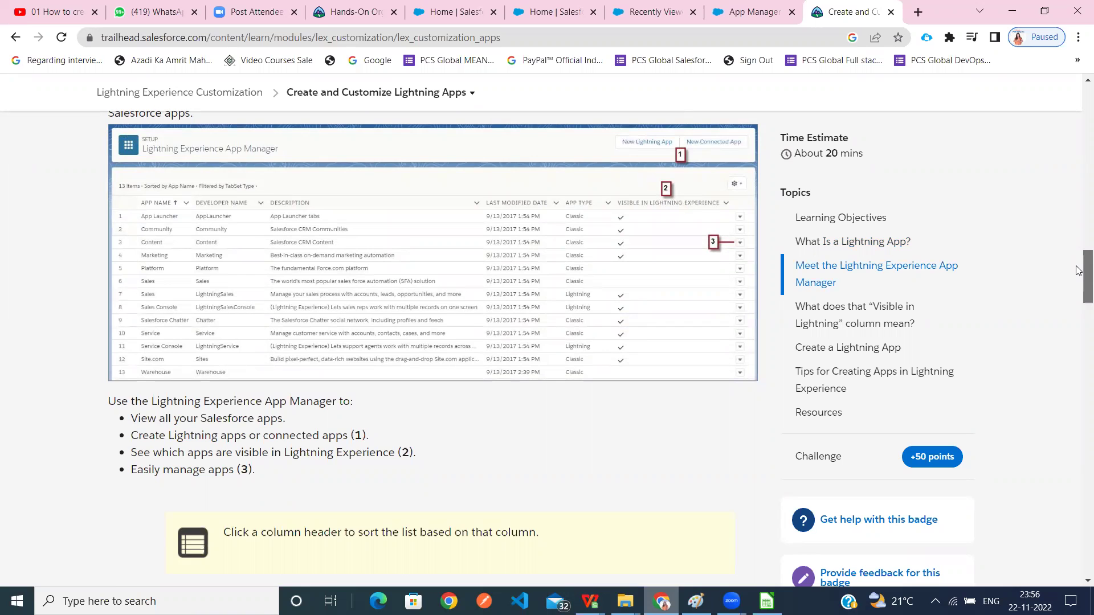
{"action": "left_click_drag", "start_coordinate": [1078, 270], "coordinate": [1079, 309]}
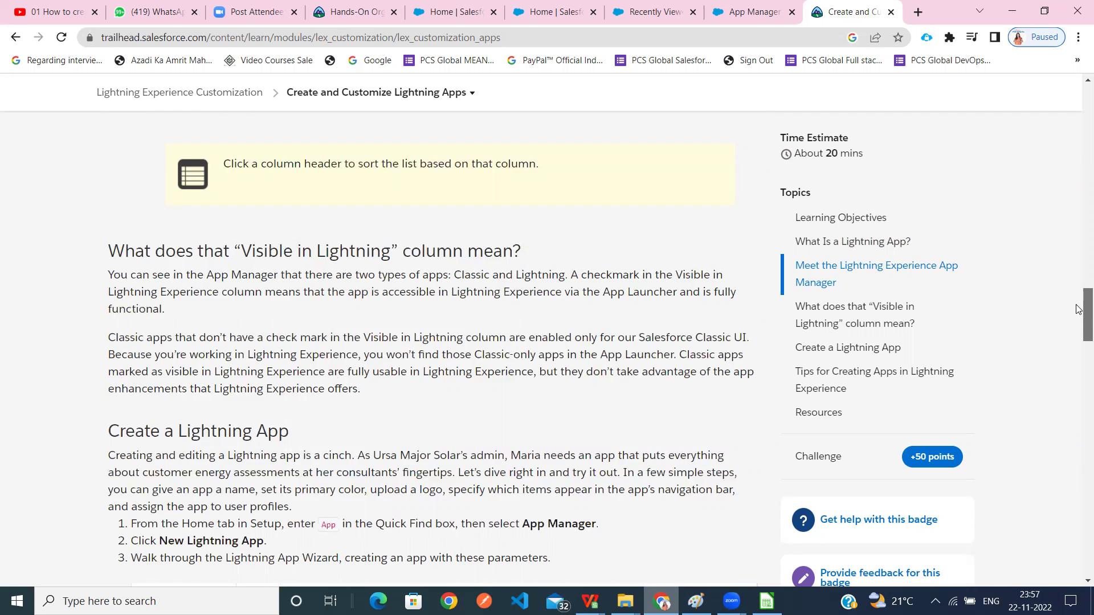
{"action": "scroll", "coordinate": [1079, 319], "scroll_direction": "down", "scroll_amount": 1}
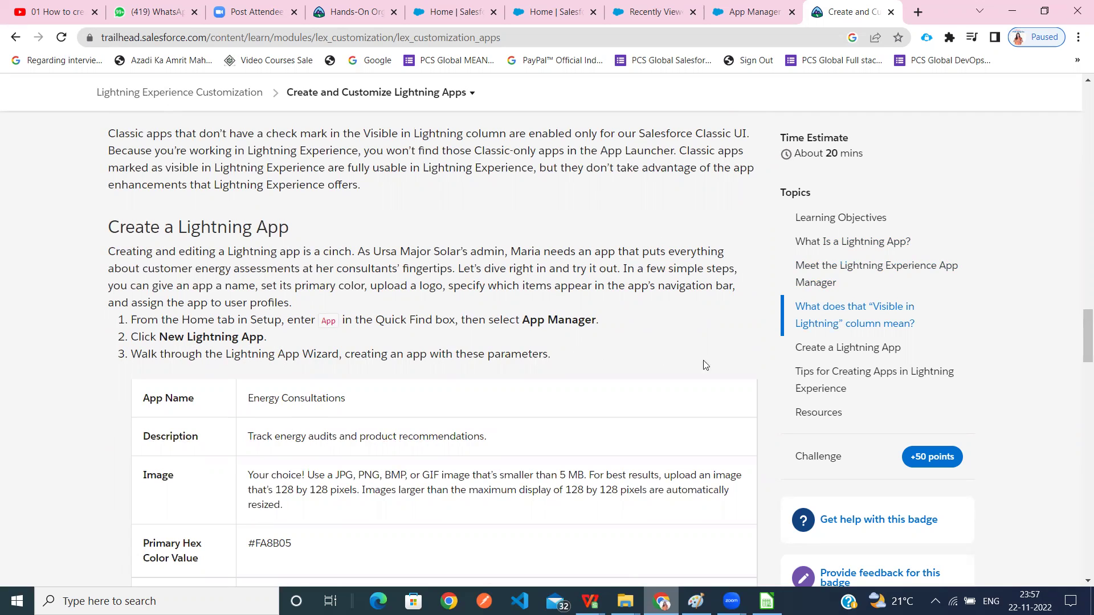
{"action": "left_click_drag", "start_coordinate": [1078, 337], "coordinate": [1078, 396]}
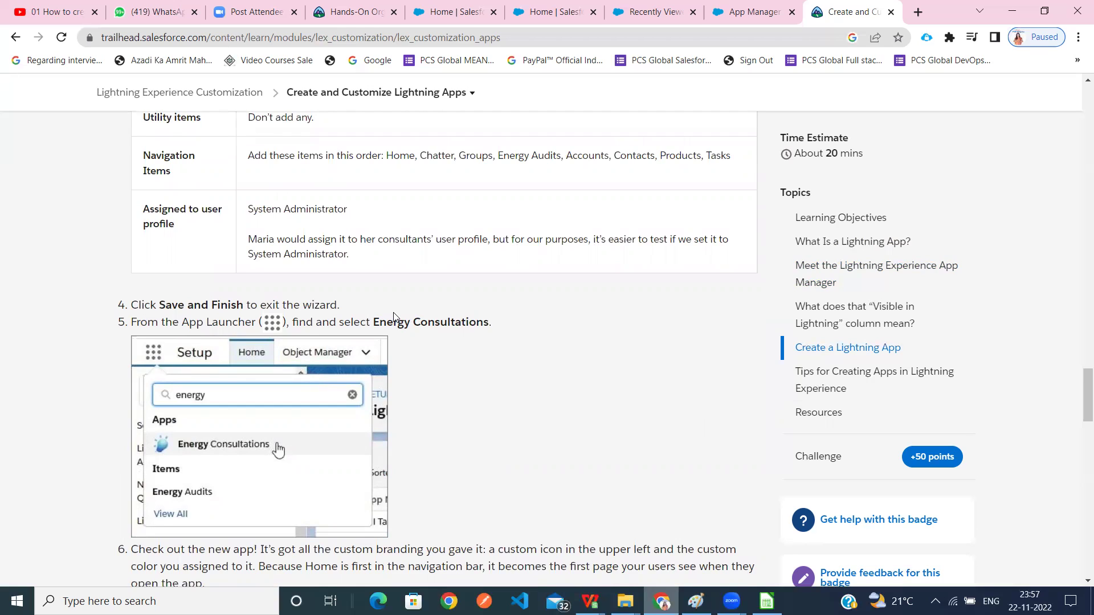
Step: On the App Manager tab, close the app search dialog and reload the page
{"action": "left_click", "coordinate": [745, 11]}
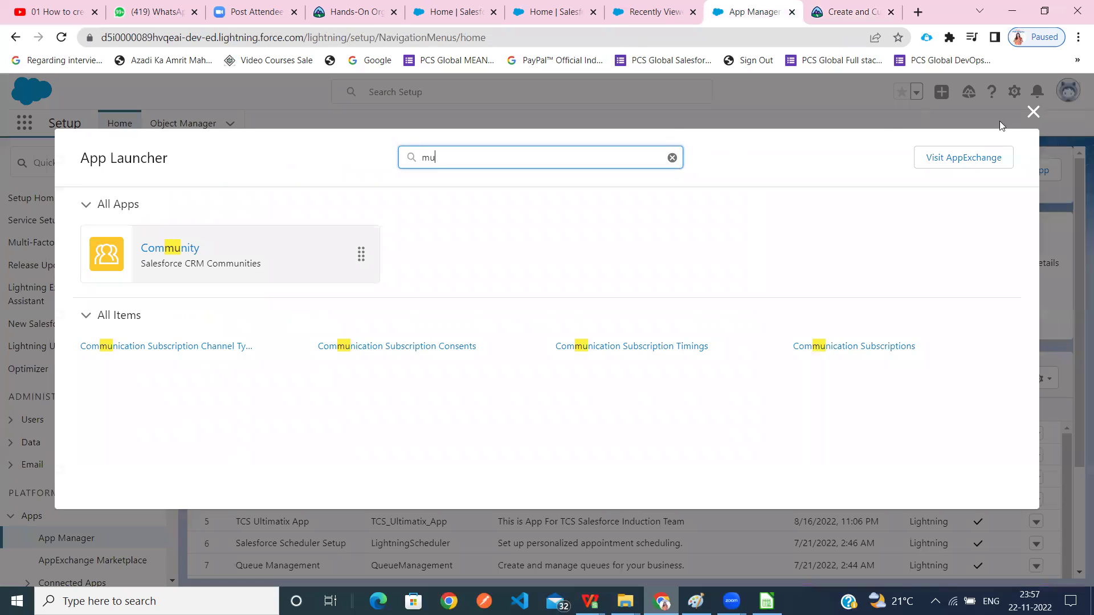
{"action": "left_click", "coordinate": [1032, 111]}
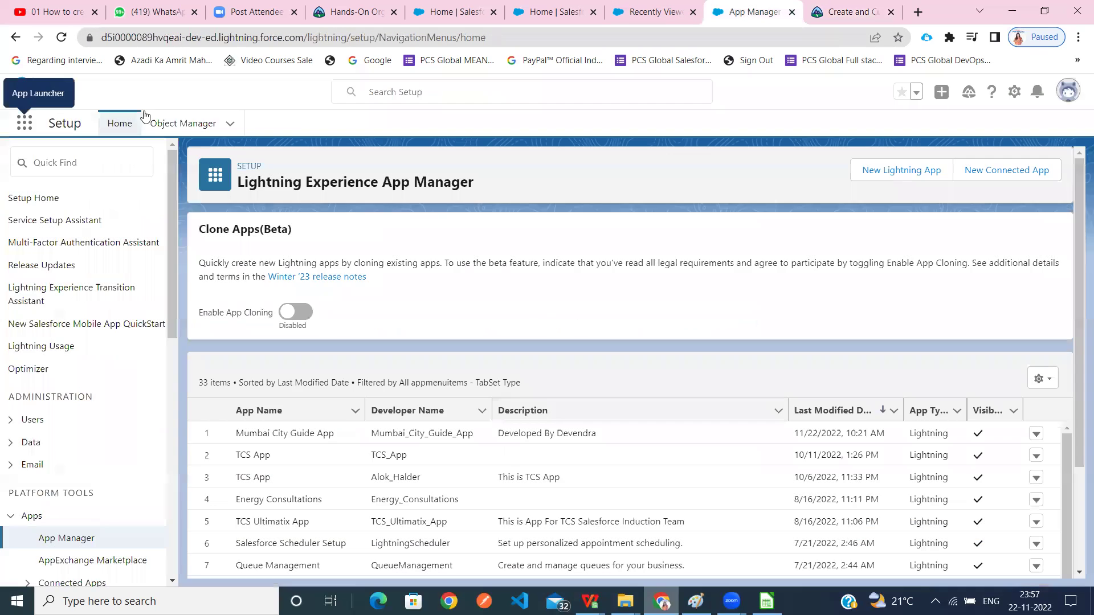
{"action": "left_click", "coordinate": [62, 39]}
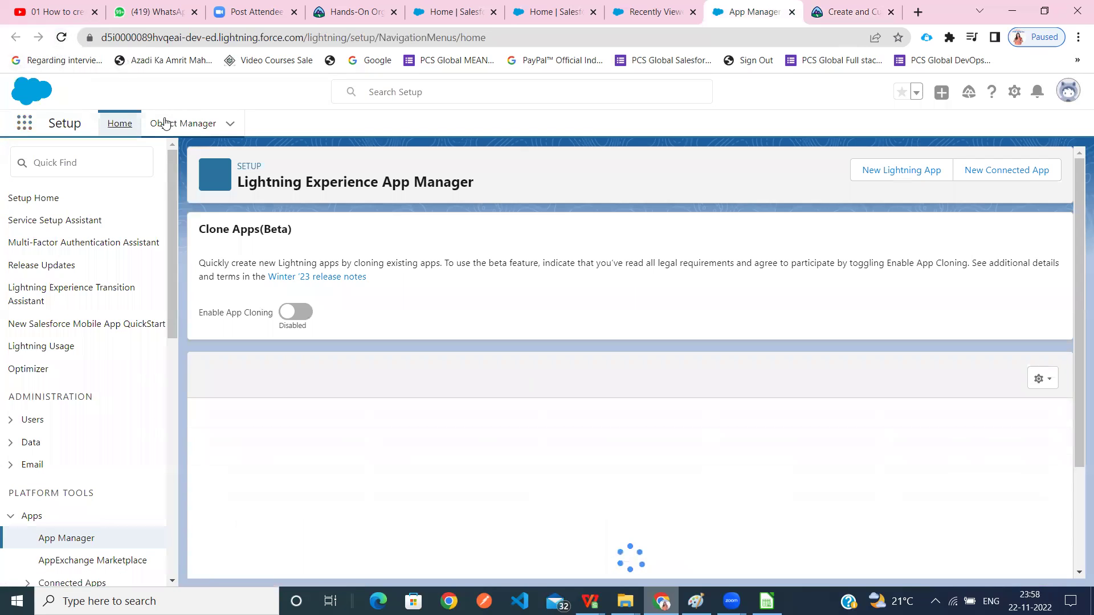
Step: Browse the App Launcher's full app grid, close it, and return to the Trailhead lesson
{"action": "left_click", "coordinate": [25, 124]}
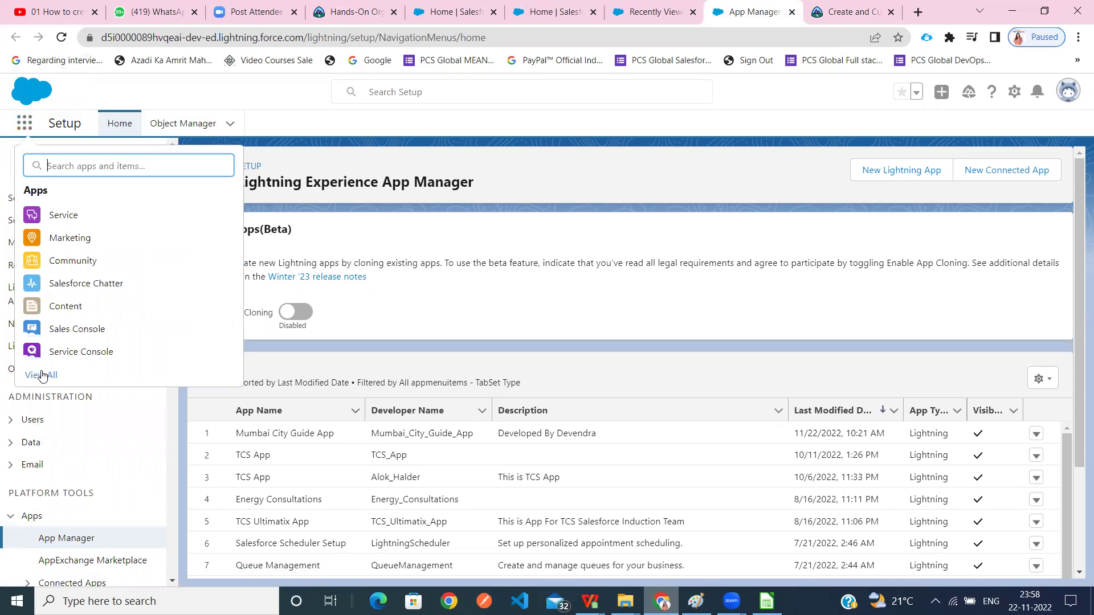
{"action": "left_click", "coordinate": [9, 371]}
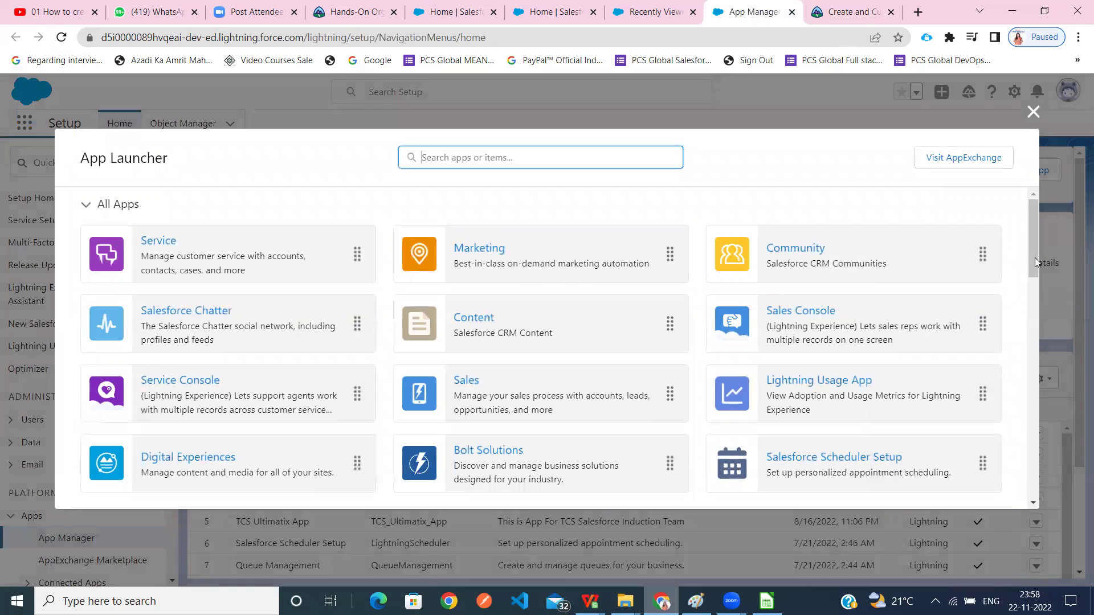
{"action": "left_click", "coordinate": [1030, 250]}
{"action": "left_click_drag", "start_coordinate": [1030, 252], "coordinate": [1061, 223]}
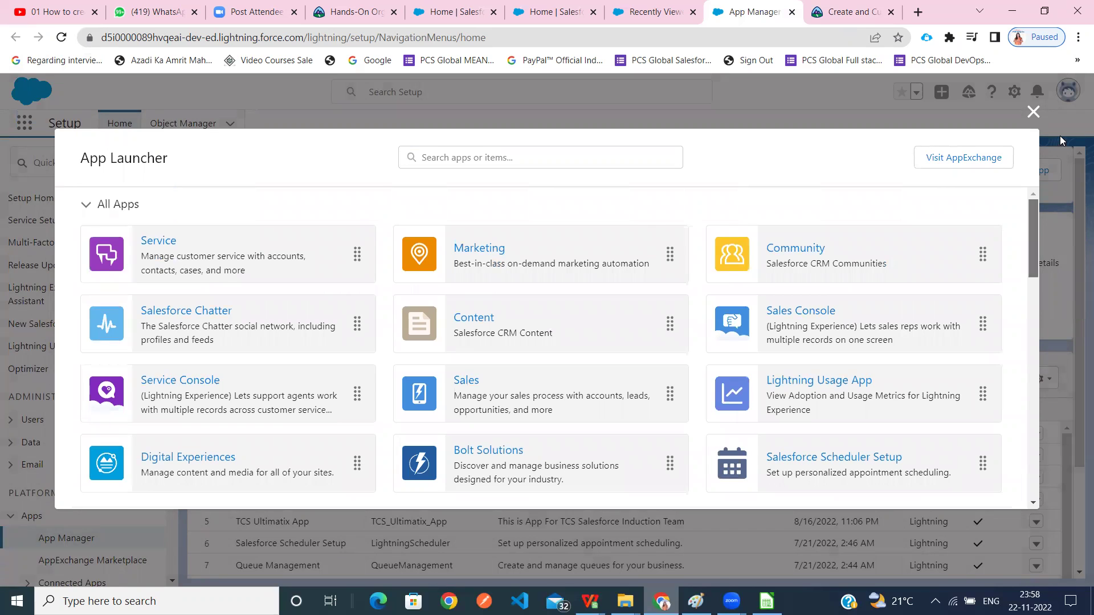
{"action": "left_click", "coordinate": [1034, 112]}
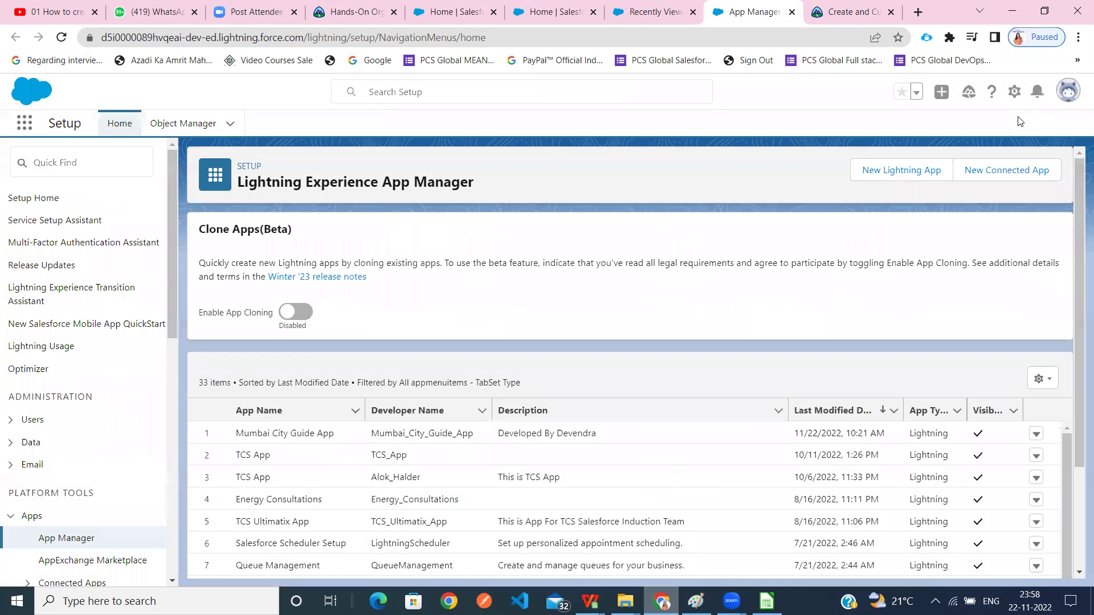
{"action": "left_click", "coordinate": [847, 11]}
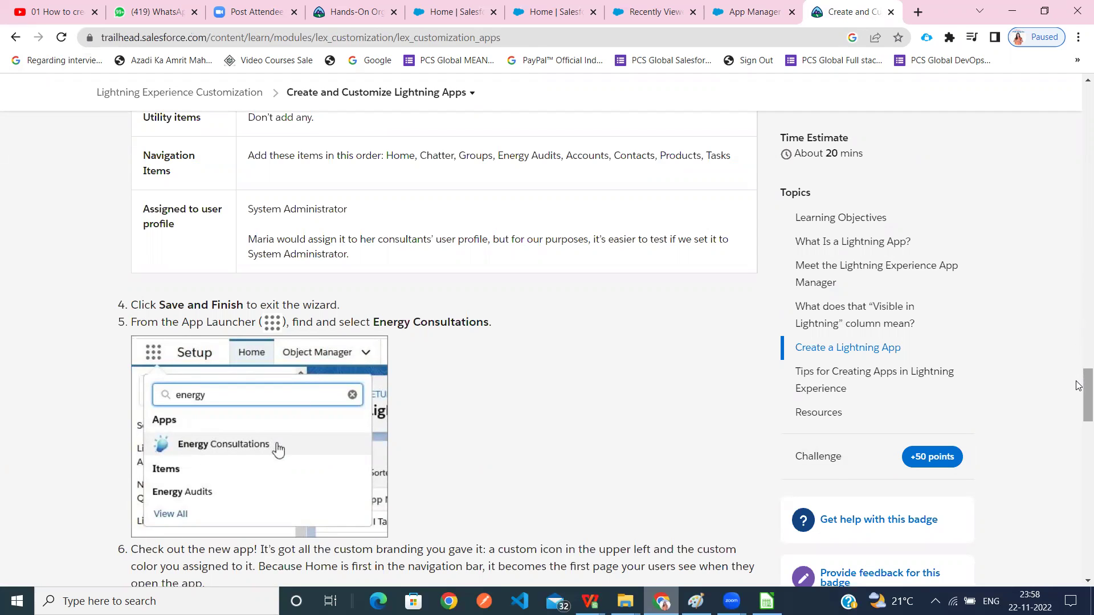
Step: Scroll the Trailhead lesson to its +50 points completion badge, then go to the YouTube playlist
{"action": "scroll", "coordinate": [1078, 420], "scroll_direction": "down", "scroll_amount": 5}
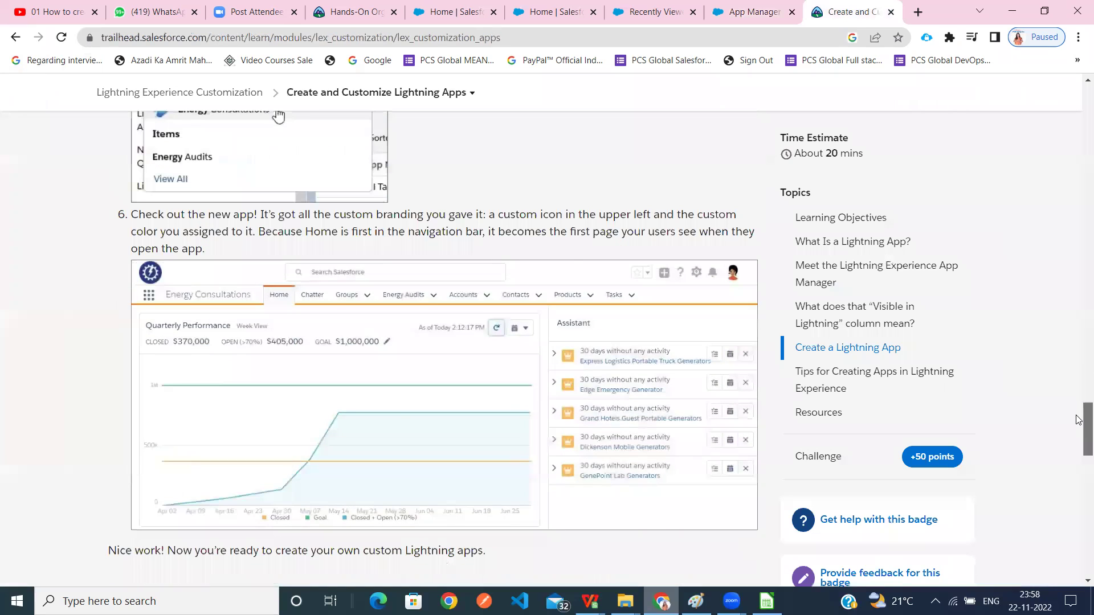
{"action": "scroll", "coordinate": [1079, 419], "scroll_direction": "down", "scroll_amount": 8}
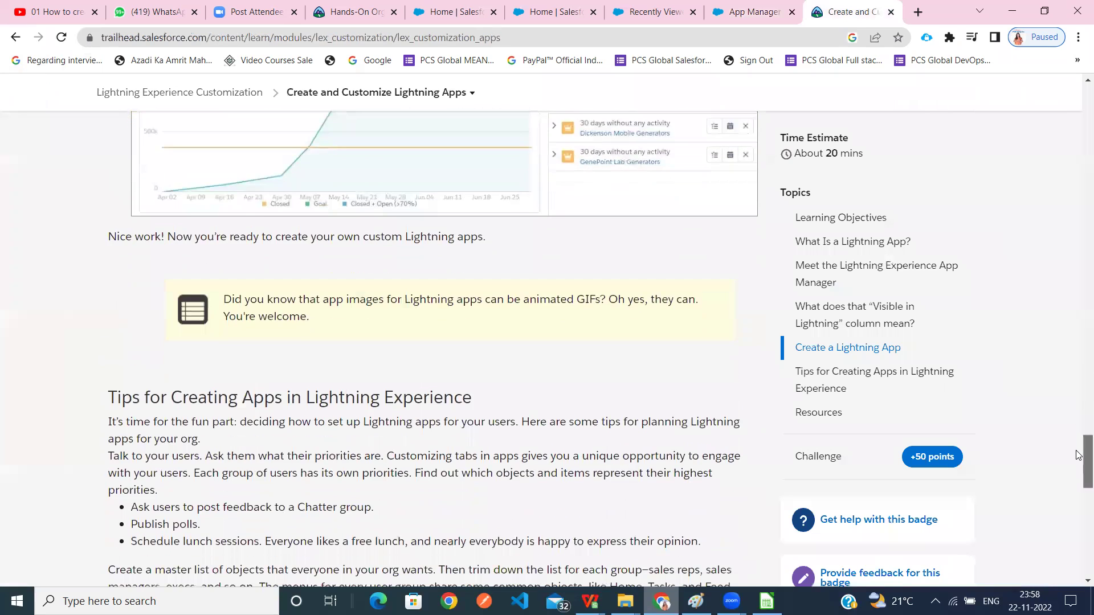
{"action": "scroll", "coordinate": [1077, 466], "scroll_direction": "down", "scroll_amount": 1}
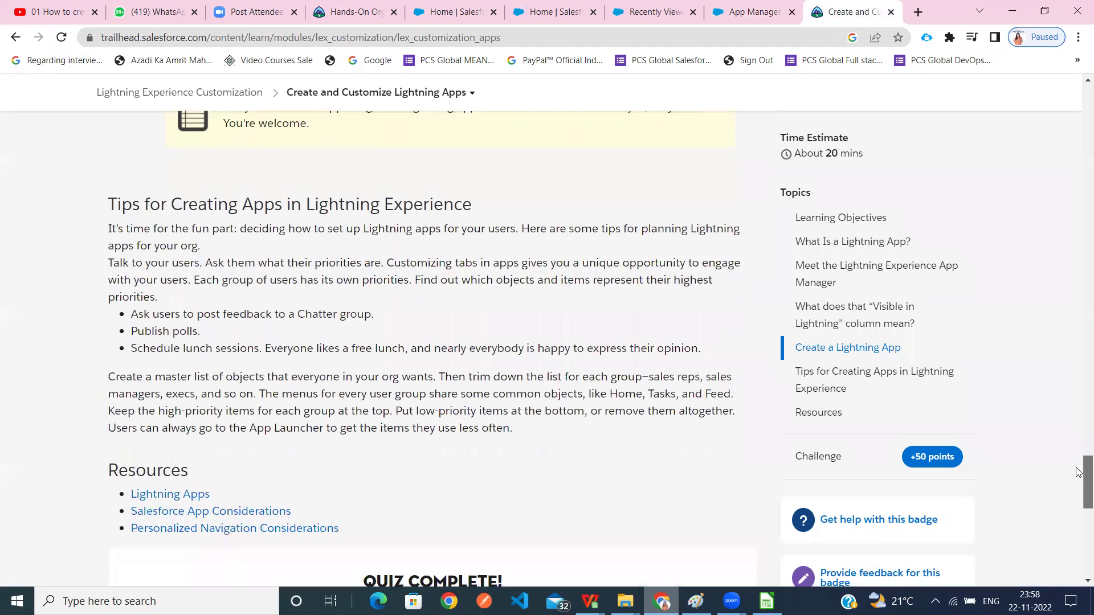
{"action": "left_click_drag", "start_coordinate": [1077, 472], "coordinate": [1084, 517]}
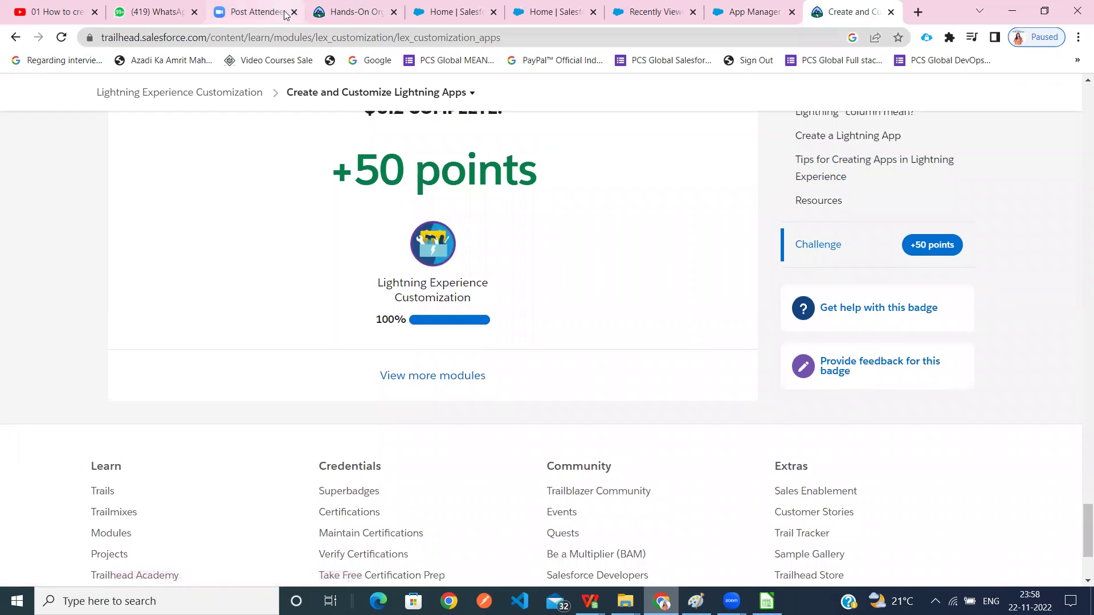
{"action": "left_click", "coordinate": [70, 19]}
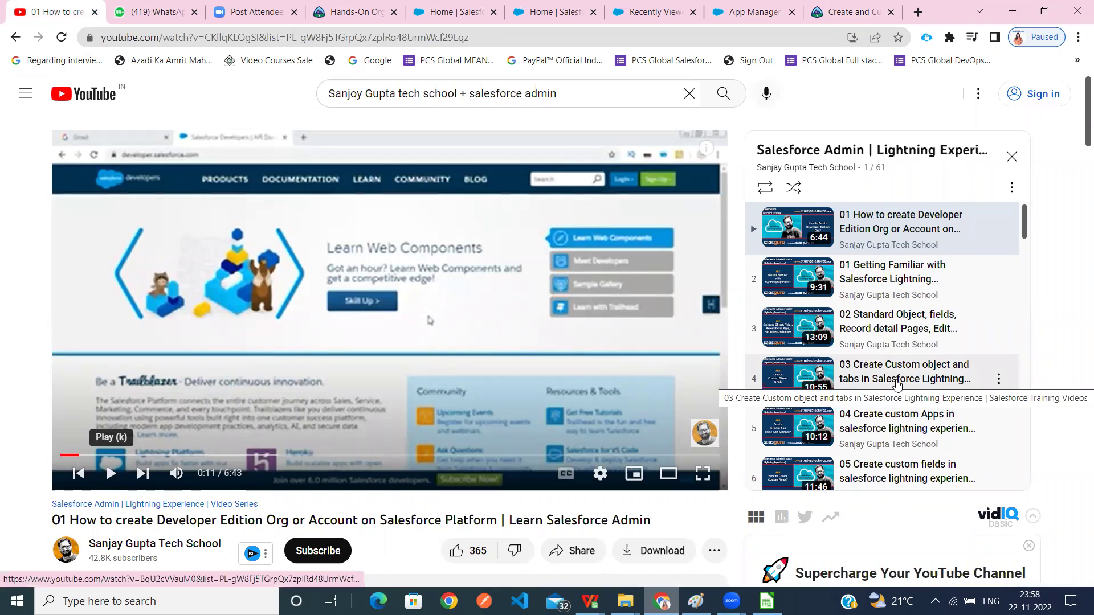
Step: Play video 5, '04 Create custom Apps in salesforce lightning experience', on the normal watch page
{"action": "left_click", "coordinate": [904, 431]}
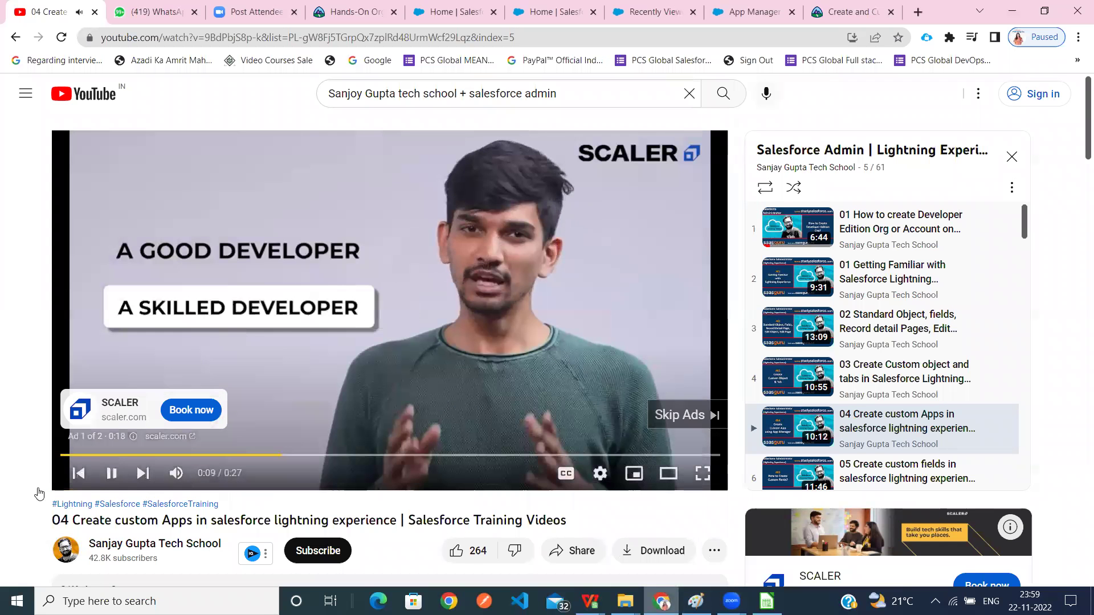
{"action": "left_click", "coordinate": [126, 487]}
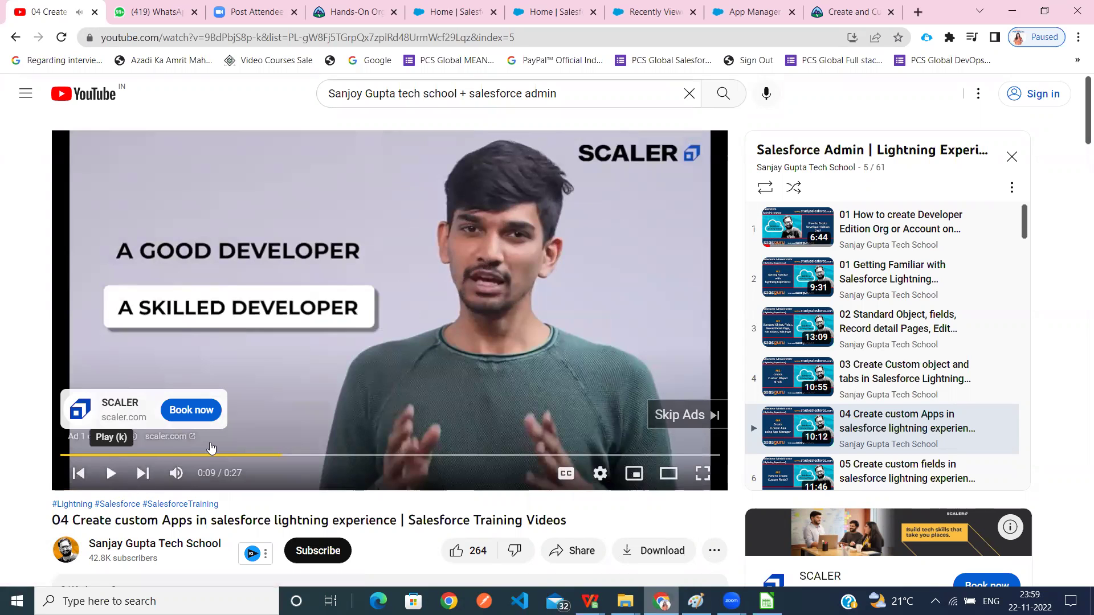
{"action": "double_click", "coordinate": [678, 418]}
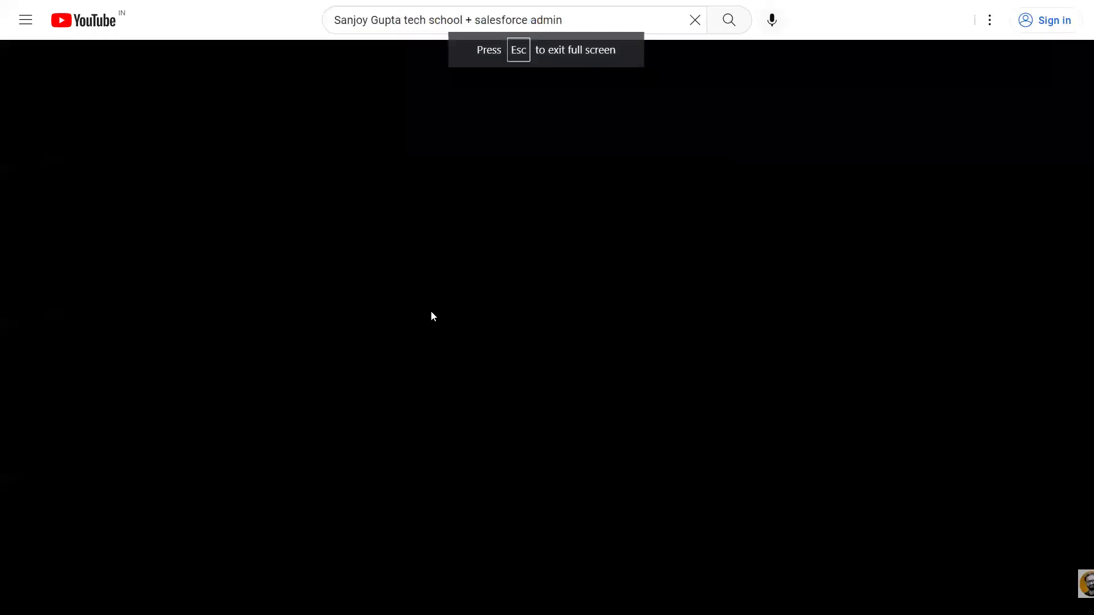
{"action": "left_click", "coordinate": [432, 309]}
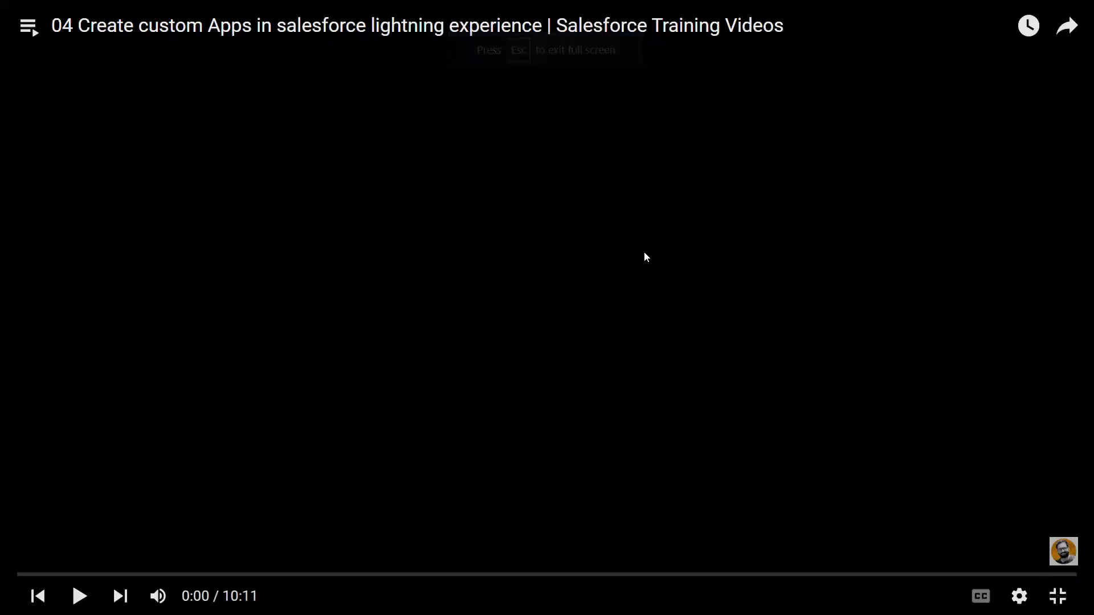
{"action": "key", "text": "Escape"}
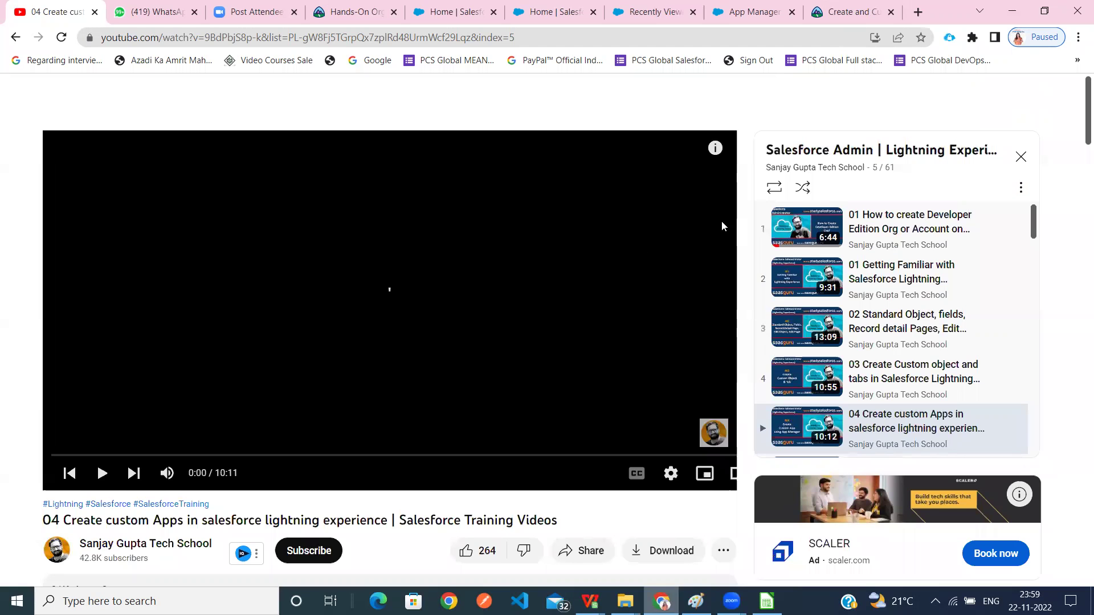
{"action": "double_click", "coordinate": [464, 324]}
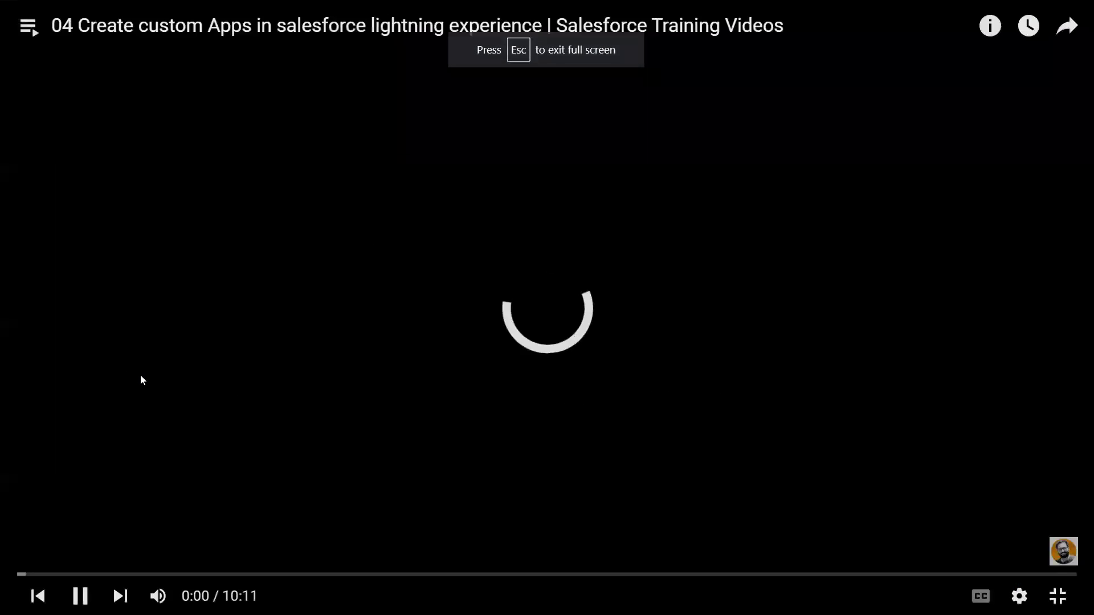
{"action": "key", "text": "Escape"}
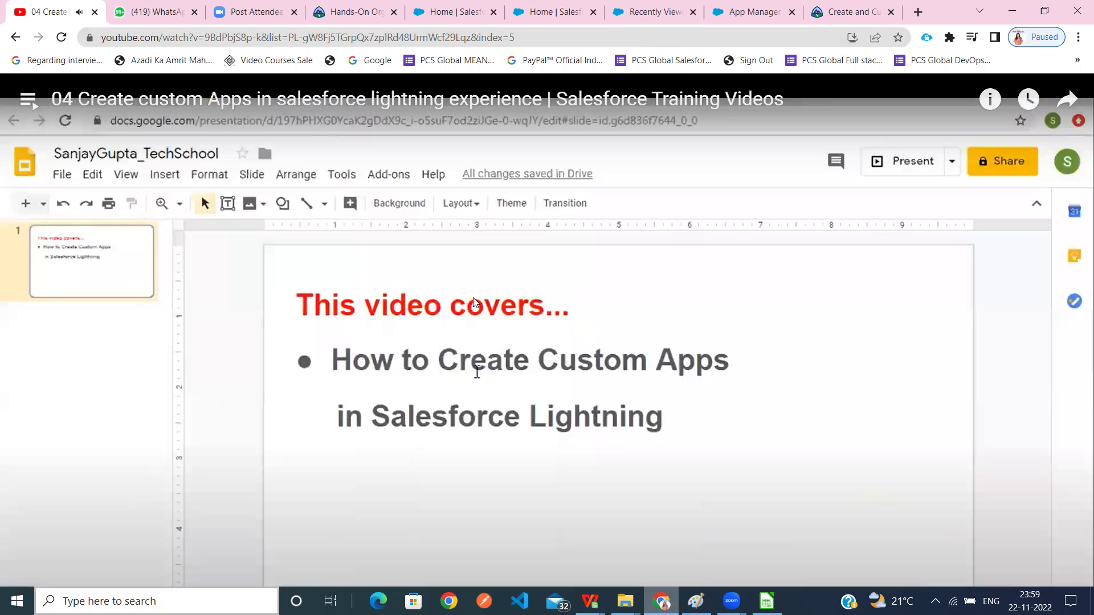
{"action": "key", "text": "Escape"}
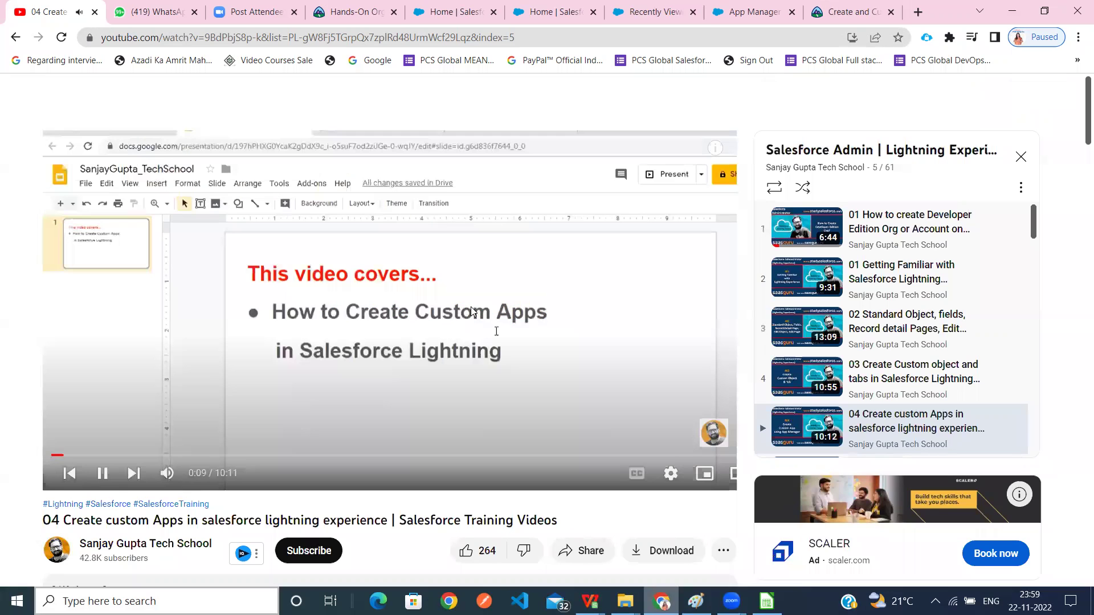
{"action": "left_click", "coordinate": [316, 280]}
{"action": "left_click", "coordinate": [317, 279]}
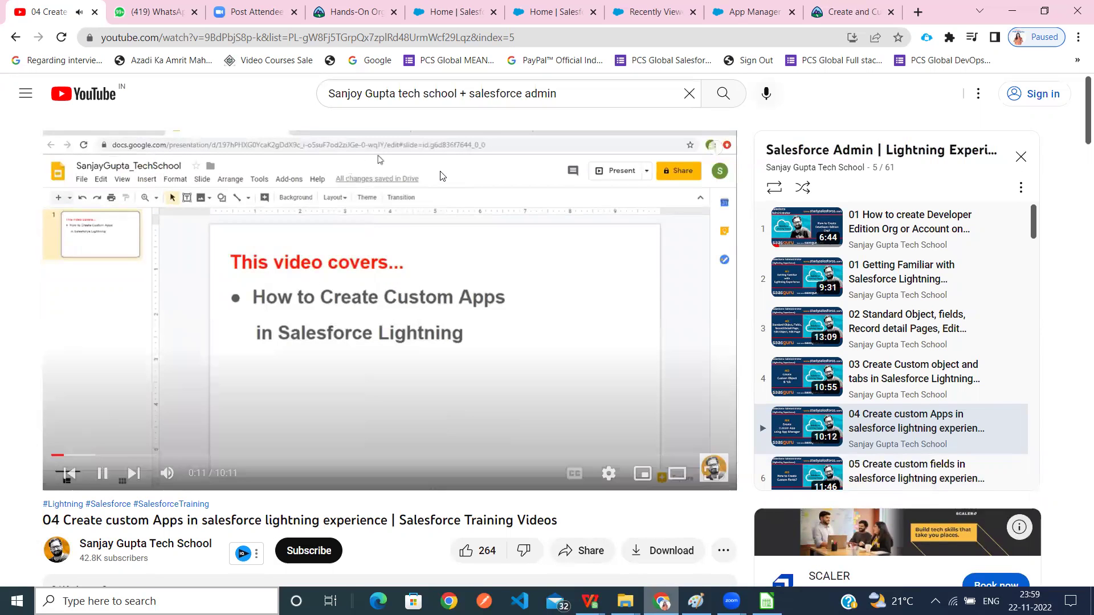
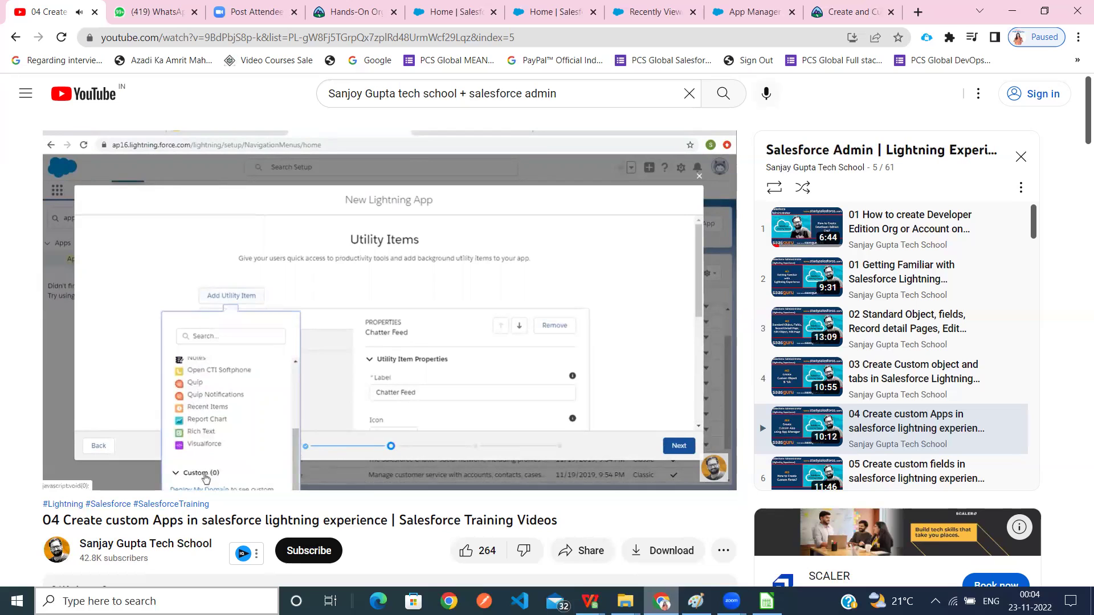
Step: Seek the tutorial back to the utility items step near 4:44, pause, resume, and play on
{"action": "mouse_move", "coordinate": [329, 480]}
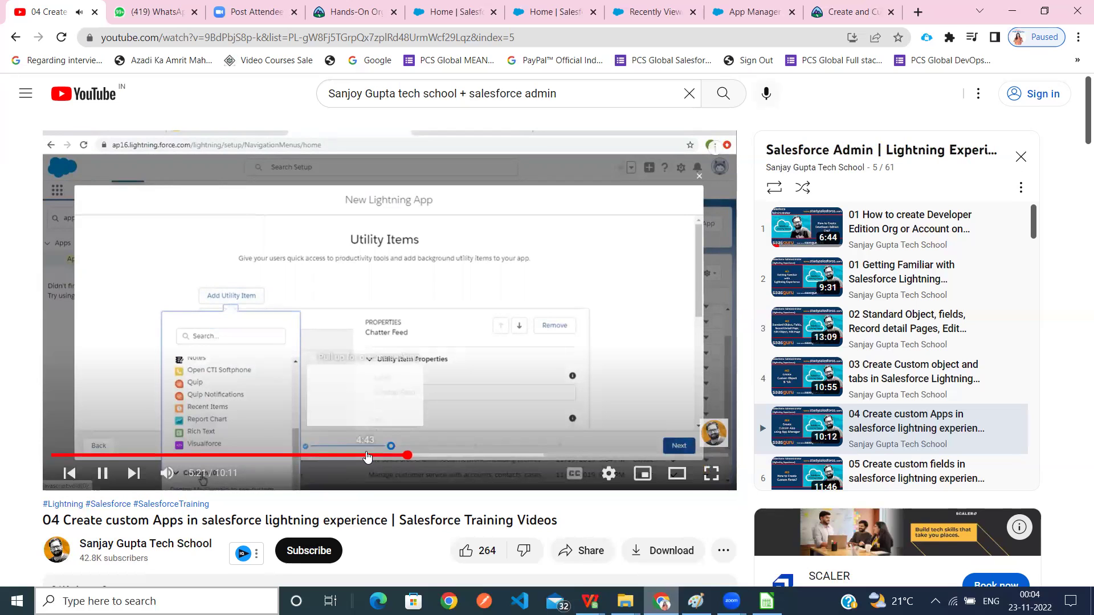
{"action": "left_click", "coordinate": [367, 456]}
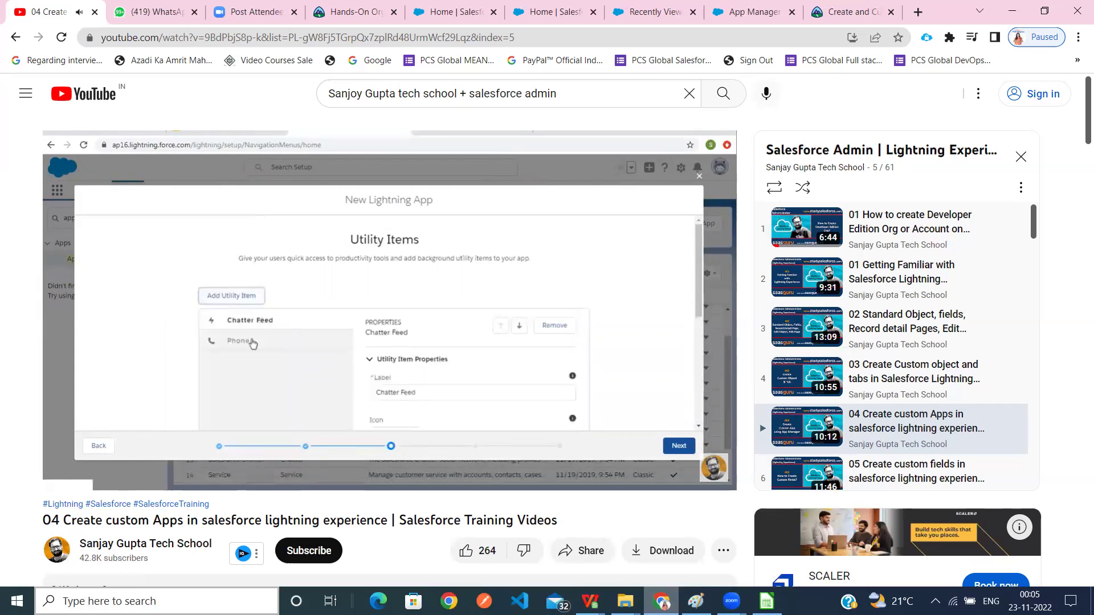
{"action": "left_click", "coordinate": [438, 428]}
{"action": "left_click", "coordinate": [439, 428]}
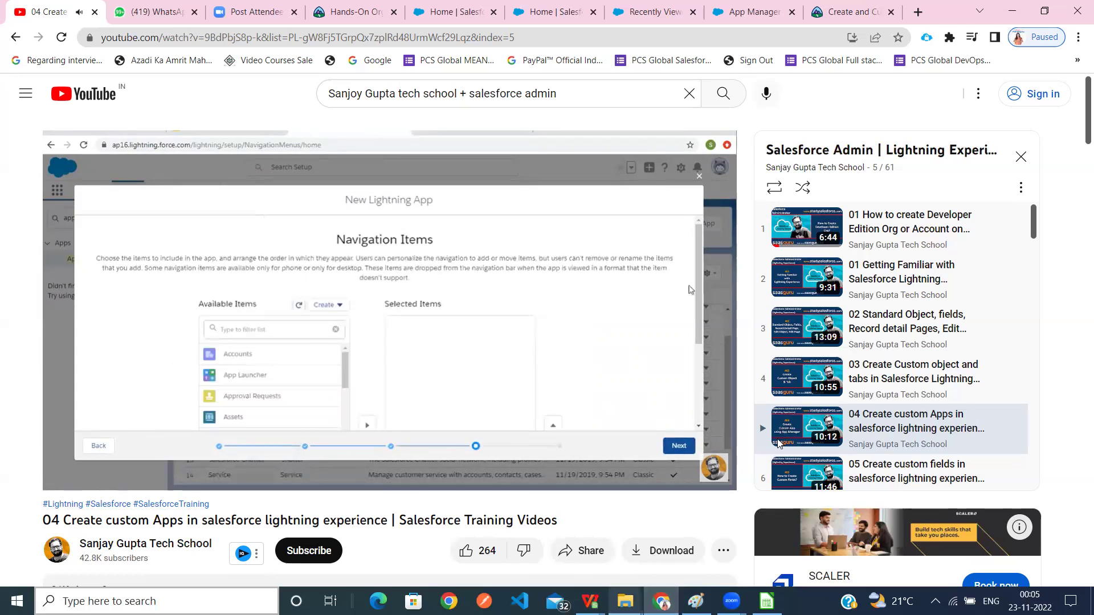
Step: Toggle the tutorial to full screen and back while it adds Books and Home to Selected Items
{"action": "left_click", "coordinate": [710, 475]}
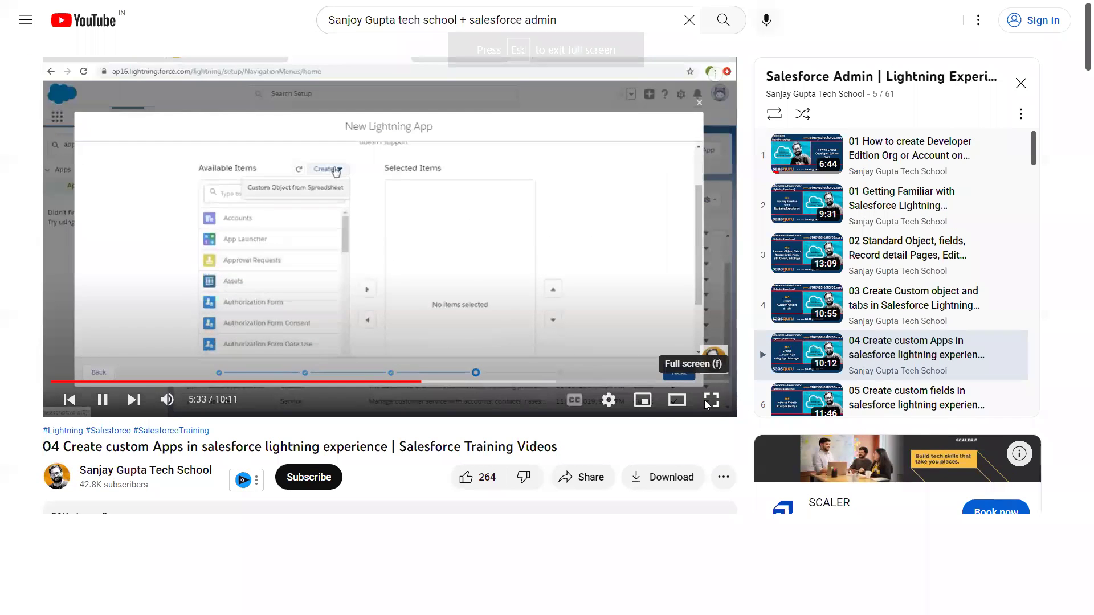
{"action": "double_click", "coordinate": [482, 283]}
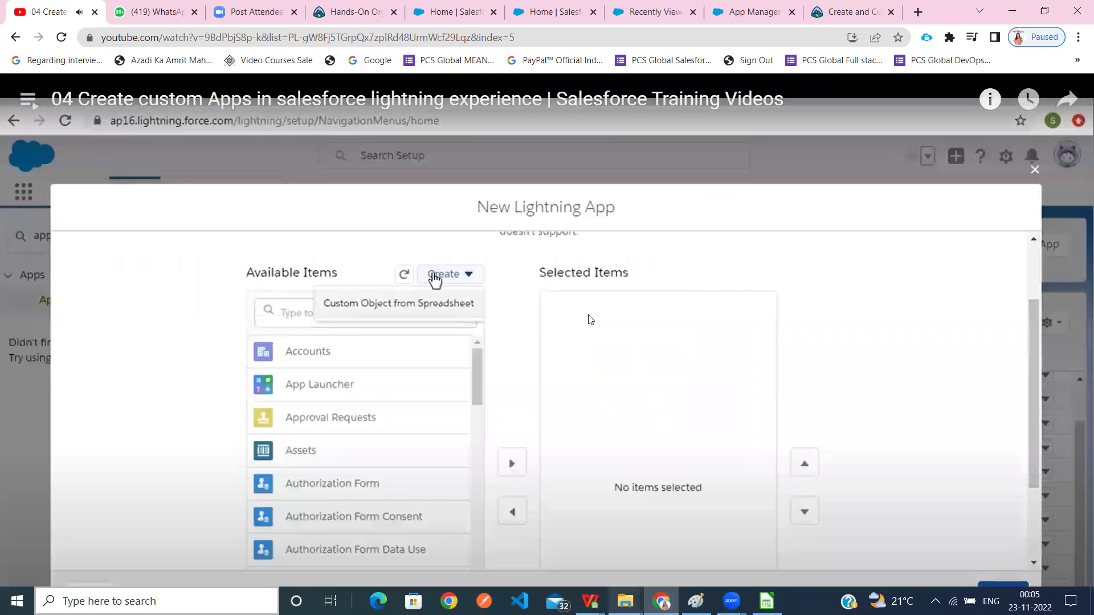
{"action": "double_click", "coordinate": [589, 319]}
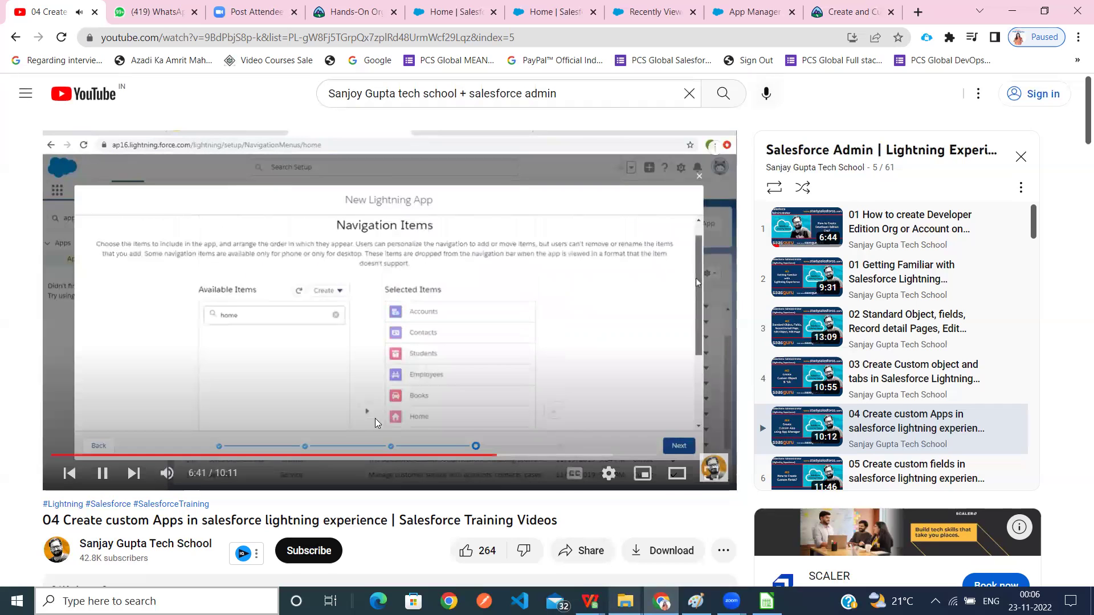
Step: Seek the tutorial back to about 6:08 and watch until the finished My University app appears
{"action": "left_click", "coordinate": [460, 455]}
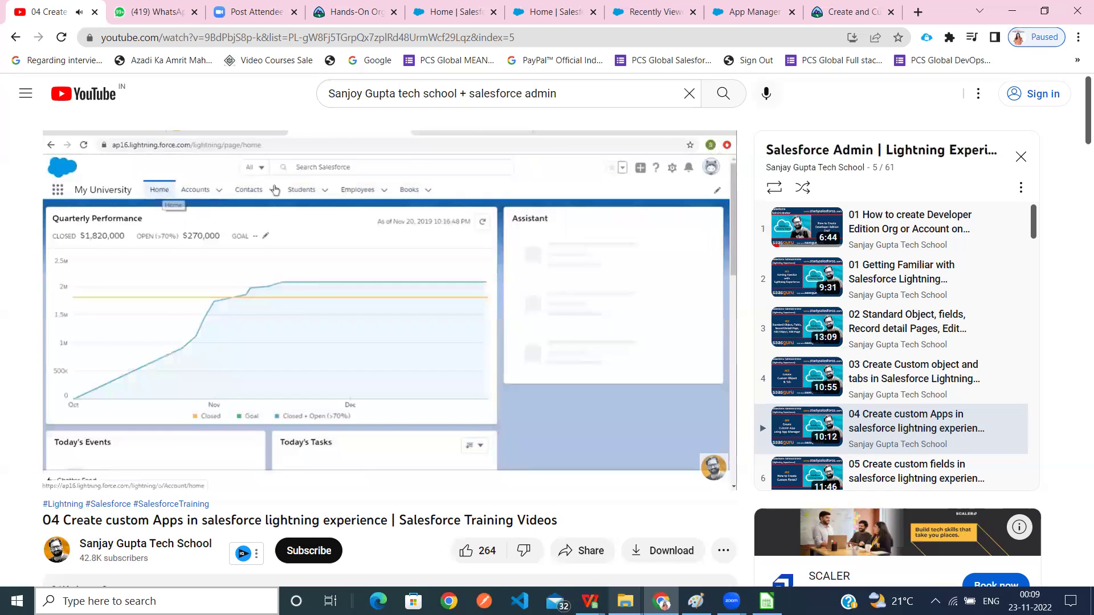
Step: Pause the YouTube tutorial video
{"action": "key", "text": "space"}
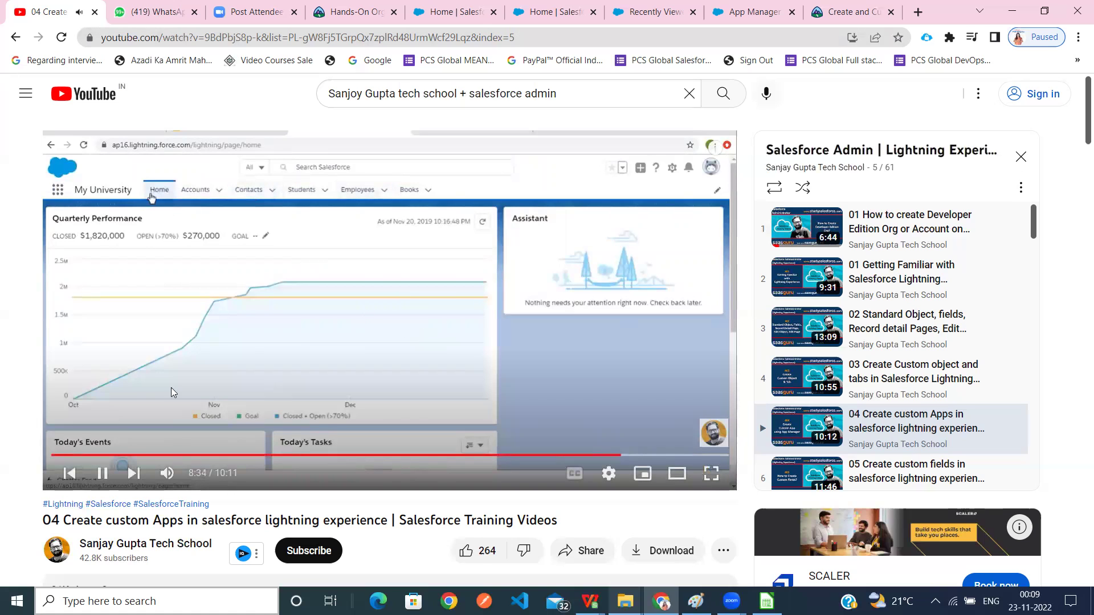
{"action": "left_click", "coordinate": [103, 476]}
{"action": "left_click", "coordinate": [103, 476]}
{"action": "left_click", "coordinate": [103, 476]}
Step: From the Salesforce Spectacle list tab, open Setup through the gear menu
{"action": "left_click", "coordinate": [444, 17]}
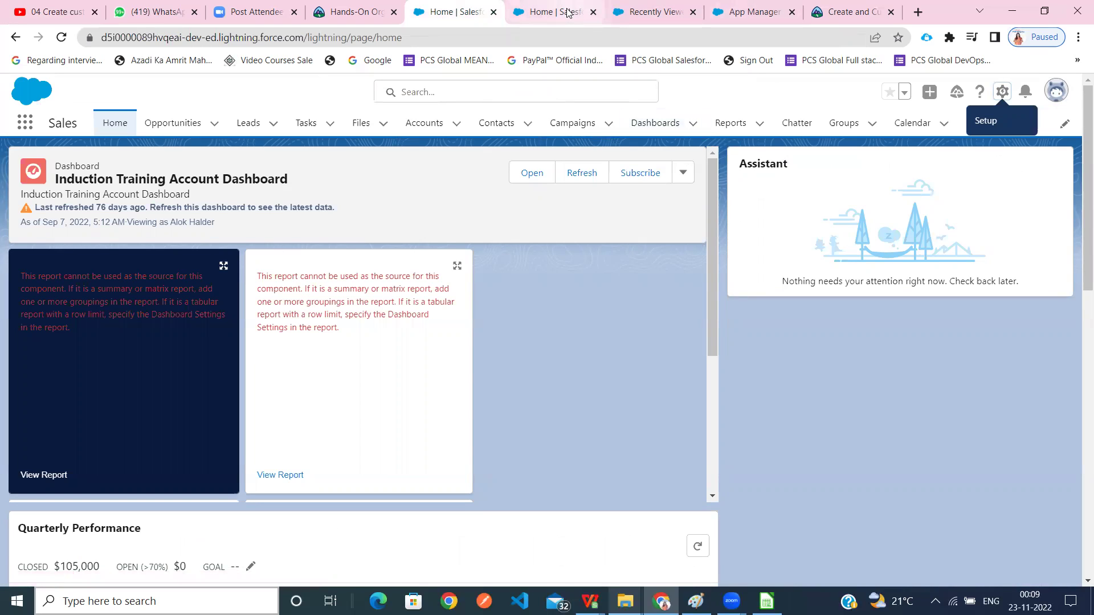
{"action": "left_click", "coordinate": [667, 11]}
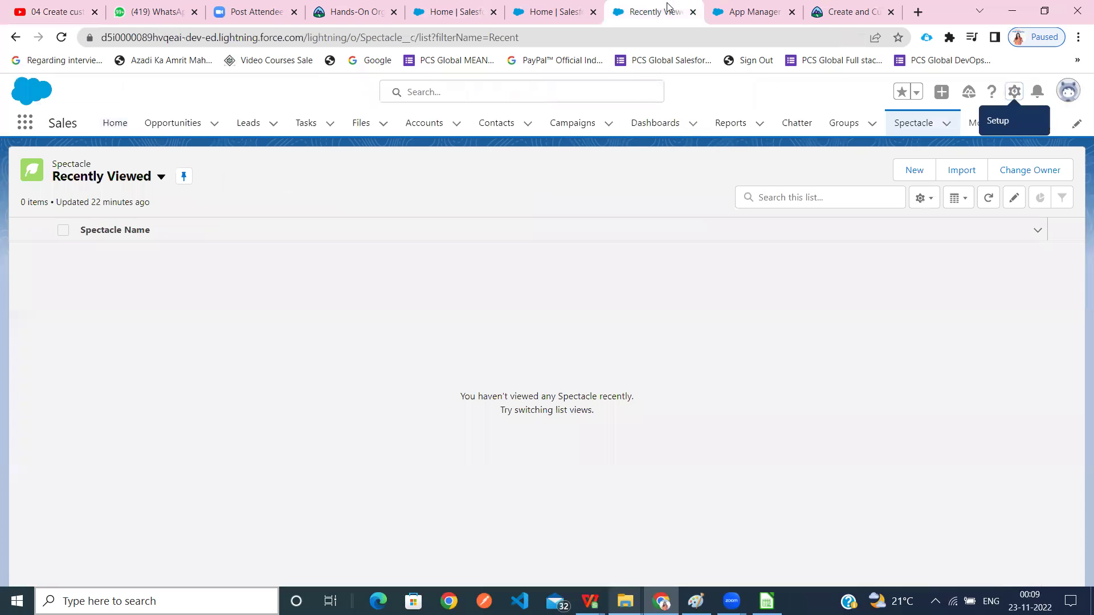
{"action": "left_click", "coordinate": [1013, 97]}
{"action": "left_click", "coordinate": [947, 132]}
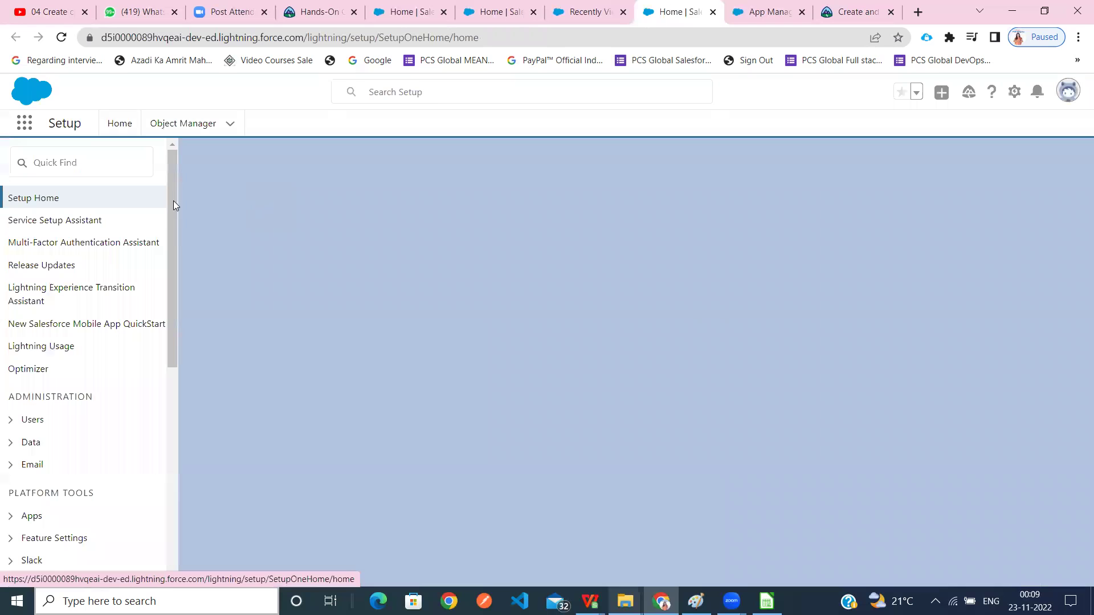
Step: Find 'App' in Setup Quick Find, open App Manager, and scroll to Mumbai City Guide App
{"action": "left_click", "coordinate": [78, 161]}
{"action": "type", "text": "A"}
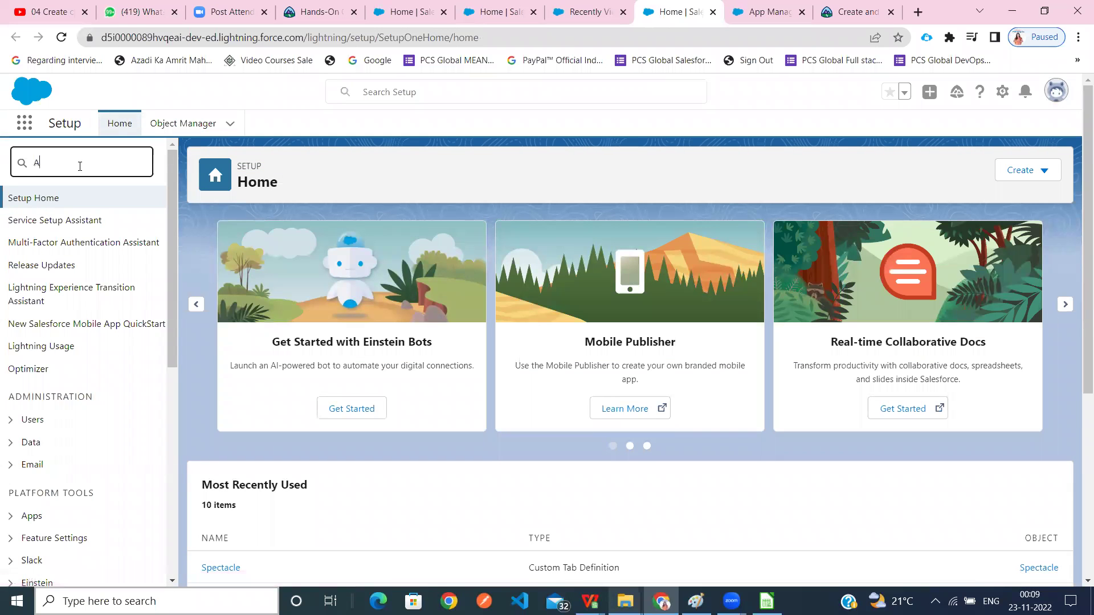
{"action": "type", "text": "pp"}
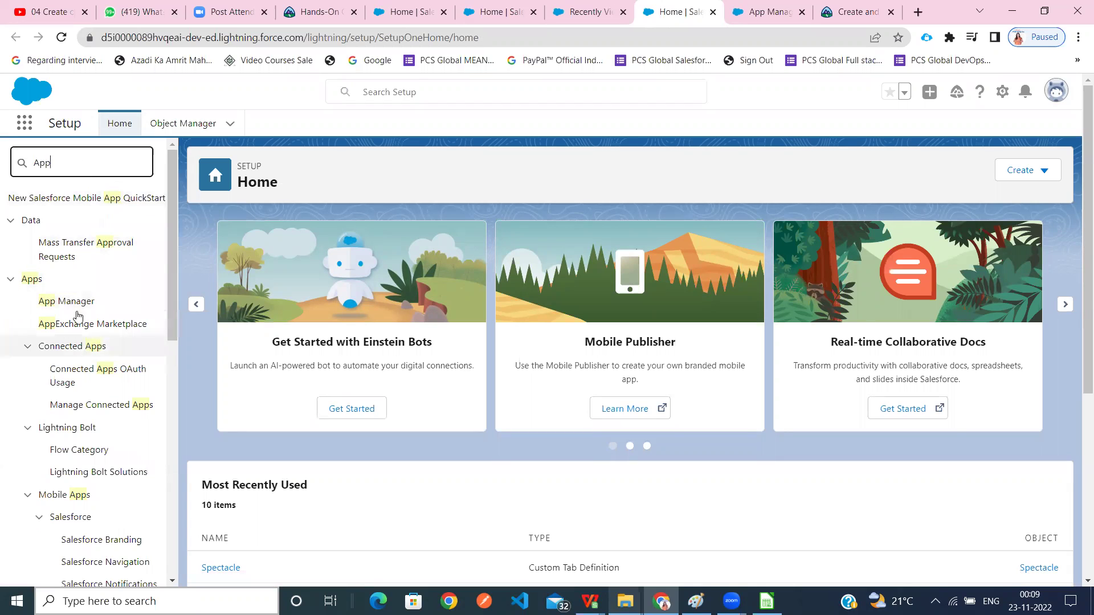
{"action": "left_click", "coordinate": [77, 306]}
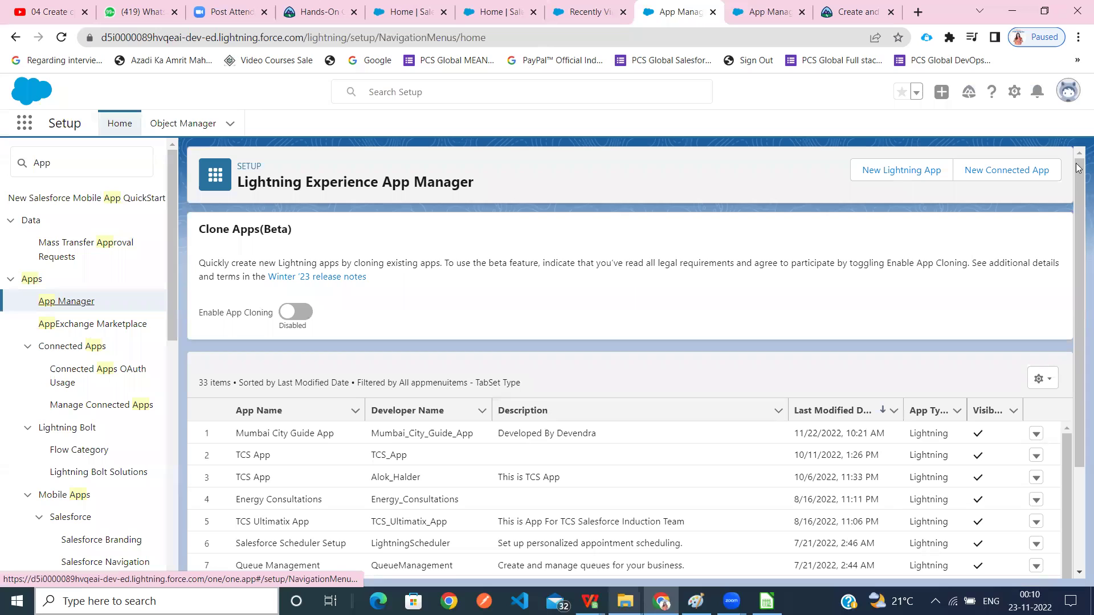
{"action": "left_click_drag", "start_coordinate": [1078, 179], "coordinate": [1078, 331]}
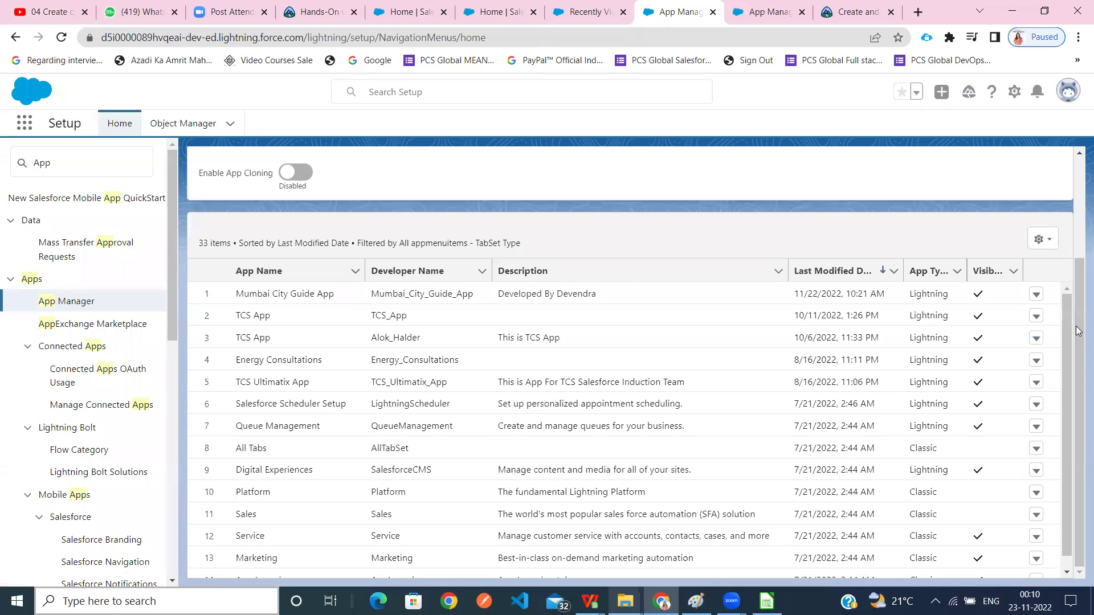
Step: Edit Mumbai City Guide App to use its own image and colour instead of the org theme, and save
{"action": "left_click", "coordinate": [1036, 295]}
{"action": "left_click", "coordinate": [1036, 296]}
{"action": "left_click", "coordinate": [1036, 295]}
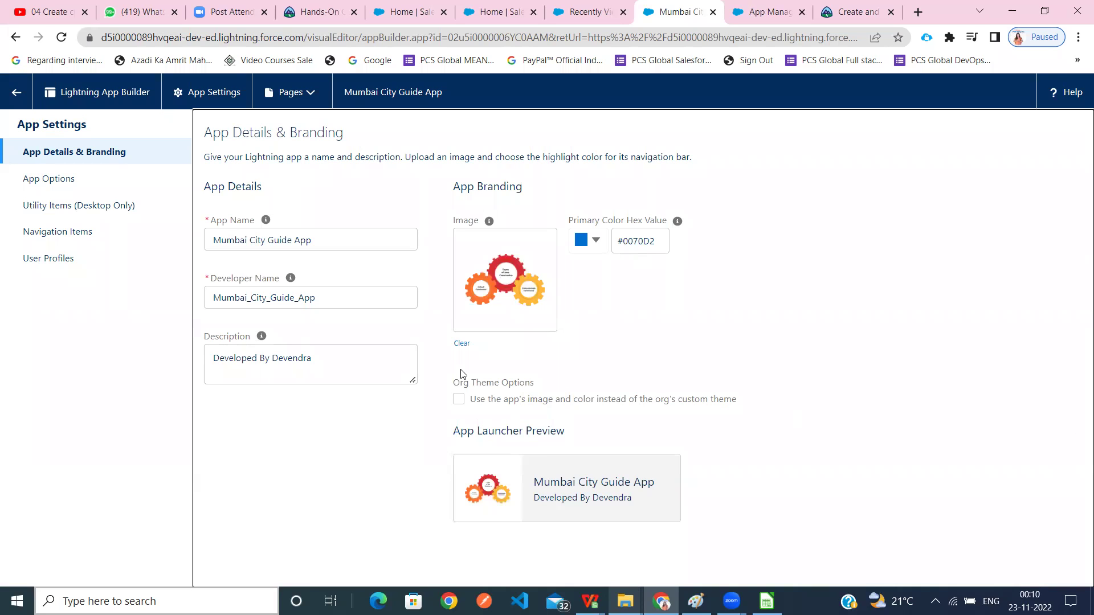
{"action": "left_click", "coordinate": [459, 399]}
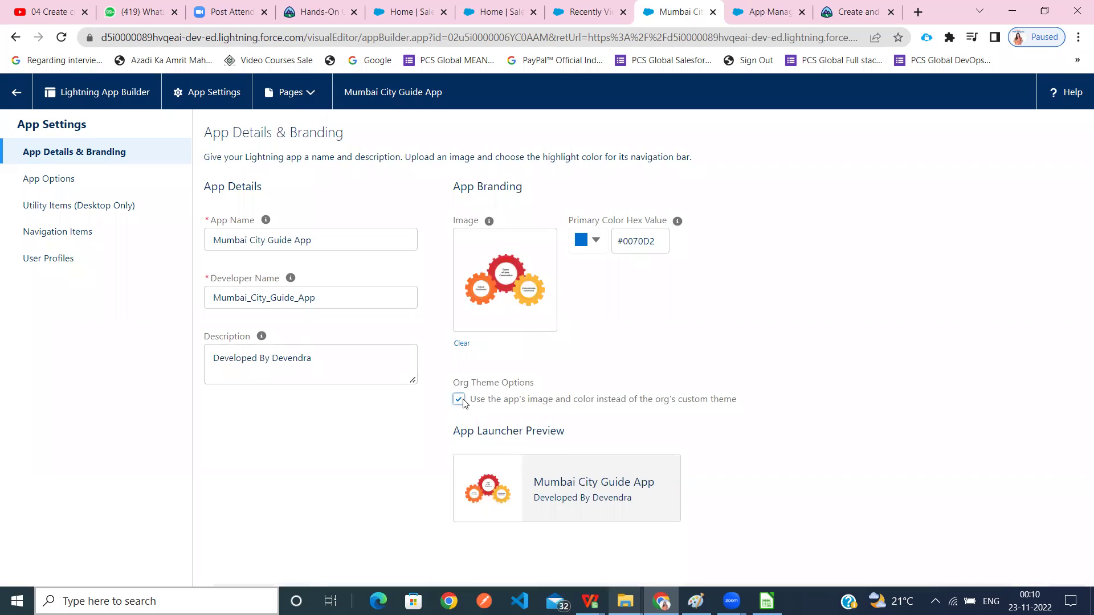
{"action": "left_click", "coordinate": [681, 568]}
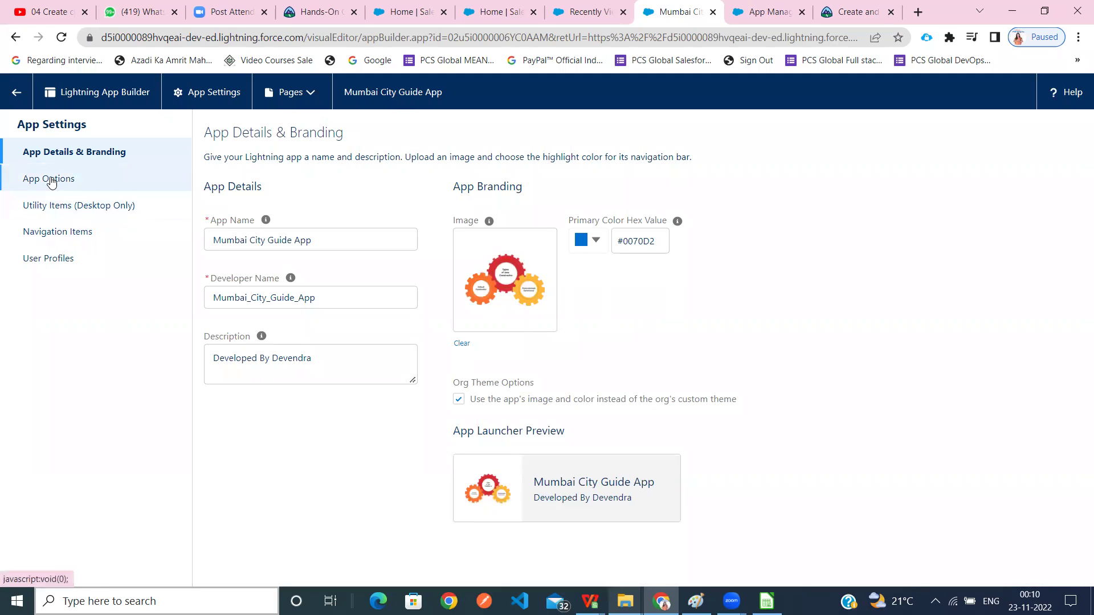
Step: Review App Options, Utility Items and utility bar alignment, then open Mumbai City Guide App's Navigation Items
{"action": "left_click", "coordinate": [48, 180]}
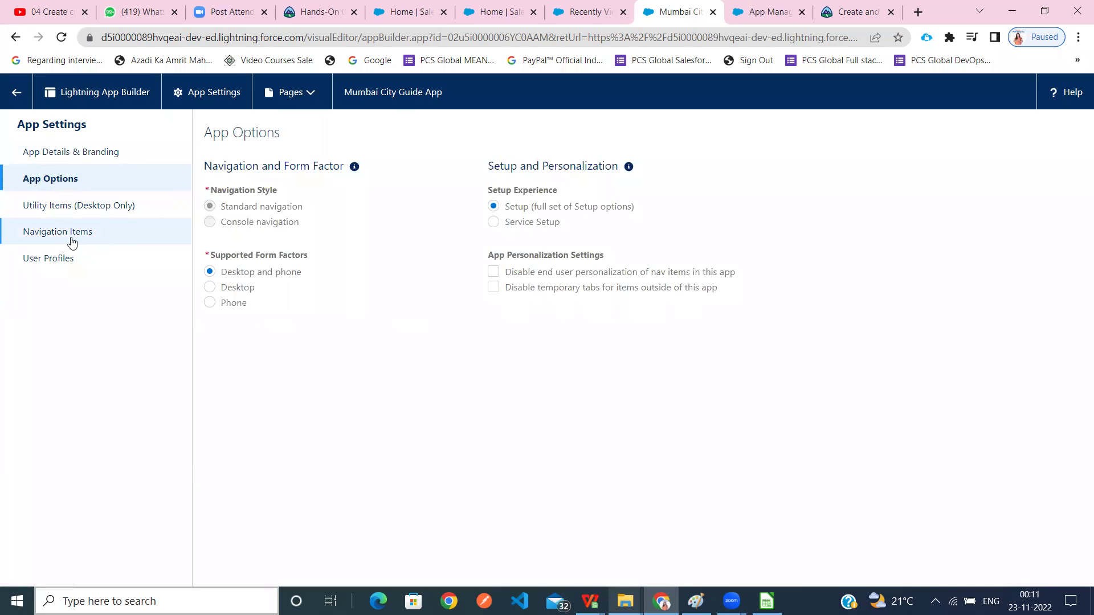
{"action": "left_click", "coordinate": [61, 212]}
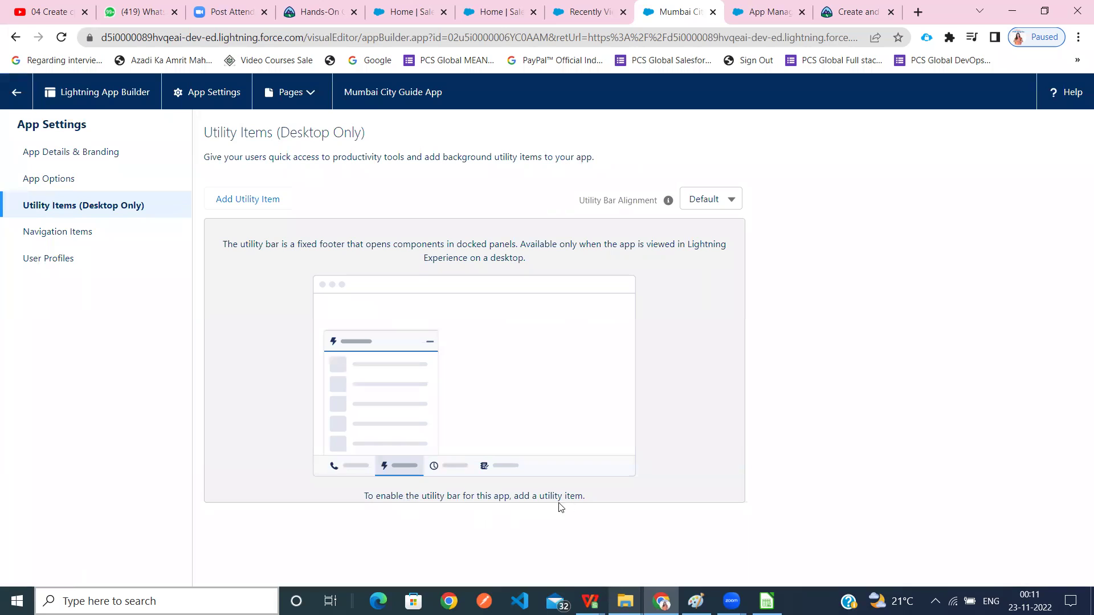
{"action": "left_click", "coordinate": [729, 200]}
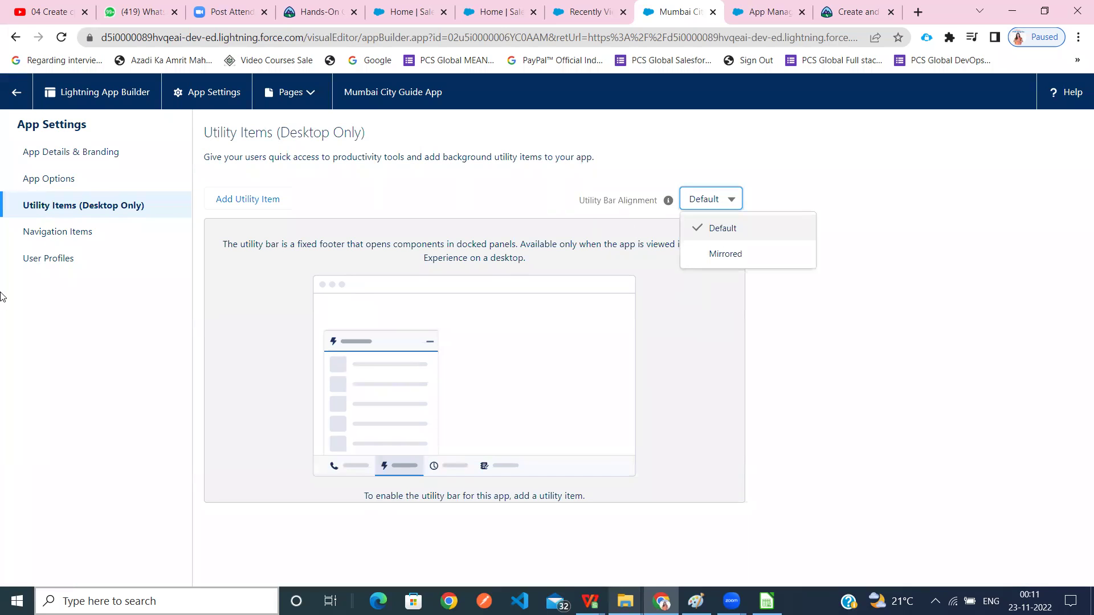
{"action": "left_click", "coordinate": [59, 228]}
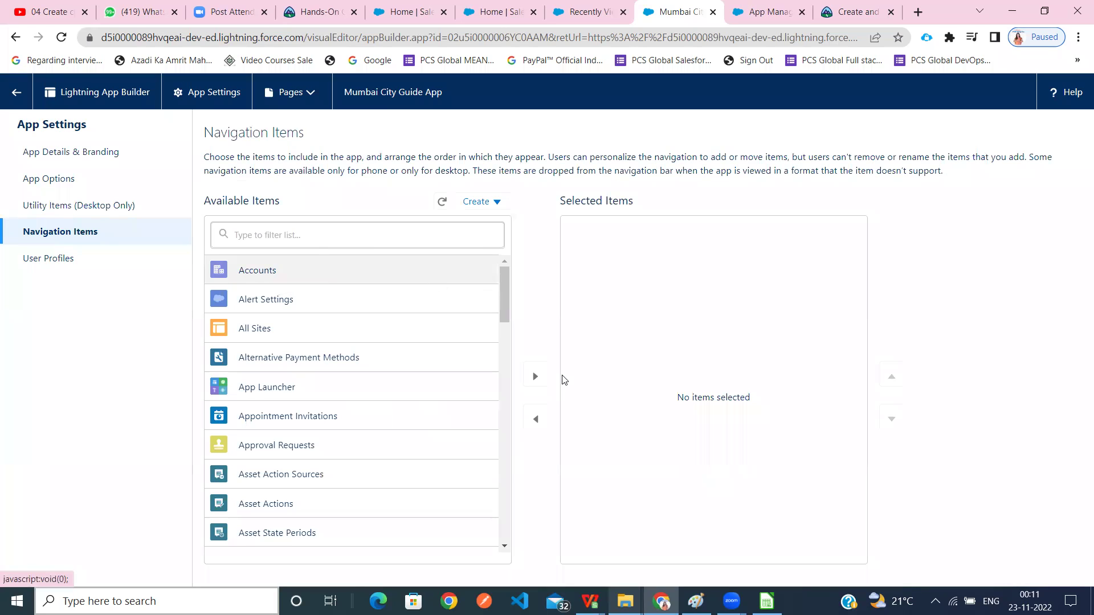
Step: Add Accounts, Books and Book_Info to the app's selected navigation items
{"action": "left_click", "coordinate": [535, 375]}
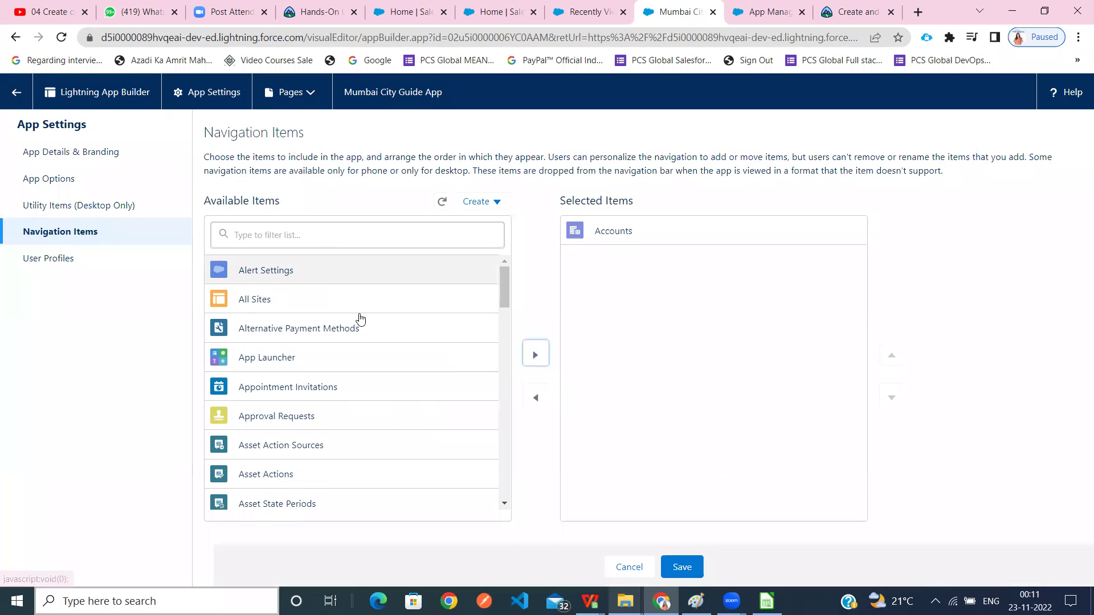
{"action": "left_click", "coordinate": [257, 234]}
{"action": "type", "text": "Book"}
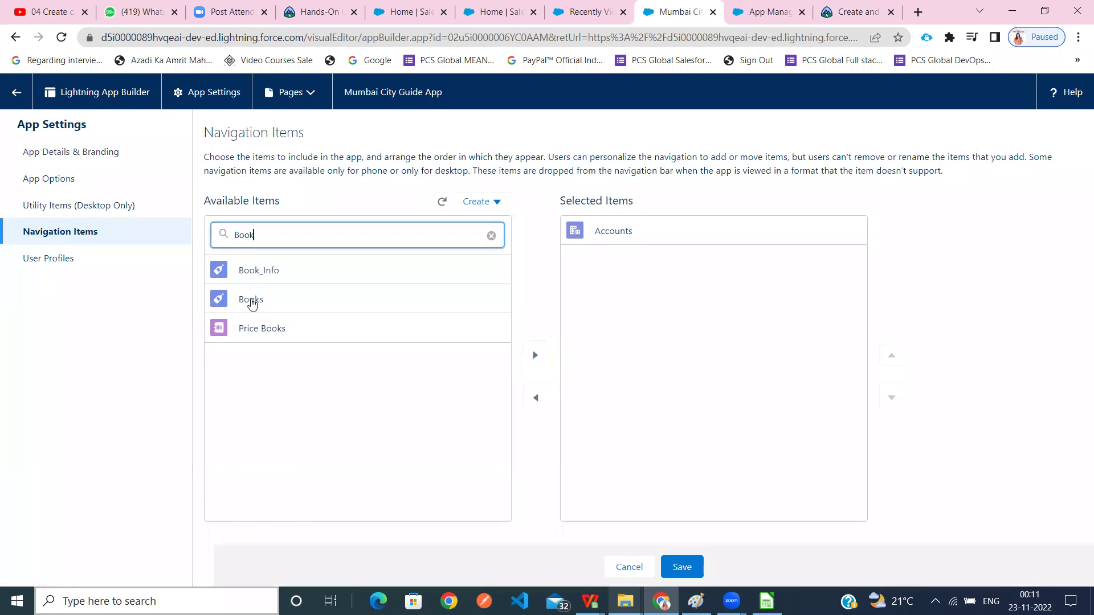
{"action": "left_click", "coordinate": [249, 301]}
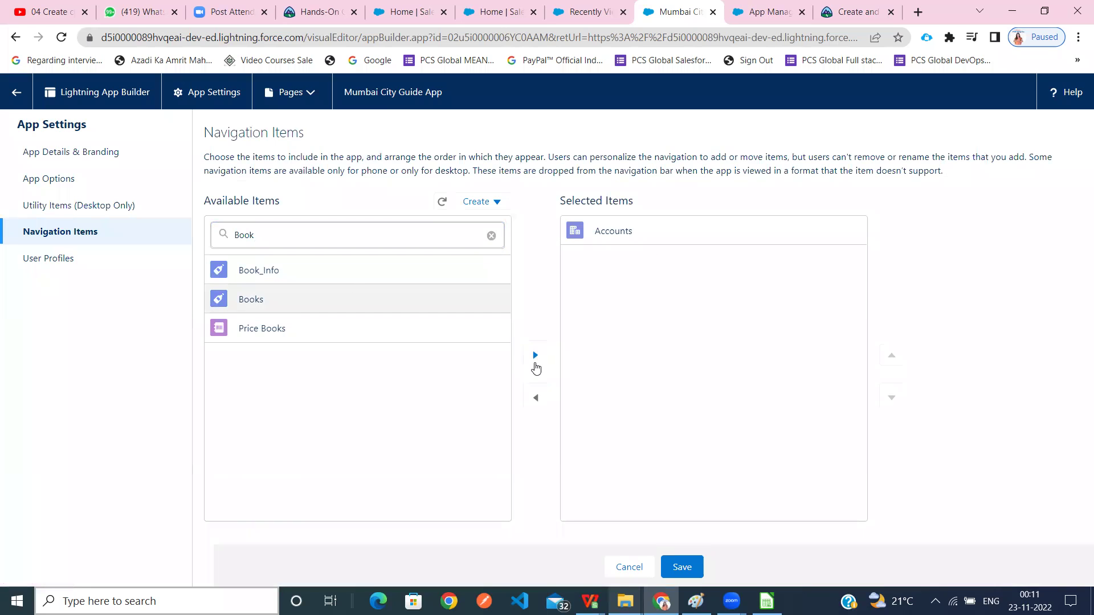
{"action": "left_click", "coordinate": [536, 366]}
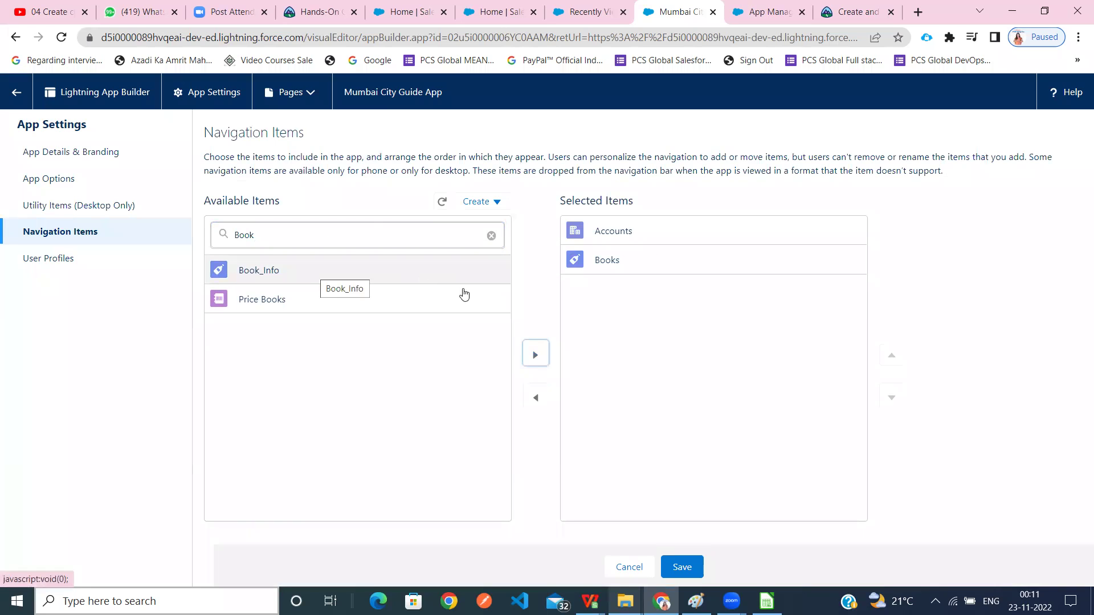
{"action": "left_click", "coordinate": [539, 361]}
Step: Filter for 'Spect', add Spectacle to the navigation items, and save
{"action": "left_click", "coordinate": [383, 234]}
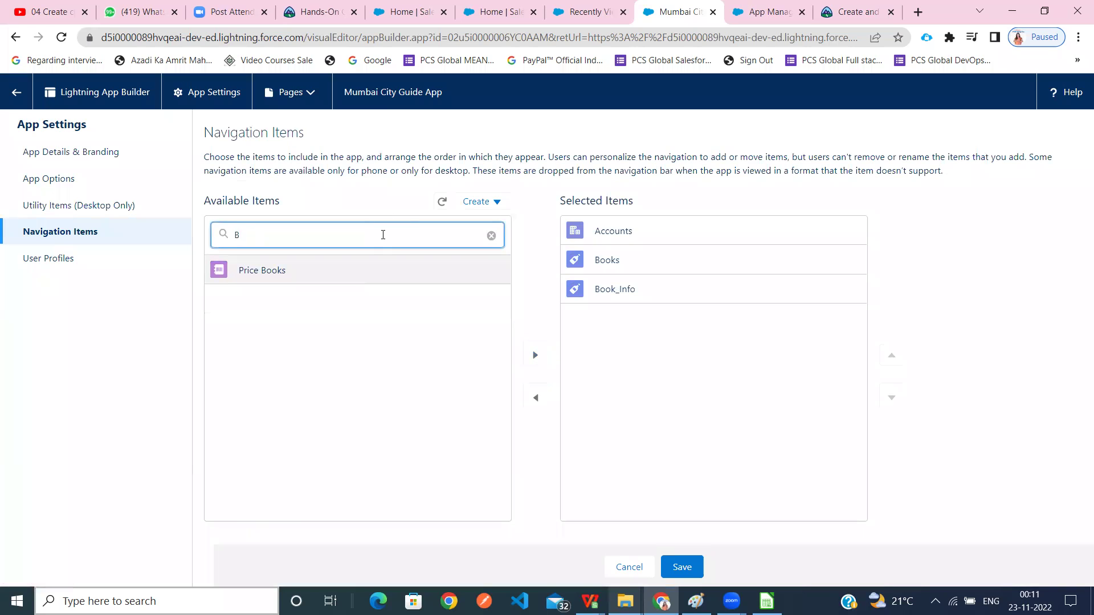
{"action": "key", "text": "BackSpace"}
{"action": "type", "text": "Spect"}
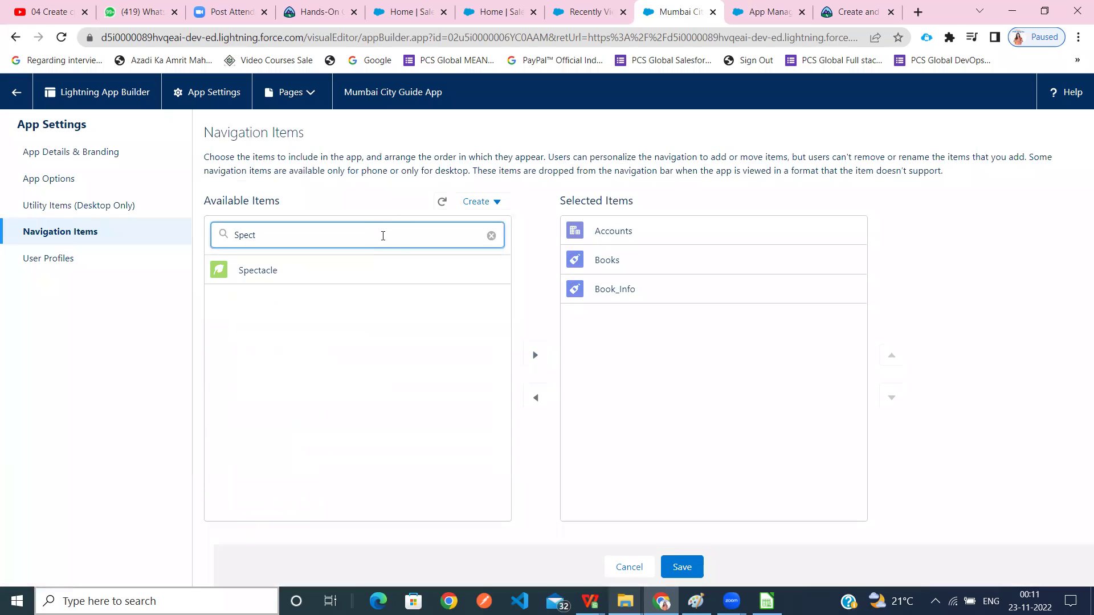
{"action": "left_click", "coordinate": [290, 279]}
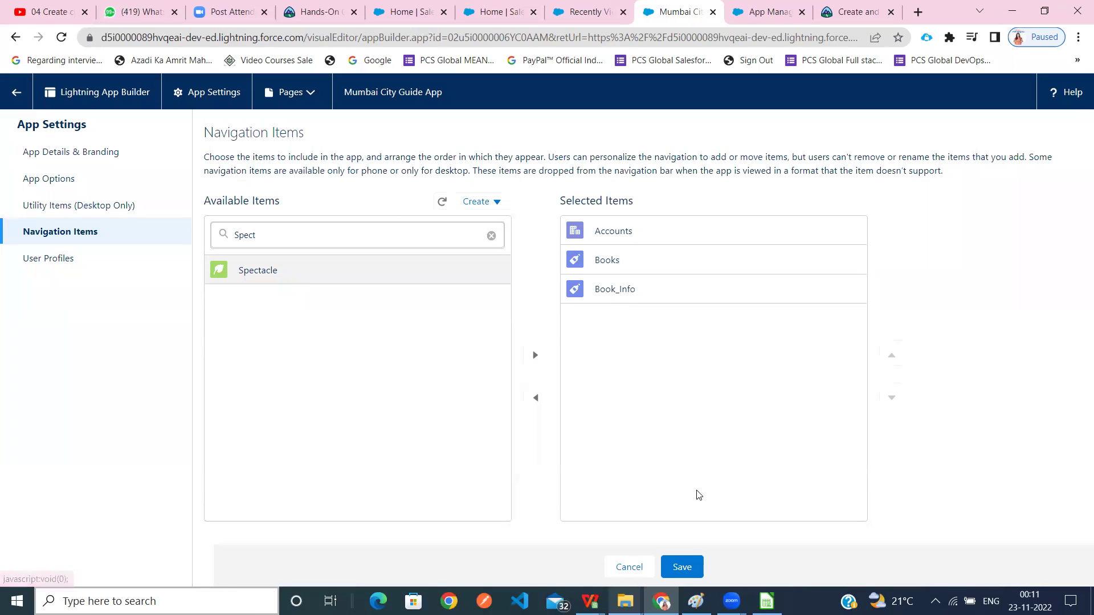
{"action": "left_click", "coordinate": [535, 355]}
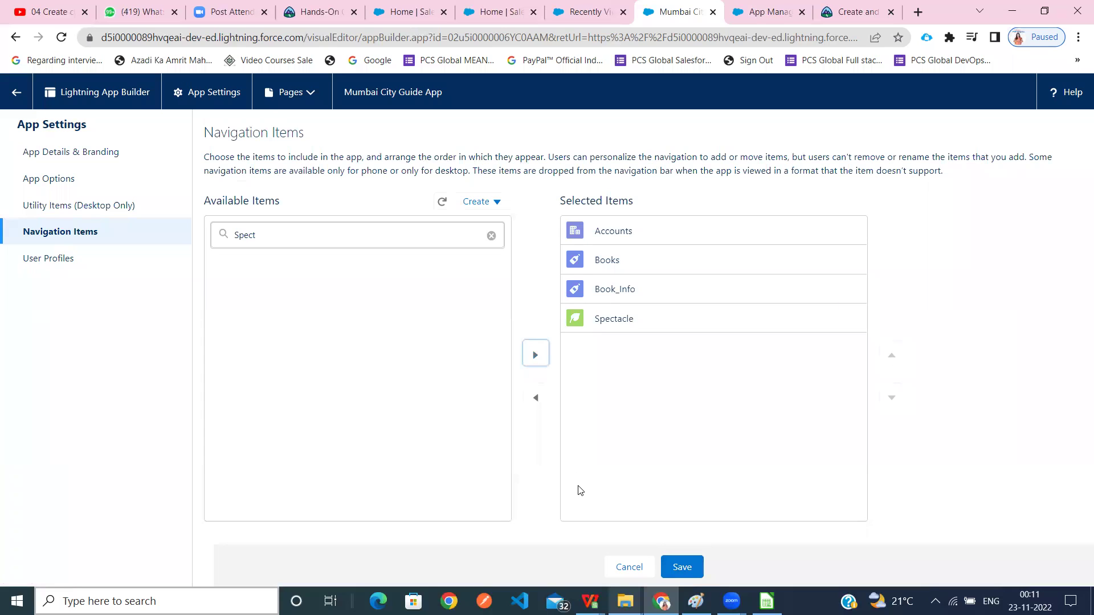
{"action": "left_click", "coordinate": [682, 567]}
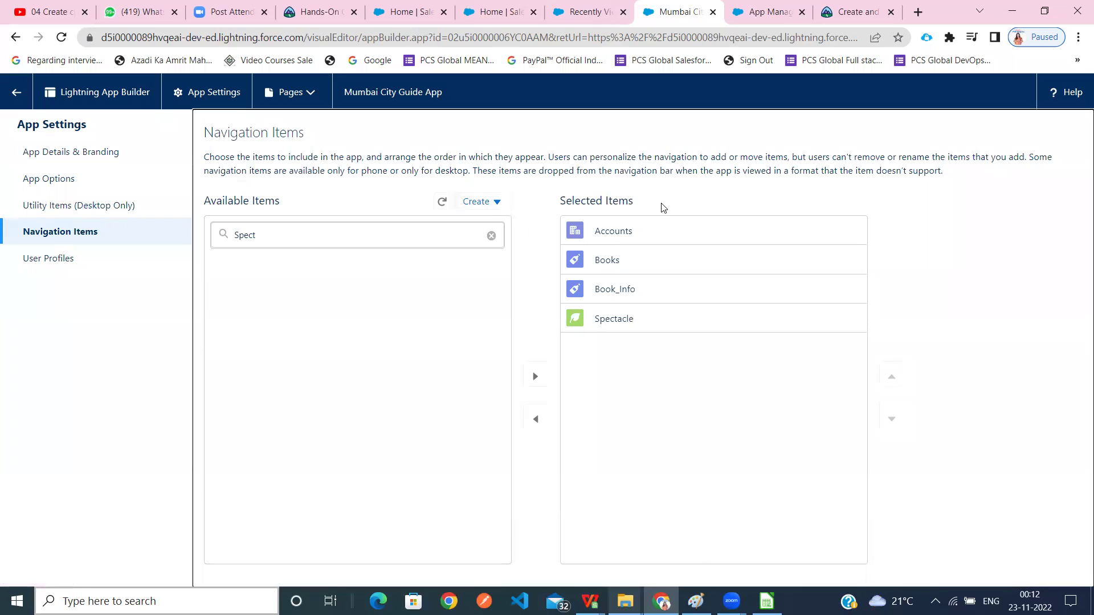
Step: Give the System Administrator profile access to Mumbai City Guide App and save
{"action": "left_click", "coordinate": [55, 260]}
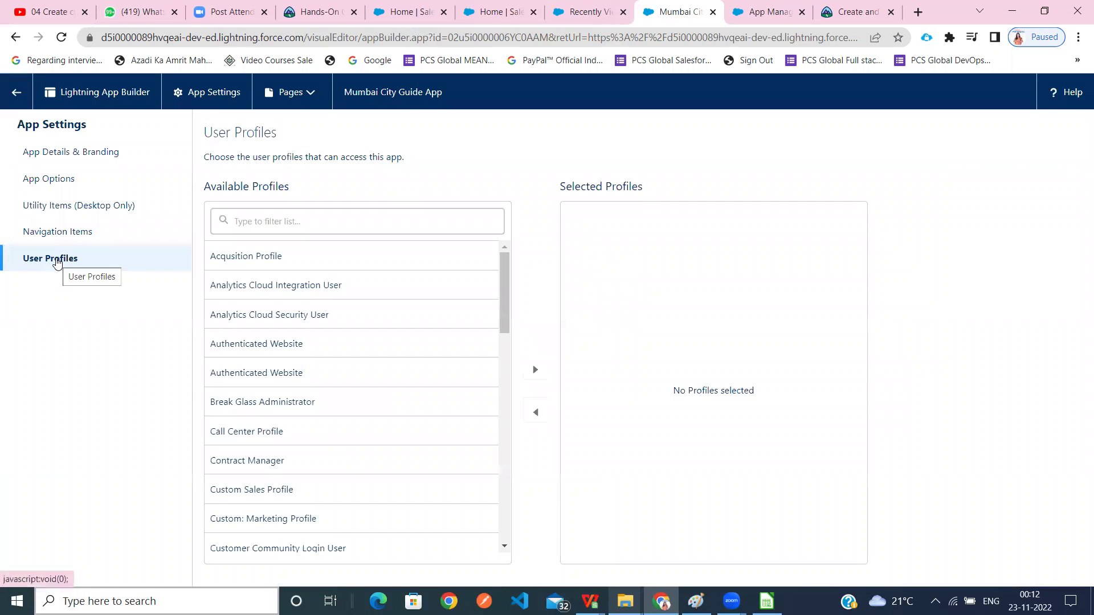
{"action": "left_click", "coordinate": [277, 224]}
{"action": "type", "text": "A"}
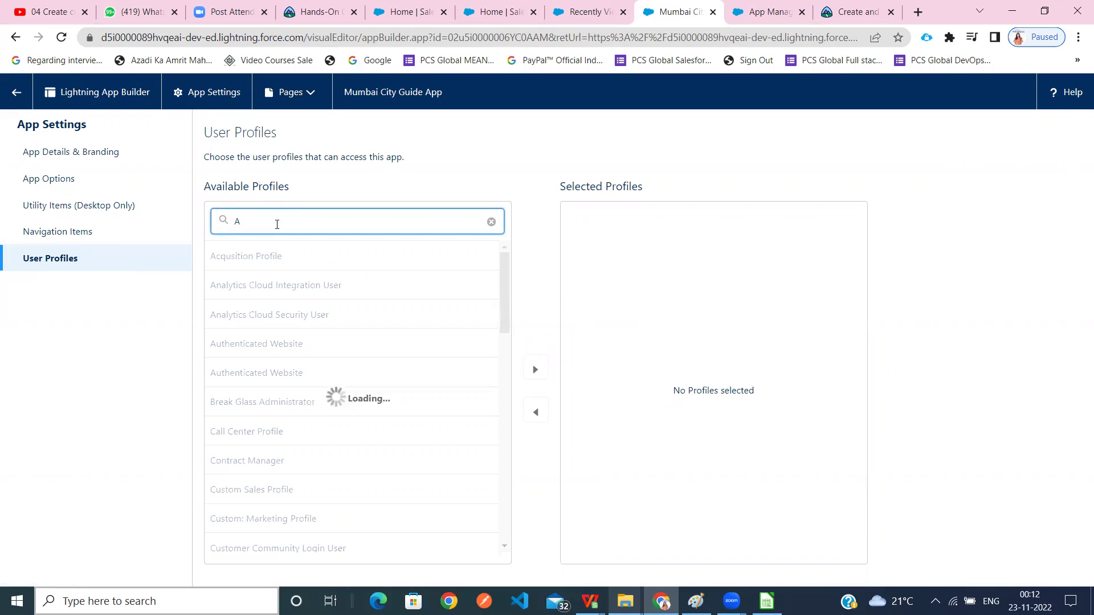
{"action": "type", "text": "dmi"}
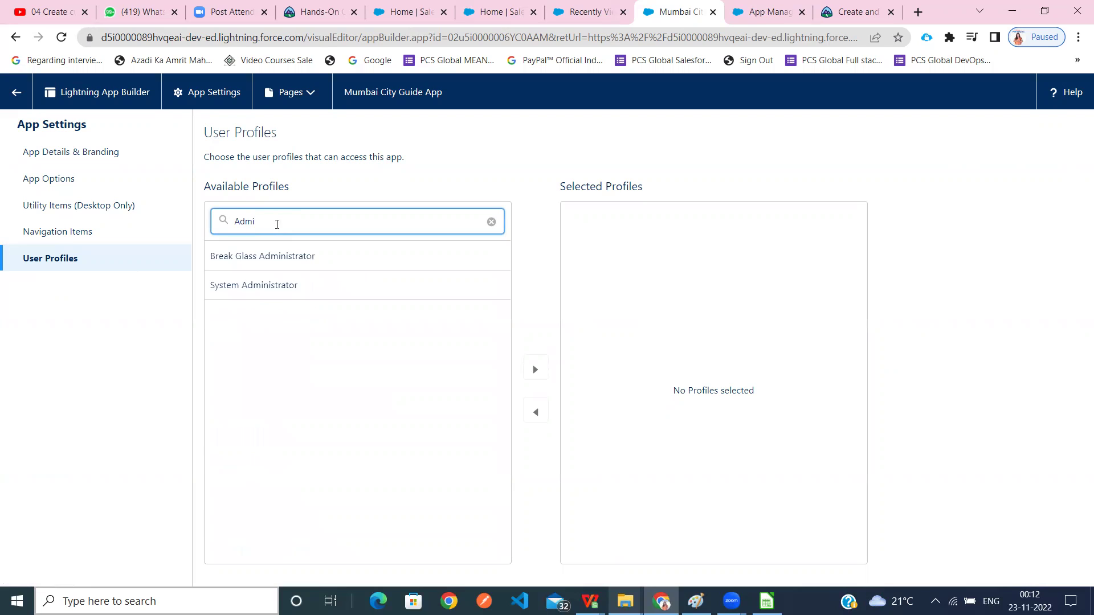
{"action": "left_click", "coordinate": [269, 286]}
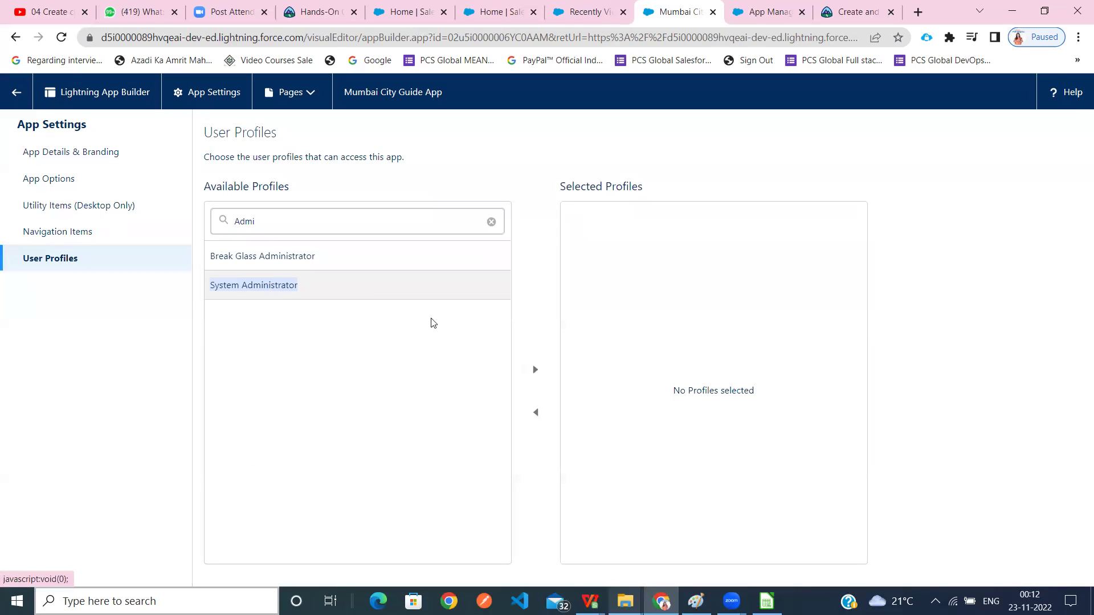
{"action": "left_click", "coordinate": [539, 373]}
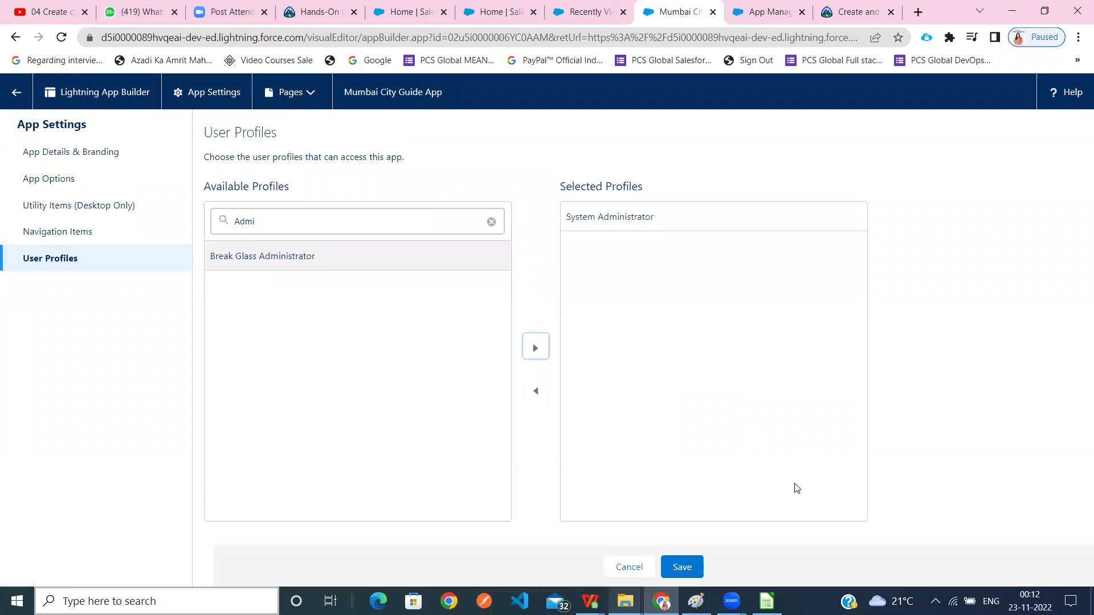
{"action": "left_click", "coordinate": [685, 568]}
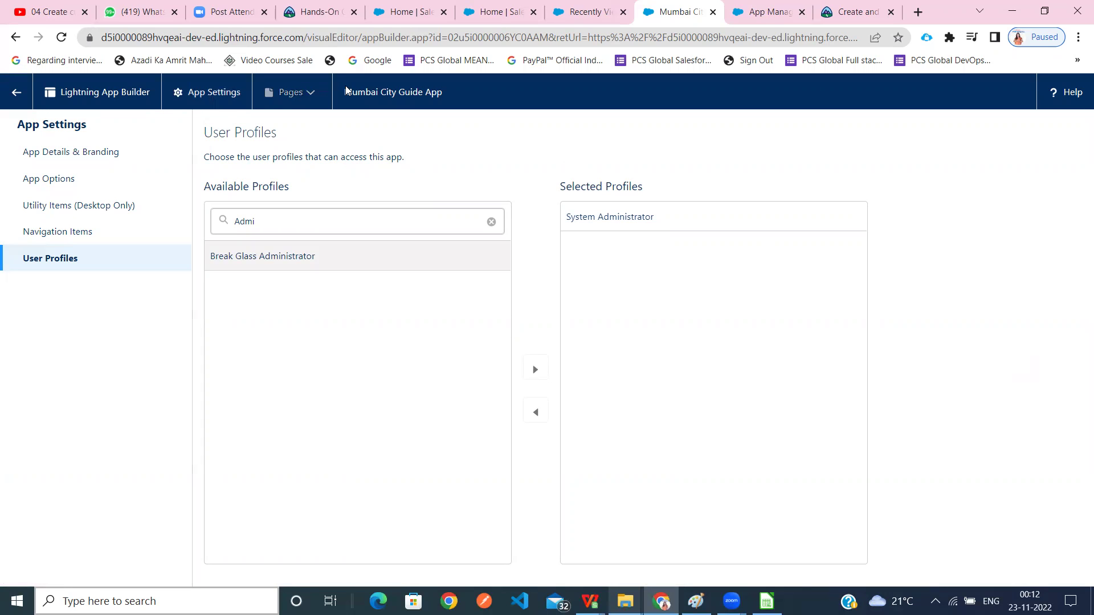
Step: Return to App Details & Branding and glance at the app's pages list
{"action": "left_click", "coordinate": [199, 94]}
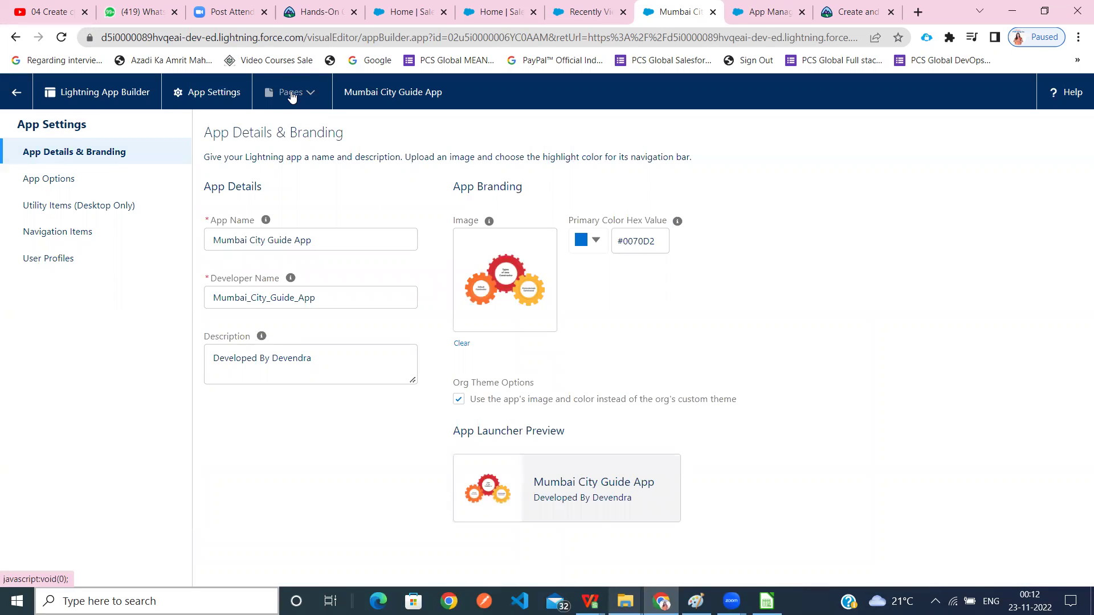
{"action": "left_click", "coordinate": [289, 95]}
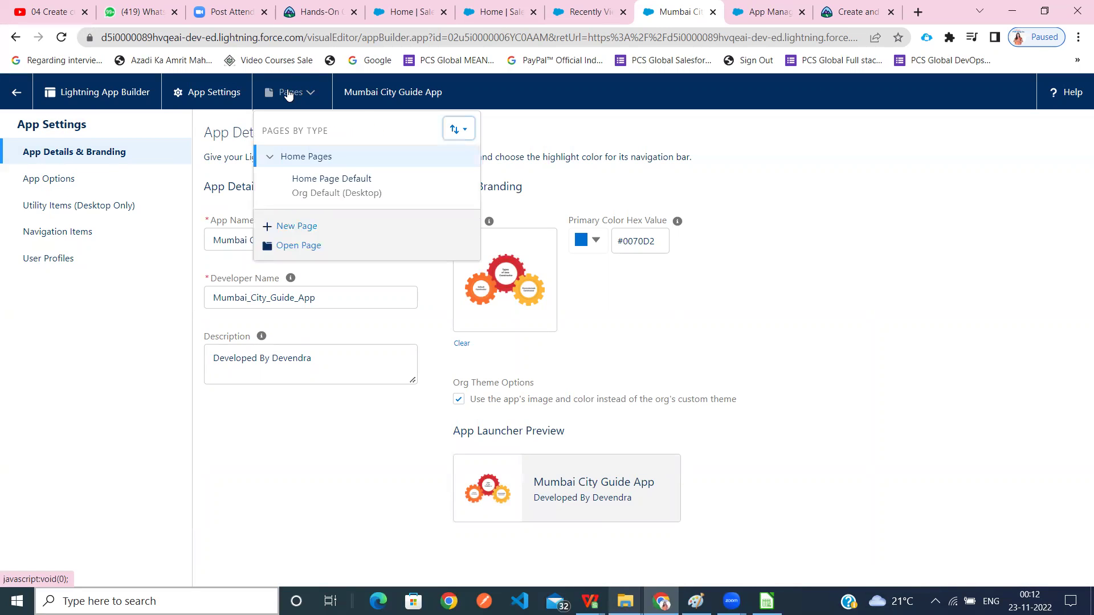
{"action": "left_click", "coordinate": [373, 93]}
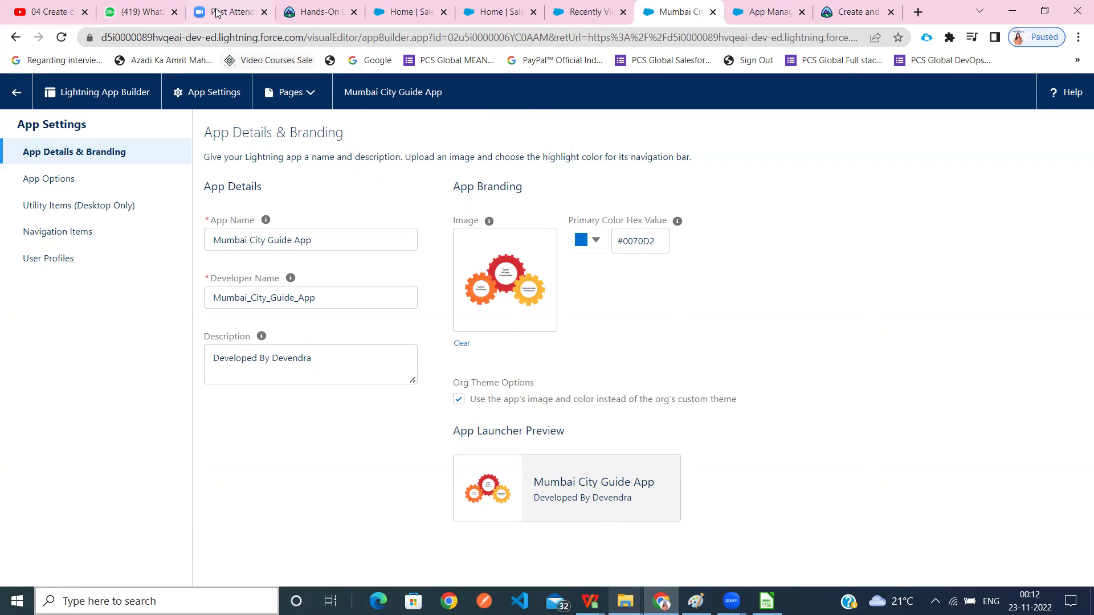
Step: From the Spectacle tab, open Setup and reach App Manager through Quick Find 'App'
{"action": "left_click", "coordinate": [586, 11]}
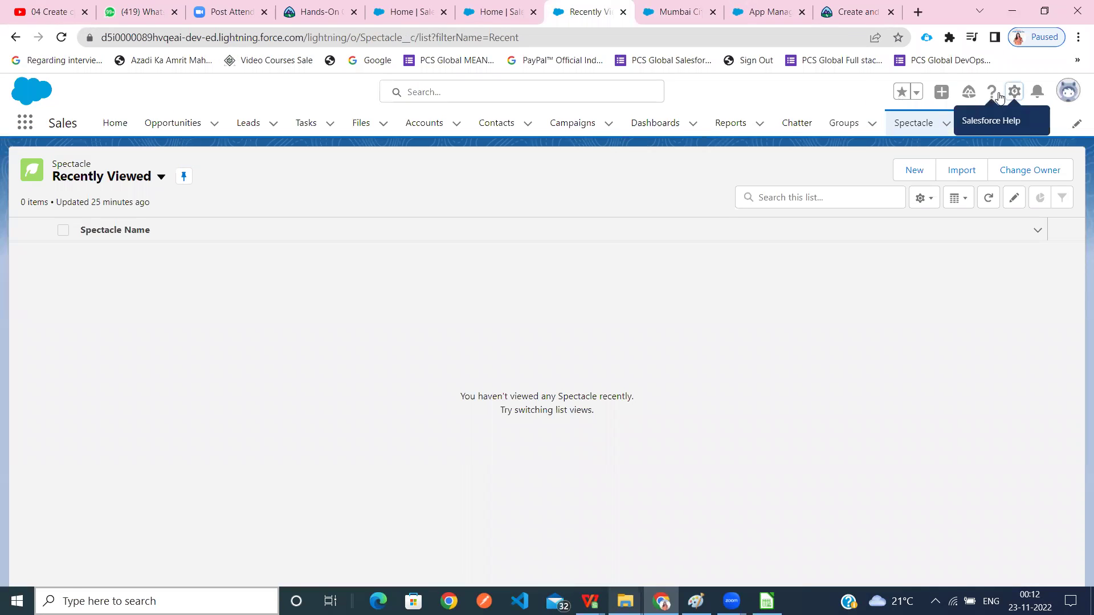
{"action": "left_click", "coordinate": [1014, 92]}
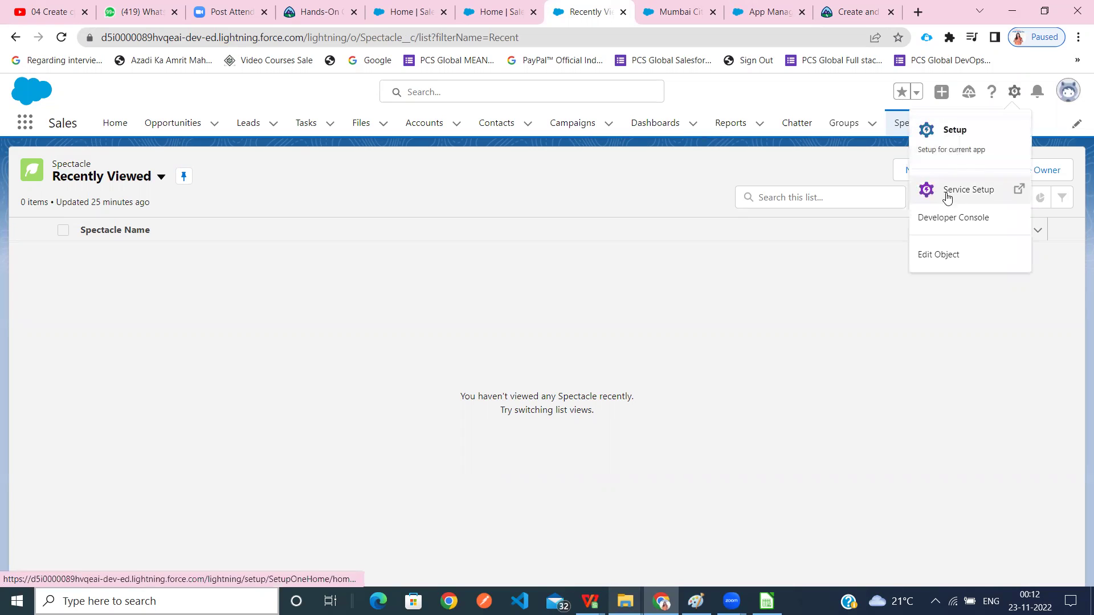
{"action": "left_click", "coordinate": [950, 131]}
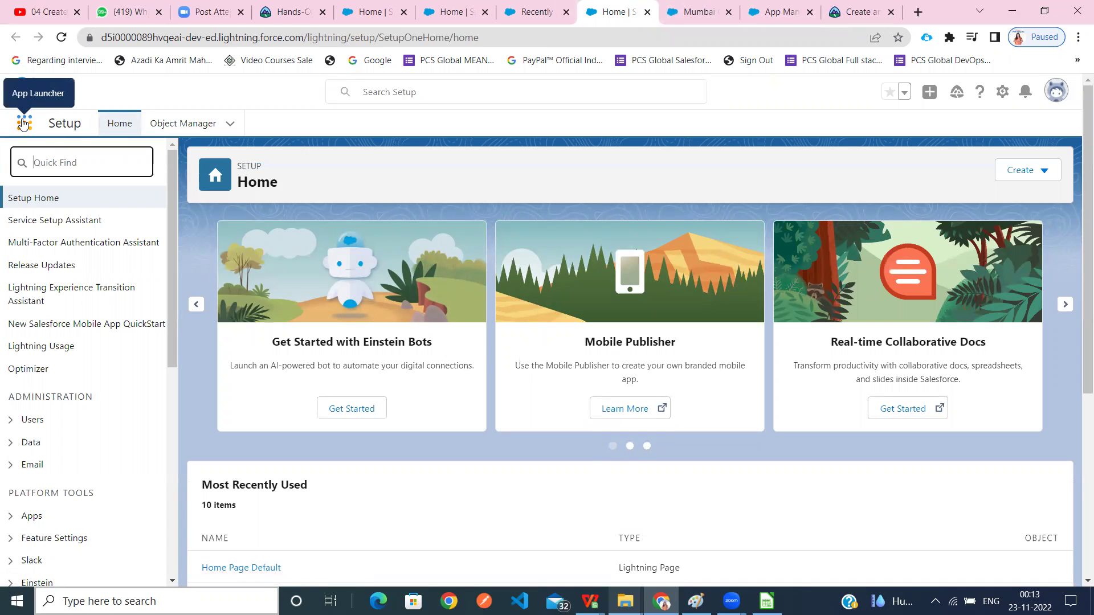
{"action": "type", "text": "App"}
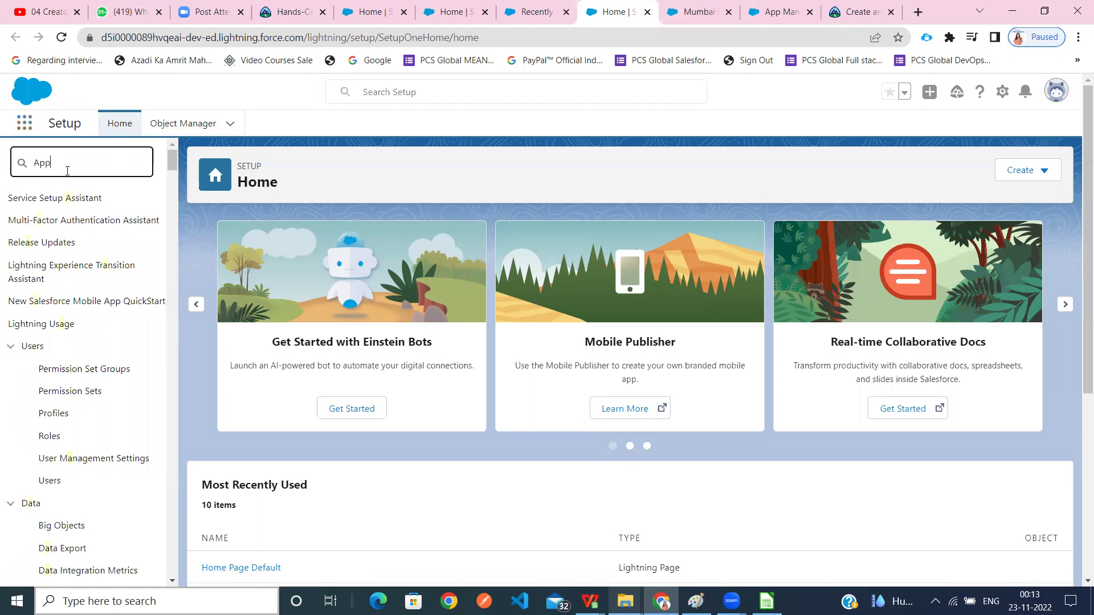
{"action": "left_click", "coordinate": [75, 306]}
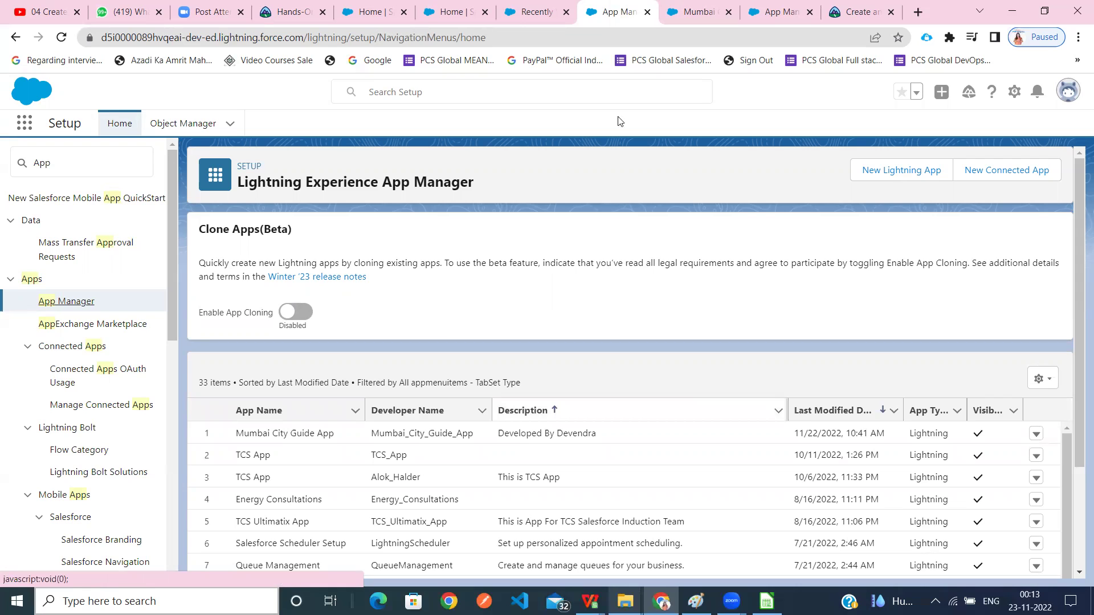
Step: Choose Edit from the Mumbai City Guide App row's dropdown in App Manager
{"action": "left_click", "coordinate": [989, 433]}
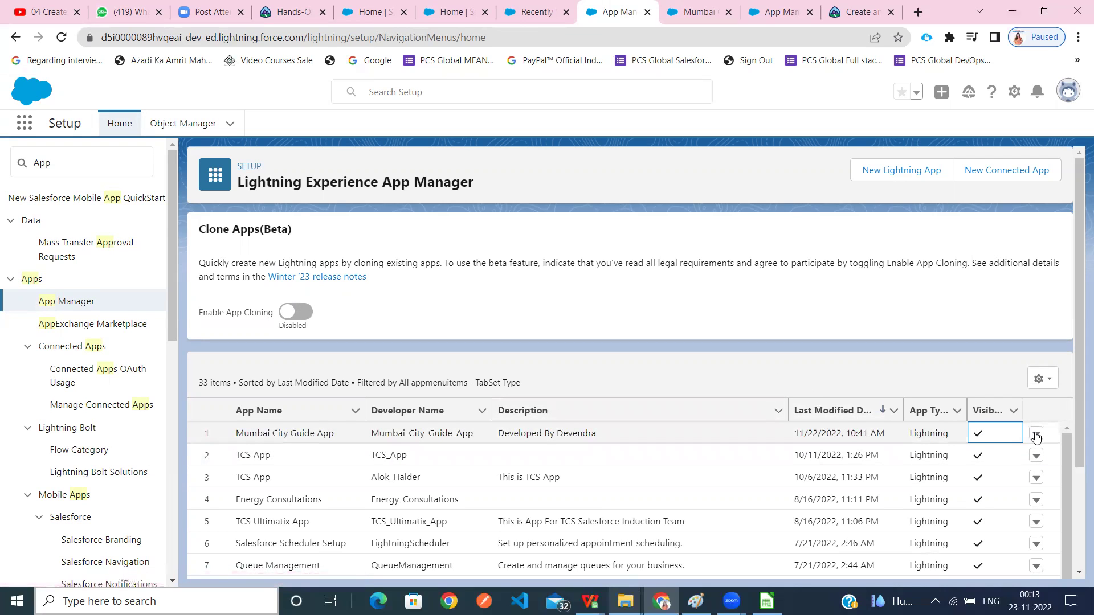
{"action": "left_click", "coordinate": [1013, 411]}
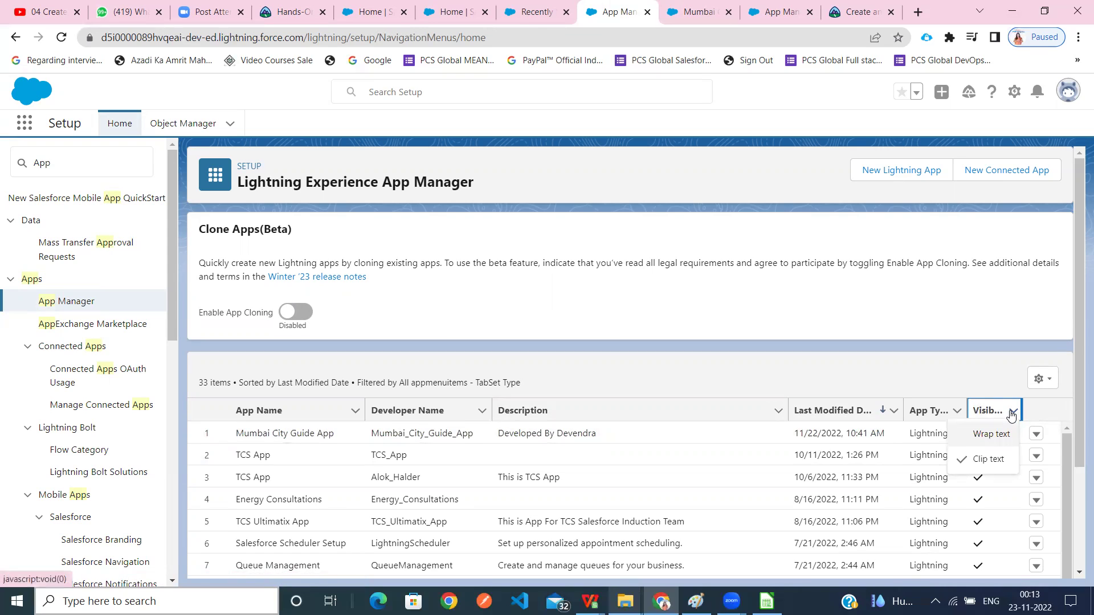
{"action": "left_click", "coordinate": [973, 363]}
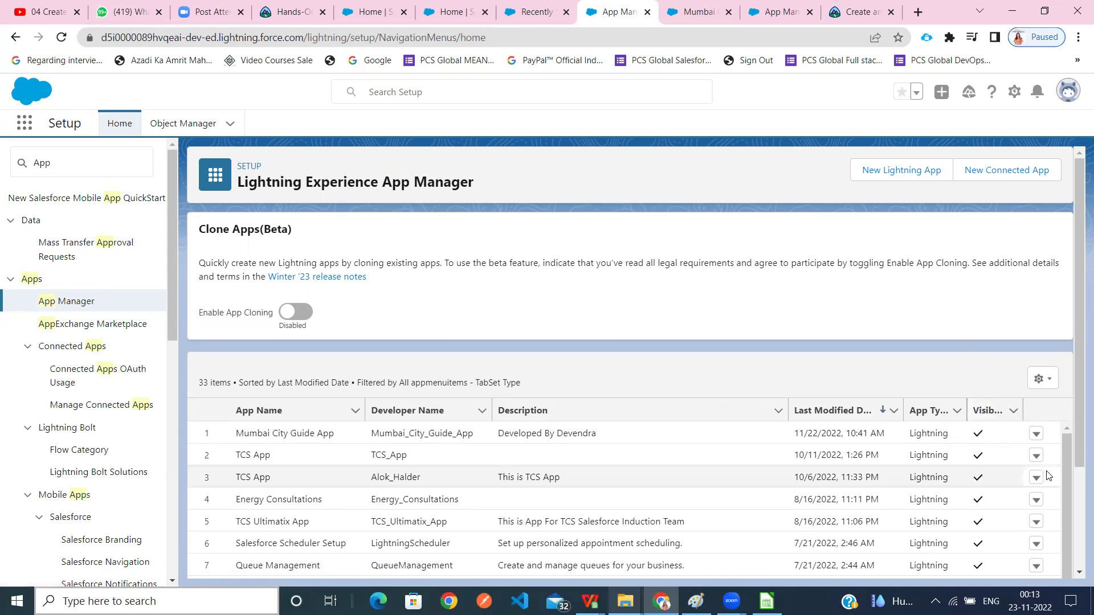
{"action": "left_click", "coordinate": [1038, 435]}
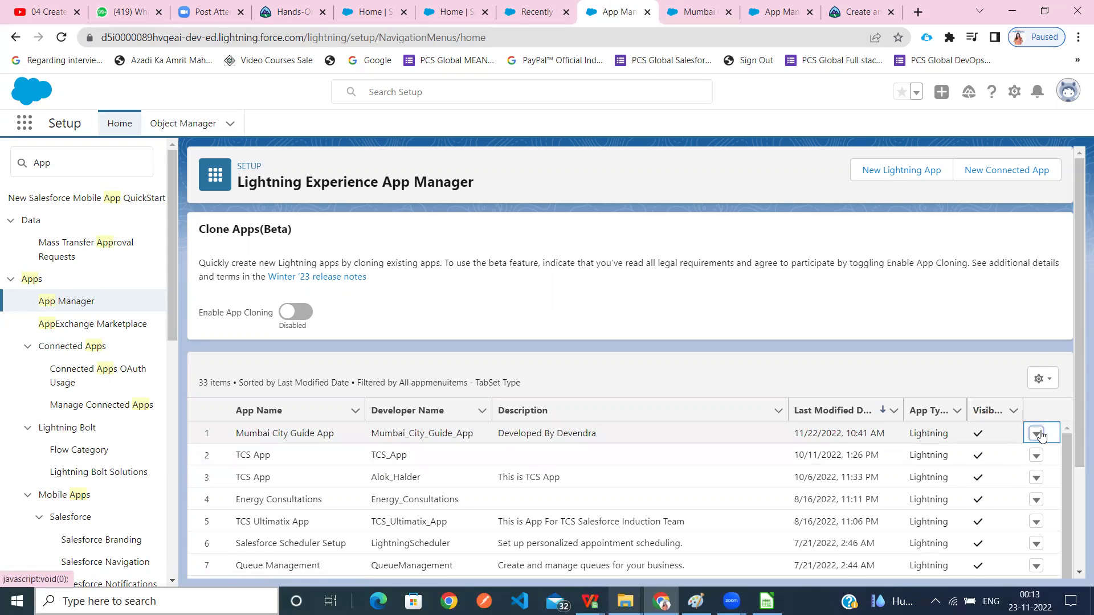
{"action": "left_click", "coordinate": [1037, 435]}
{"action": "left_click", "coordinate": [987, 460]}
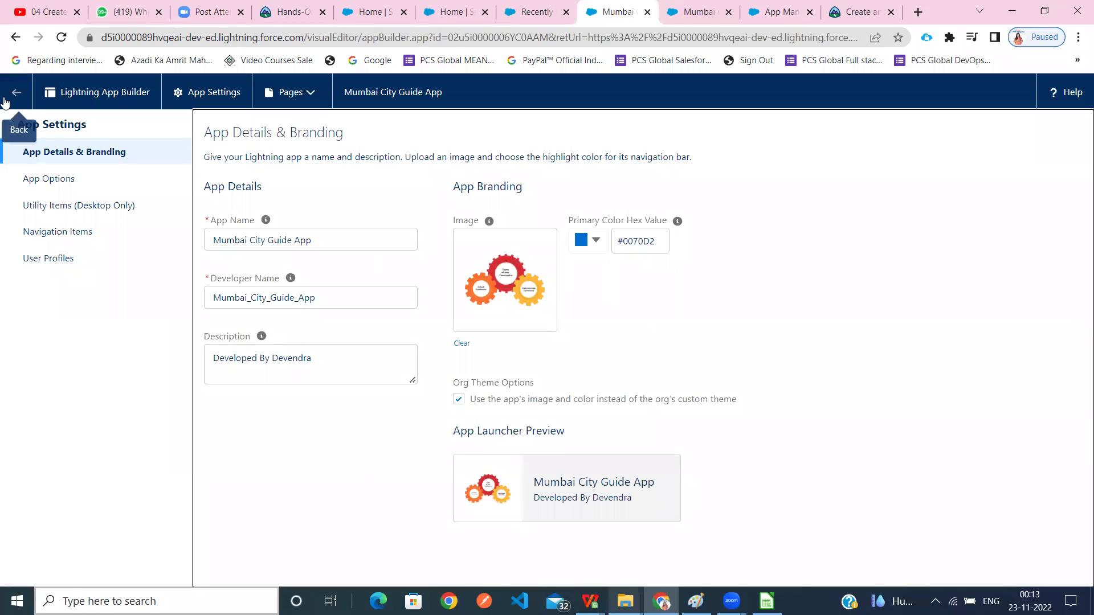
Step: Launch Mumbai City Guide App from the App Launcher's View All list
{"action": "left_click", "coordinate": [557, 7]}
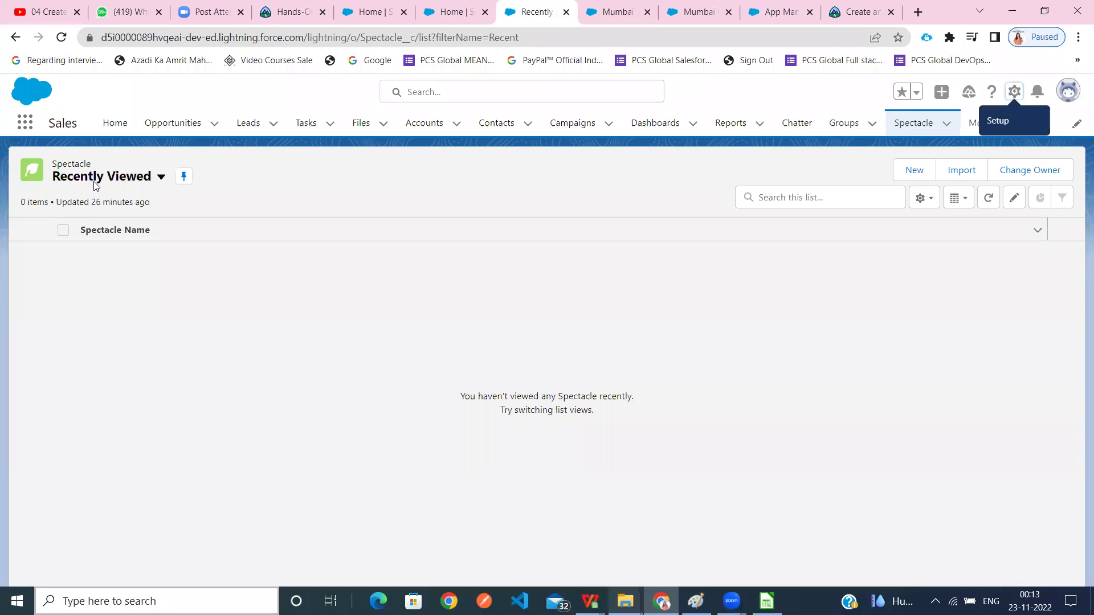
{"action": "left_click", "coordinate": [25, 123]}
{"action": "left_click", "coordinate": [48, 374]}
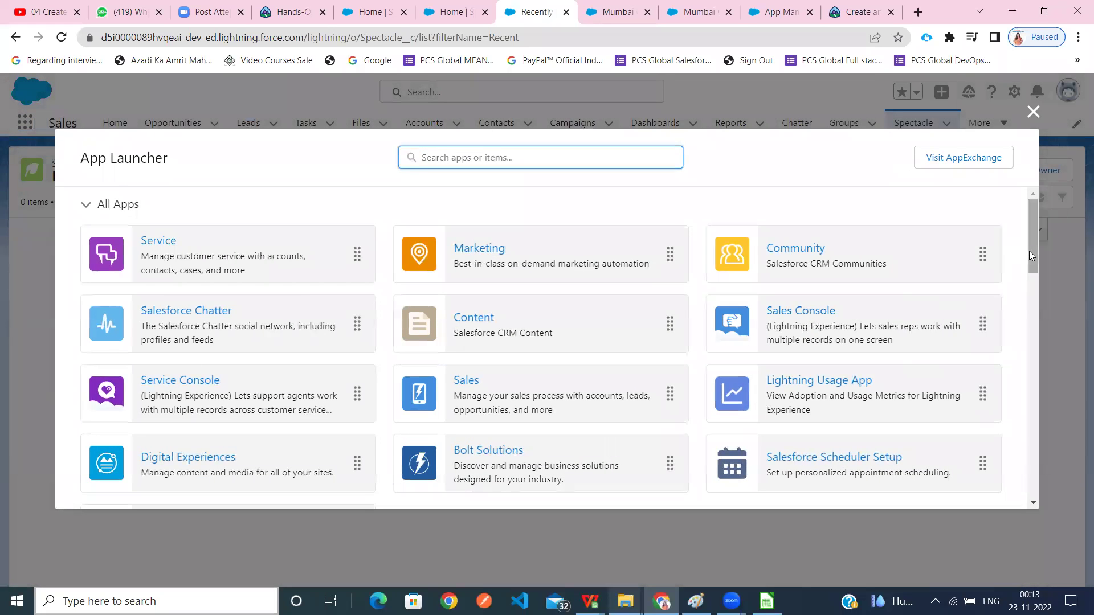
{"action": "left_click_drag", "start_coordinate": [1038, 254], "coordinate": [1034, 359]}
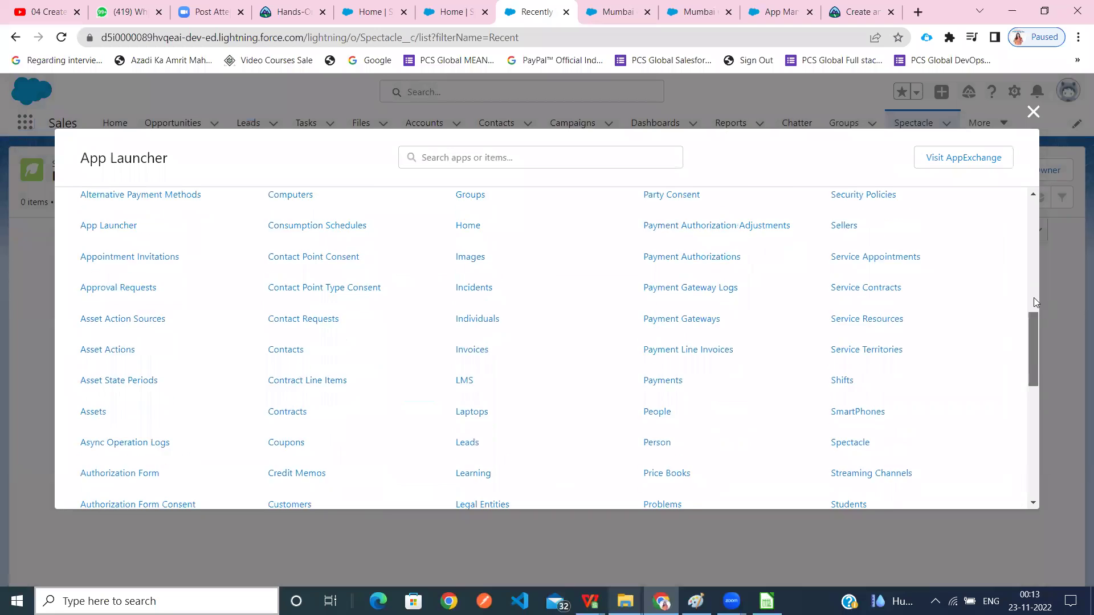
{"action": "left_click_drag", "start_coordinate": [1036, 302], "coordinate": [1033, 296]}
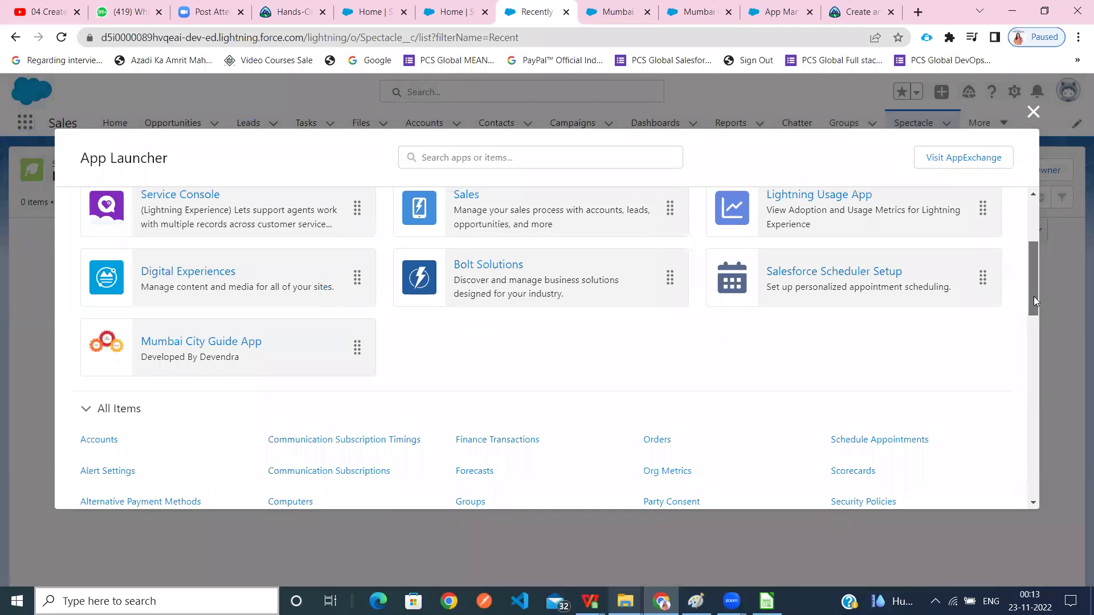
{"action": "left_click", "coordinate": [202, 344]}
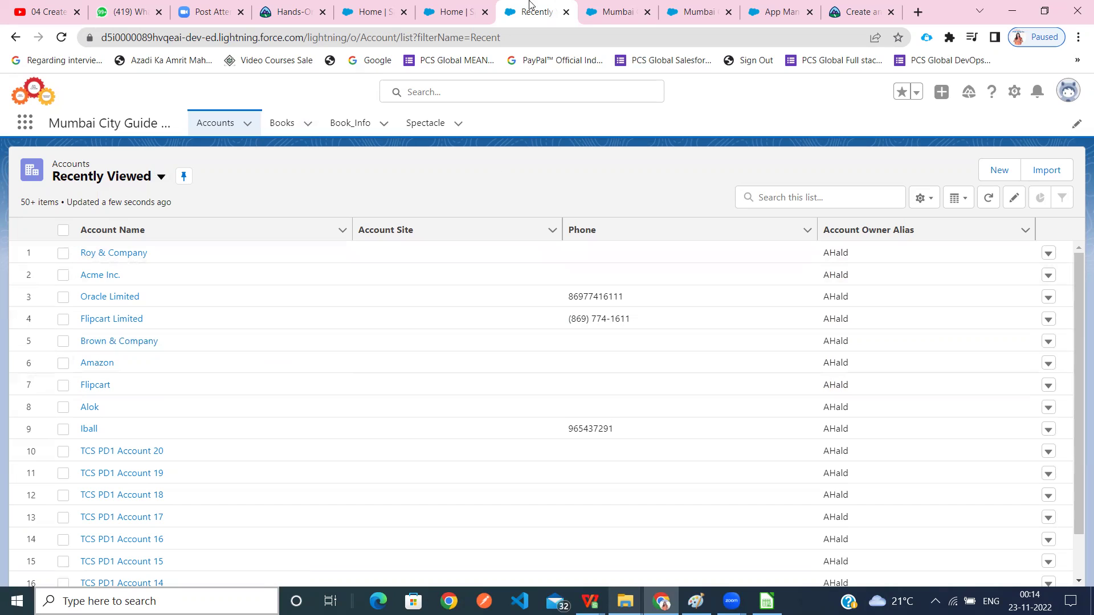
Step: Show the Spectacle records list and open Setup in a new tab
{"action": "left_click", "coordinate": [429, 129]}
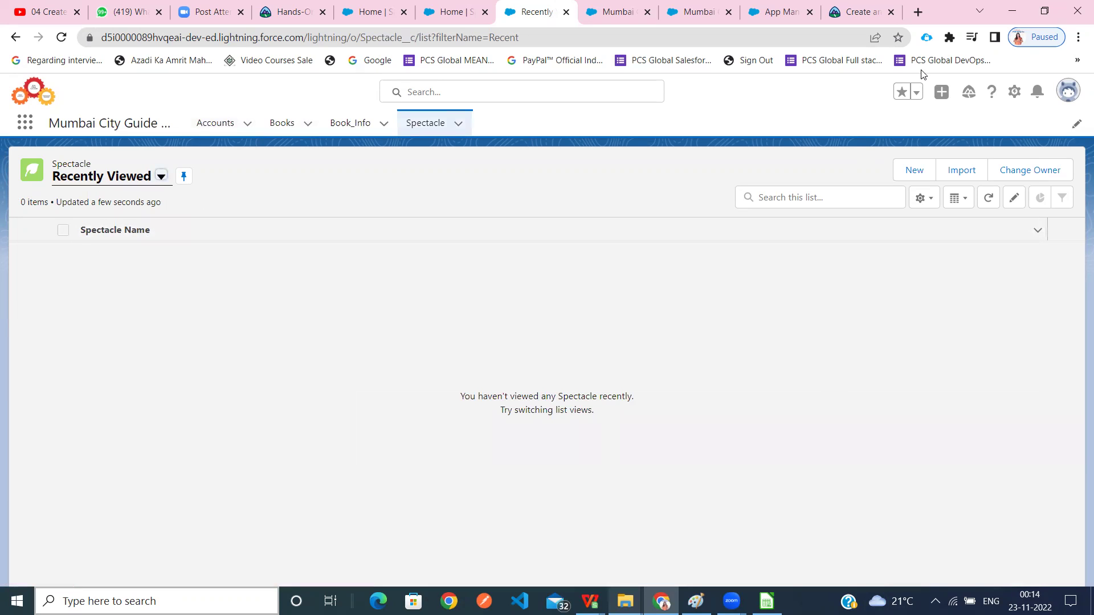
{"action": "left_click", "coordinate": [1013, 94]}
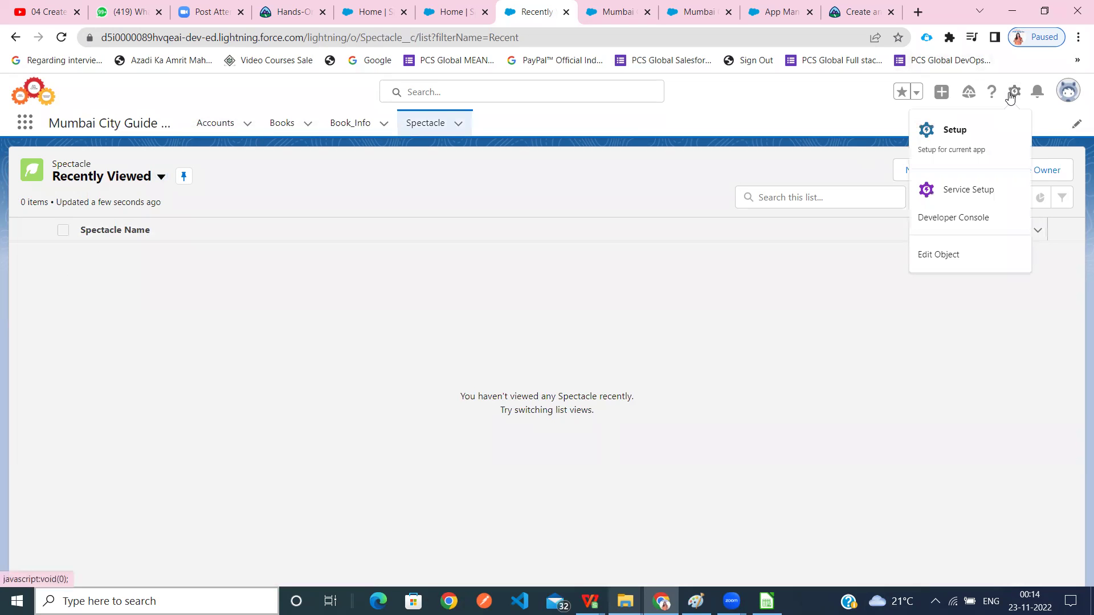
{"action": "left_click", "coordinate": [951, 149]}
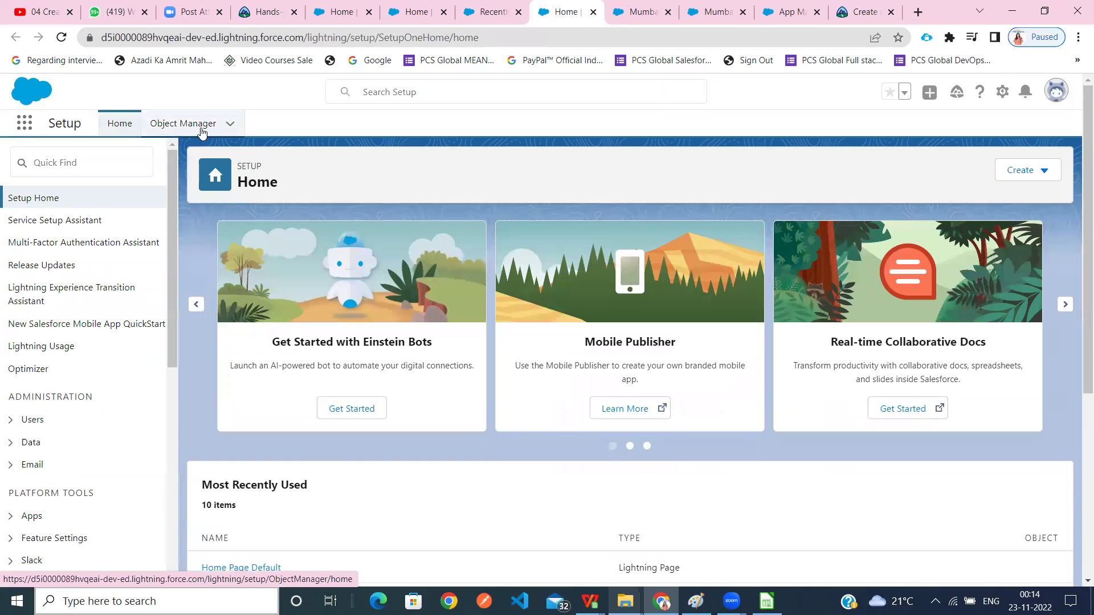
Step: Visit Object Manager's standard object list, then return to the Setup Home page
{"action": "left_click", "coordinate": [195, 124]}
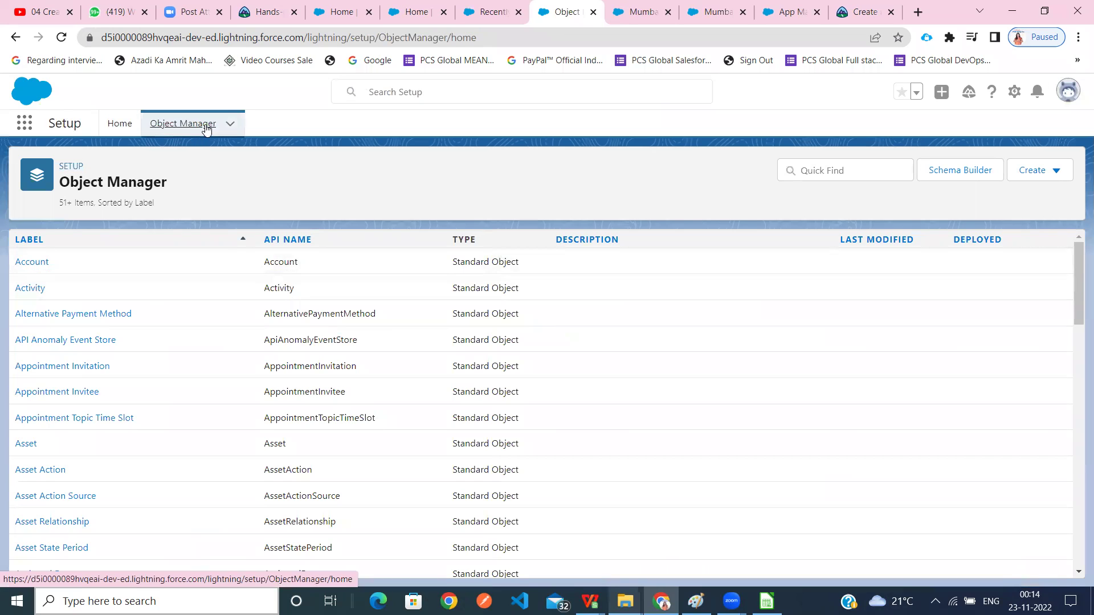
{"action": "left_click", "coordinate": [821, 165]}
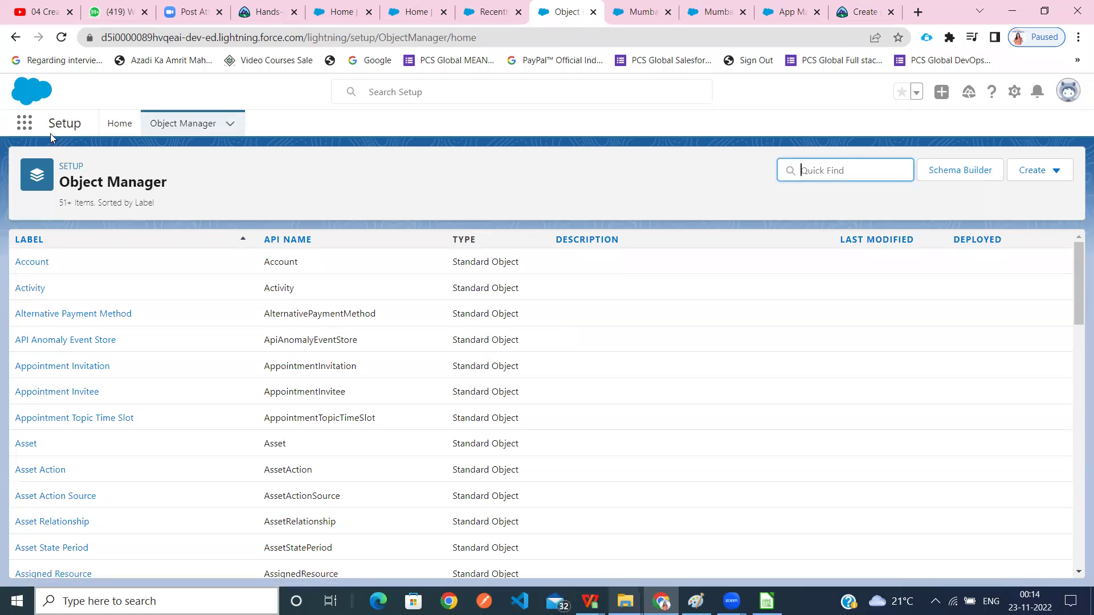
{"action": "left_click", "coordinate": [113, 125]}
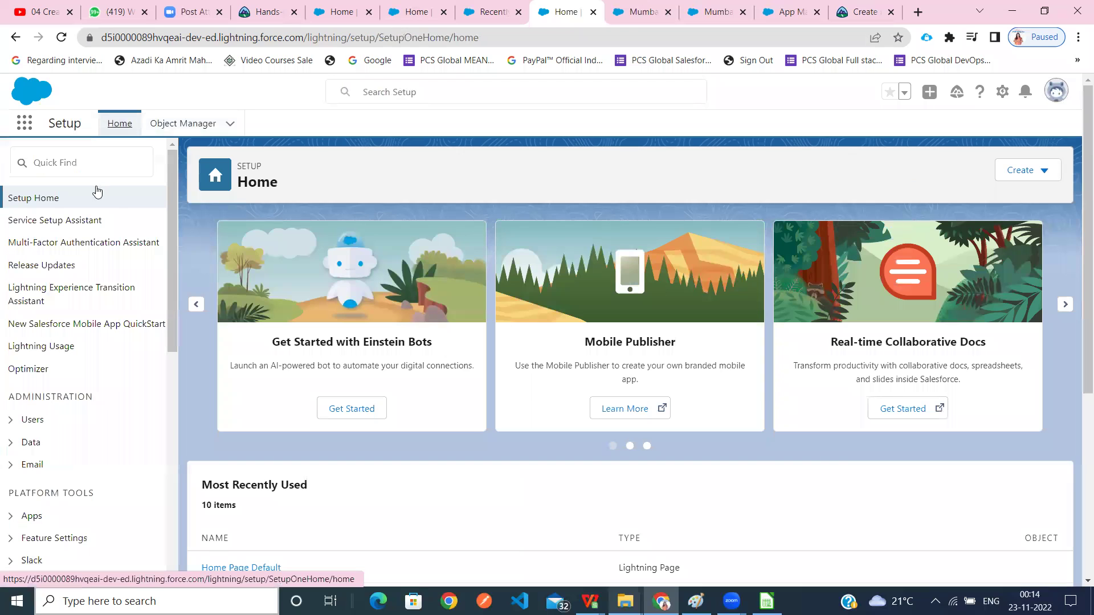
Step: Search the App Launcher for 'mumb' and open Mumbai City Guide App's Accounts list
{"action": "left_click", "coordinate": [23, 123]}
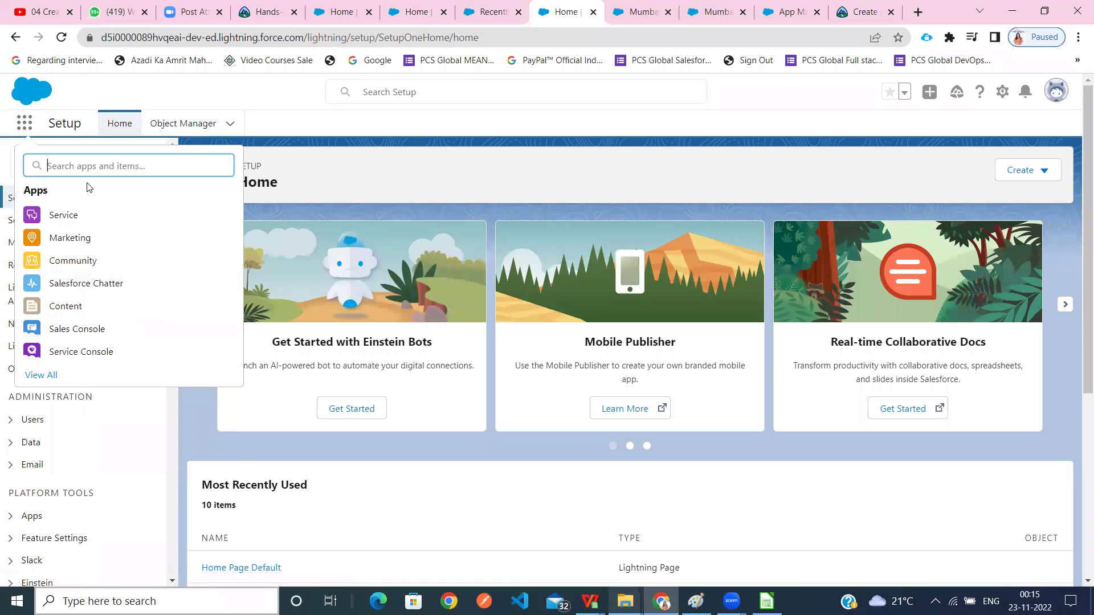
{"action": "type", "text": "Sales"}
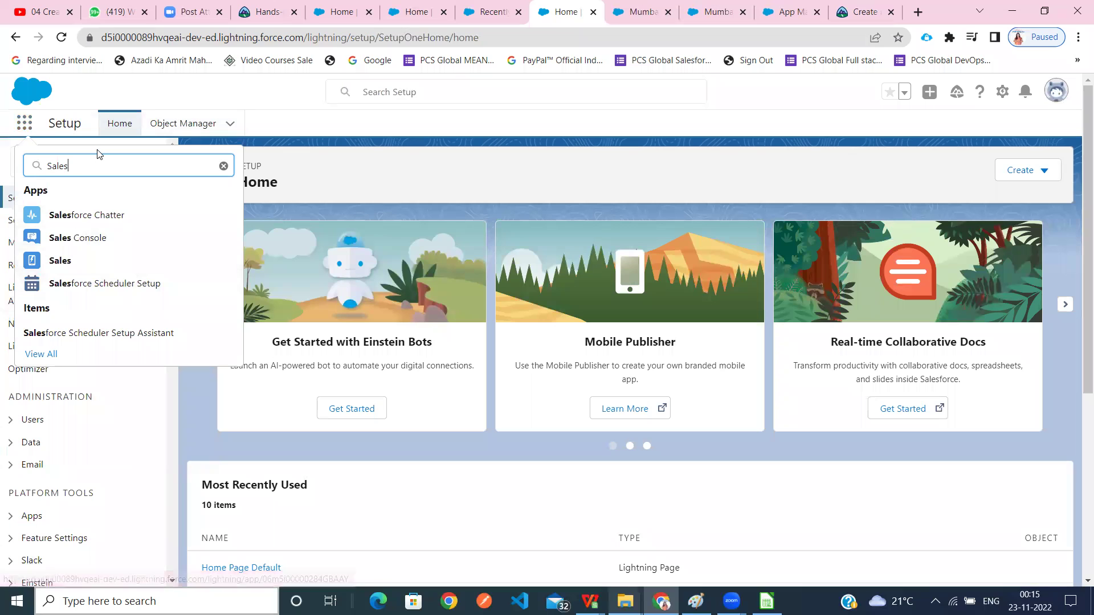
{"action": "key", "text": "BackSpace"}
{"action": "key", "text": "BackSpace"}
{"action": "key", "text": "BackSpace"}
{"action": "key", "text": "BackSpace"}
{"action": "key", "text": "BackSpace"}
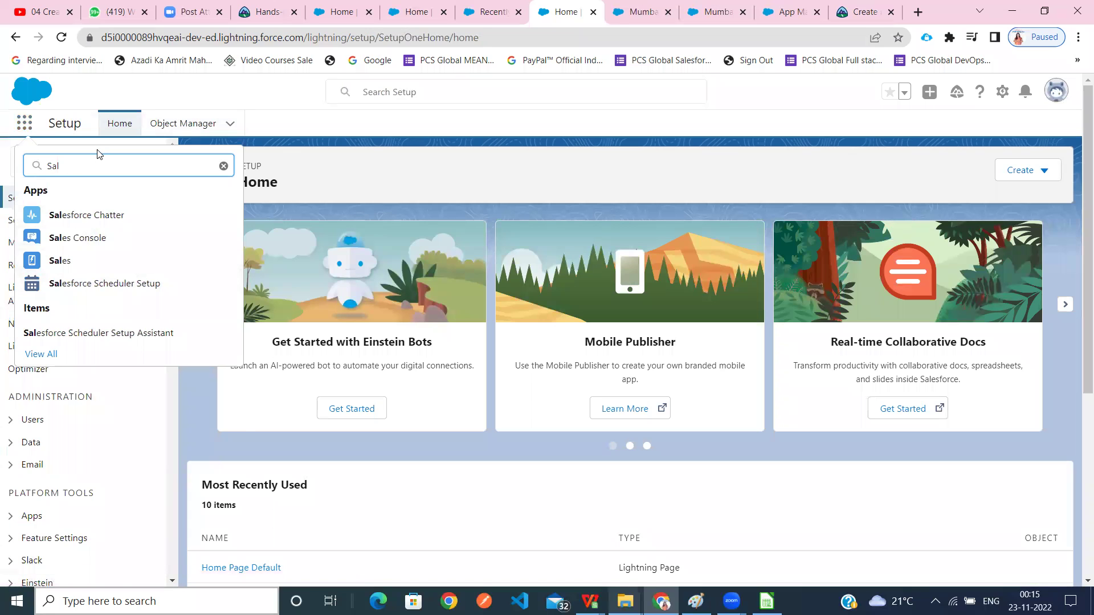
{"action": "type", "text": "mumb"}
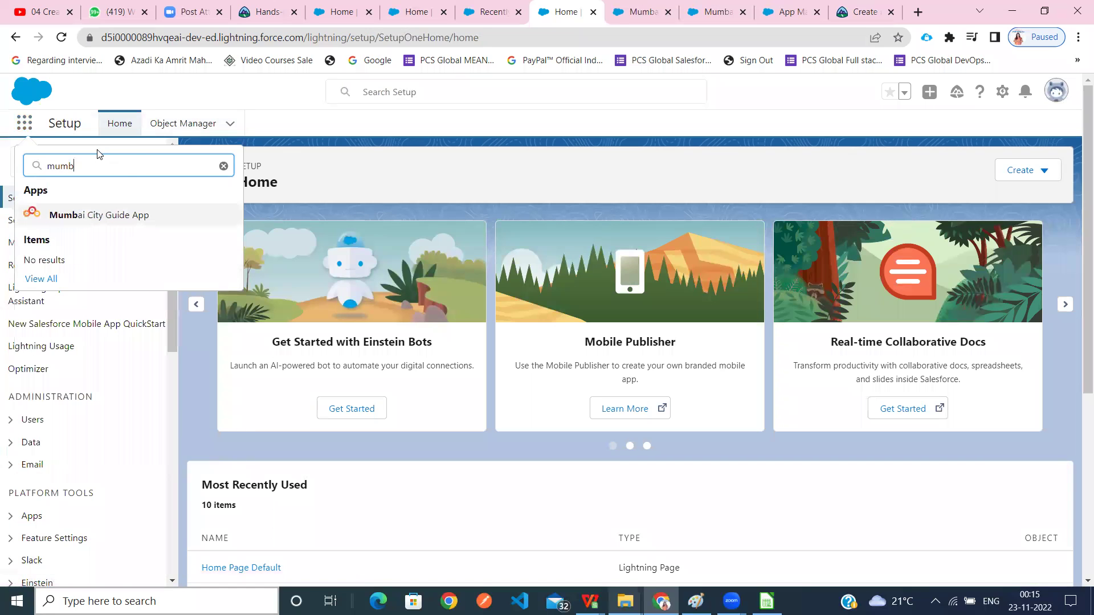
{"action": "left_click", "coordinate": [103, 212]}
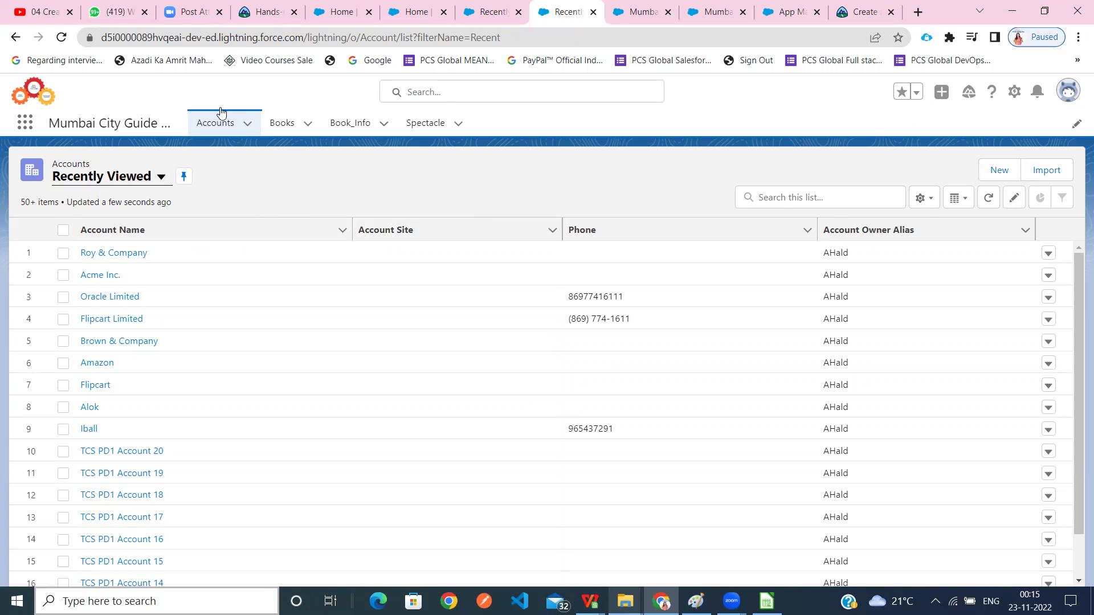
Step: Open Setup in a new tab via the gear menu and go to Object Manager
{"action": "left_click", "coordinate": [1014, 93]}
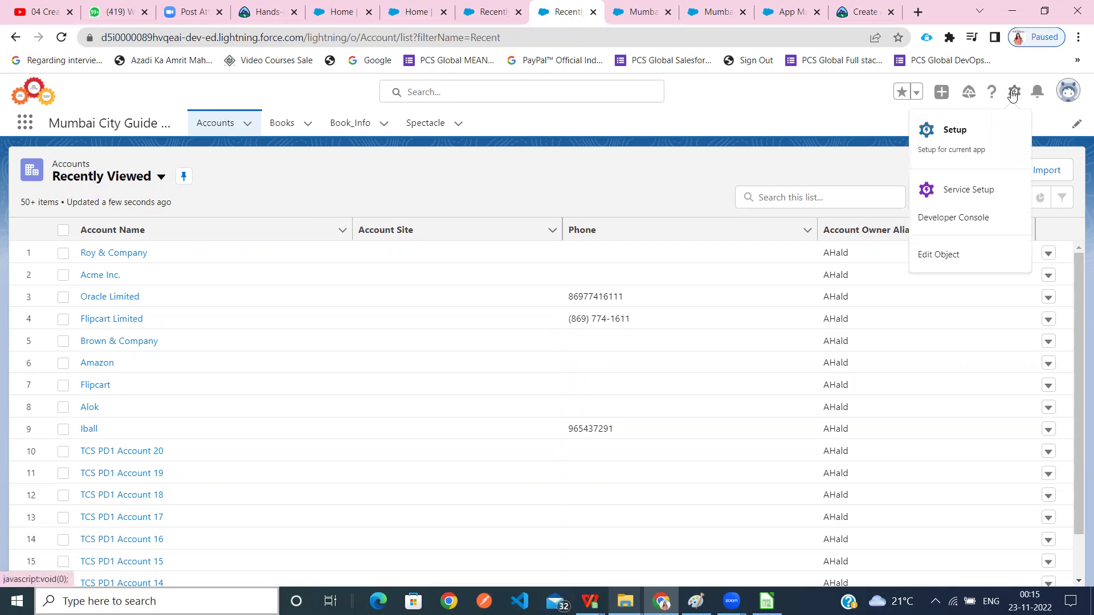
{"action": "left_click", "coordinate": [944, 135]}
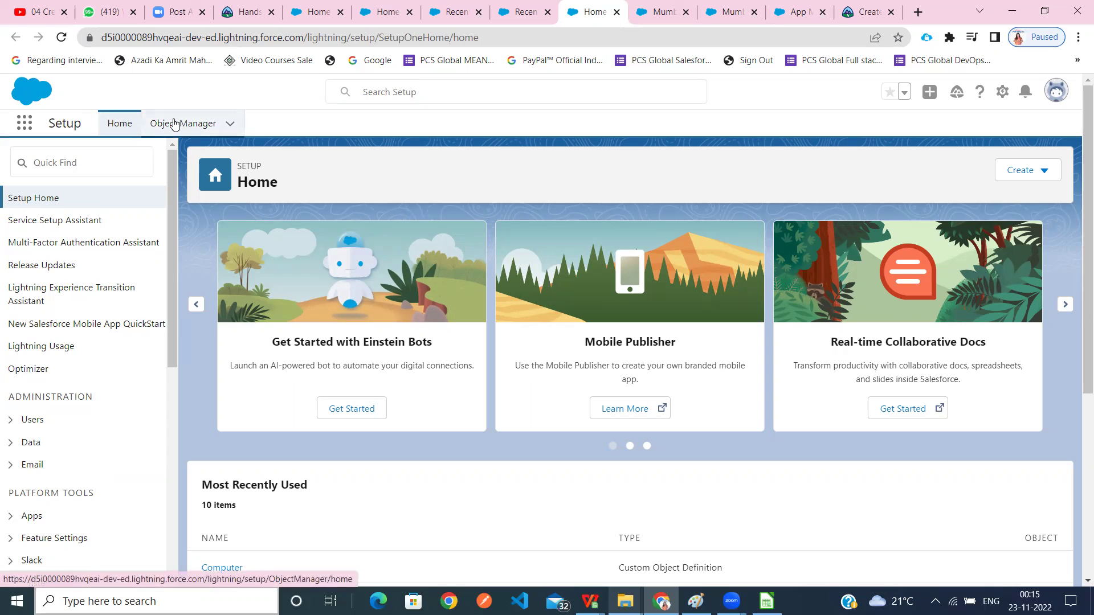
{"action": "left_click", "coordinate": [120, 153]}
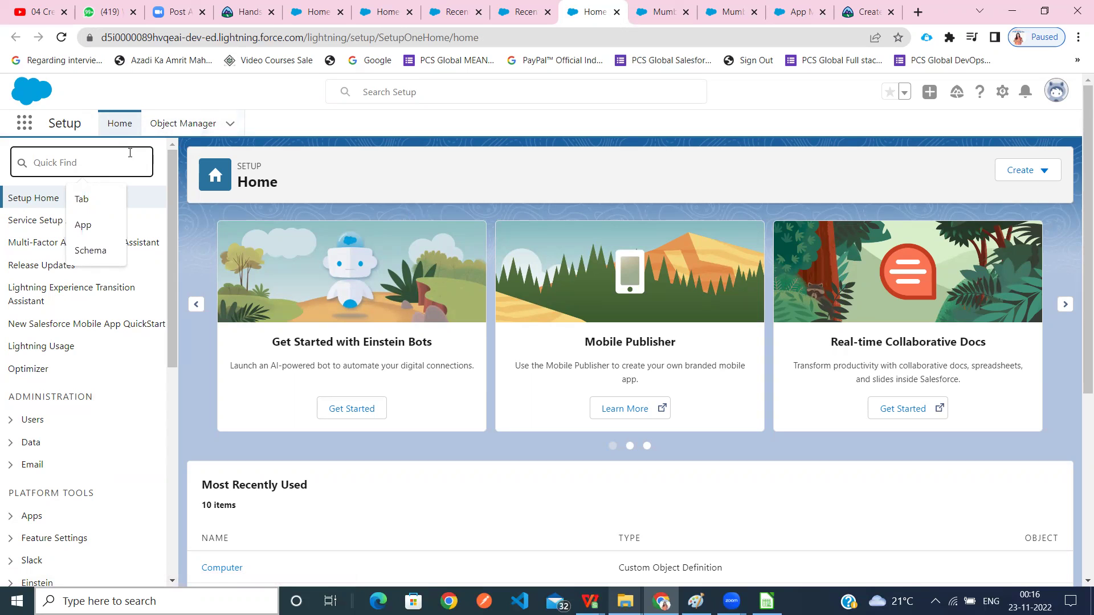
{"action": "left_click", "coordinate": [195, 121]}
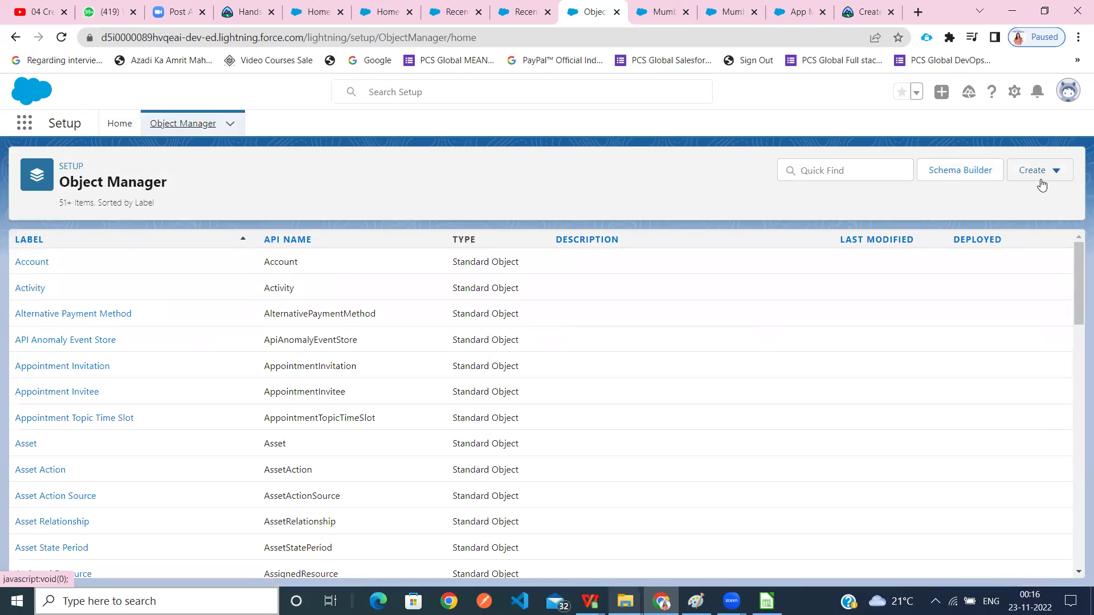
Step: Start a new custom object with label 'Dia' and plural label 'Di'
{"action": "left_click", "coordinate": [1045, 179]}
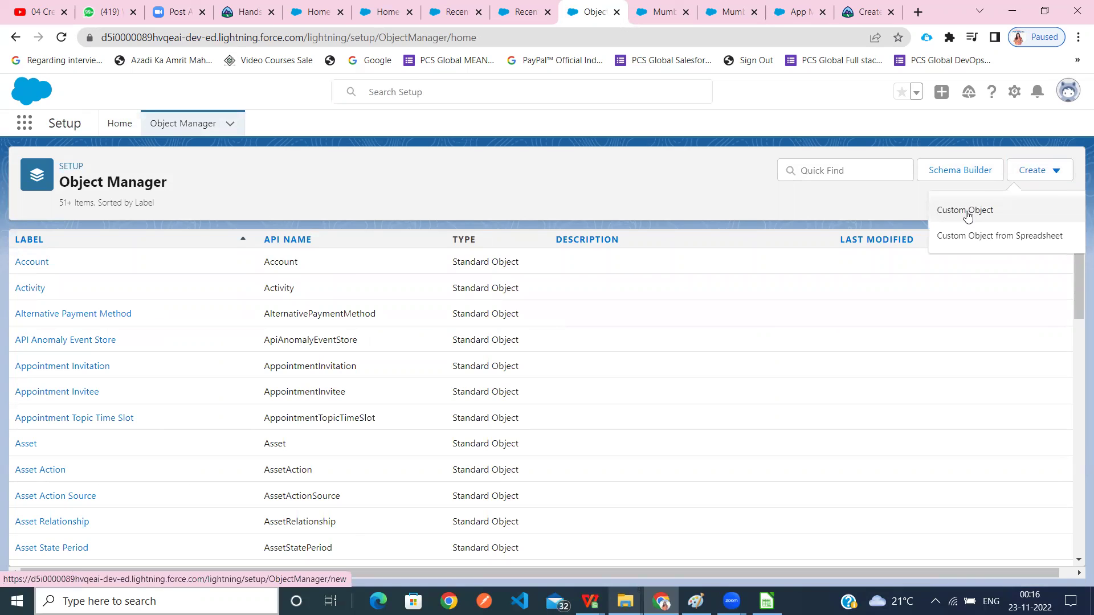
{"action": "left_click", "coordinate": [966, 210]}
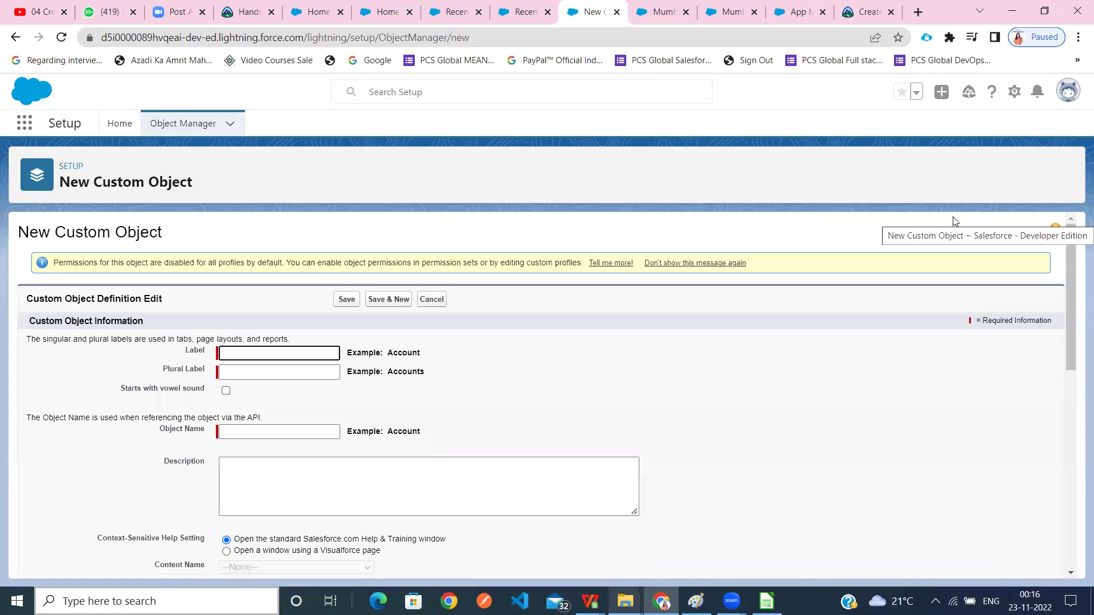
{"action": "type", "text": "D"}
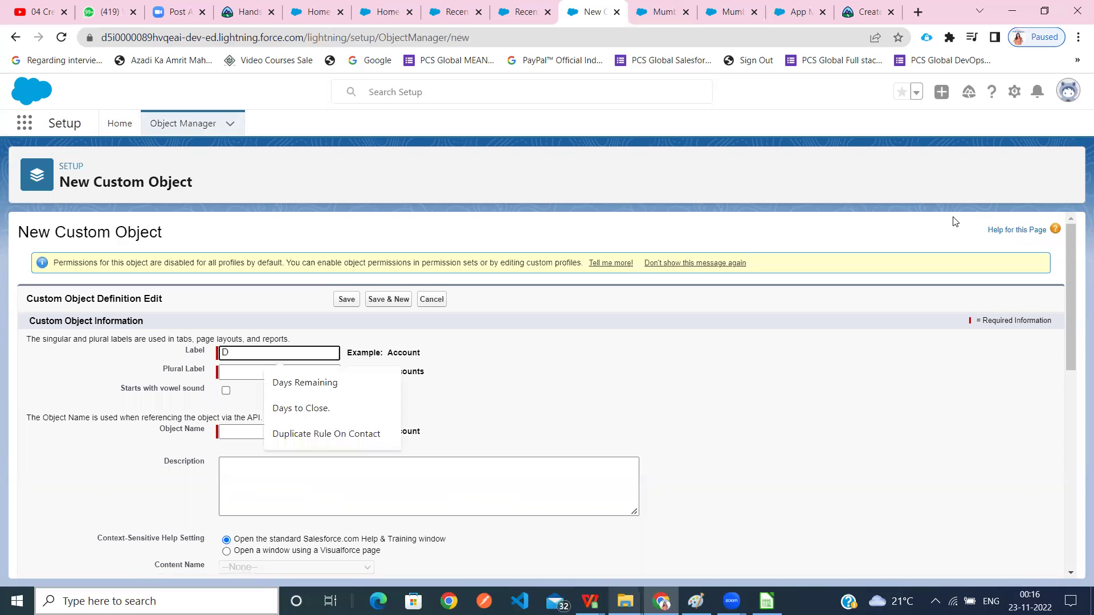
{"action": "type", "text": "iary"}
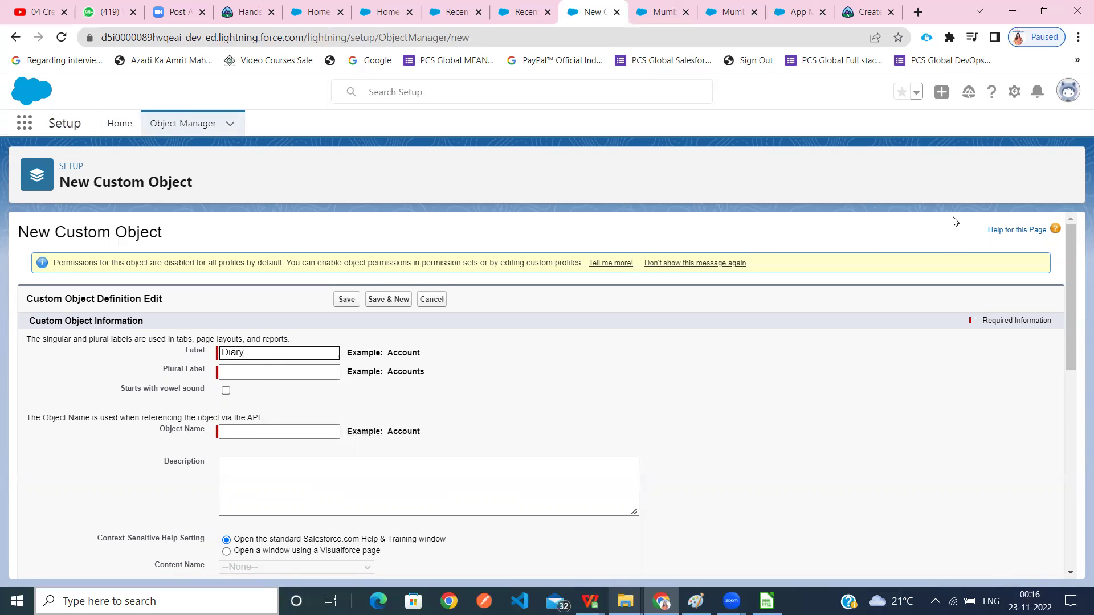
{"action": "left_click", "coordinate": [326, 371]}
{"action": "type", "text": "Diary"}
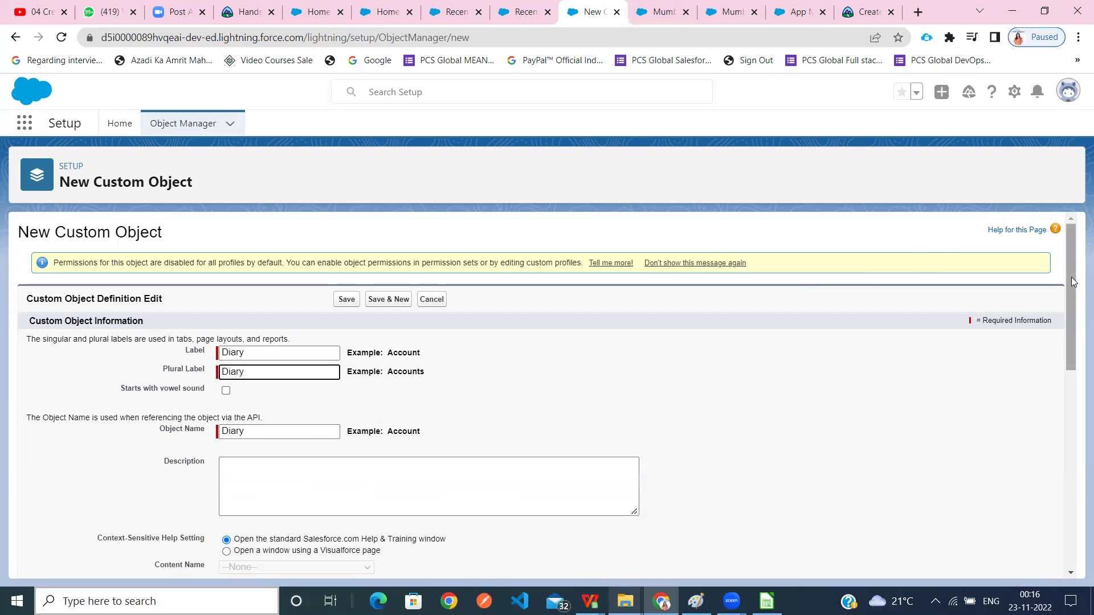
Step: Enable 'Launch New Custom Tab Wizard after saving' and choose Save & New
{"action": "left_click_drag", "start_coordinate": [1071, 336], "coordinate": [1077, 590]}
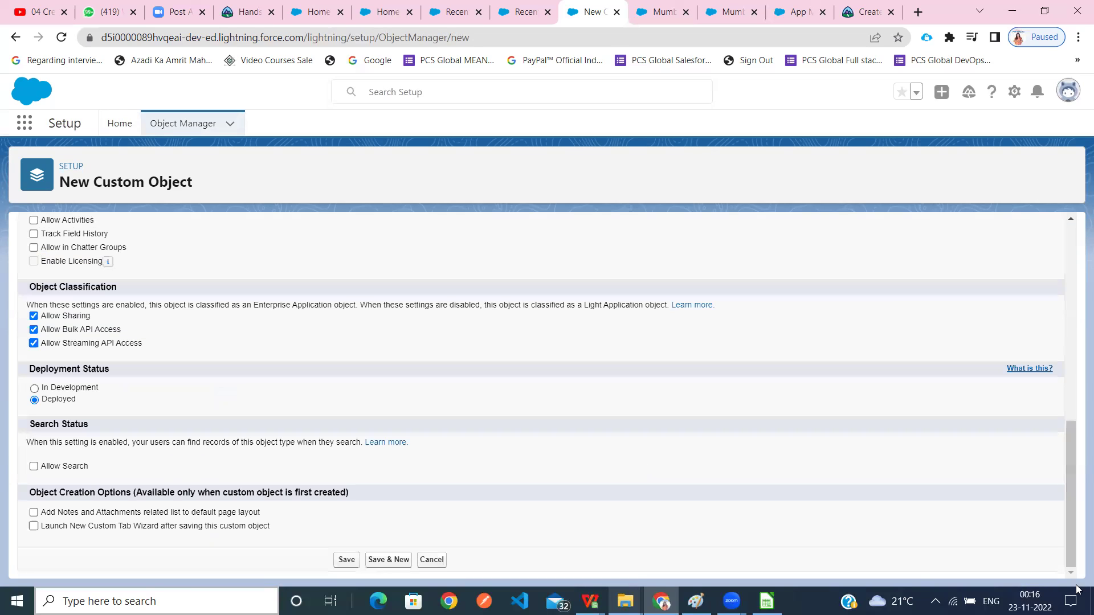
{"action": "left_click", "coordinate": [34, 526]}
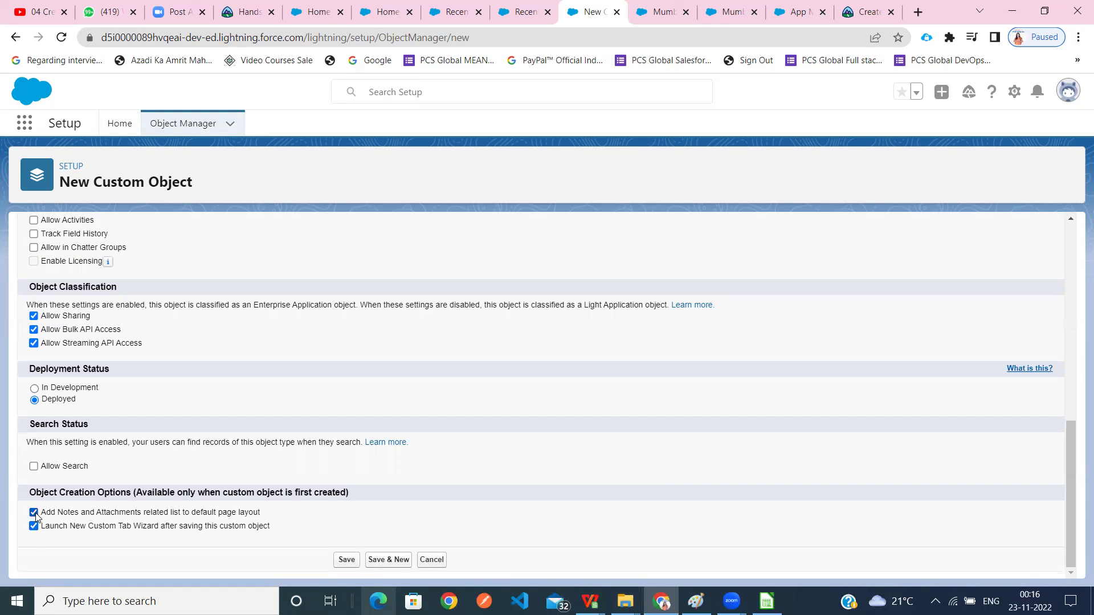
{"action": "left_click", "coordinate": [388, 560]}
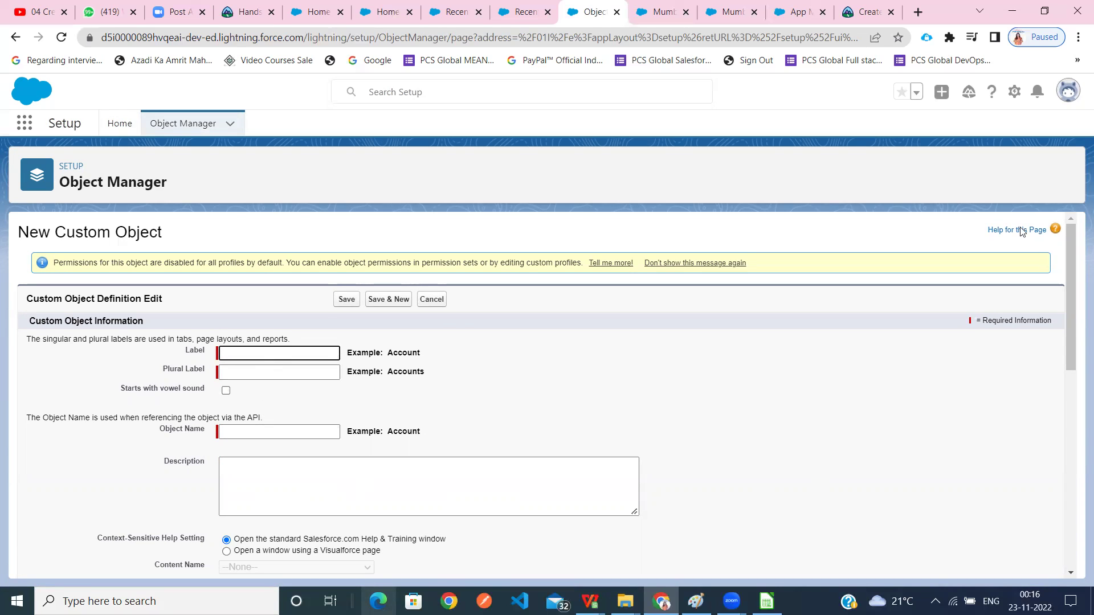
Step: Search the App Launcher for 'Mu', open Mumbai City Guide App, and show Accounts
{"action": "left_click", "coordinate": [27, 120]}
{"action": "left_click", "coordinate": [25, 124]}
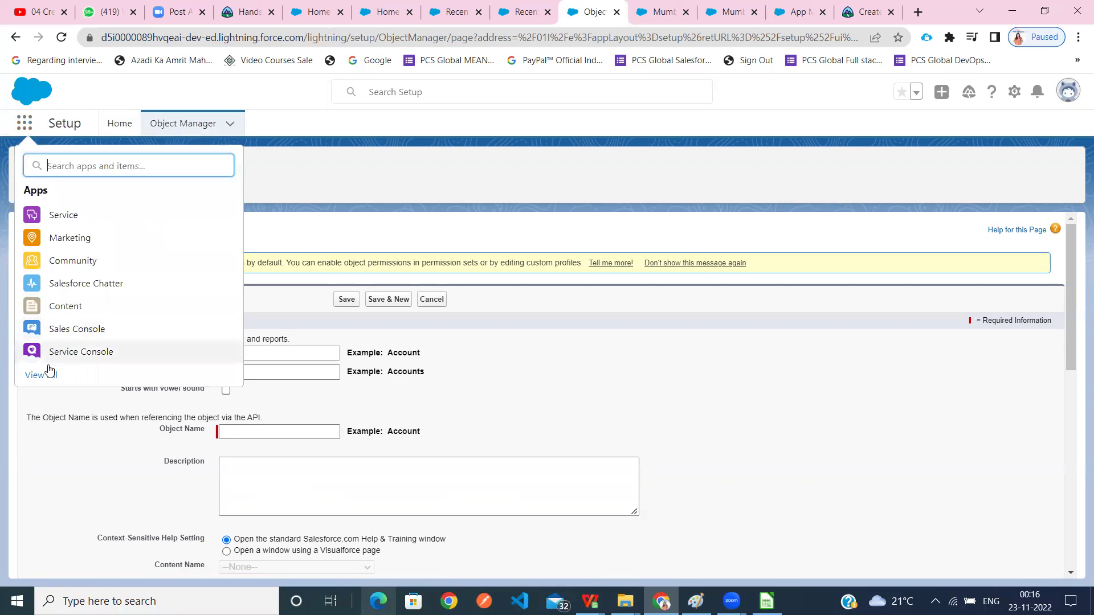
{"action": "type", "text": "Mu"}
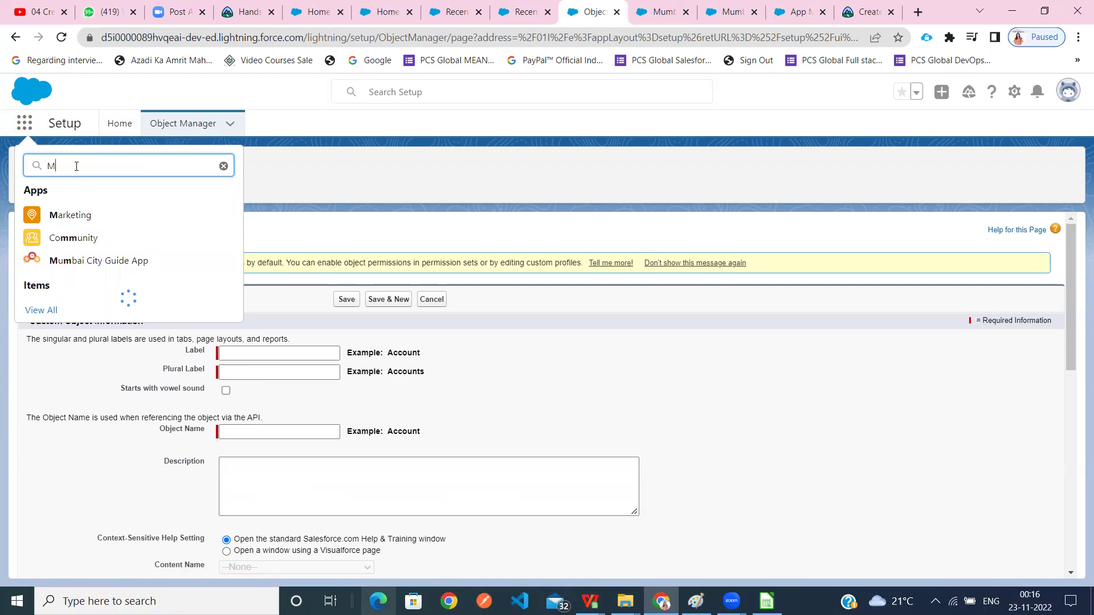
{"action": "left_click", "coordinate": [88, 240]}
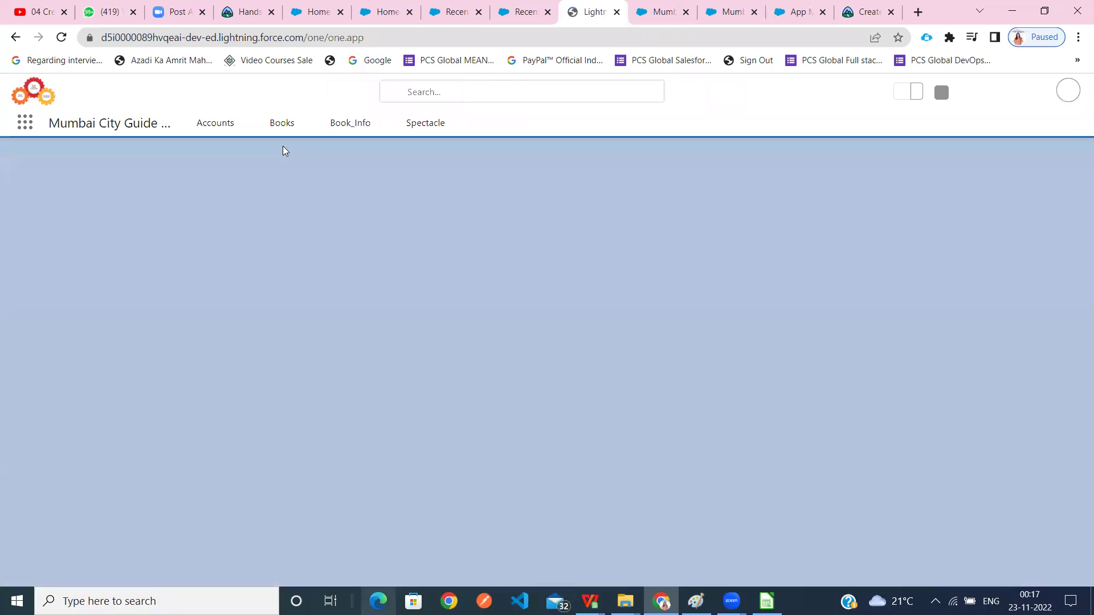
{"action": "left_click", "coordinate": [221, 129]}
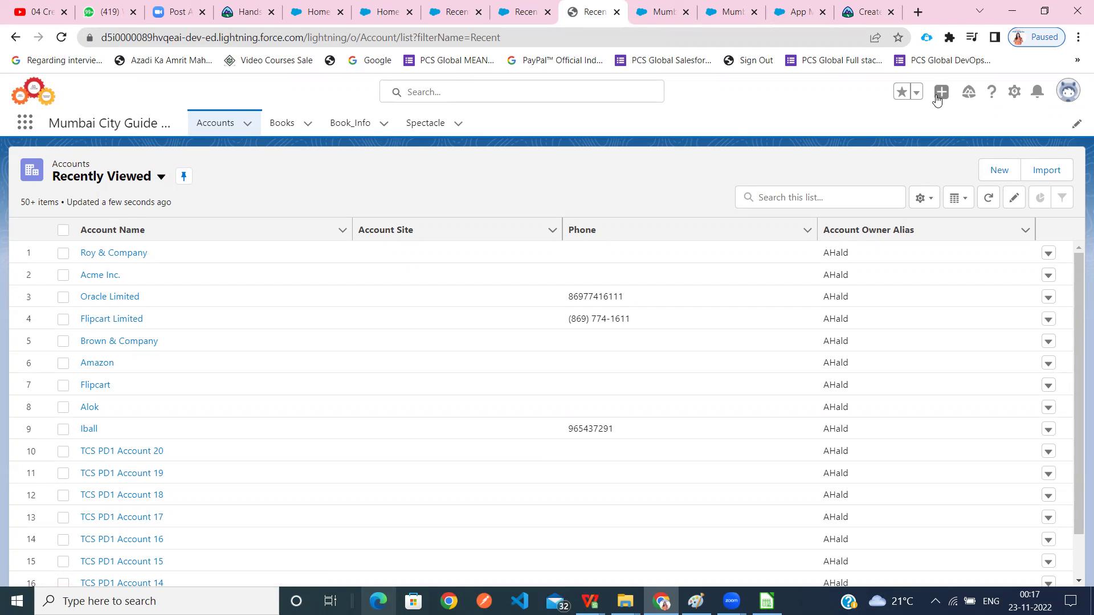
Step: Find App Manager through Setup's Quick Find and edit Mumbai City Guide App there
{"action": "left_click", "coordinate": [1014, 92]}
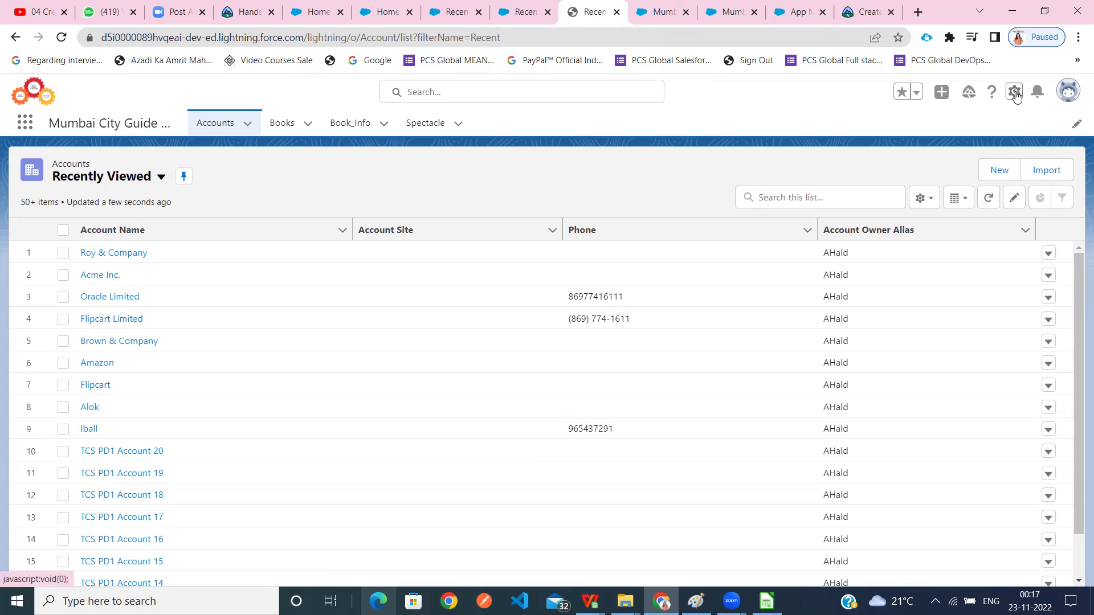
{"action": "left_click", "coordinate": [957, 132]}
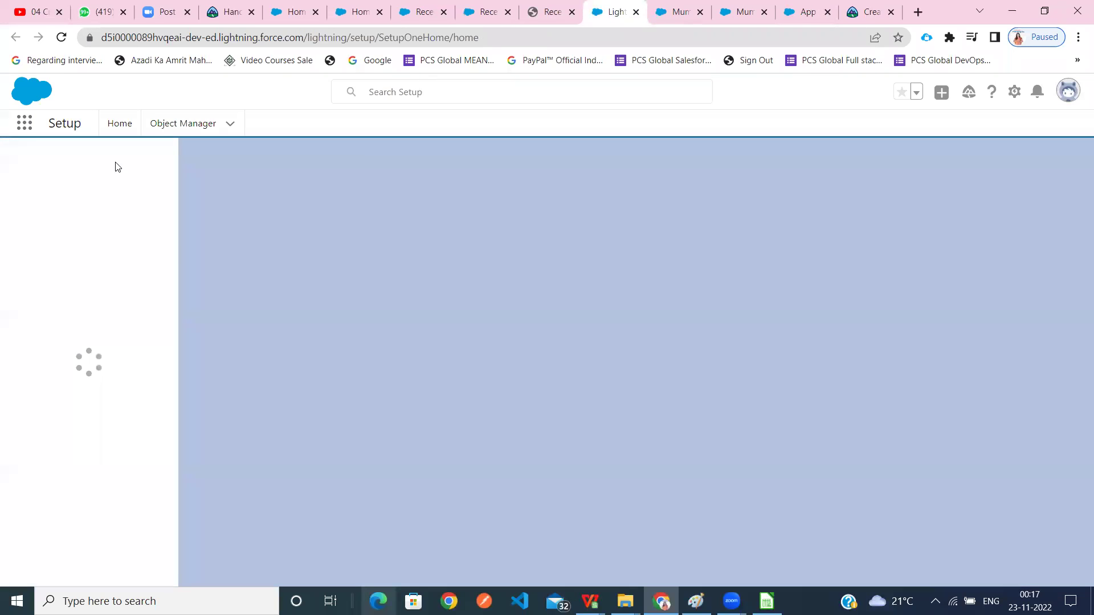
{"action": "left_click", "coordinate": [67, 168]}
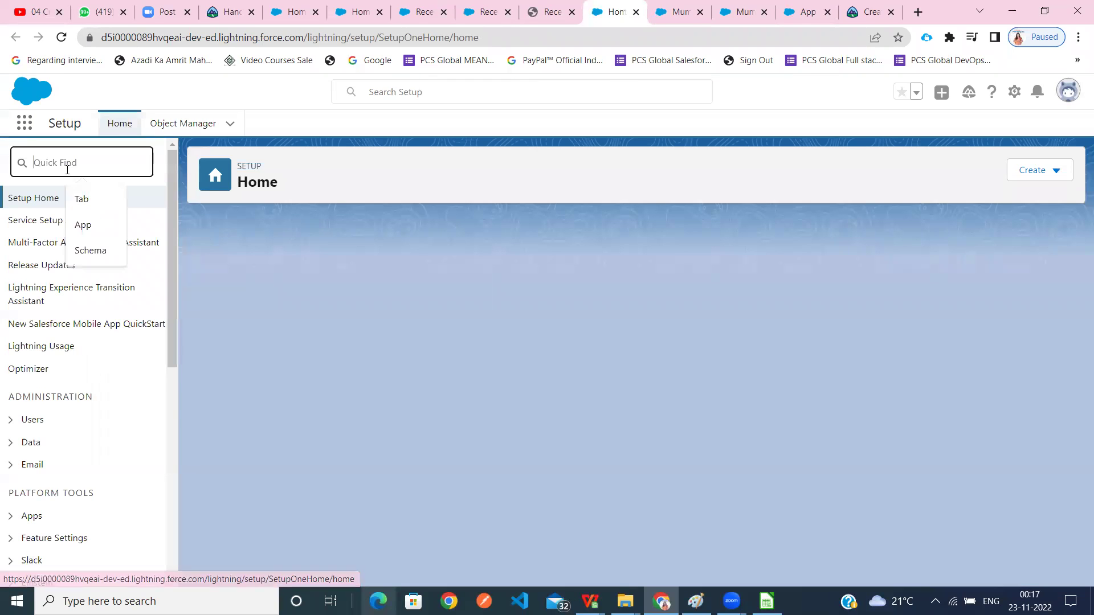
{"action": "type", "text": "A"}
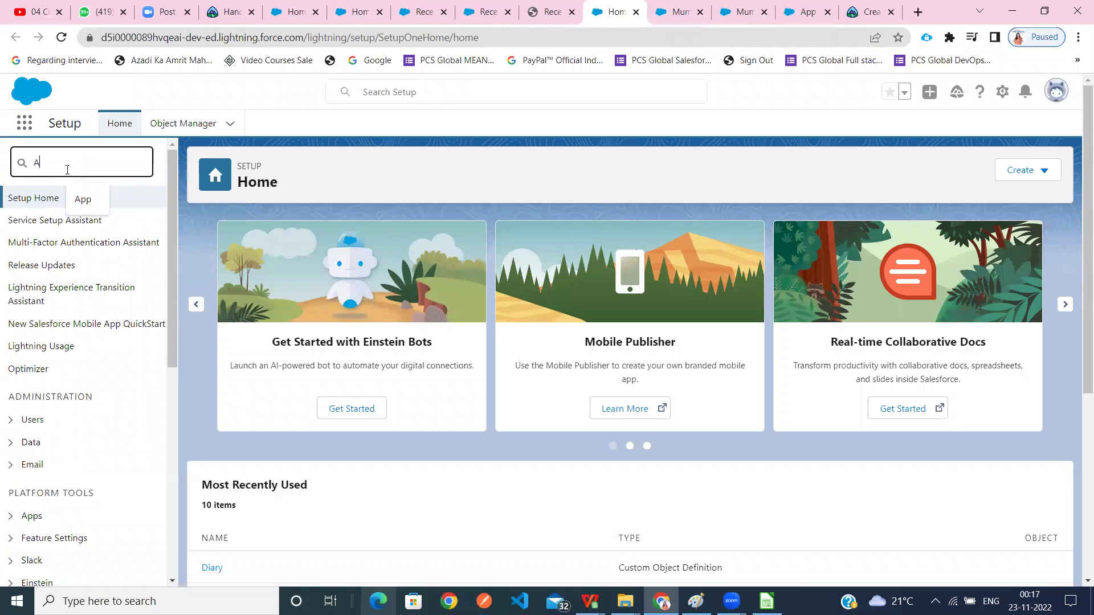
{"action": "left_click", "coordinate": [85, 199]}
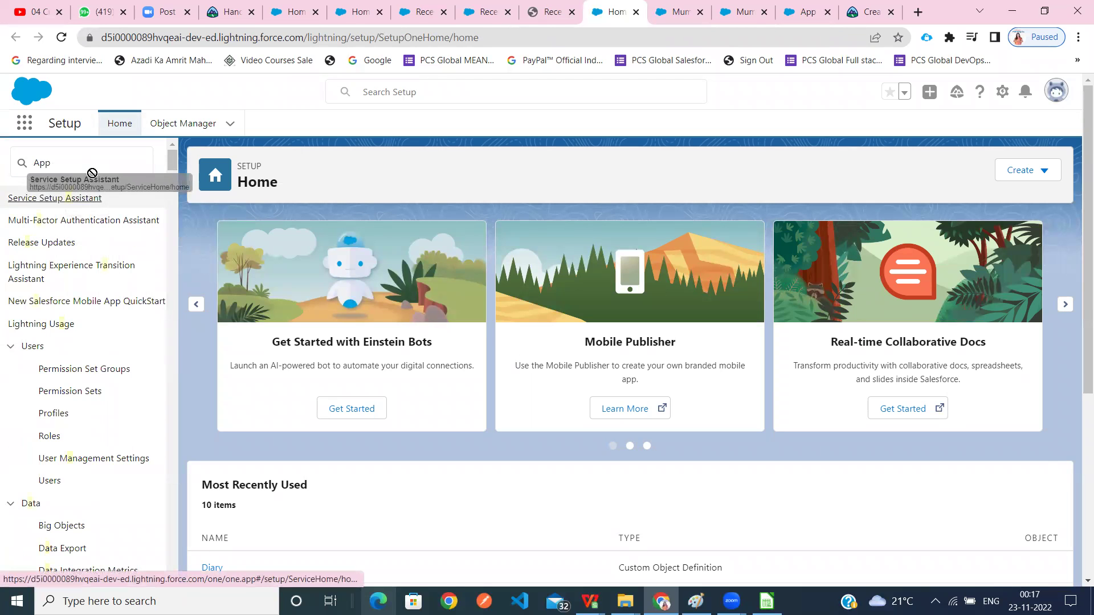
{"action": "left_click", "coordinate": [81, 160]}
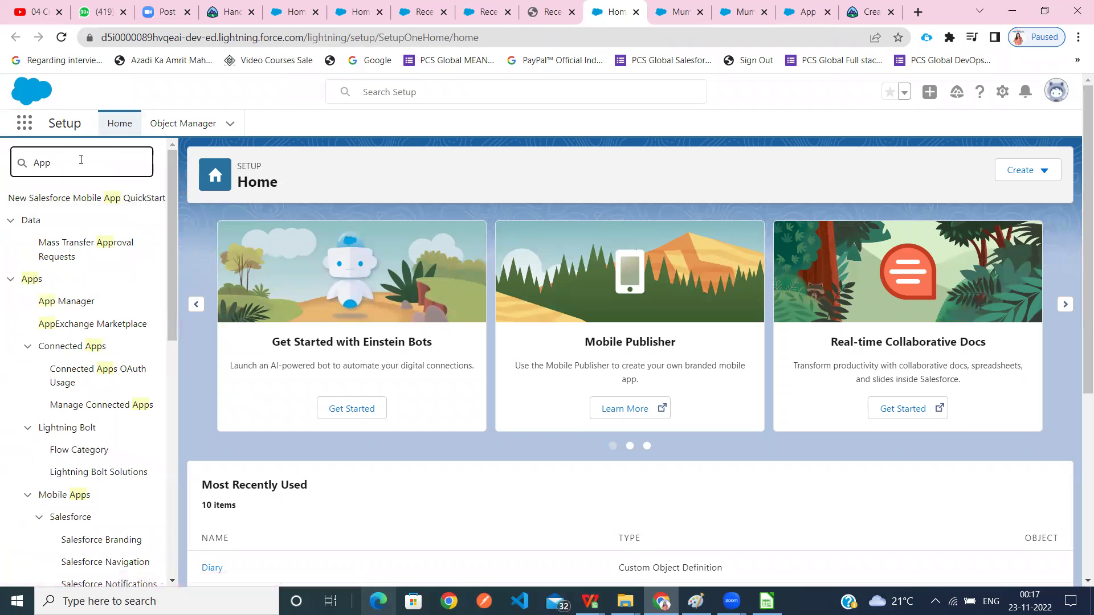
{"action": "type", "text": "Manager"}
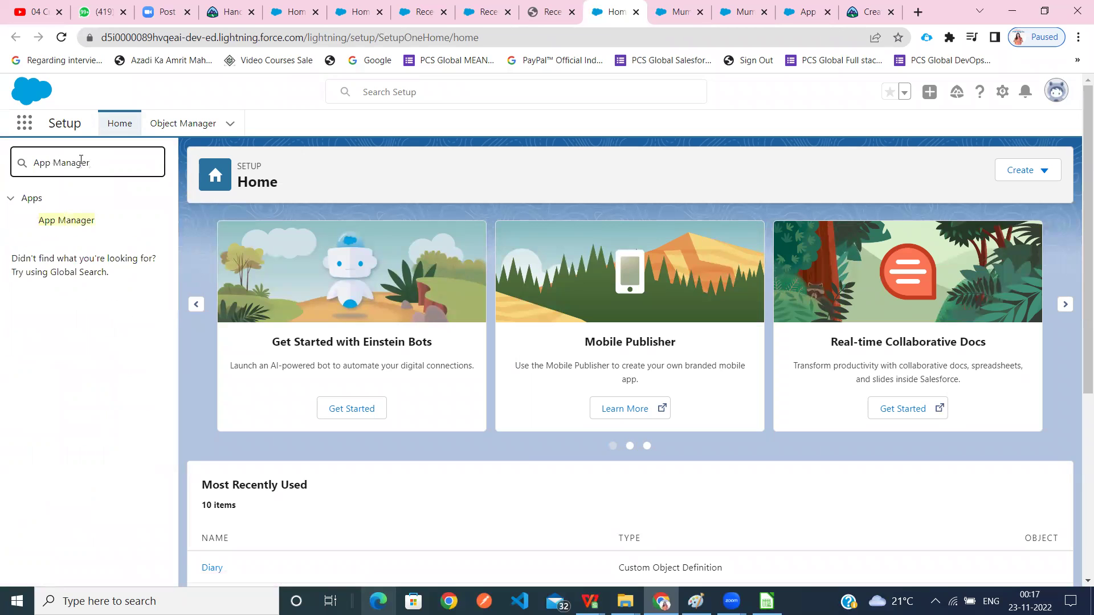
{"action": "left_click", "coordinate": [71, 224]}
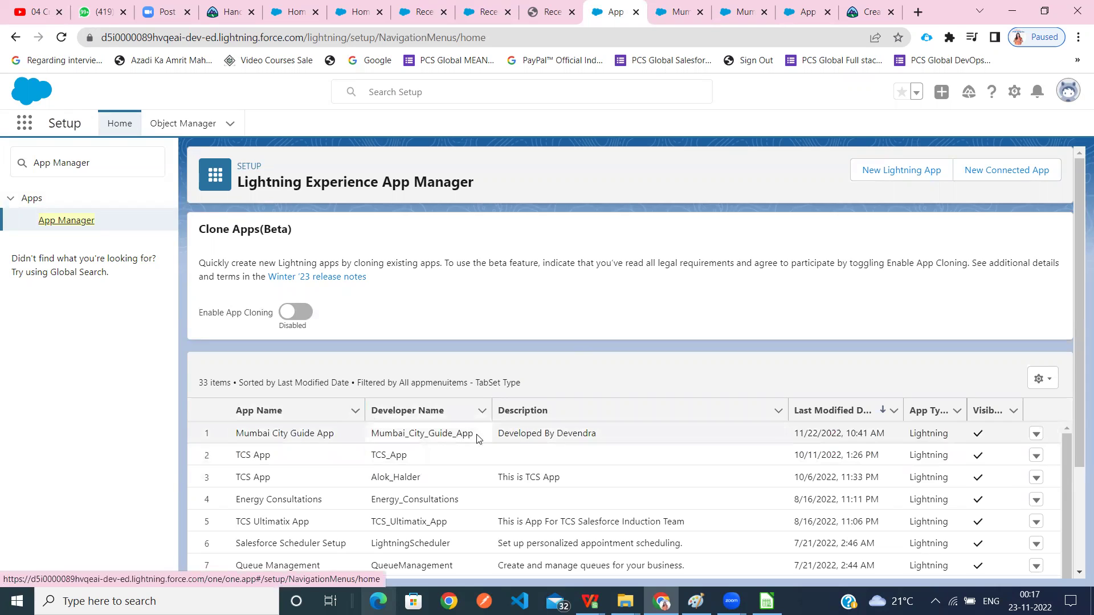
{"action": "left_click", "coordinate": [1038, 440]}
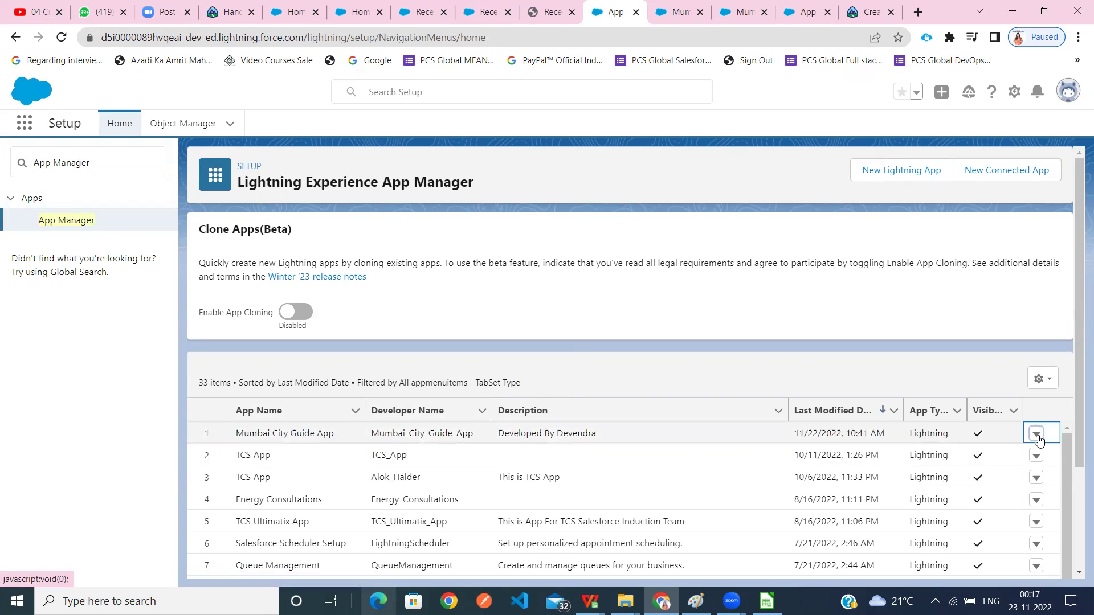
{"action": "left_click", "coordinate": [989, 461]}
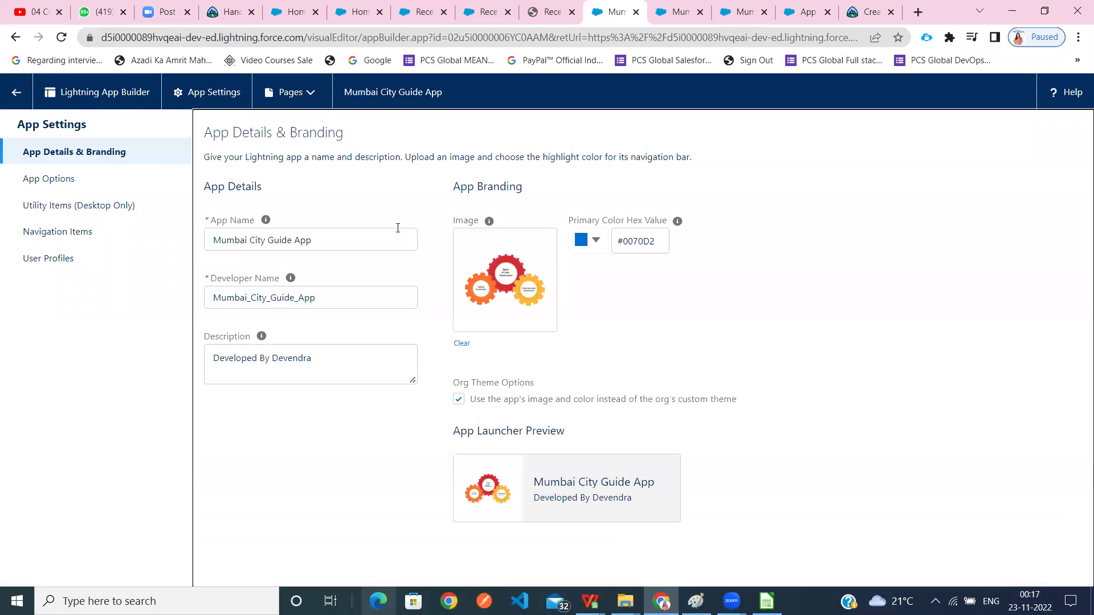
Step: Filter the app's Available Navigation Items by 'D', then return to the Accounts browser tab
{"action": "left_click", "coordinate": [57, 234]}
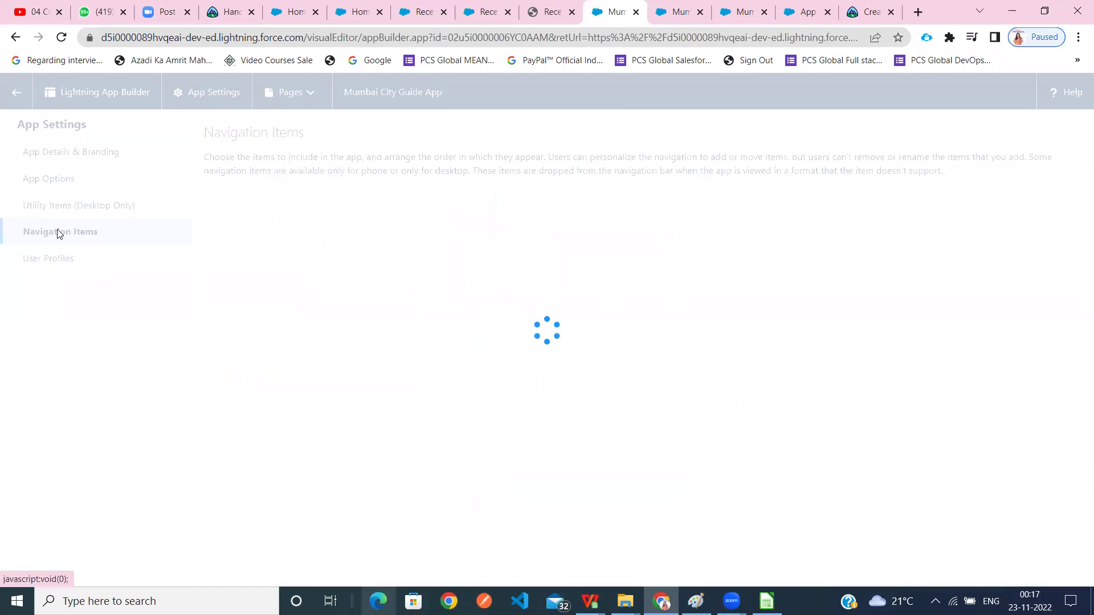
{"action": "left_click", "coordinate": [290, 233]}
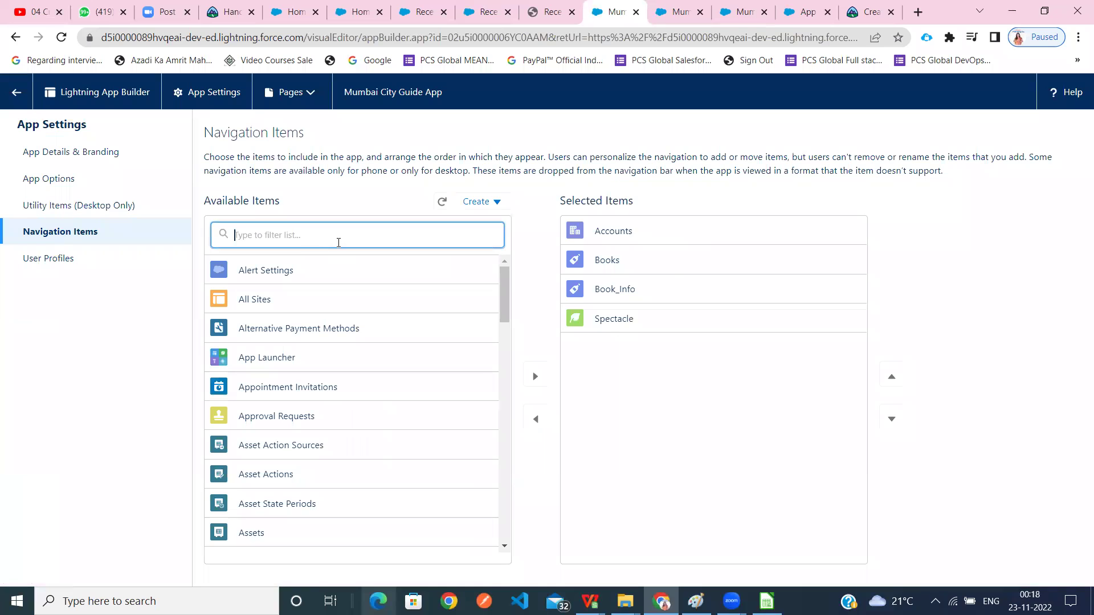
{"action": "type", "text": "D"}
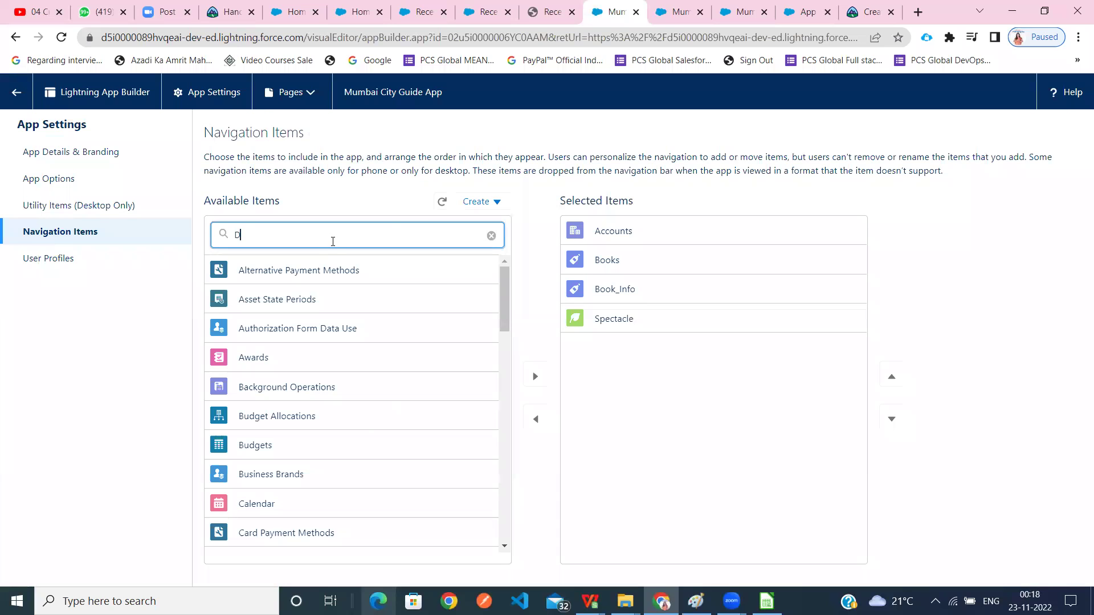
{"action": "mouse_move", "coordinate": [507, 304]}
{"action": "left_mouse_down"}
{"action": "mouse_move", "coordinate": [511, 481]}
{"action": "mouse_move", "coordinate": [516, 321]}
{"action": "left_mouse_up"}
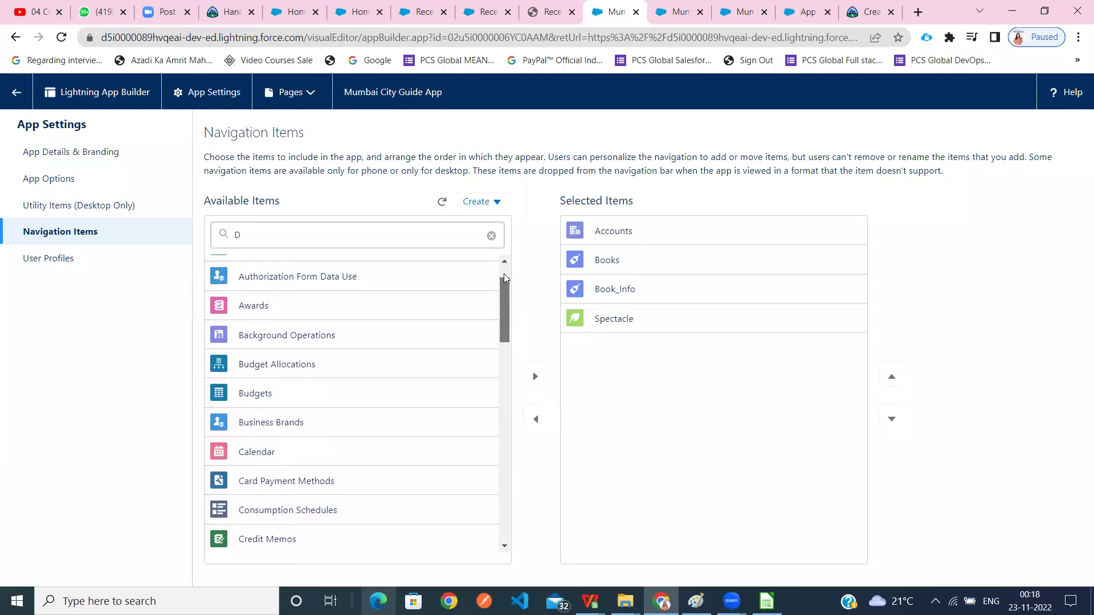
{"action": "left_click_drag", "start_coordinate": [504, 278], "coordinate": [500, 245]}
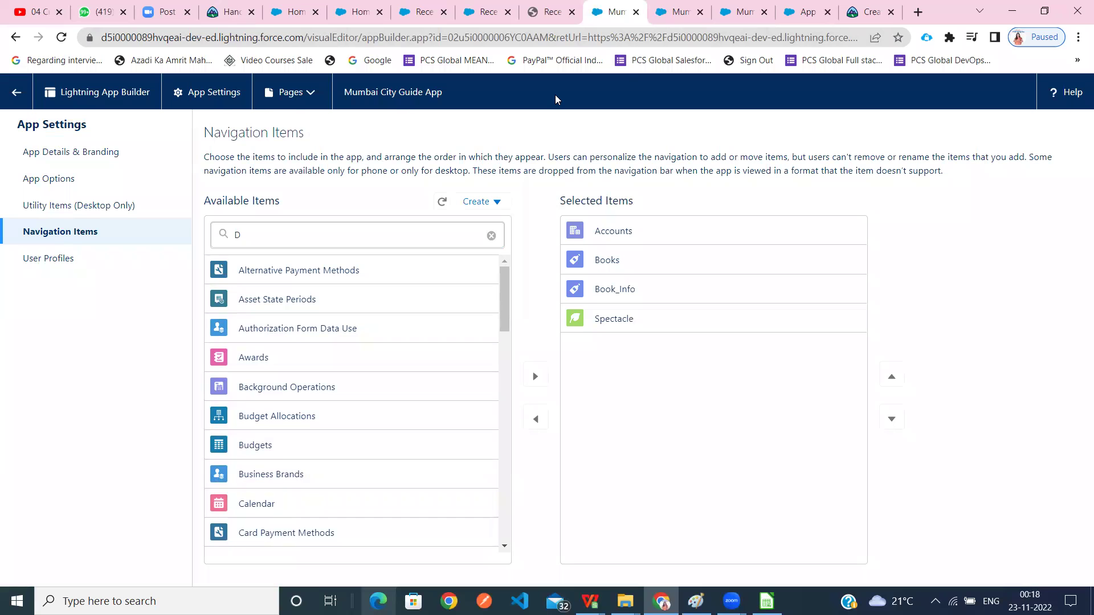
{"action": "left_click", "coordinate": [484, 12]}
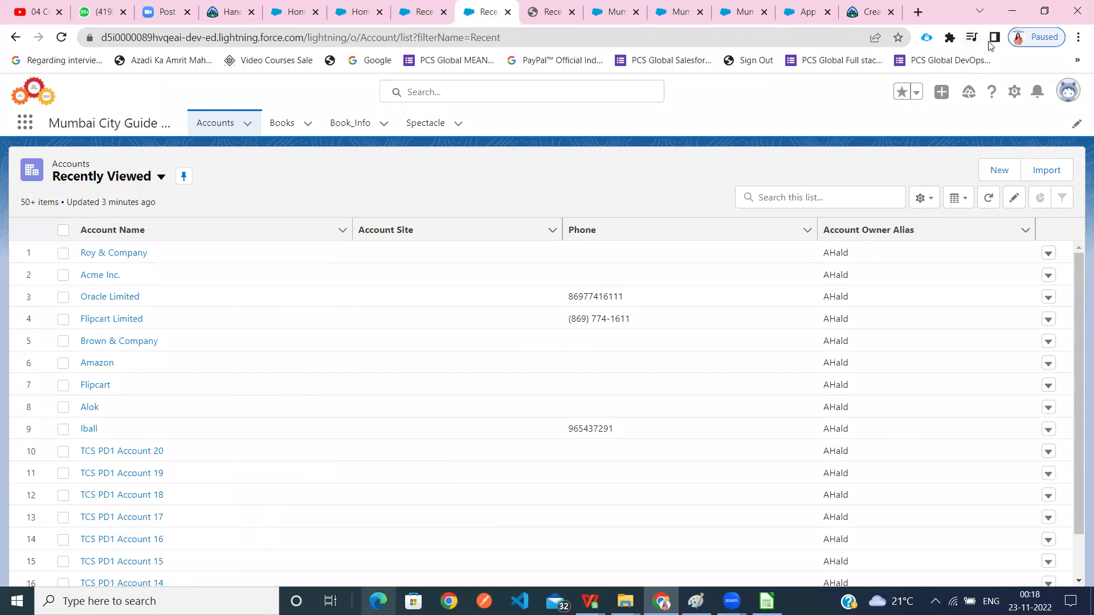
Step: Search Object Manager for 'Dia' and open the Diary object's Details page (Diary__c)
{"action": "left_click", "coordinate": [1013, 94]}
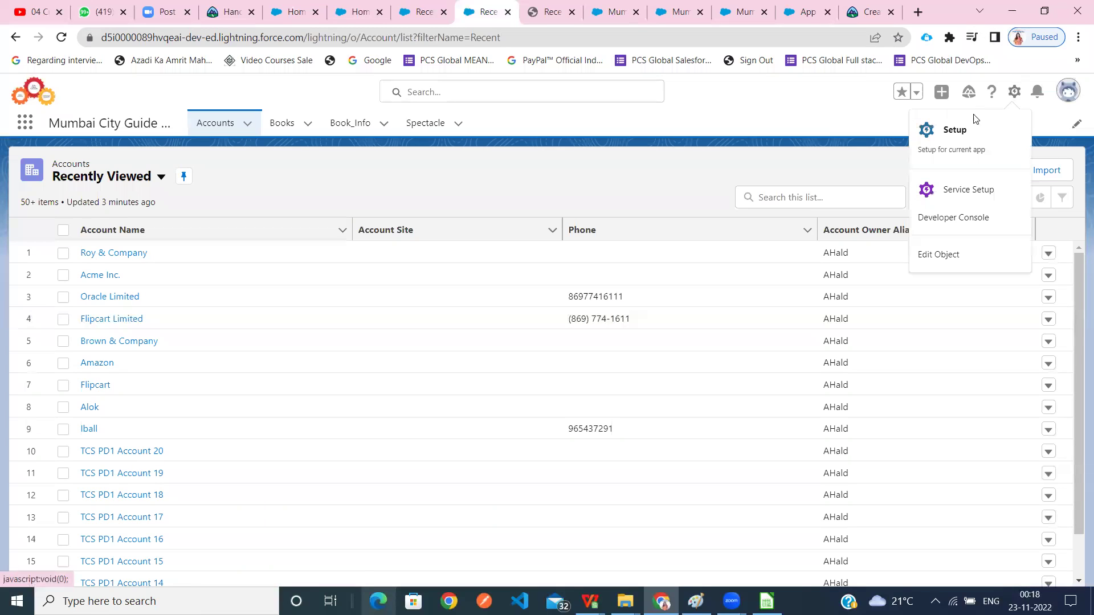
{"action": "left_click", "coordinate": [966, 143]}
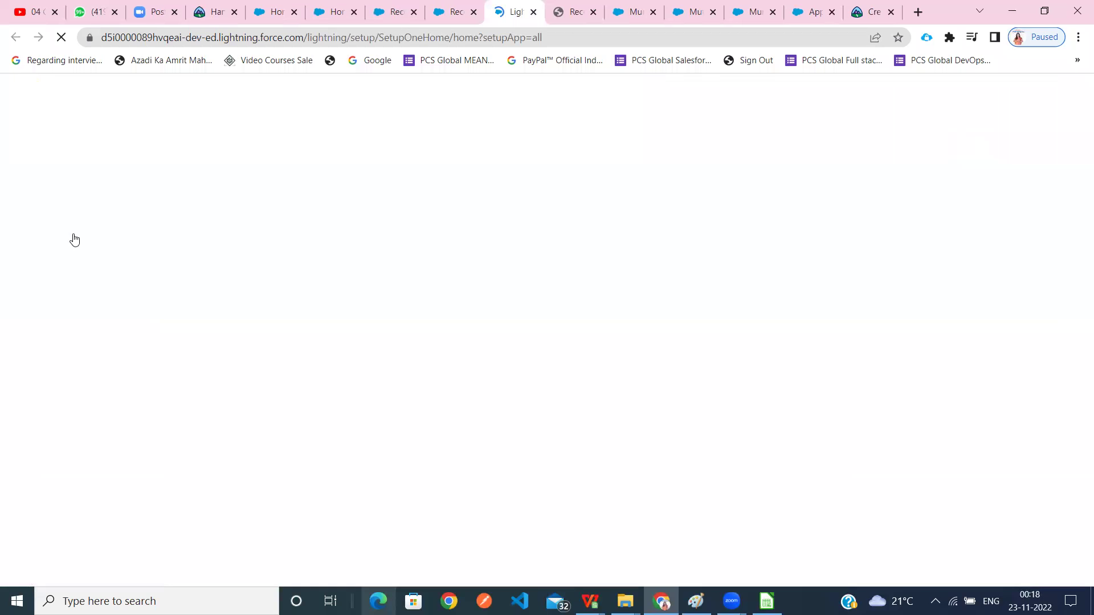
{"action": "left_click", "coordinate": [177, 126]}
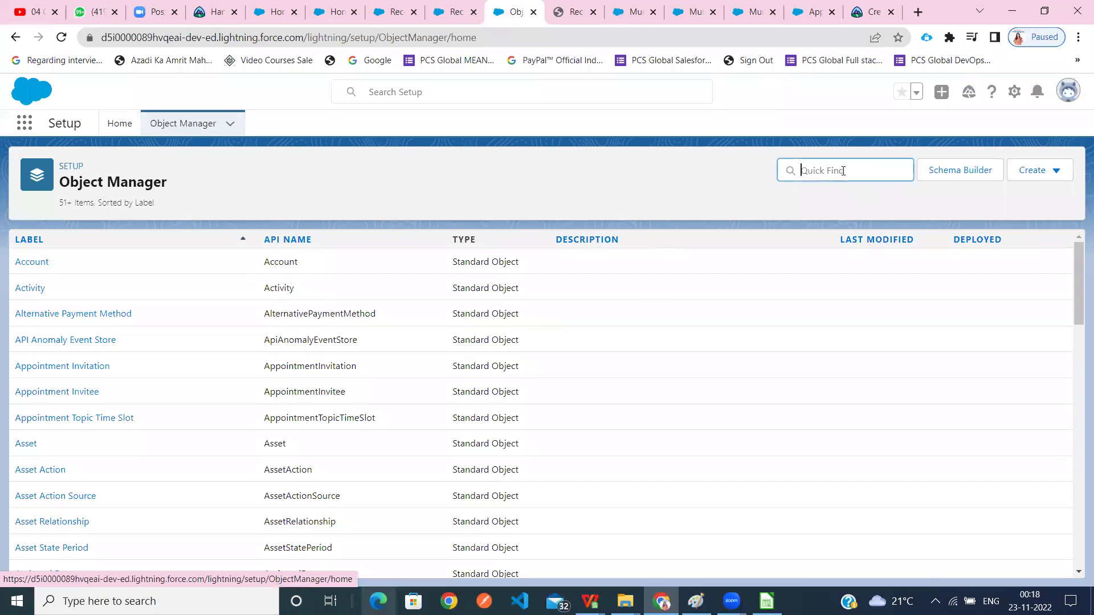
{"action": "left_click", "coordinate": [843, 172]}
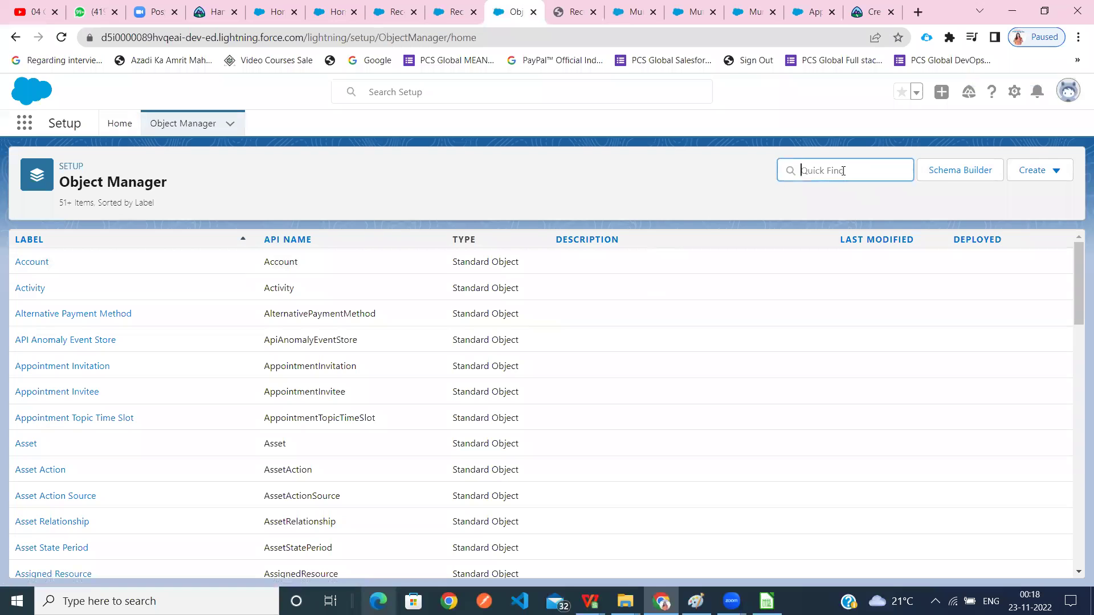
{"action": "type", "text": "D"}
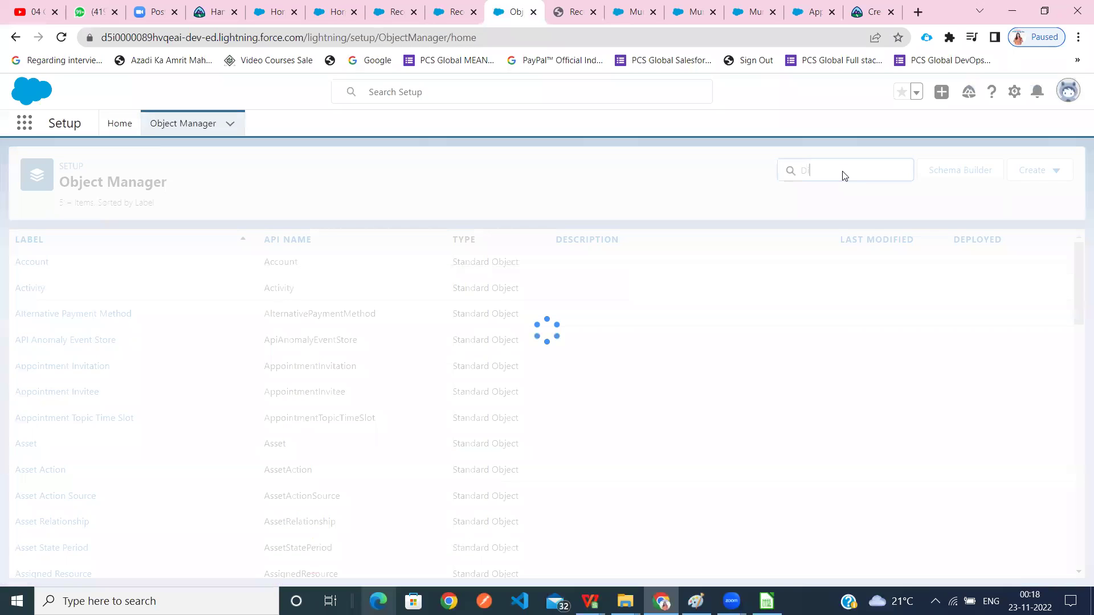
{"action": "type", "text": "ia"}
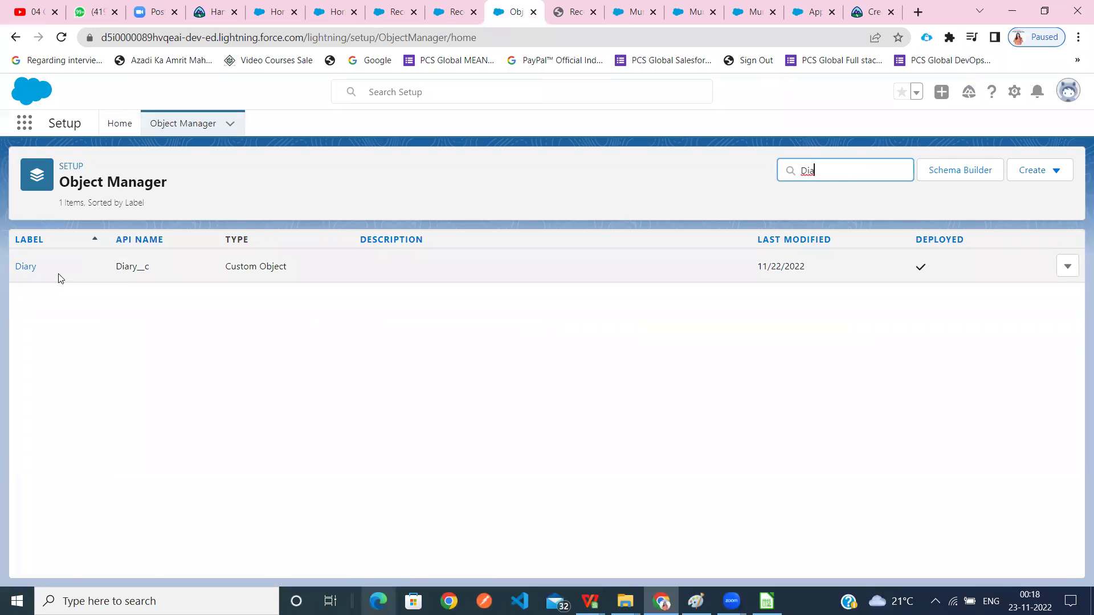
{"action": "left_click", "coordinate": [25, 267]}
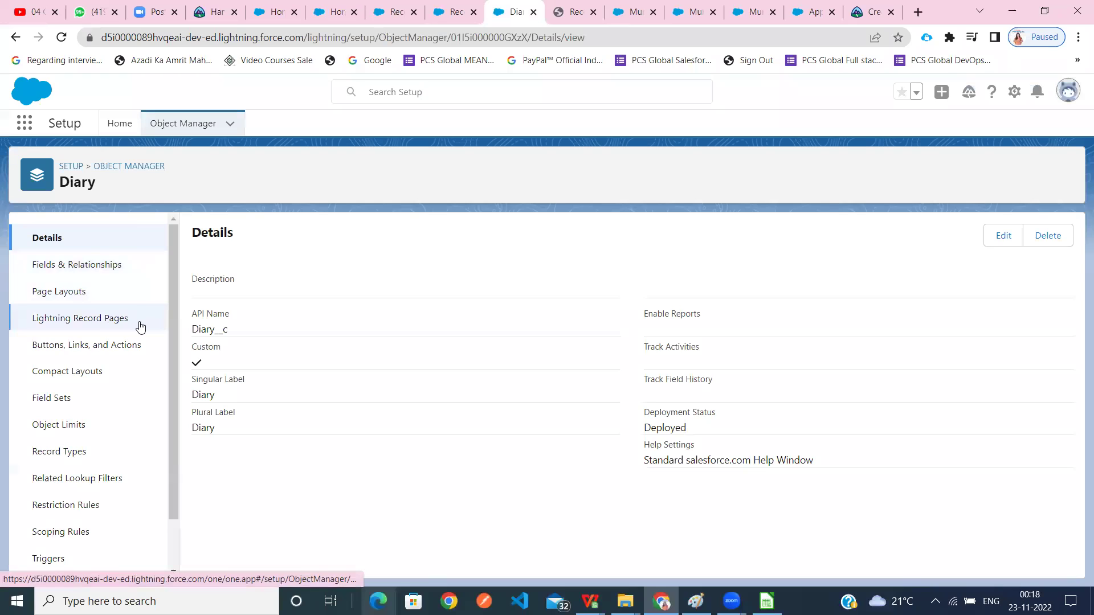
{"action": "left_click", "coordinate": [161, 345]}
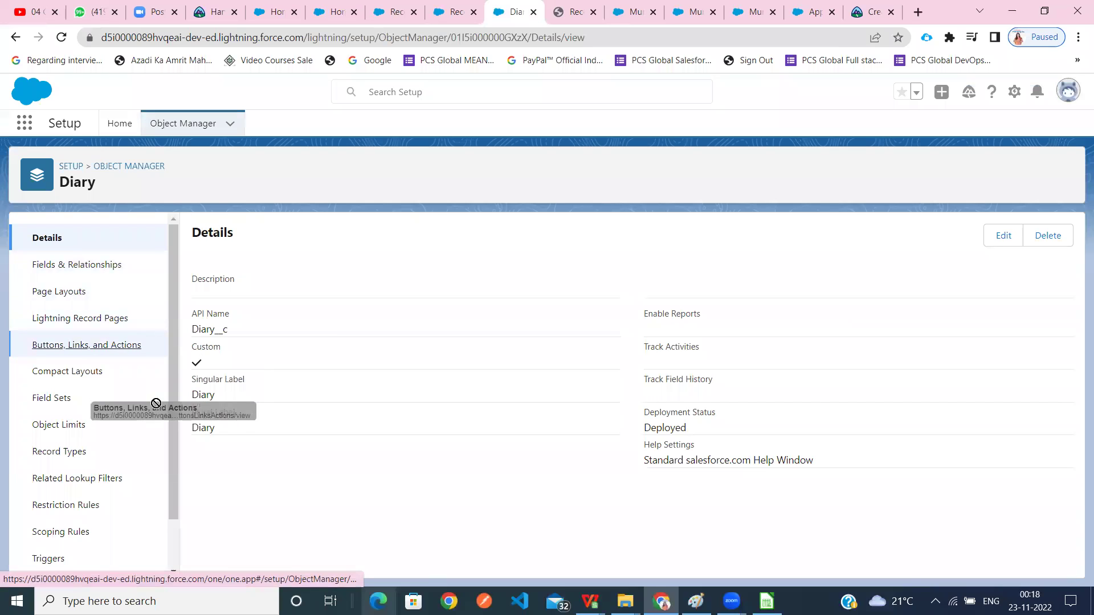
{"action": "left_click_drag", "start_coordinate": [183, 479], "coordinate": [171, 595]}
{"action": "left_click", "coordinate": [298, 540]}
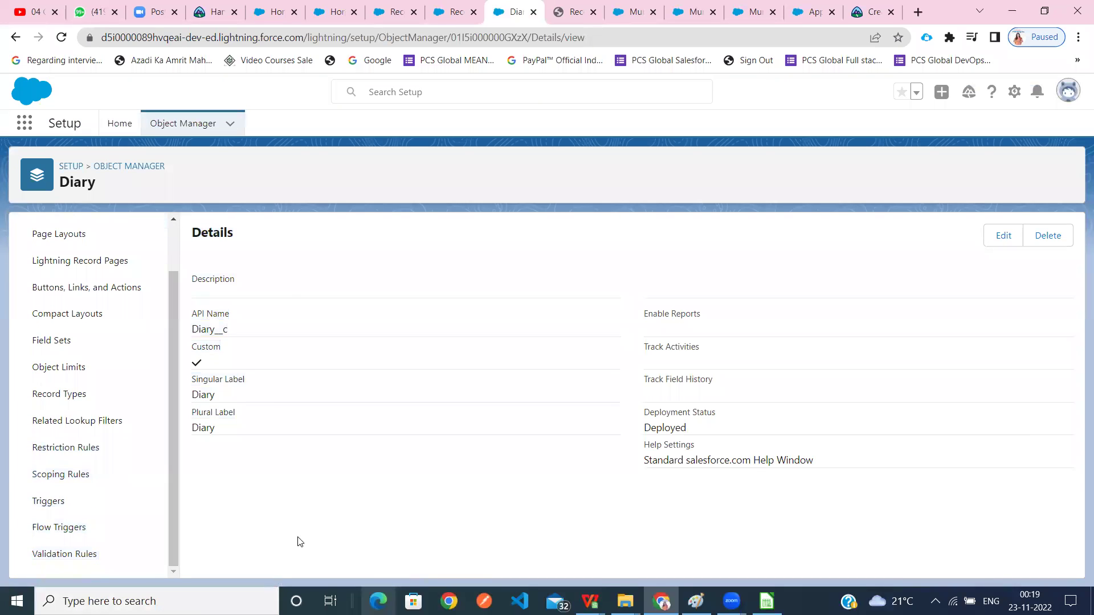
Step: Switch to the Mumbai City Guide App through the App Launcher search 'mu'
{"action": "left_click", "coordinate": [27, 124]}
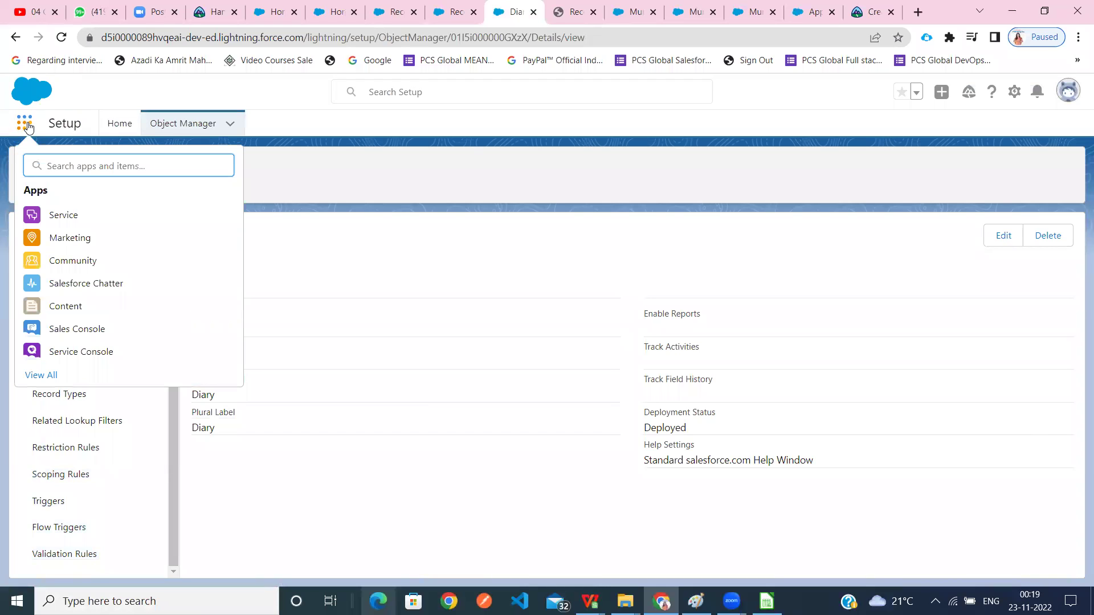
{"action": "type", "text": "mu"}
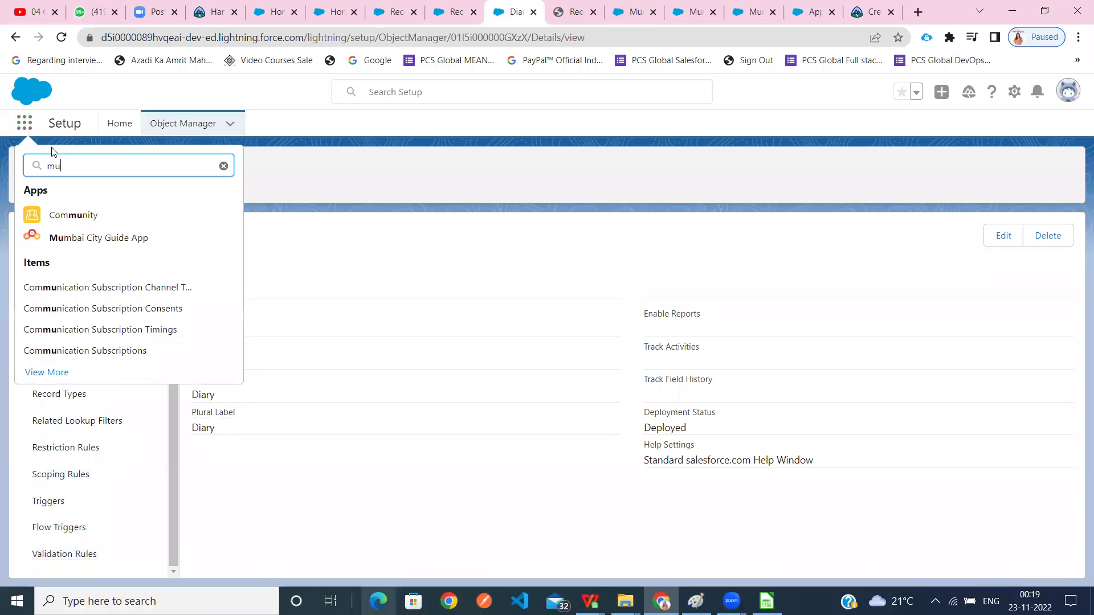
{"action": "left_click", "coordinate": [105, 240]}
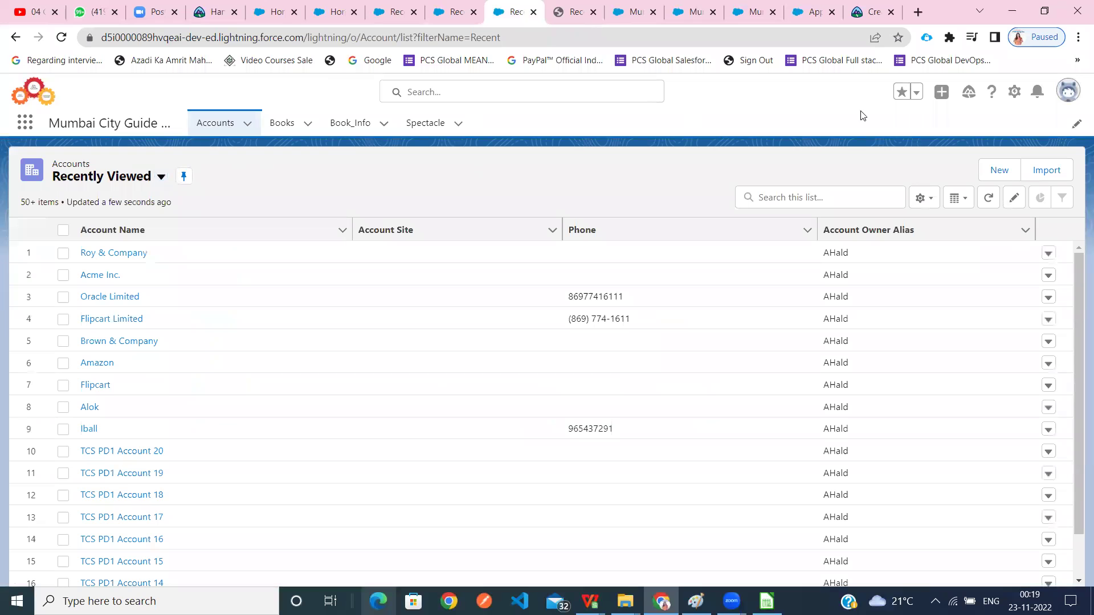
Step: Browse all available navigation items, then close the editor leaving Accounts, Books, Book_Info and Spectacle unchanged
{"action": "left_click", "coordinate": [1076, 124]}
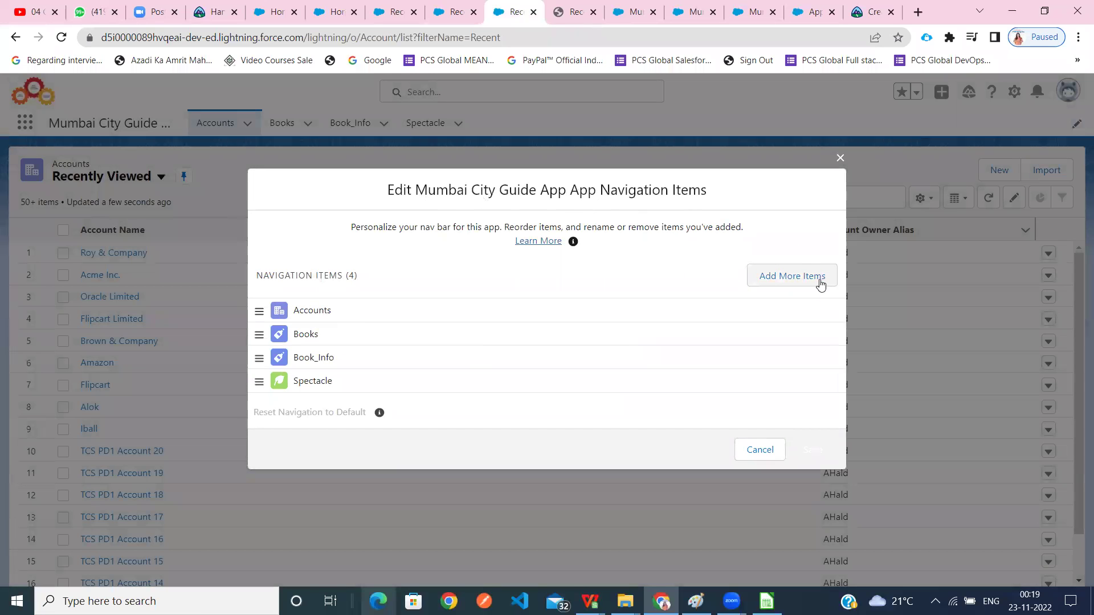
{"action": "left_click", "coordinate": [780, 276]}
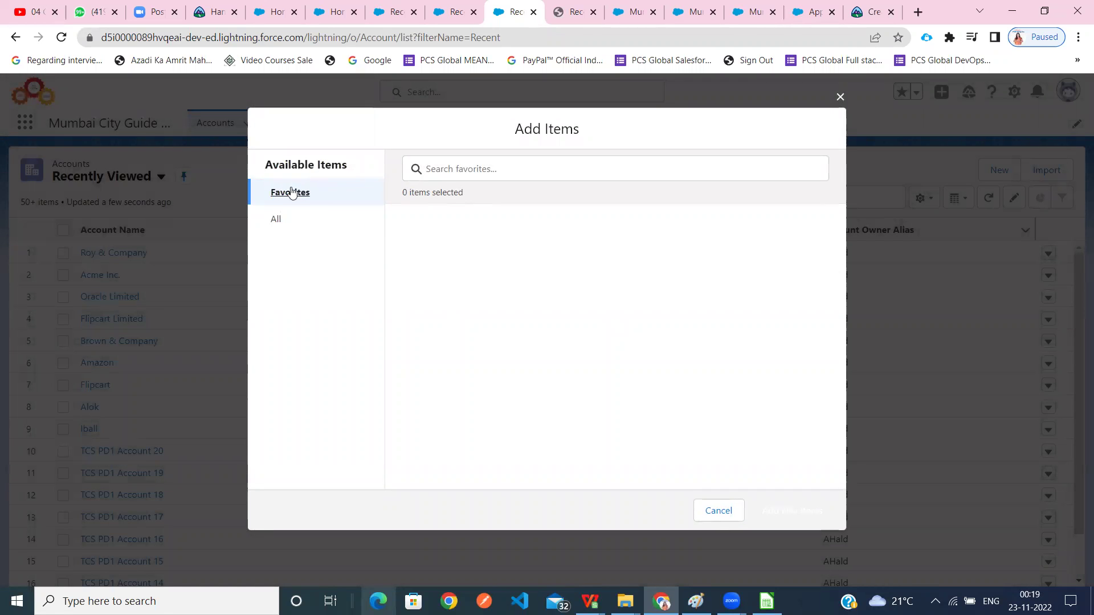
{"action": "left_click", "coordinate": [279, 220]}
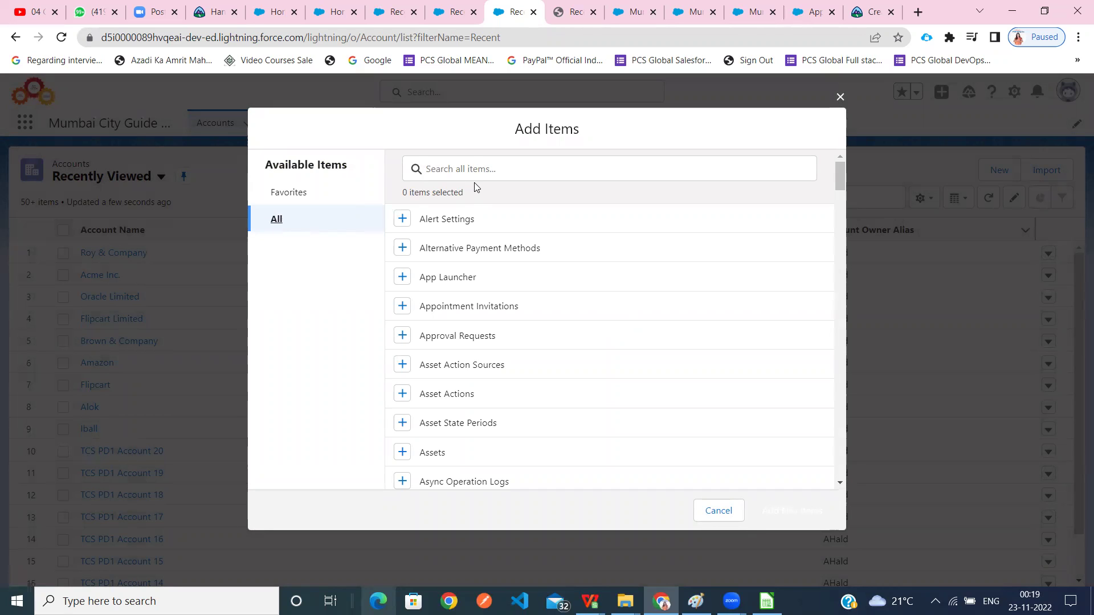
{"action": "left_click", "coordinate": [472, 164]}
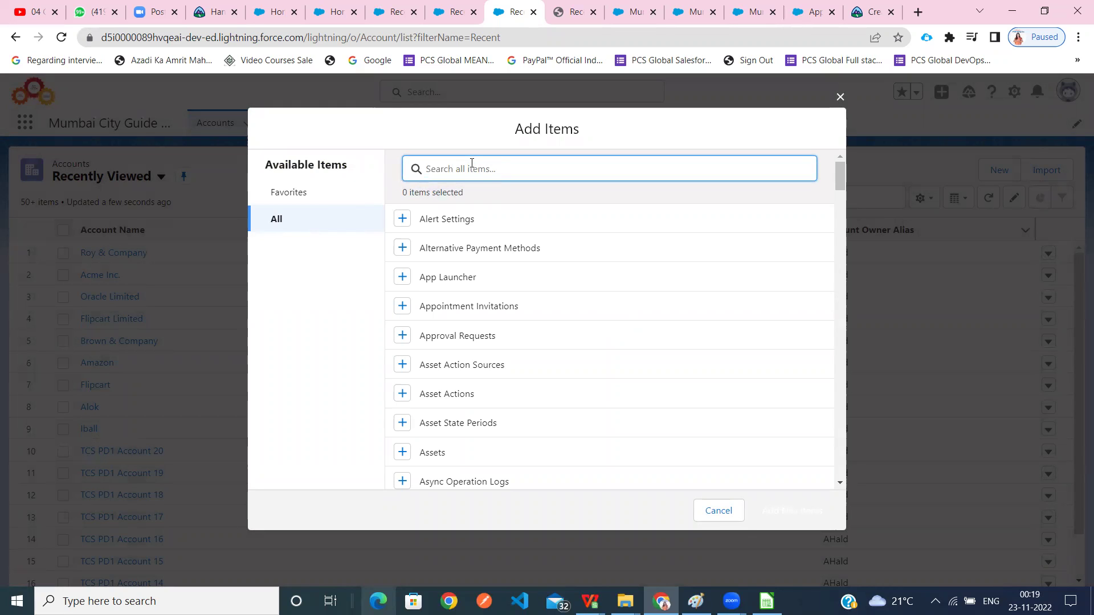
{"action": "type", "text": "Di"}
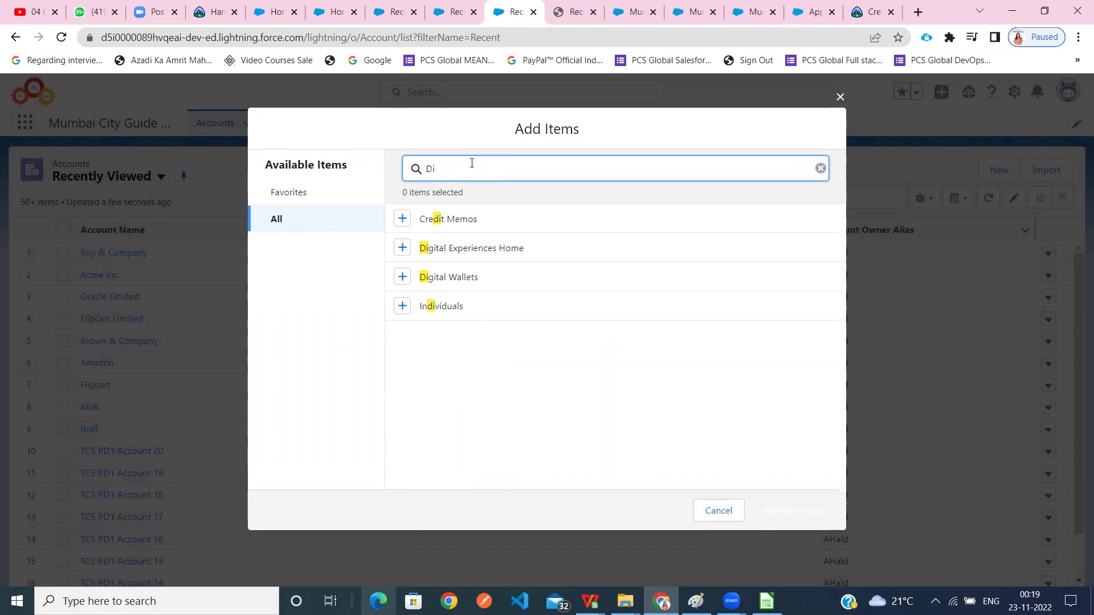
{"action": "key", "text": "BackSpace"}
{"action": "key", "text": "BackSpace"}
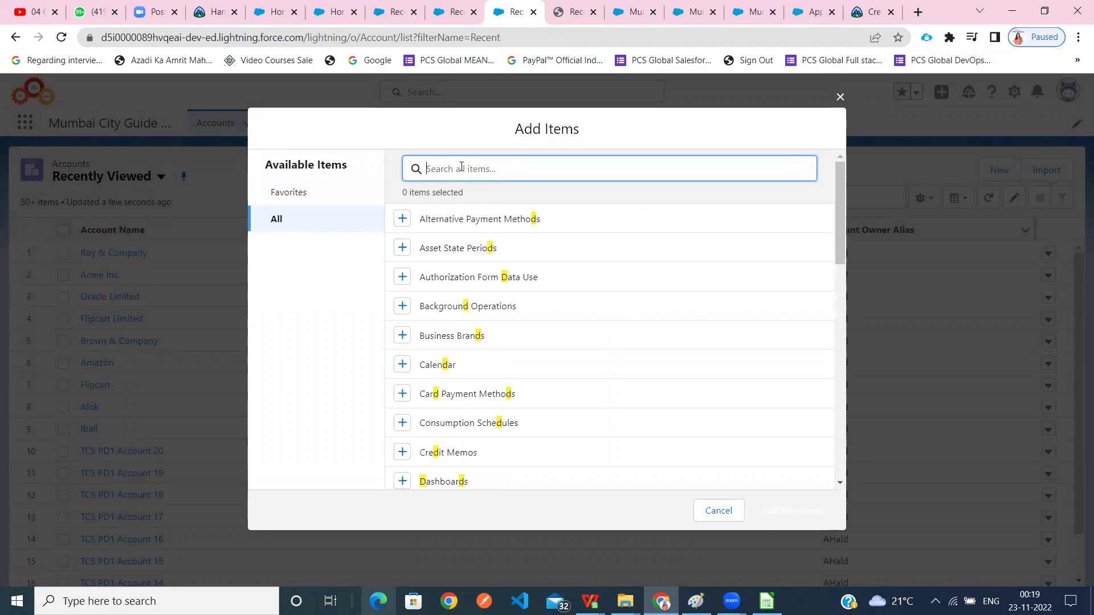
{"action": "type", "text": "S"}
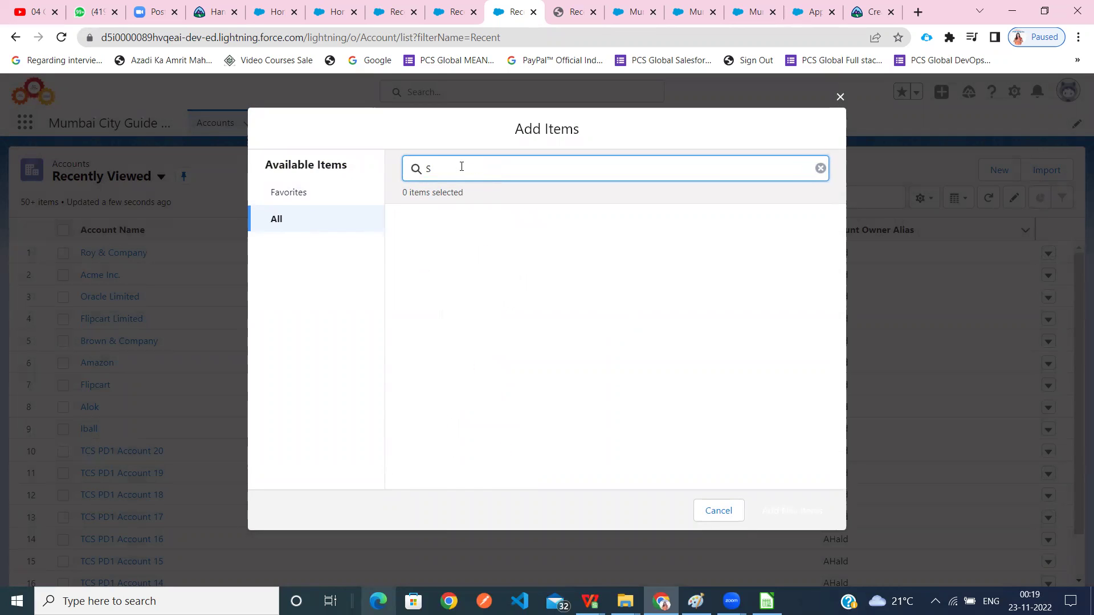
{"action": "type", "text": "rtu"}
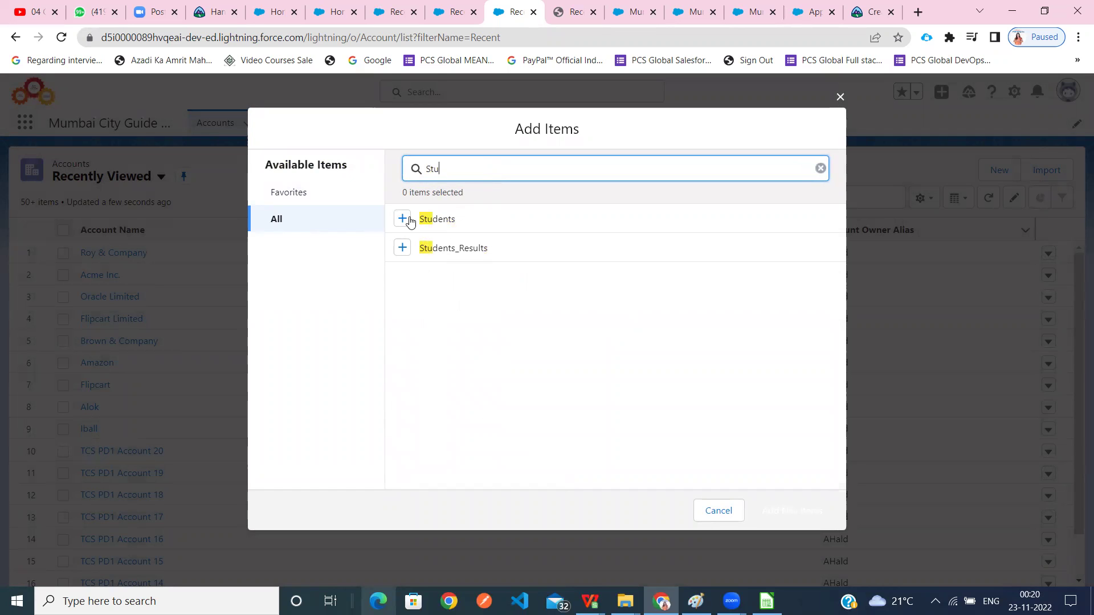
{"action": "left_click", "coordinate": [841, 98]}
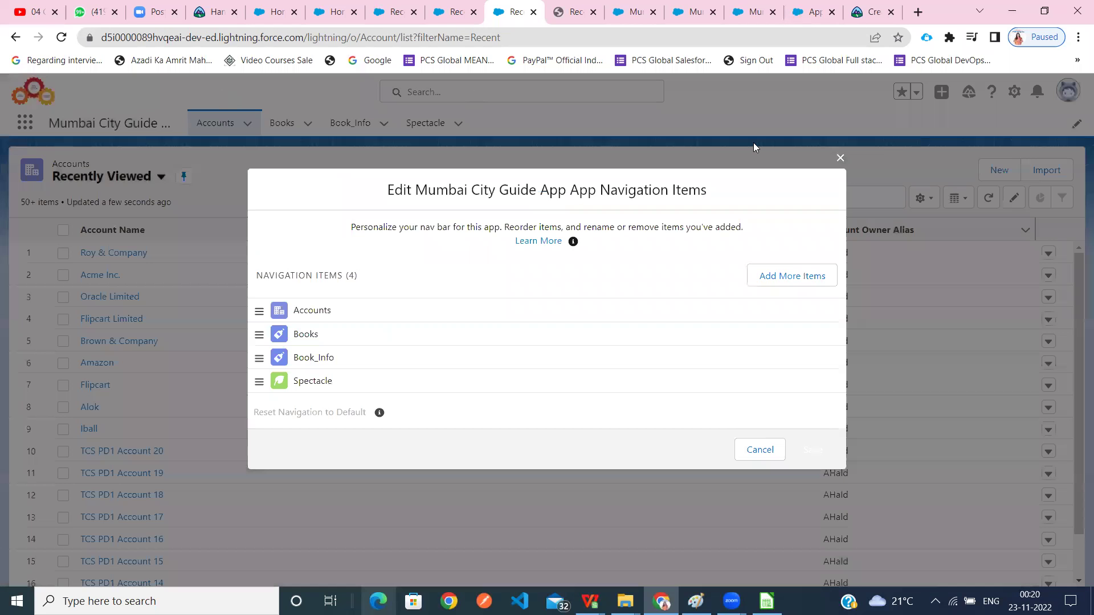
{"action": "left_click", "coordinate": [841, 156]}
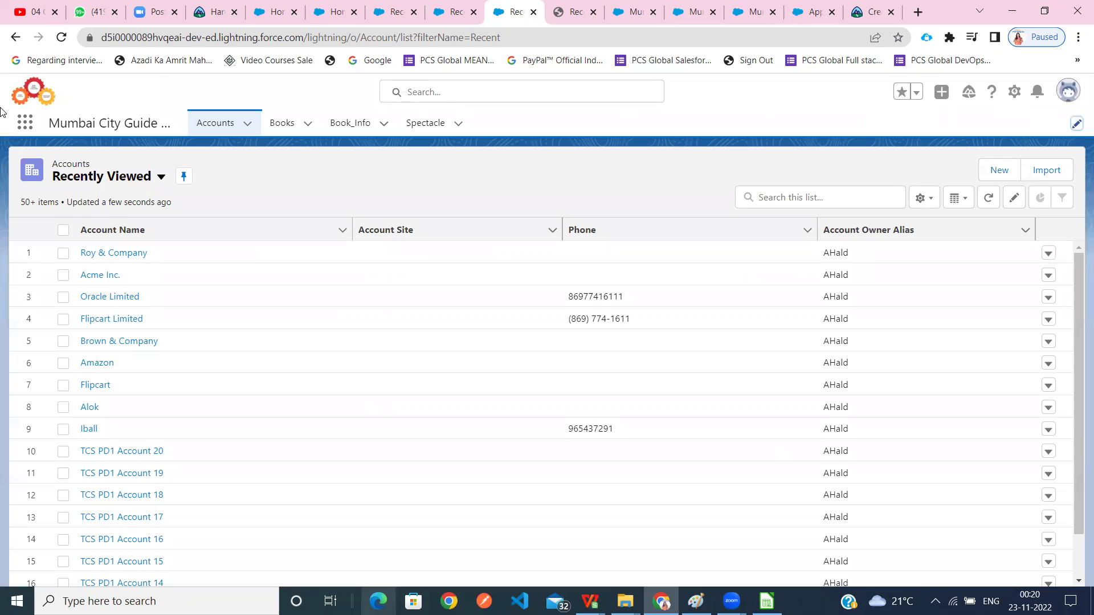
Step: Go to Setup and open the Custom Tabs page under User Interface via Quick Find
{"action": "left_click", "coordinate": [27, 125]}
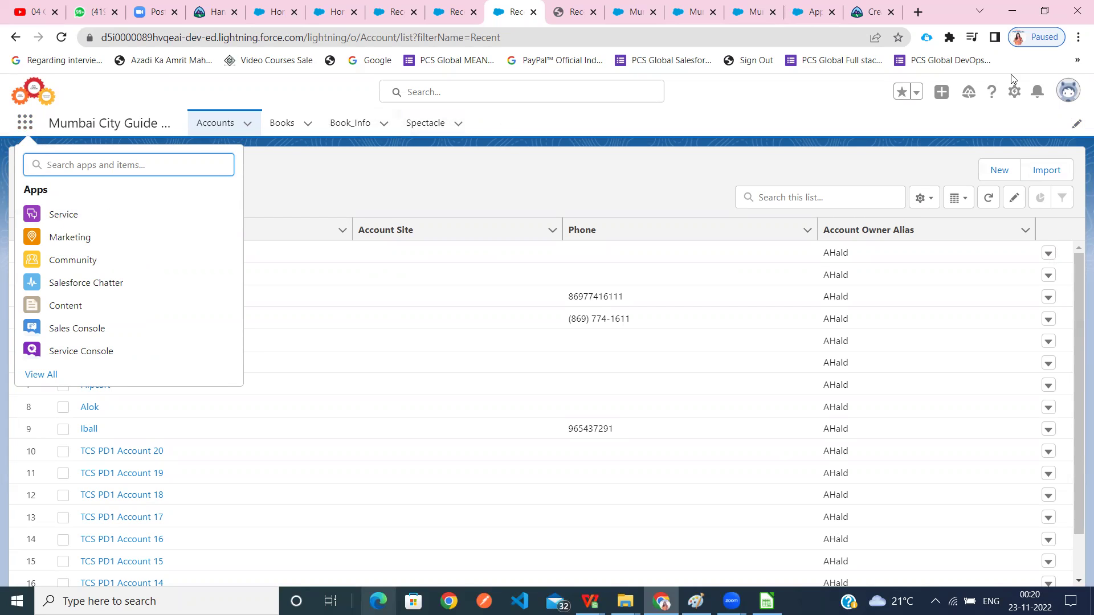
{"action": "left_click", "coordinate": [1014, 94]}
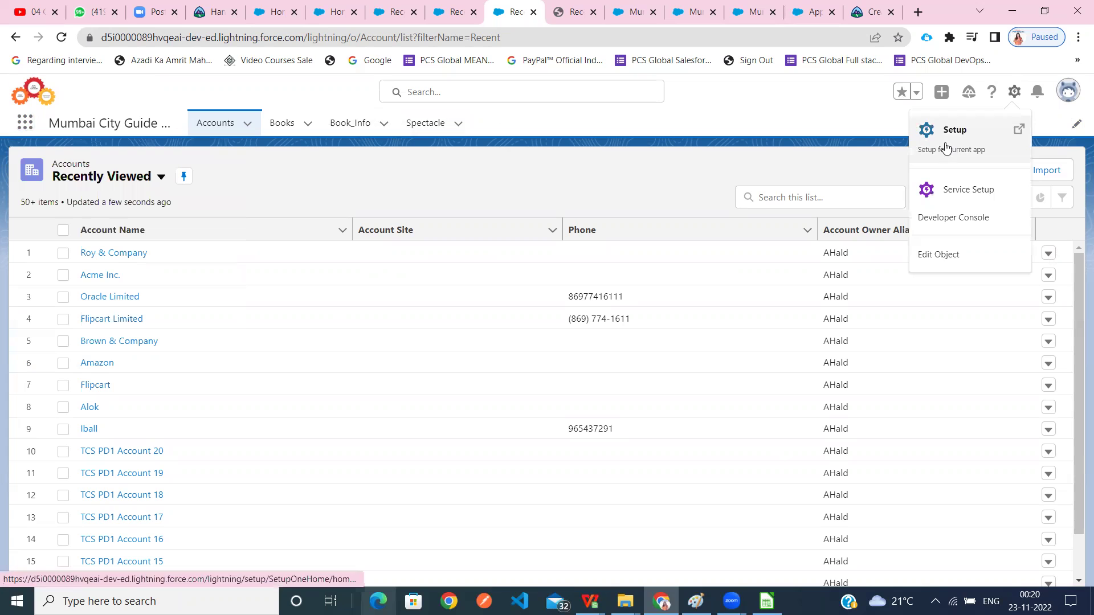
{"action": "left_click", "coordinate": [946, 141]}
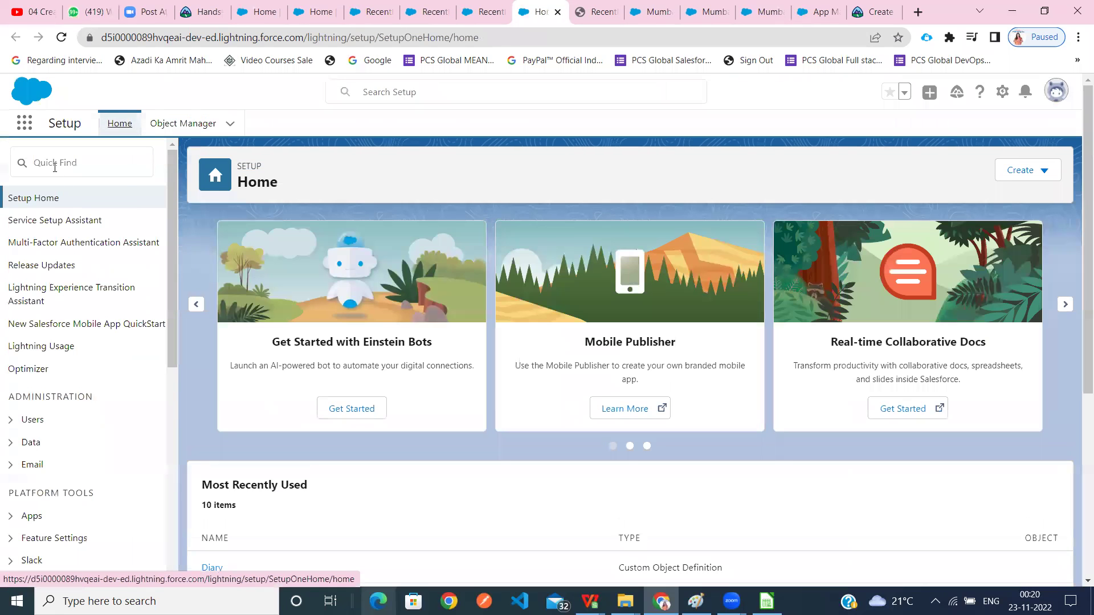
{"action": "left_click", "coordinate": [55, 163]}
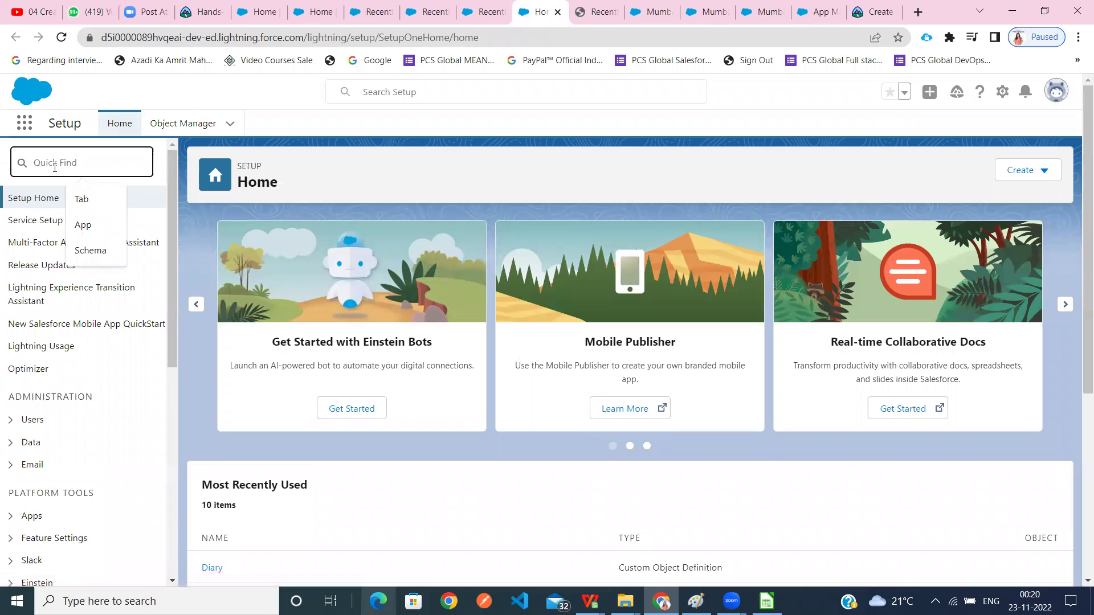
{"action": "type", "text": "T"}
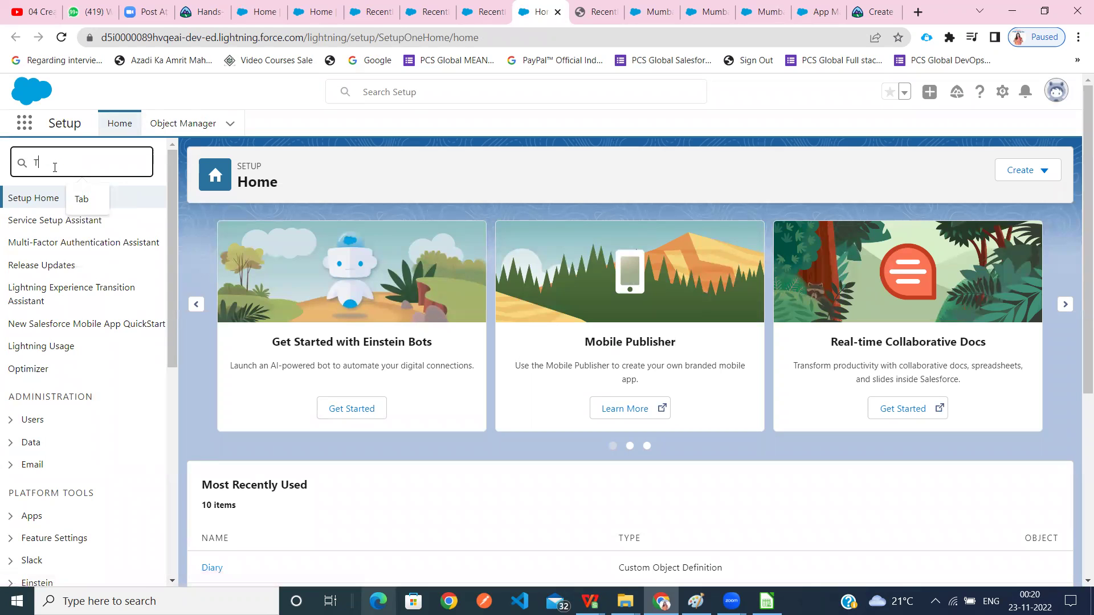
{"action": "left_click", "coordinate": [78, 189]}
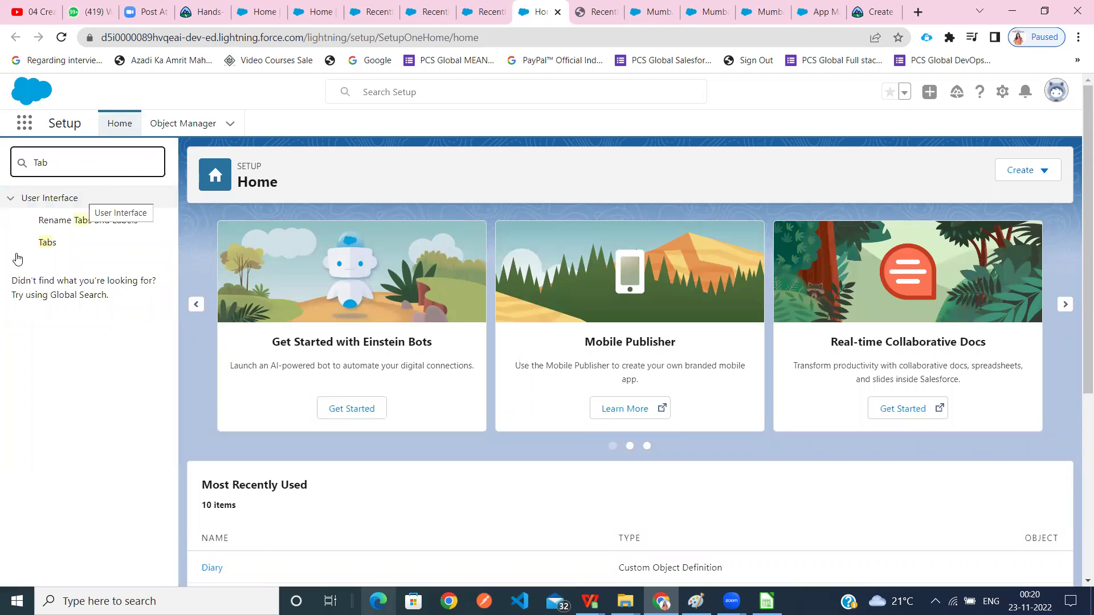
{"action": "left_click", "coordinate": [54, 253]}
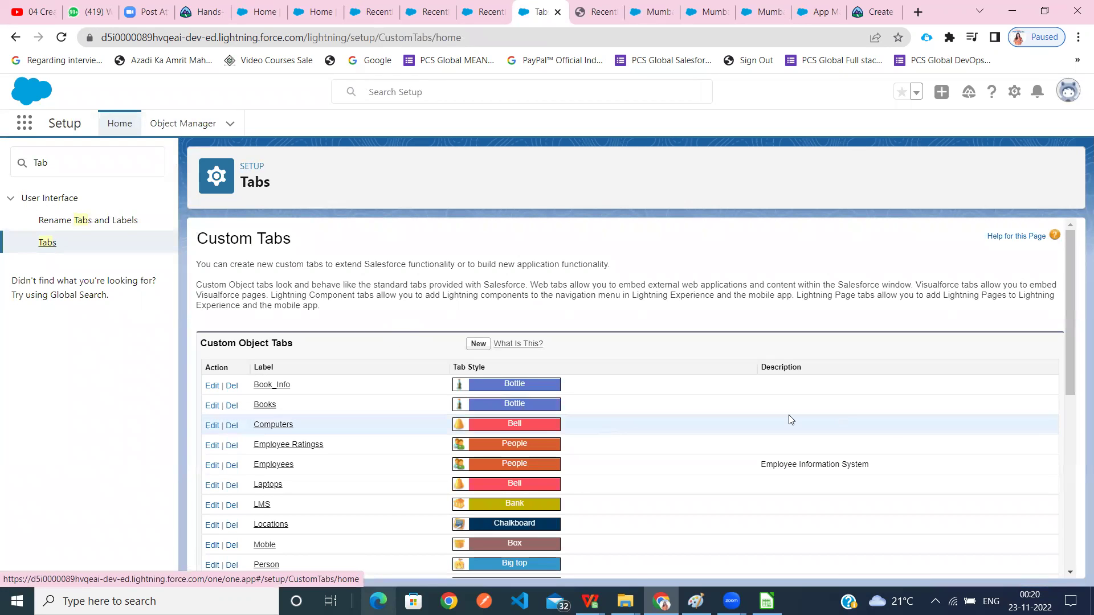
{"action": "mouse_move", "coordinate": [1070, 309]}
{"action": "left_mouse_down"}
{"action": "mouse_move", "coordinate": [1065, 403]}
{"action": "mouse_move", "coordinate": [1078, 282]}
{"action": "mouse_move", "coordinate": [1077, 440]}
{"action": "mouse_move", "coordinate": [1078, 317]}
{"action": "left_mouse_up"}
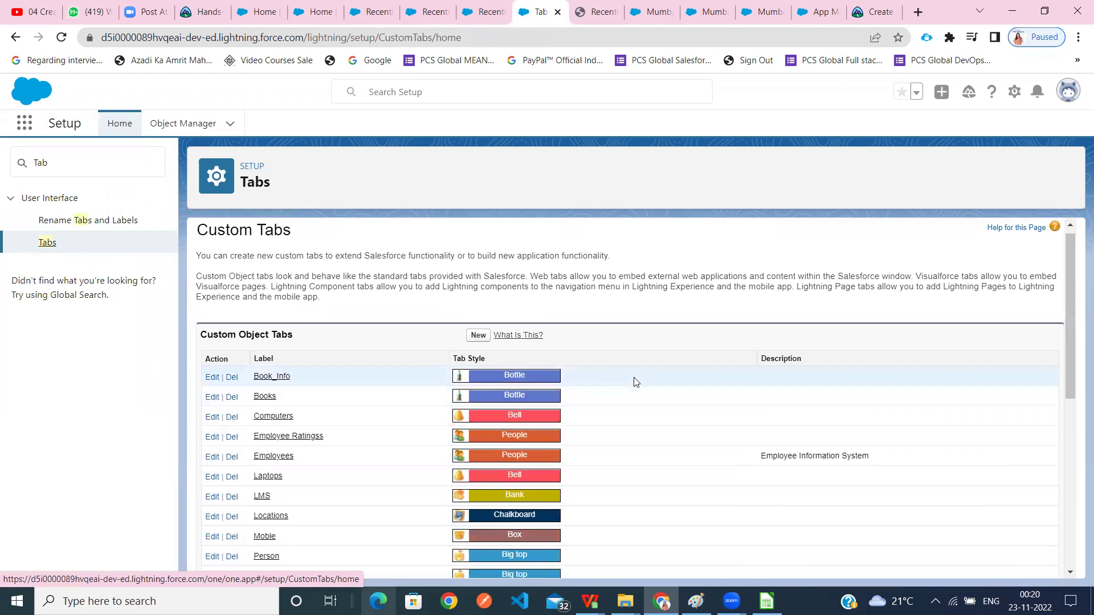
Step: Start a new custom object tab for the Diary object with the Credit card tab style
{"action": "left_click", "coordinate": [477, 336]}
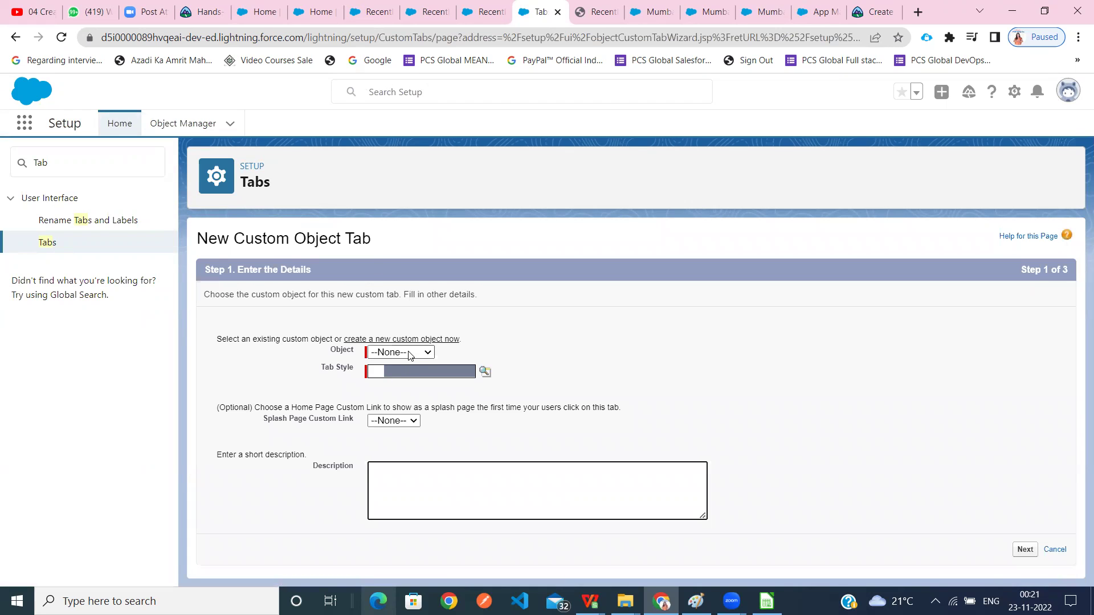
{"action": "left_click", "coordinate": [409, 353]}
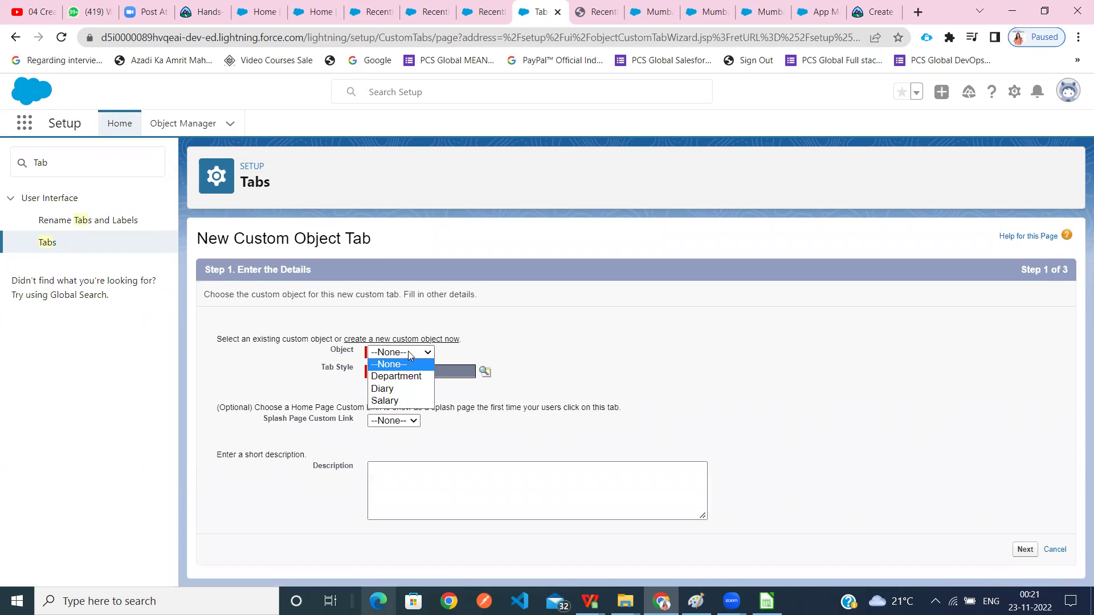
{"action": "left_click", "coordinate": [390, 393]}
{"action": "left_click", "coordinate": [450, 374]}
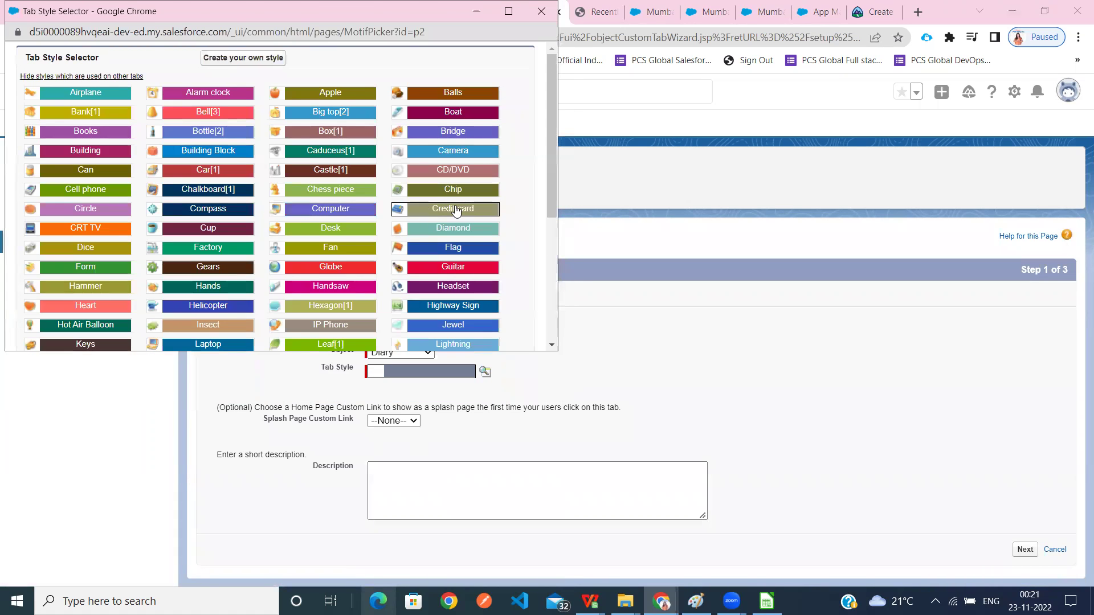
{"action": "left_click", "coordinate": [454, 209]}
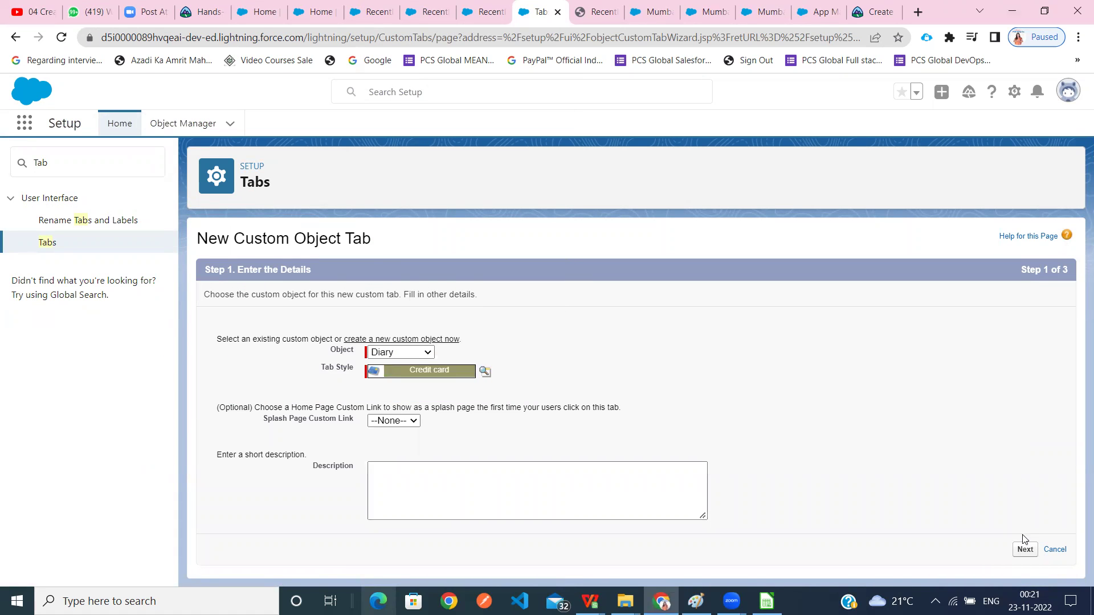
Step: Keep the tab visible to all profiles and included in every custom app, then save it
{"action": "left_click", "coordinate": [1025, 549]}
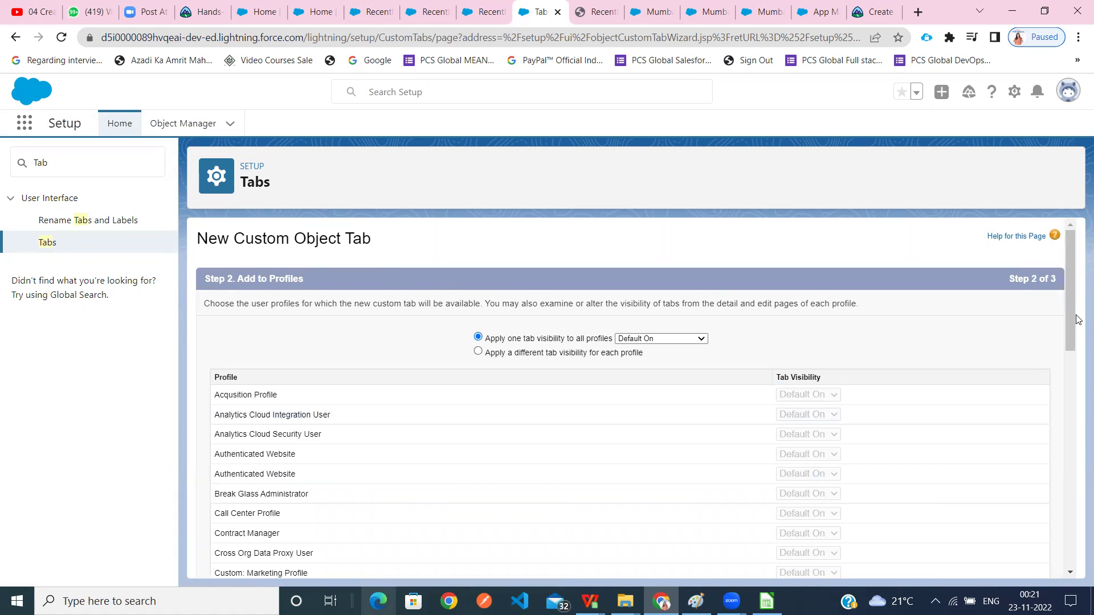
{"action": "left_click_drag", "start_coordinate": [1069, 319], "coordinate": [1078, 477]}
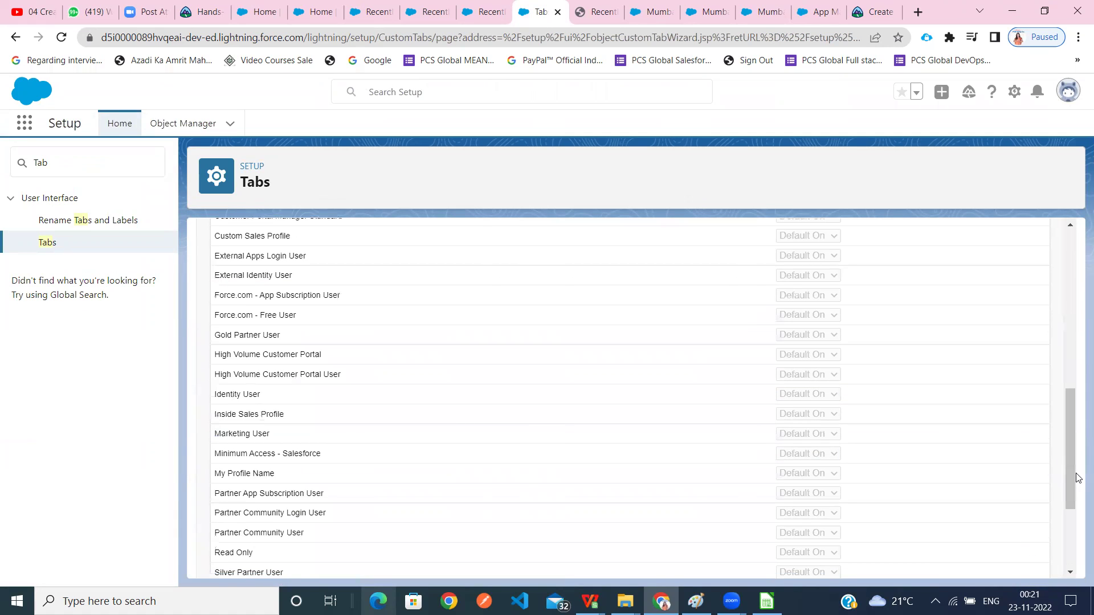
{"action": "scroll", "coordinate": [1064, 486], "scroll_direction": "down", "scroll_amount": 3}
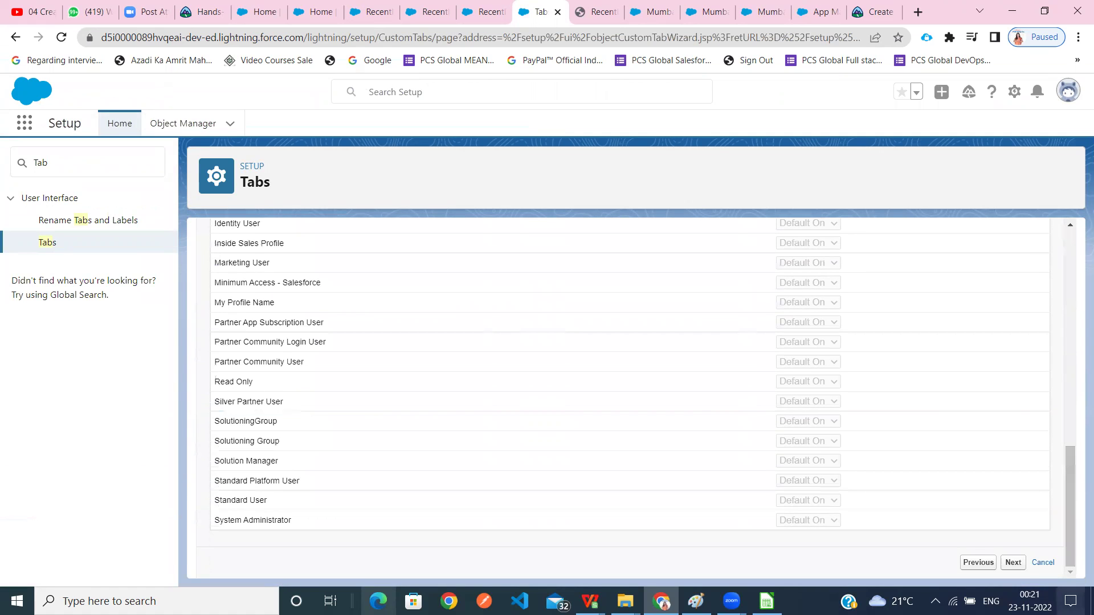
{"action": "left_click", "coordinate": [1009, 562]}
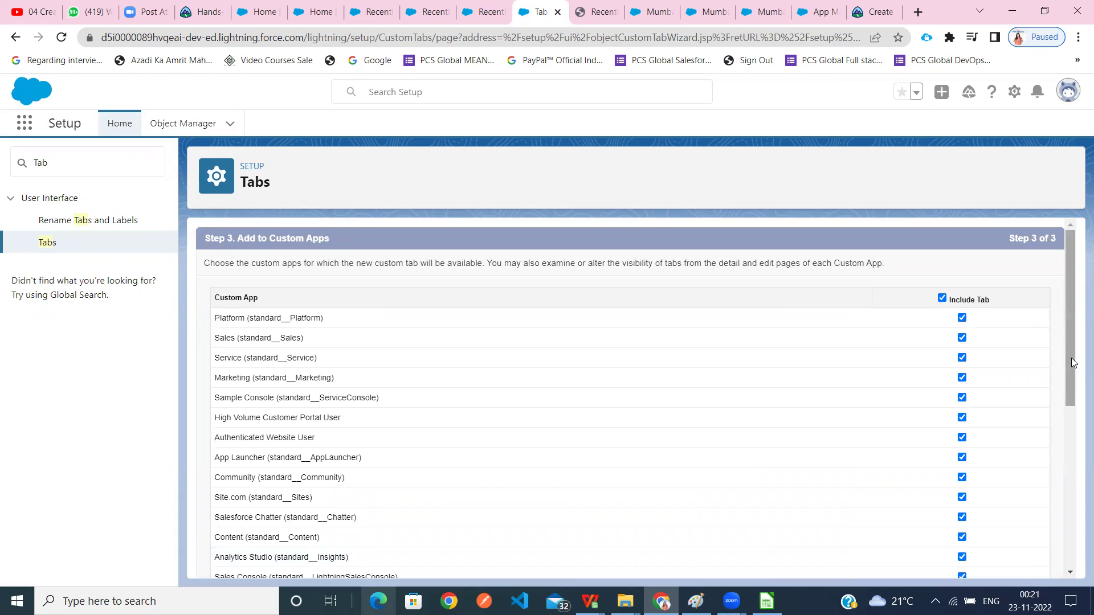
{"action": "left_click_drag", "start_coordinate": [1071, 357], "coordinate": [1075, 574]}
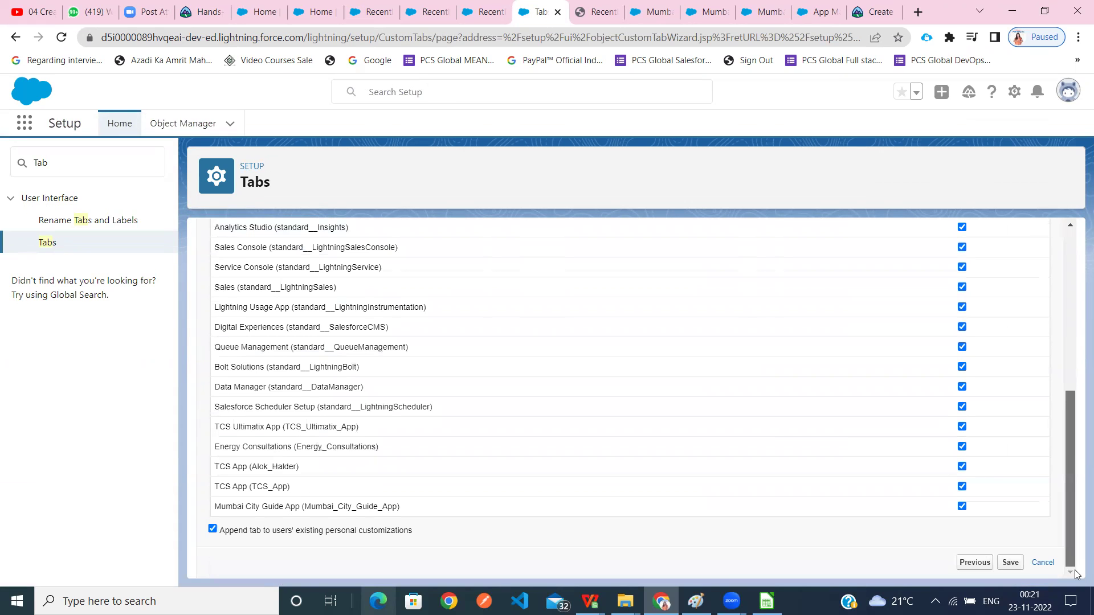
{"action": "left_click", "coordinate": [1009, 563]}
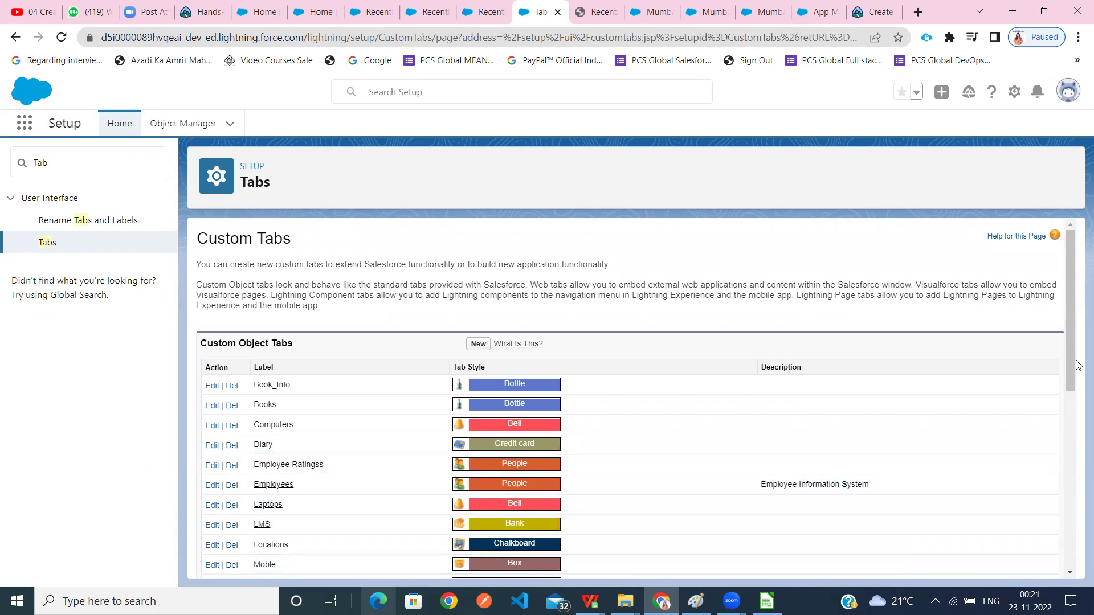
Step: Search all apps for 'Mumbai' and open Mumbai City Guide App, now showing a Diary tab
{"action": "left_click_drag", "start_coordinate": [1069, 356], "coordinate": [1061, 390]}
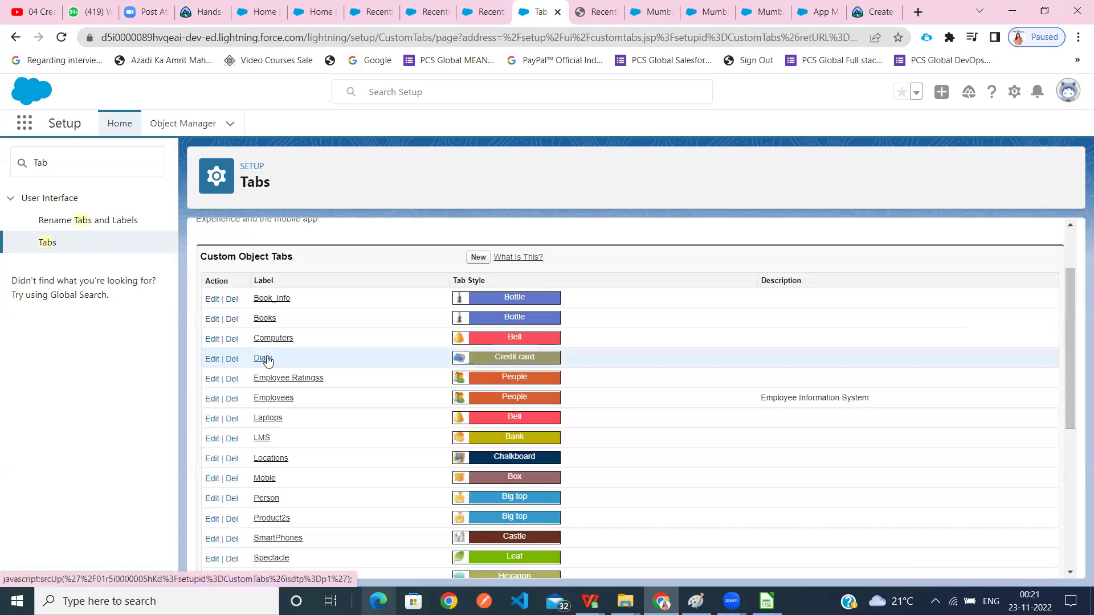
{"action": "left_click", "coordinate": [25, 124]}
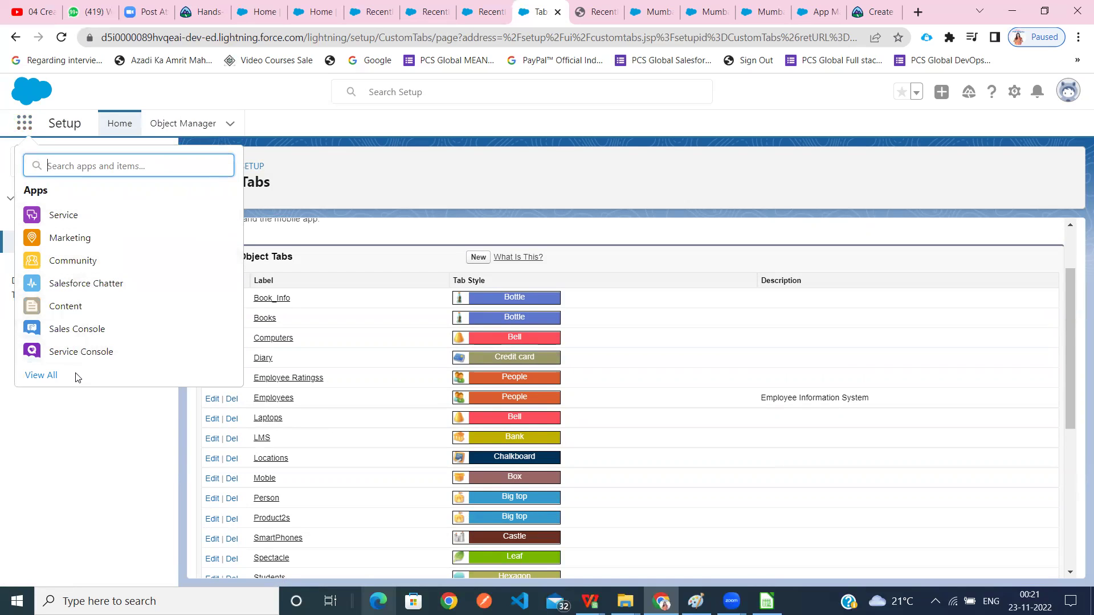
{"action": "left_click", "coordinate": [49, 375]}
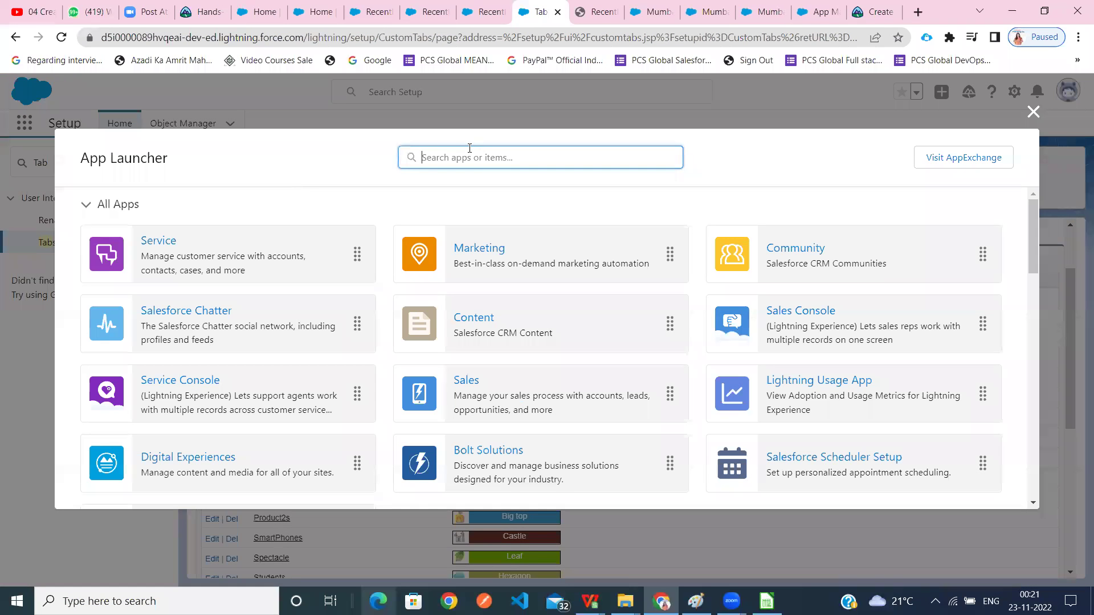
{"action": "type", "text": "Mumbai"}
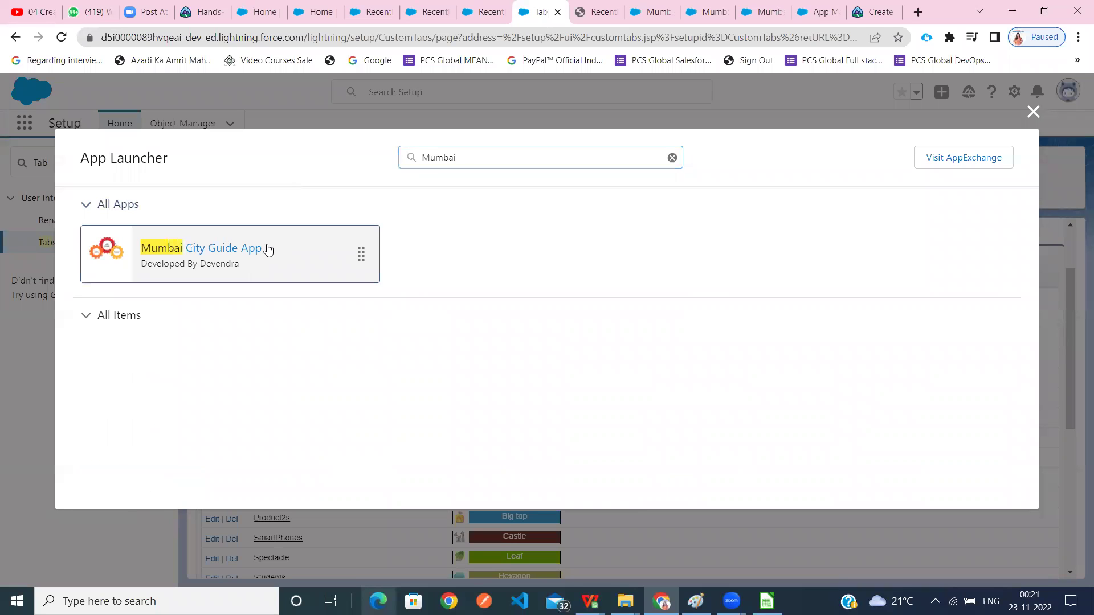
{"action": "left_click", "coordinate": [189, 244]}
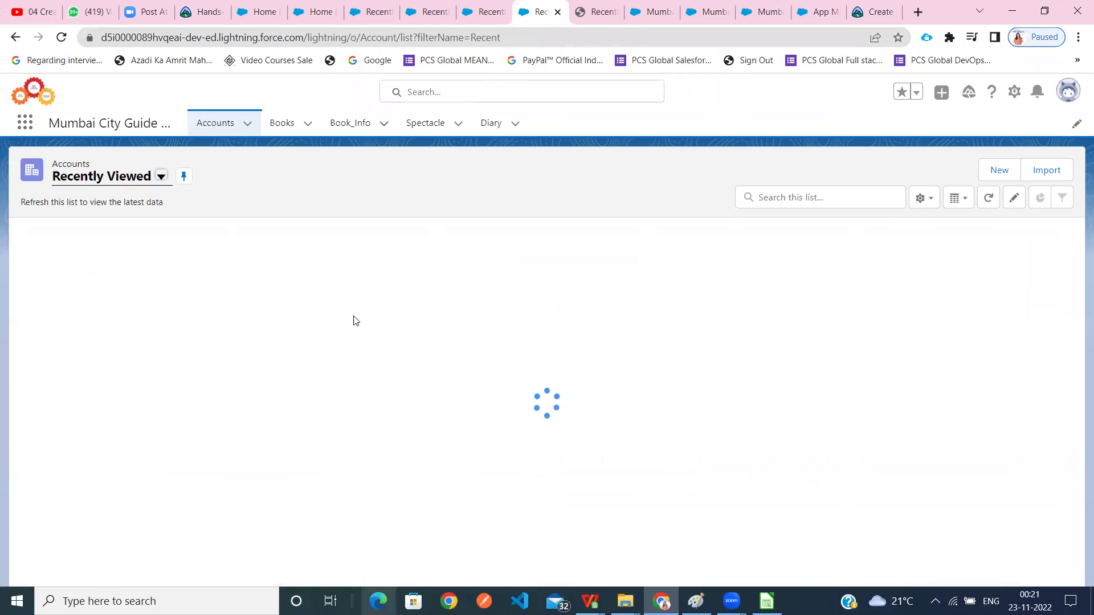
{"action": "left_click", "coordinate": [354, 320]}
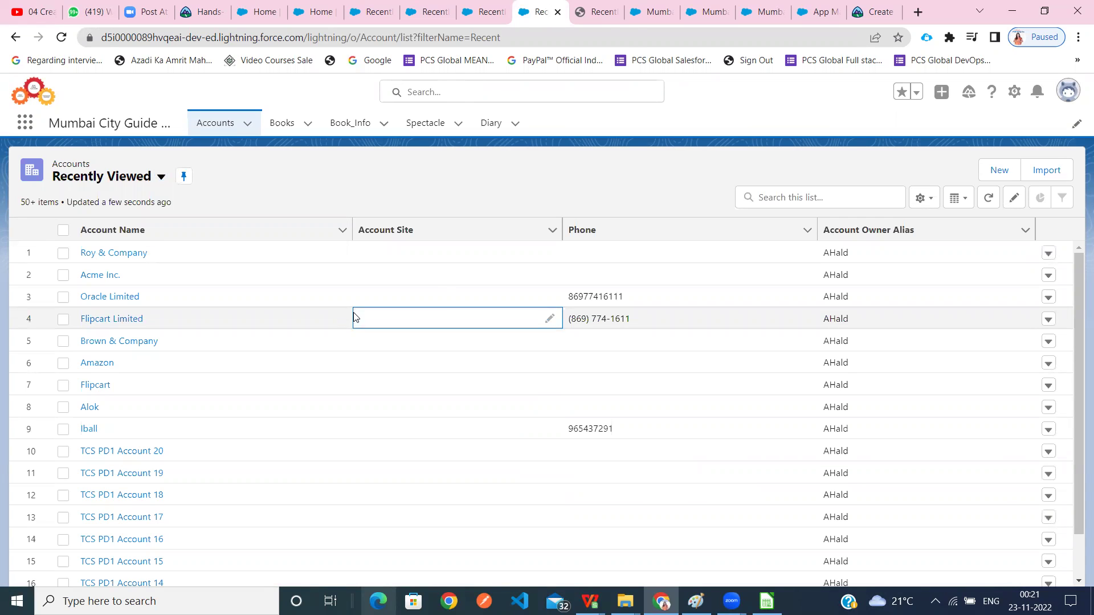
Step: Open the Diary tab's empty records list, then return to the paused YouTube tutorial
{"action": "left_click", "coordinate": [498, 127]}
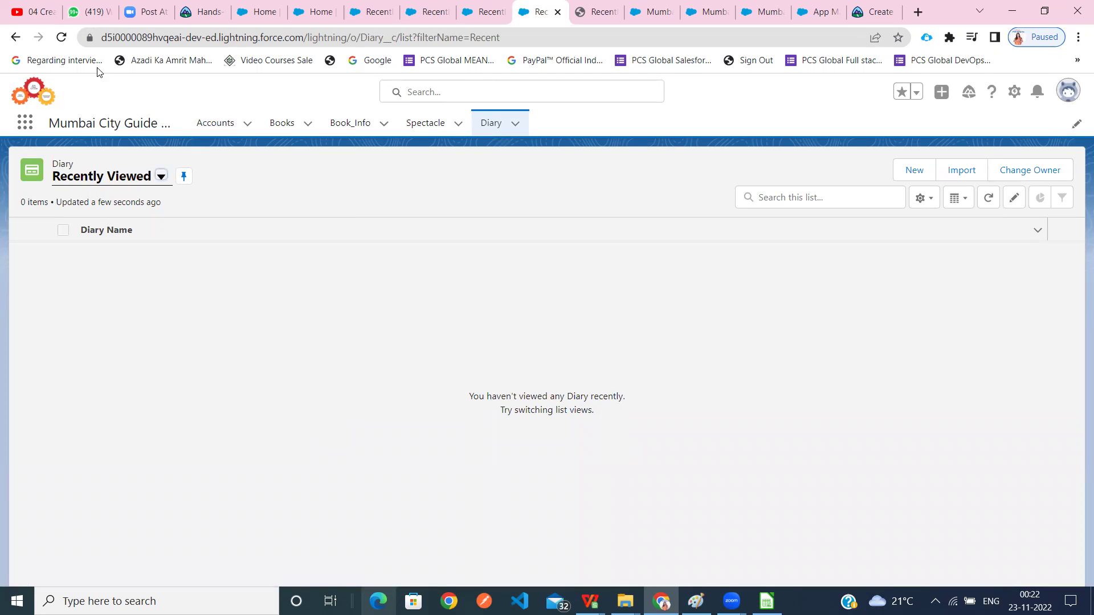
{"action": "left_click", "coordinate": [32, 6]}
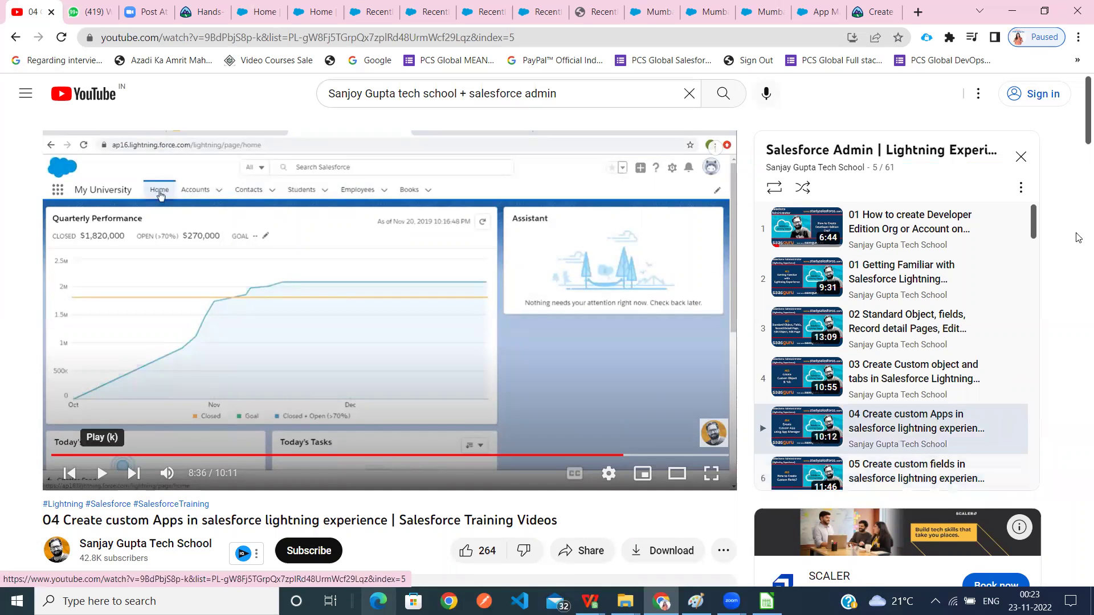
{"action": "mouse_move", "coordinate": [1035, 219]}
{"action": "left_mouse_down"}
{"action": "mouse_move", "coordinate": [1034, 259]}
{"action": "mouse_move", "coordinate": [1025, 224]}
{"action": "left_mouse_up"}
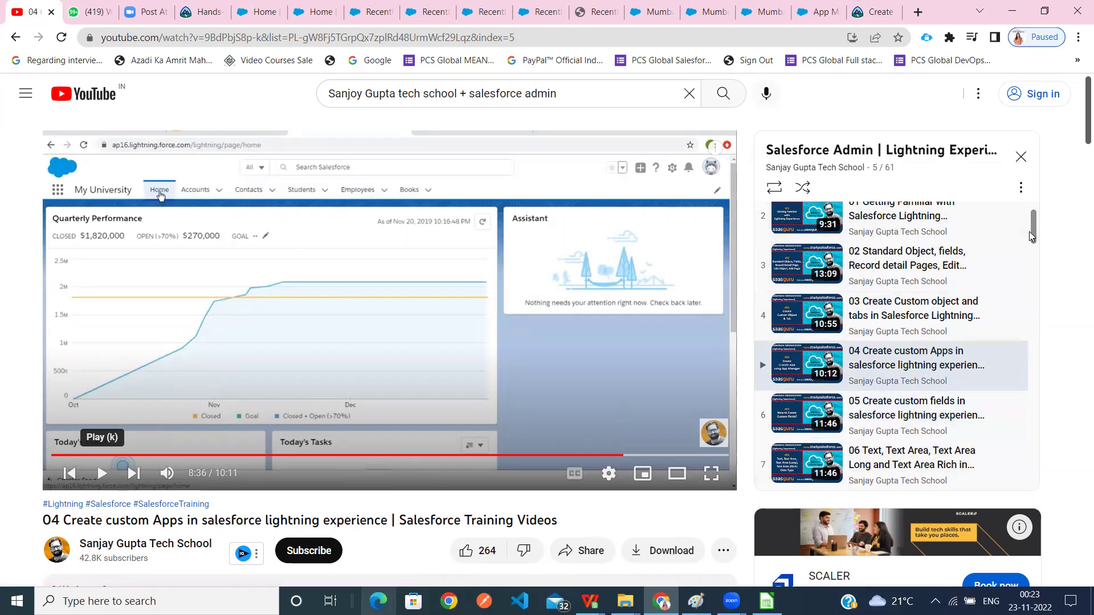
{"action": "scroll", "coordinate": [1035, 246], "scroll_direction": "down", "scroll_amount": 1}
{"action": "scroll", "coordinate": [1035, 246], "scroll_direction": "down", "scroll_amount": 3}
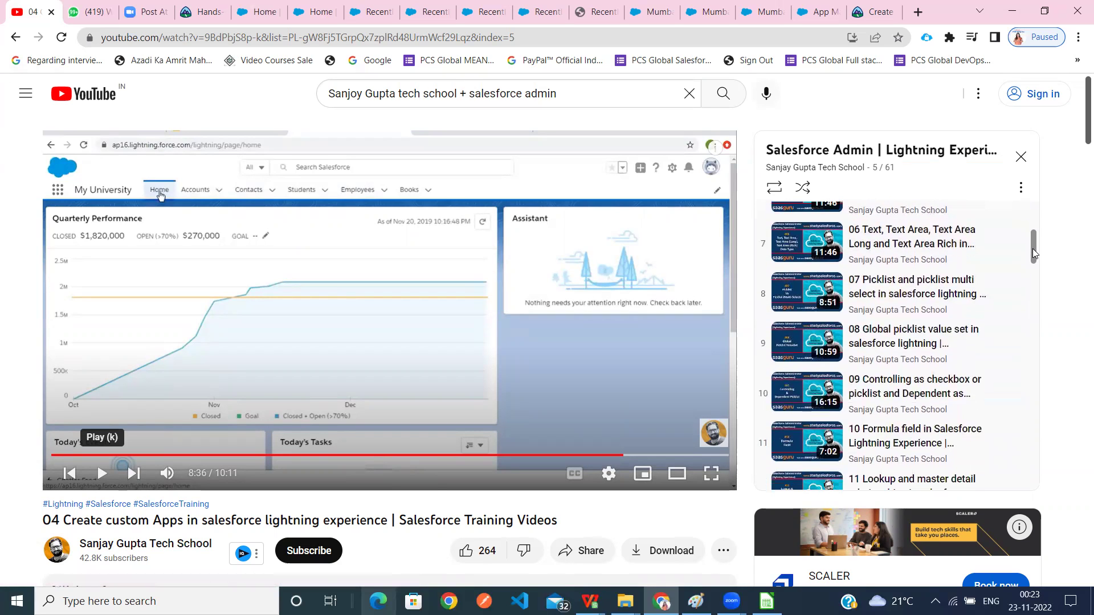
{"action": "scroll", "coordinate": [1034, 243], "scroll_direction": "up", "scroll_amount": 2}
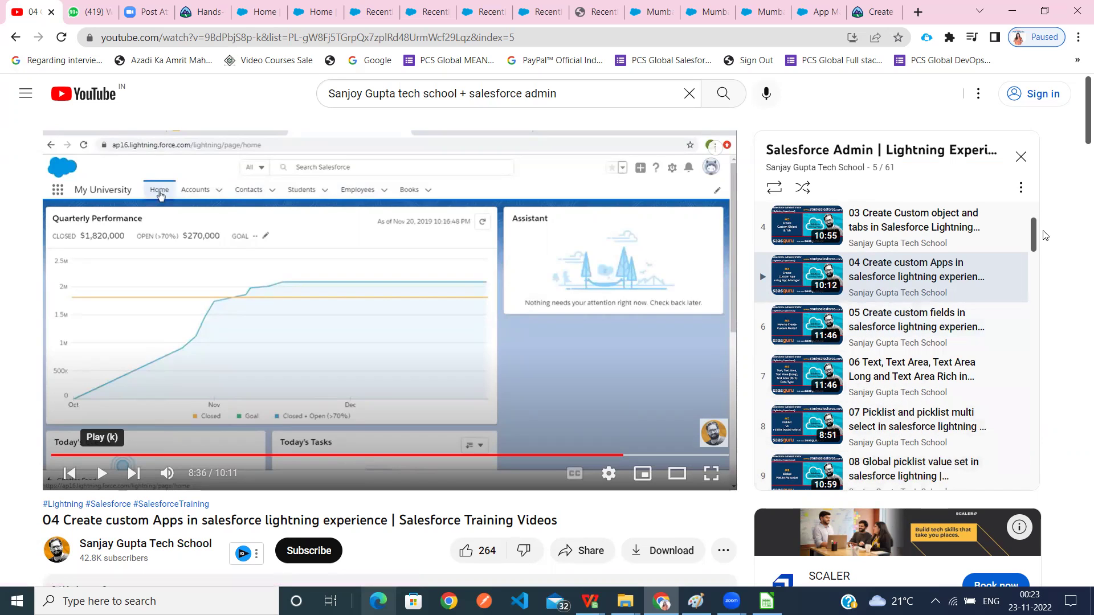
{"action": "left_click_drag", "start_coordinate": [1036, 225], "coordinate": [1030, 254]}
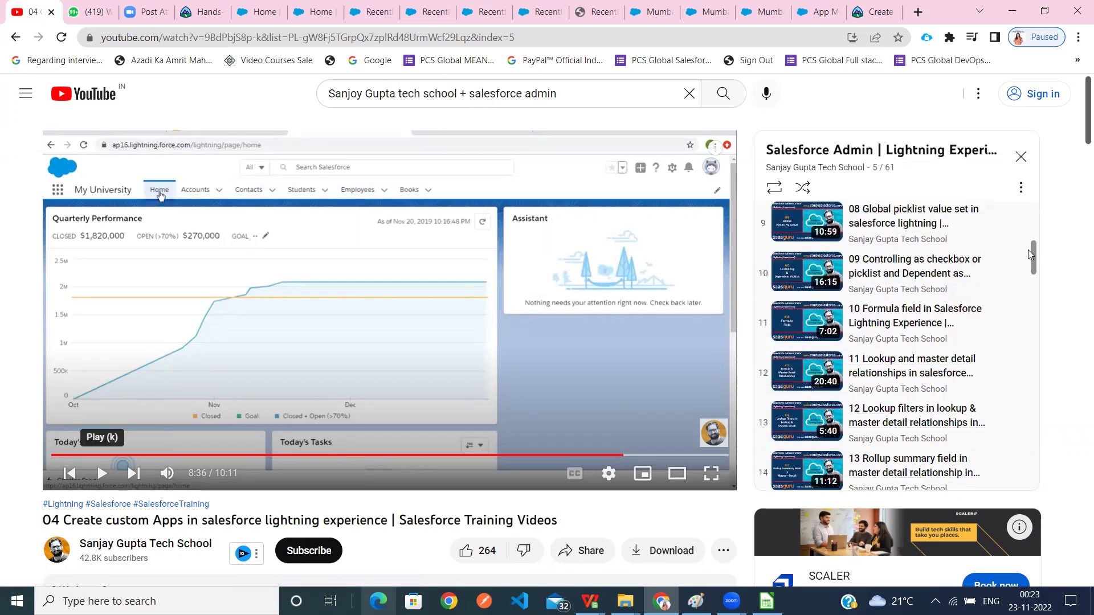